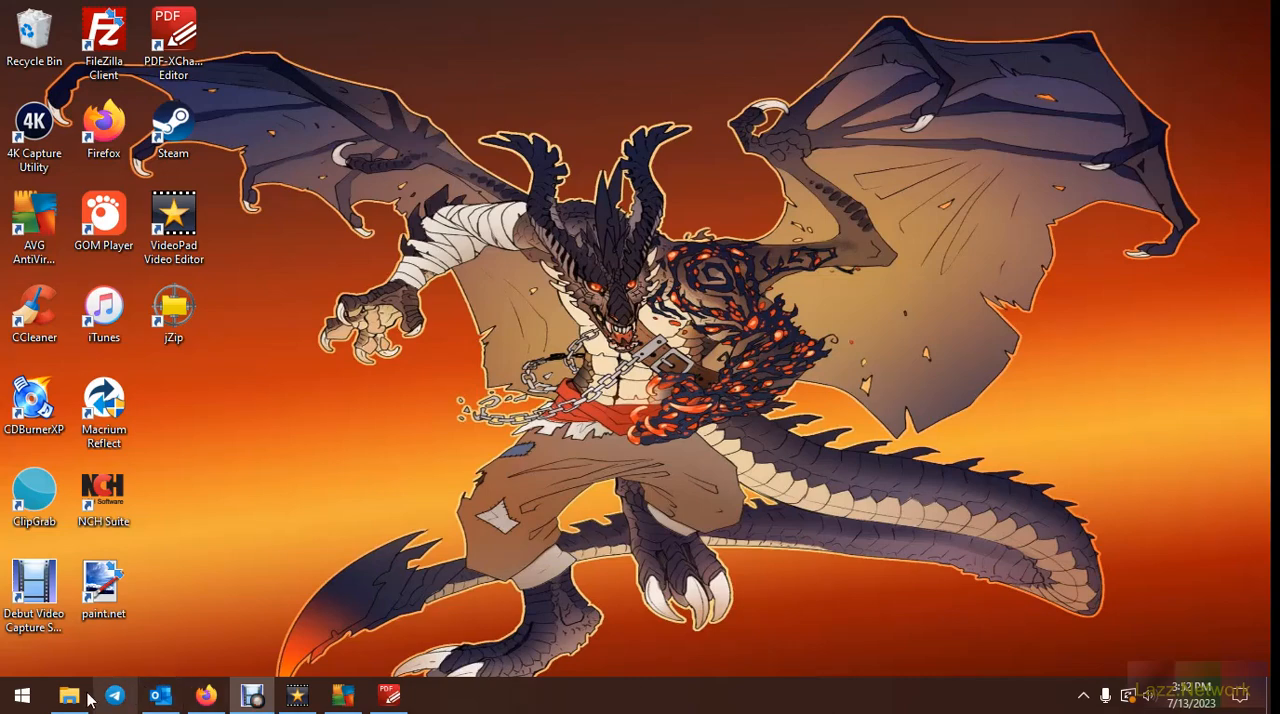
Install Express Zip from ExpressZipFileCompression.exe in the Downloads folder, accepting the license terms, and dismiss its launch prompt to work in the maximized window
left_click(69, 695)
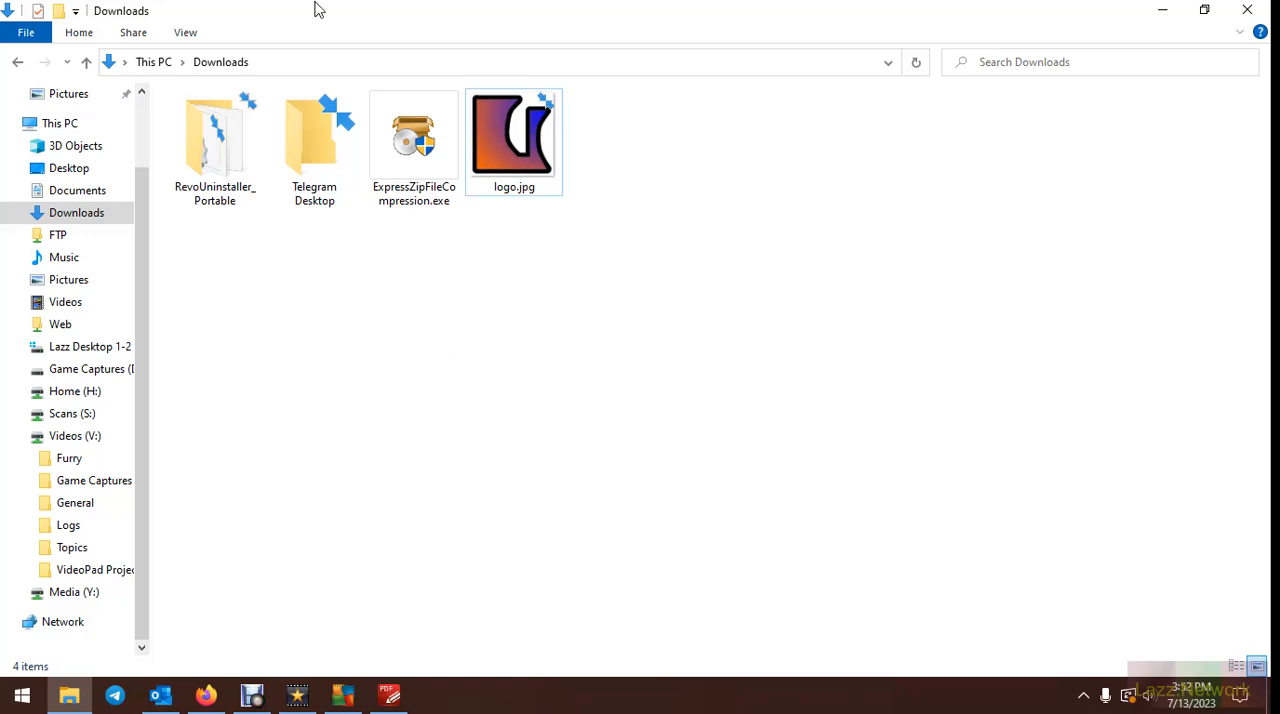
left_click(434, 143)
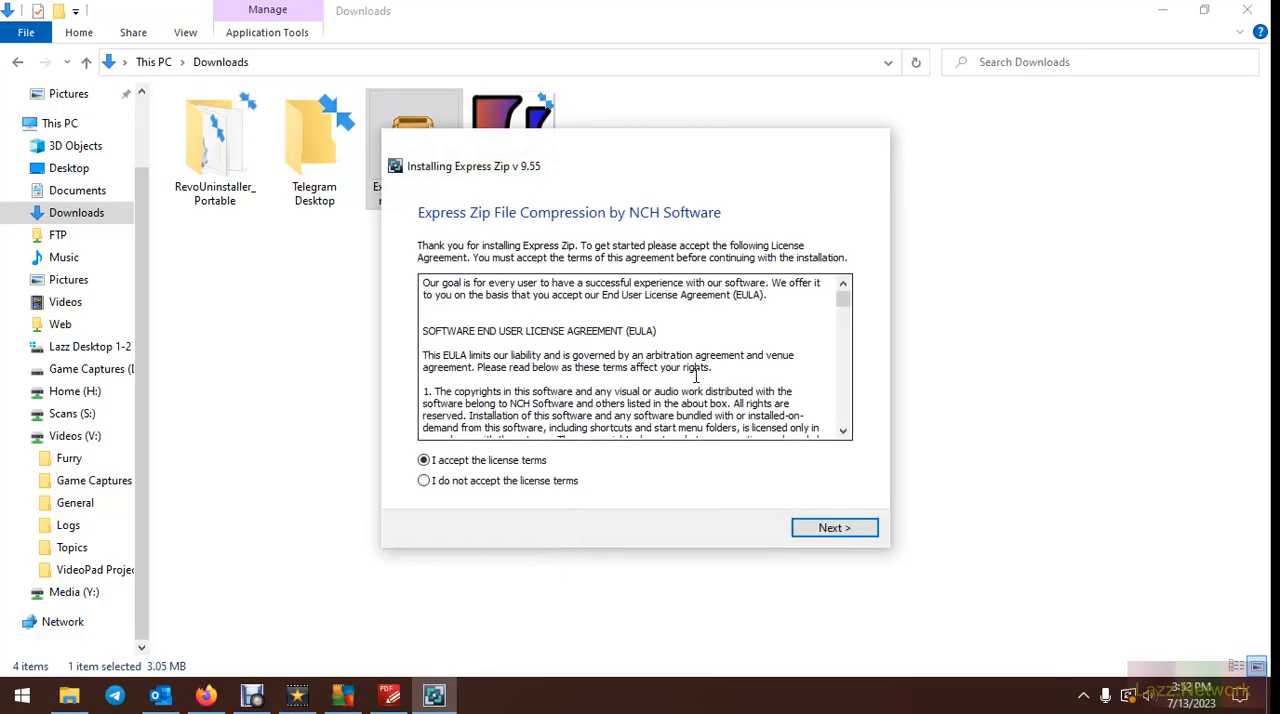
left_click(752, 374)
scroll(752, 374, "down", 15)
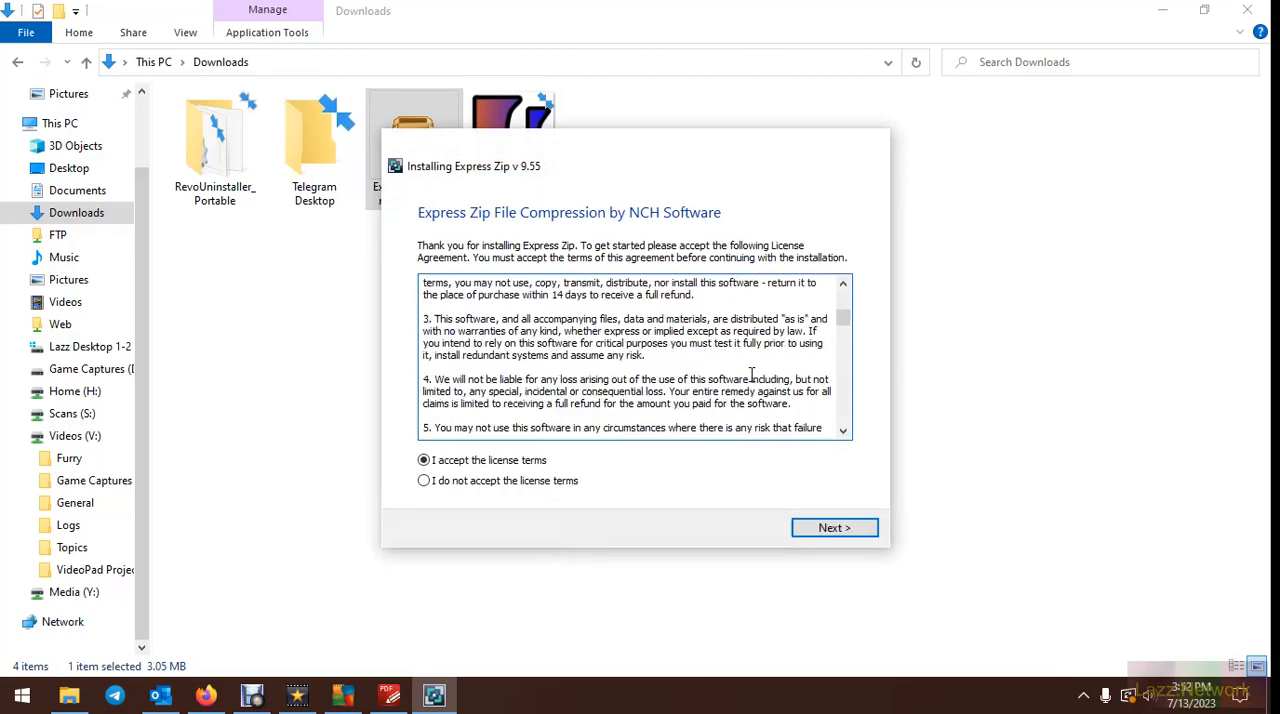
scroll(752, 375, "down", 8)
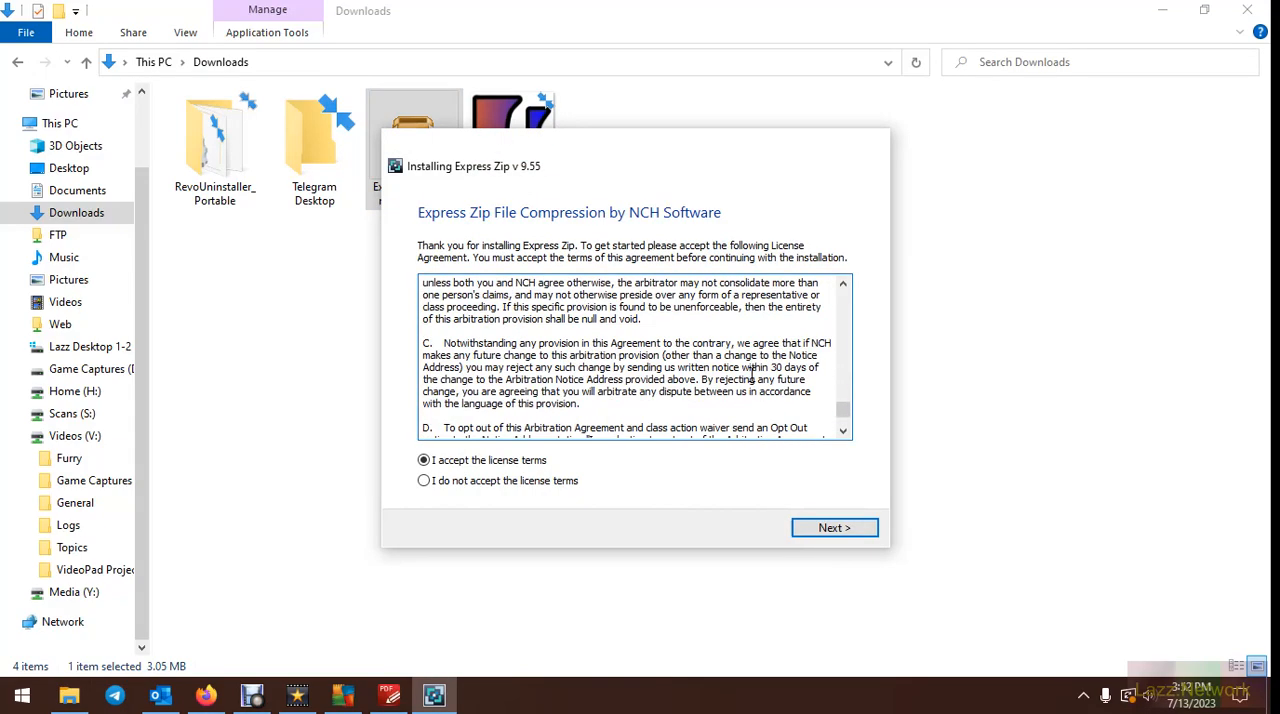
left_click(855, 528)
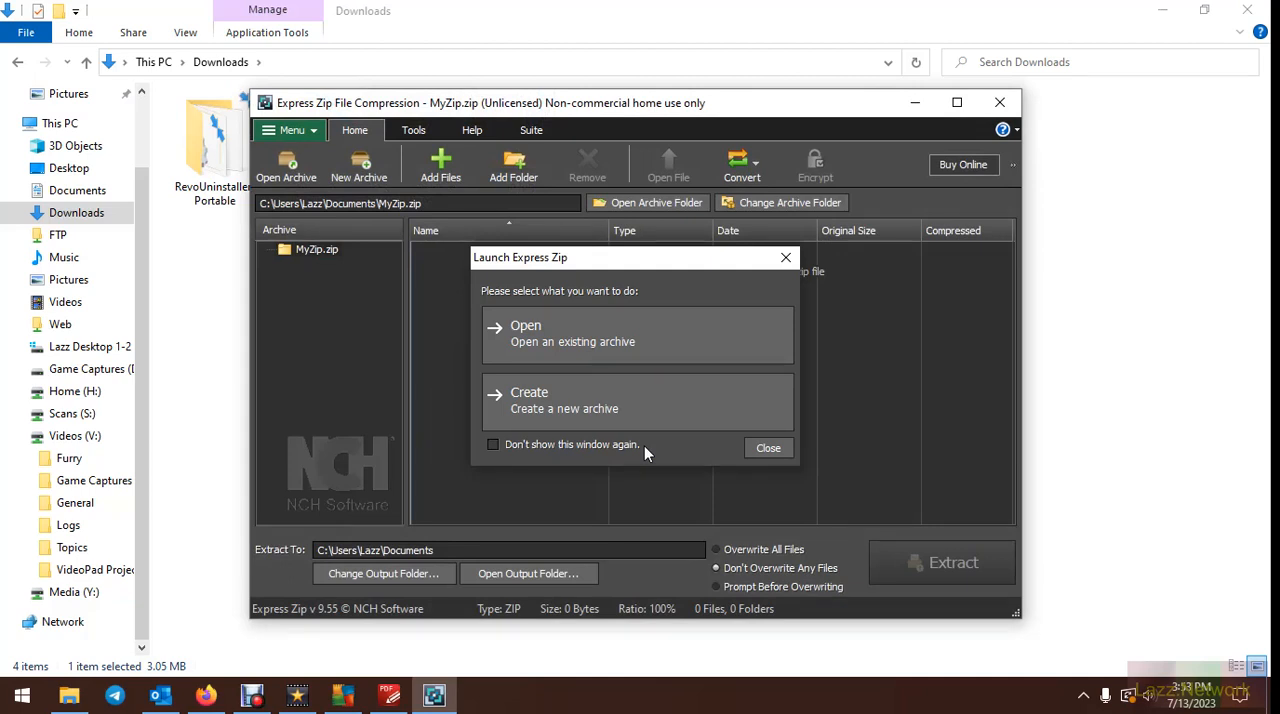
left_click(768, 448)
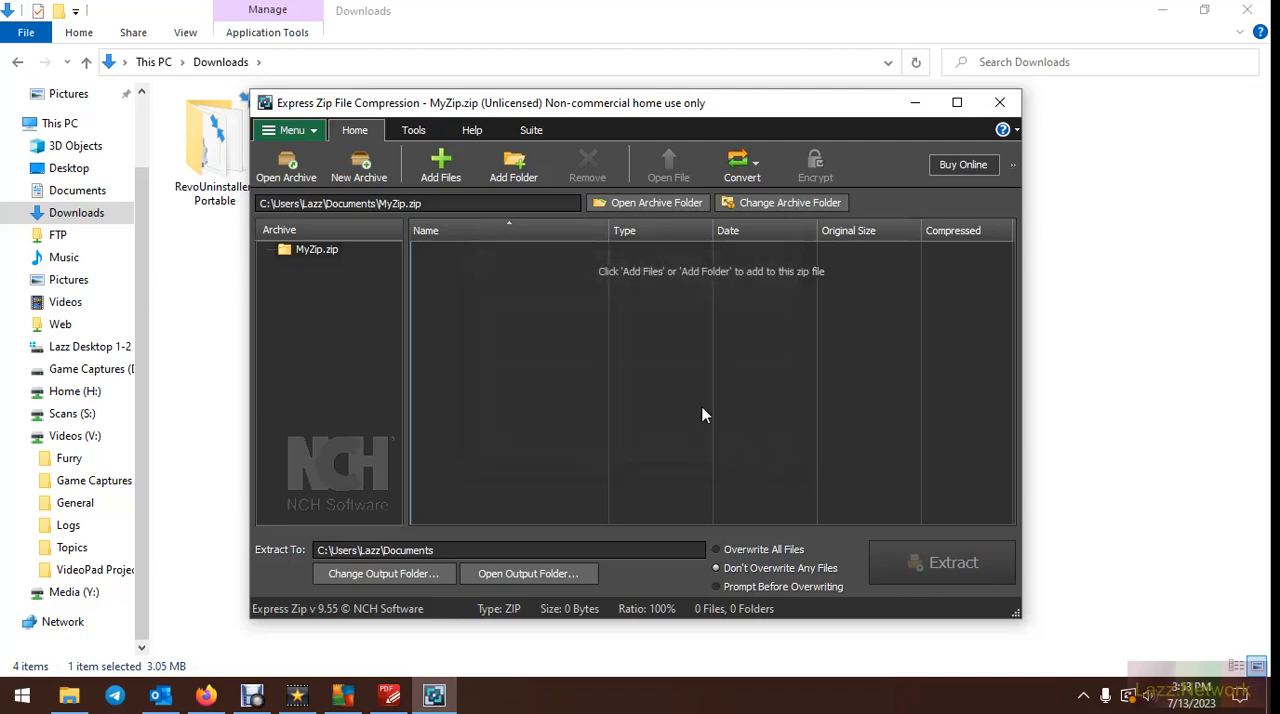
left_click(957, 103)
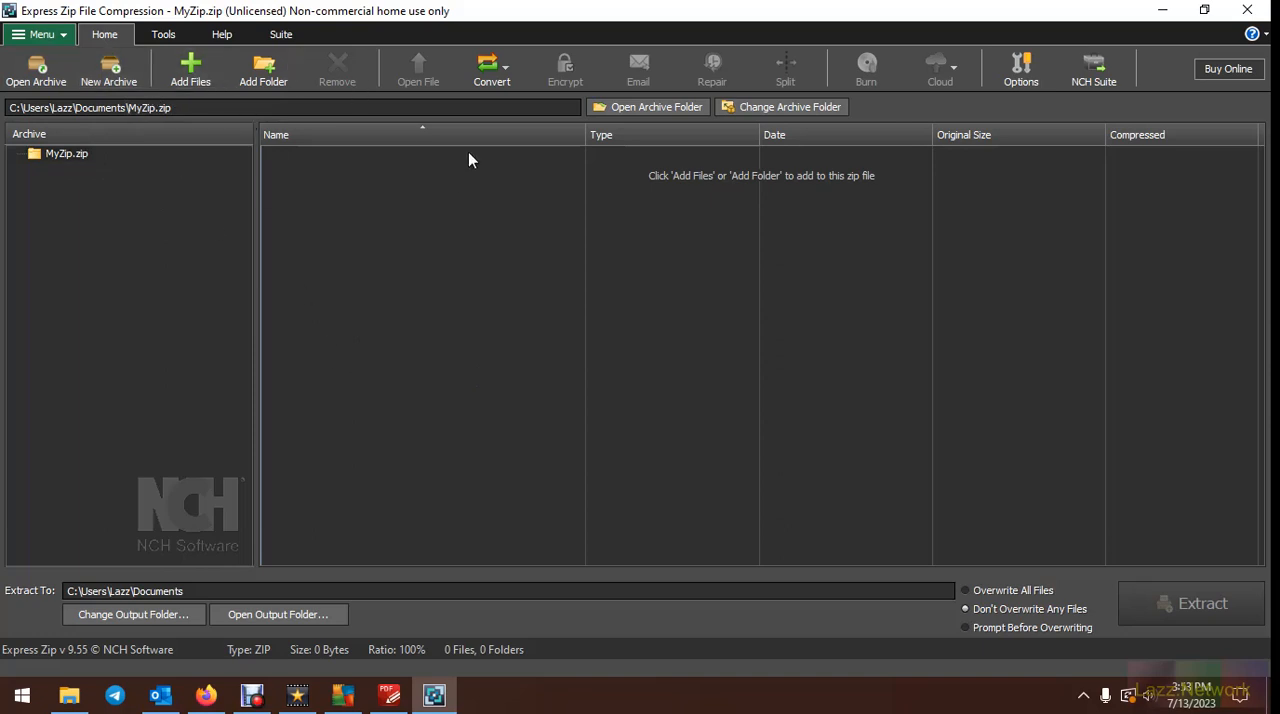
Examine Express Zip's archive conversion formats, self-extracting archive choices, and the available tools, help and suite commands
left_click(512, 71)
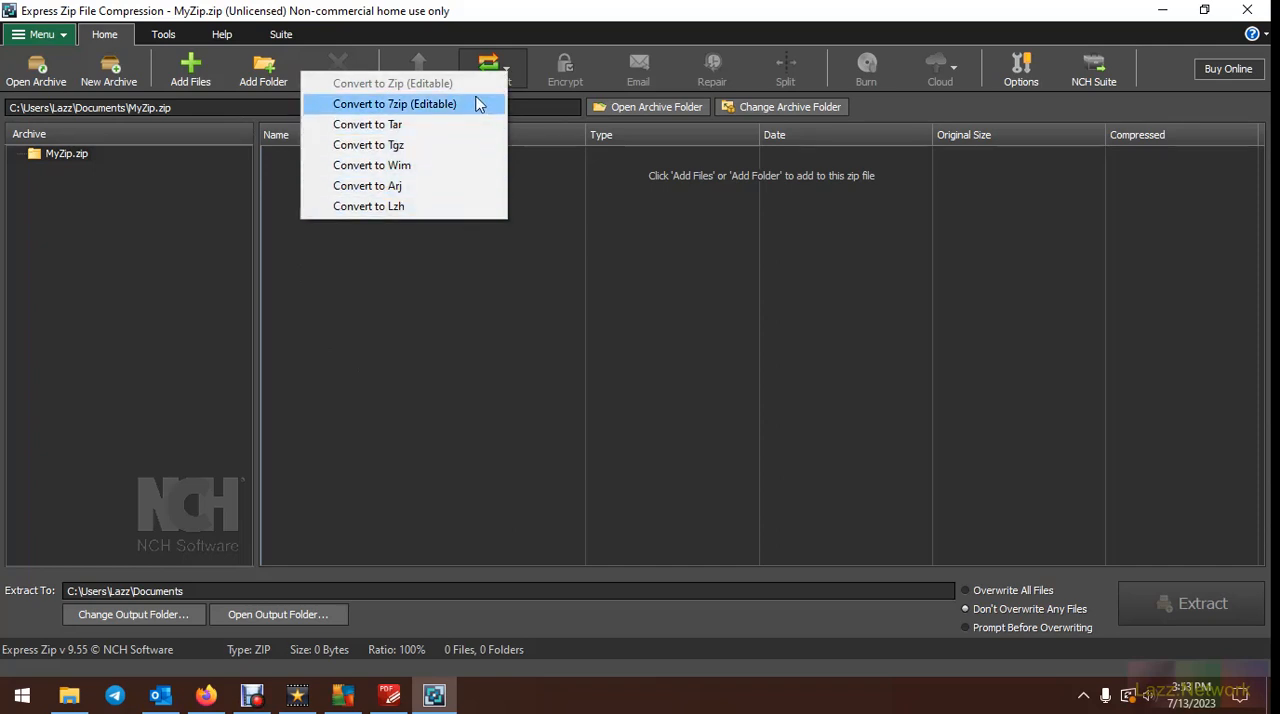
left_click(535, 57)
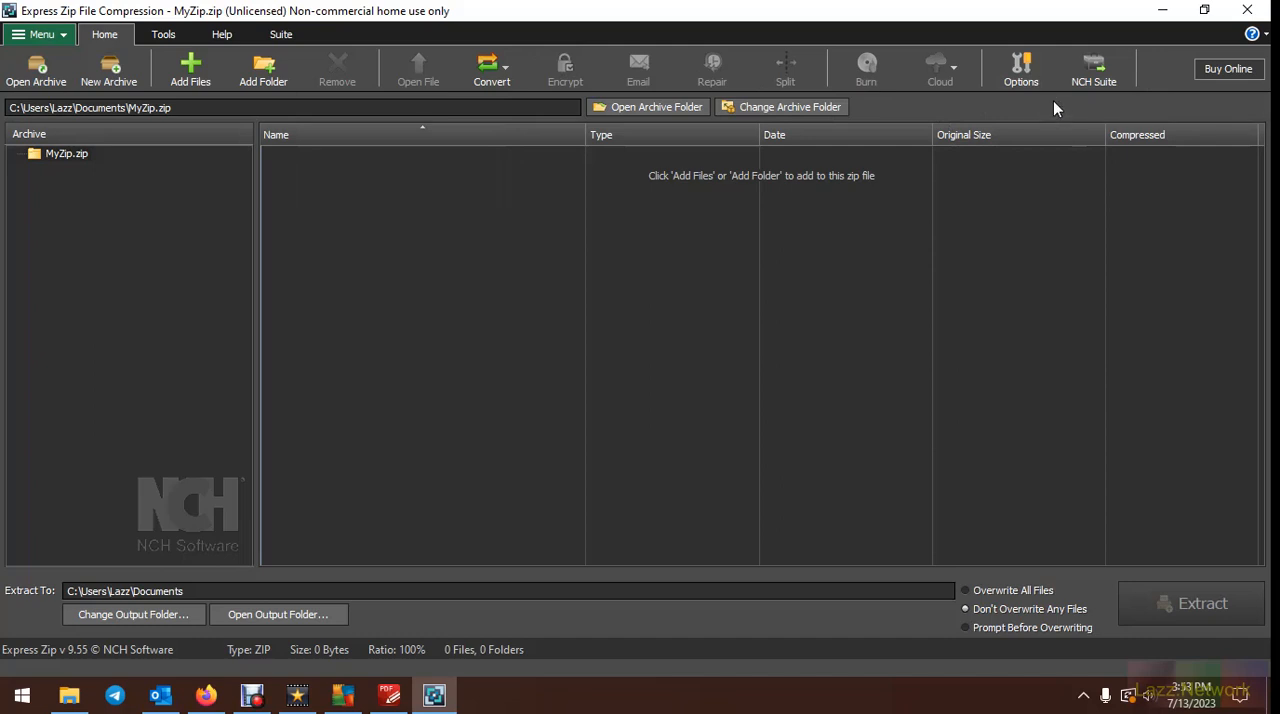
left_click(164, 35)
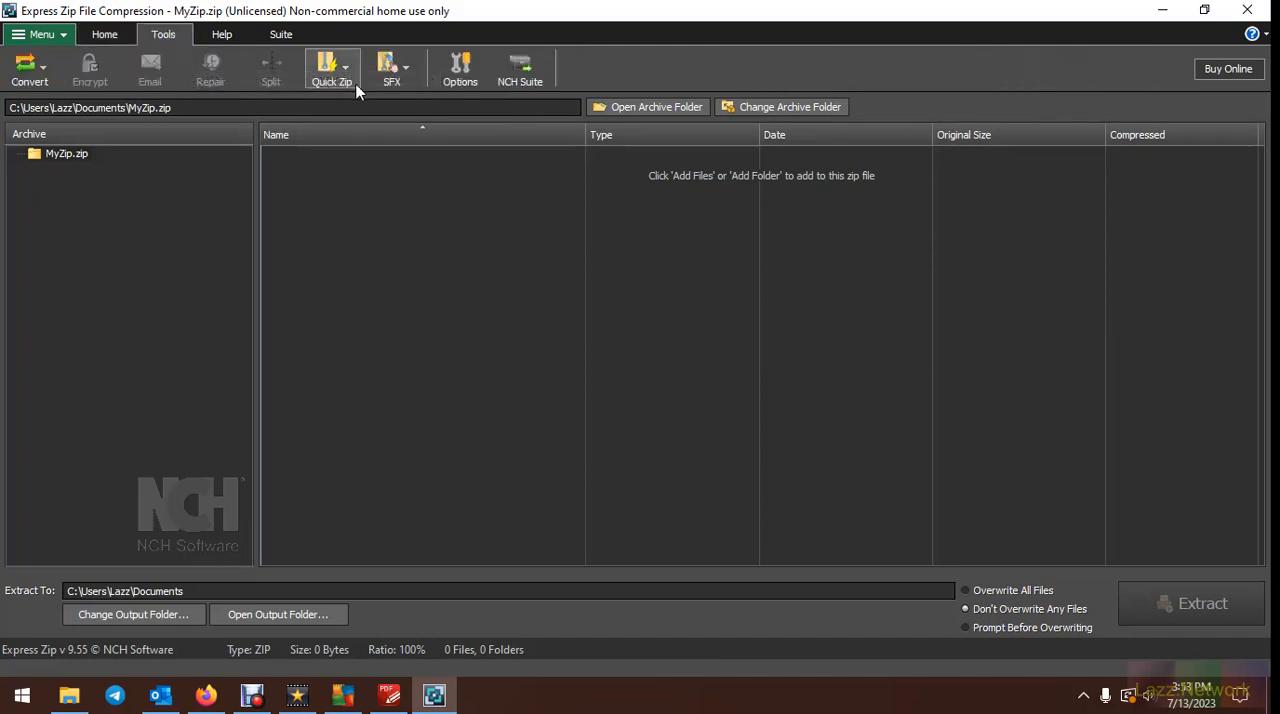
left_click(418, 76)
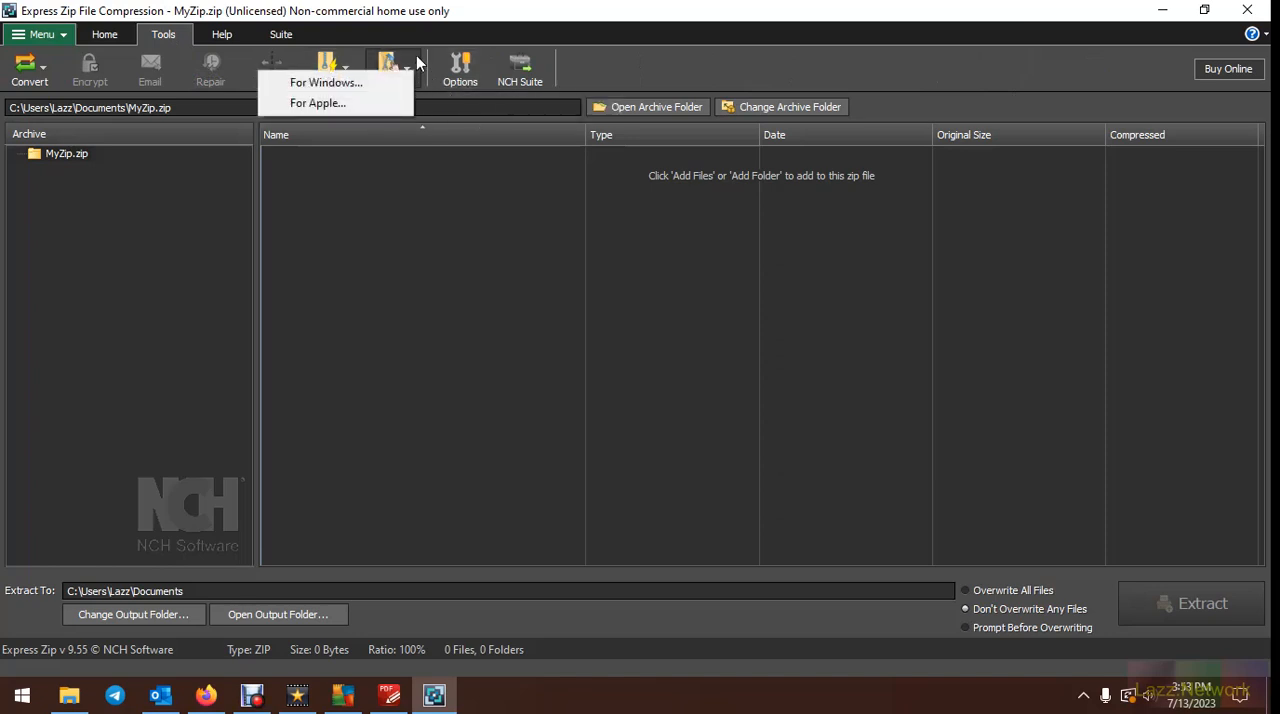
left_click(416, 62)
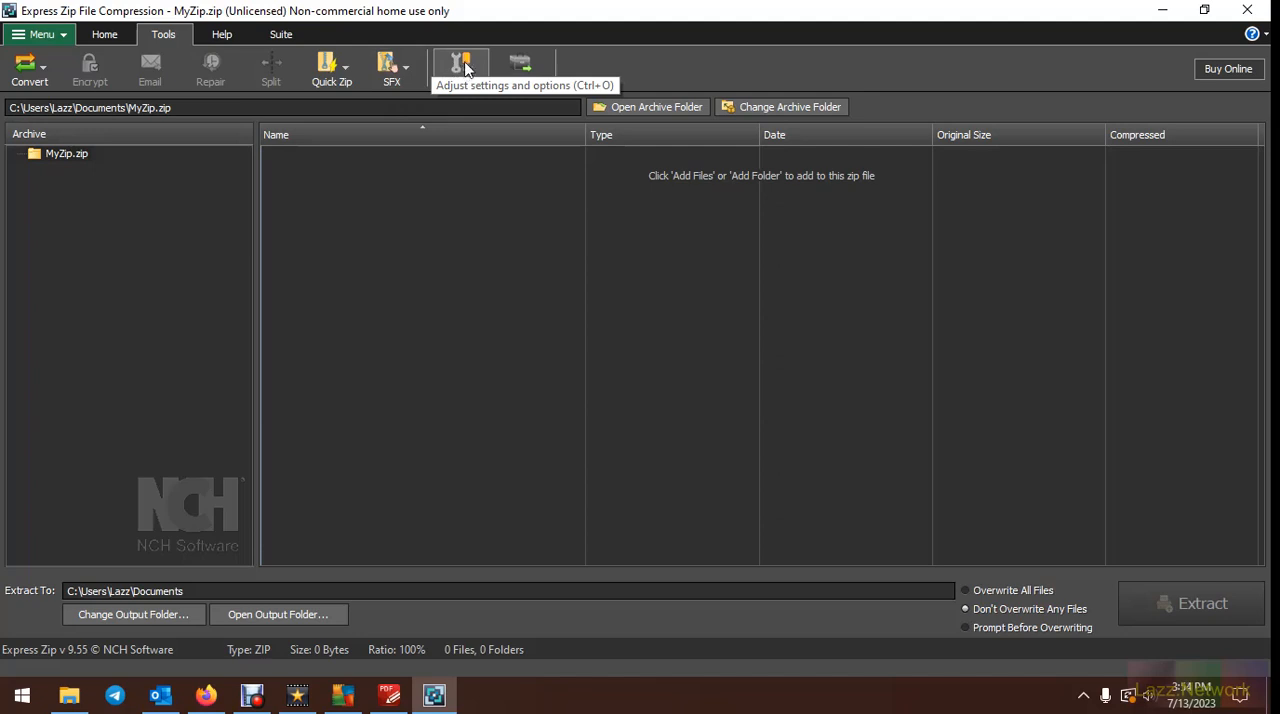
left_click(230, 36)
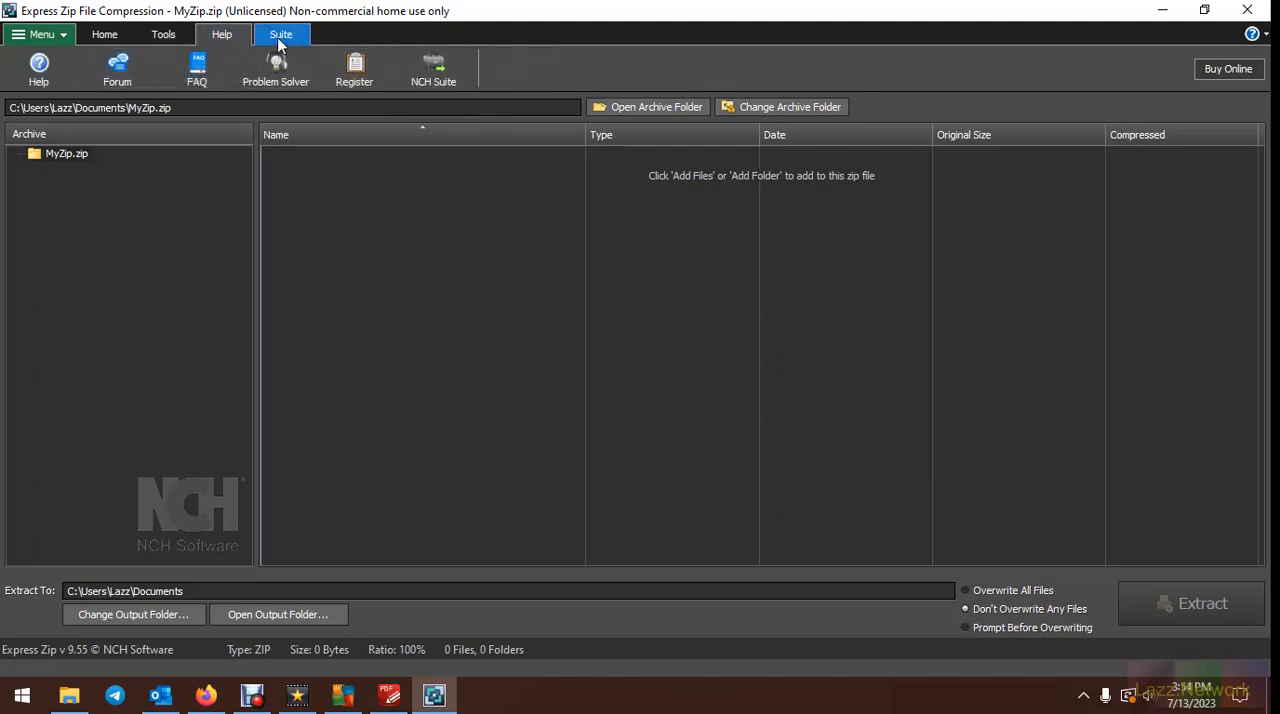
left_click(277, 37)
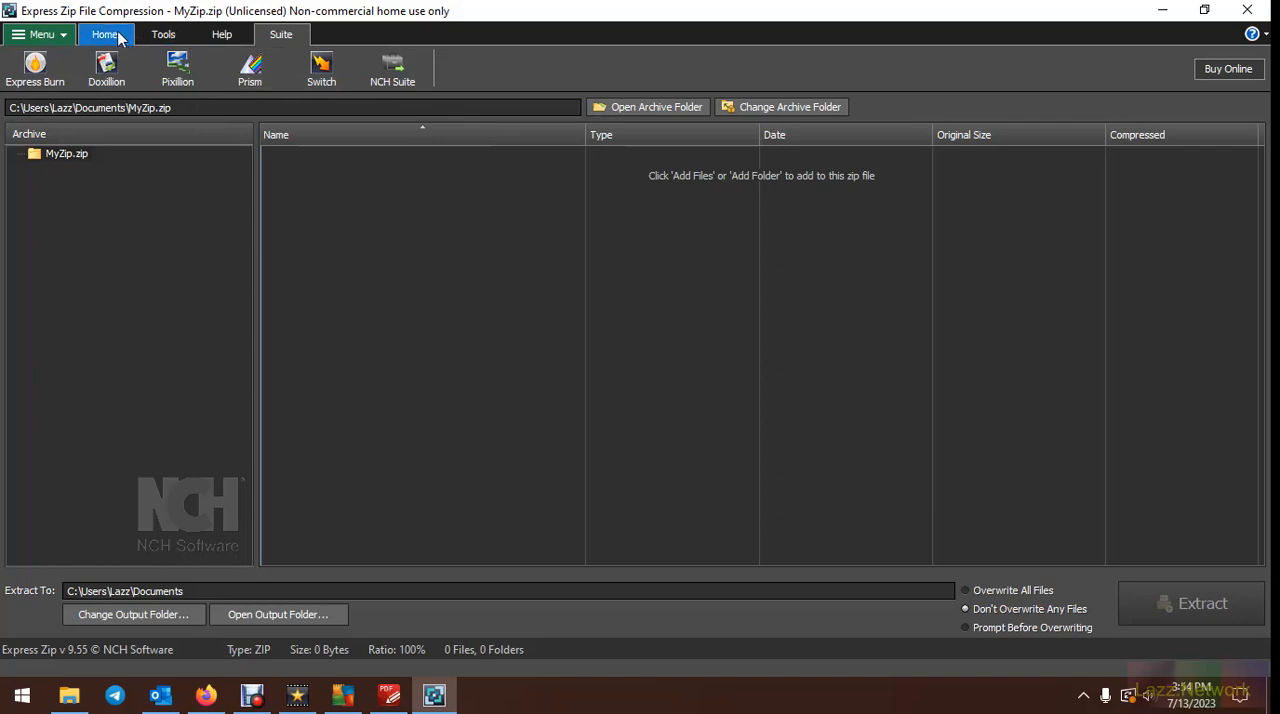
left_click(66, 35)
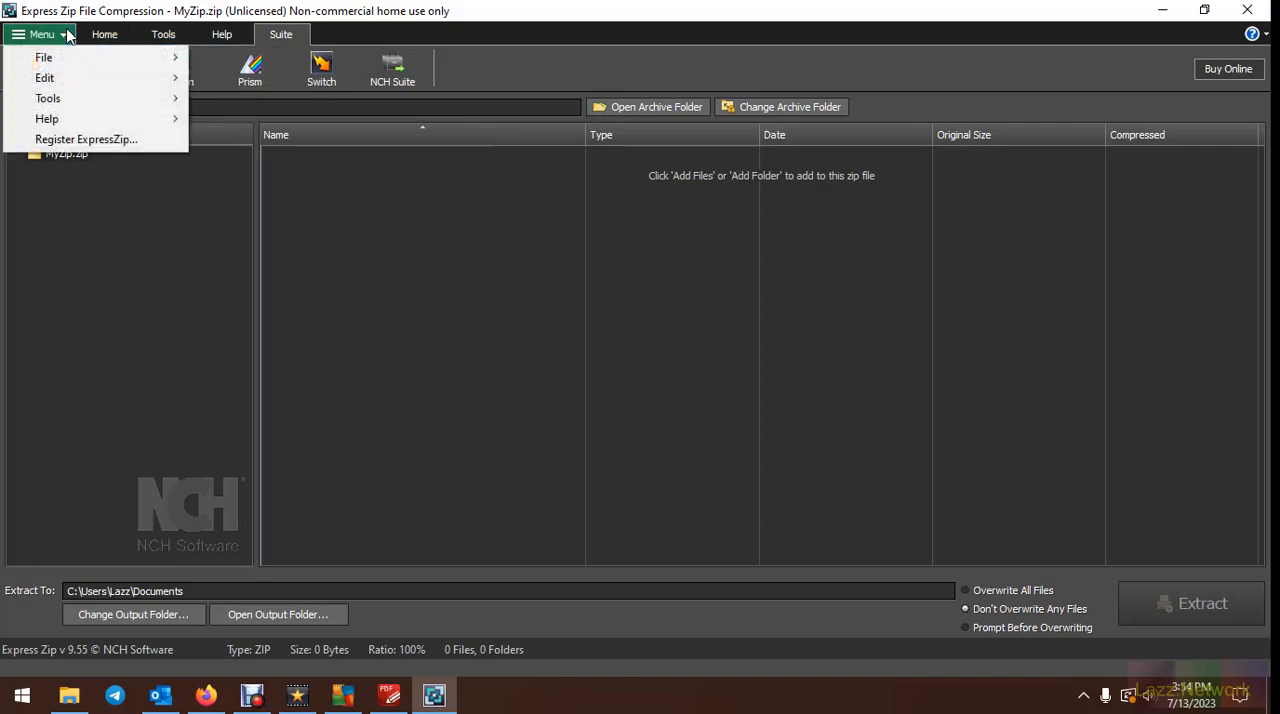
mouse_move(70, 64)
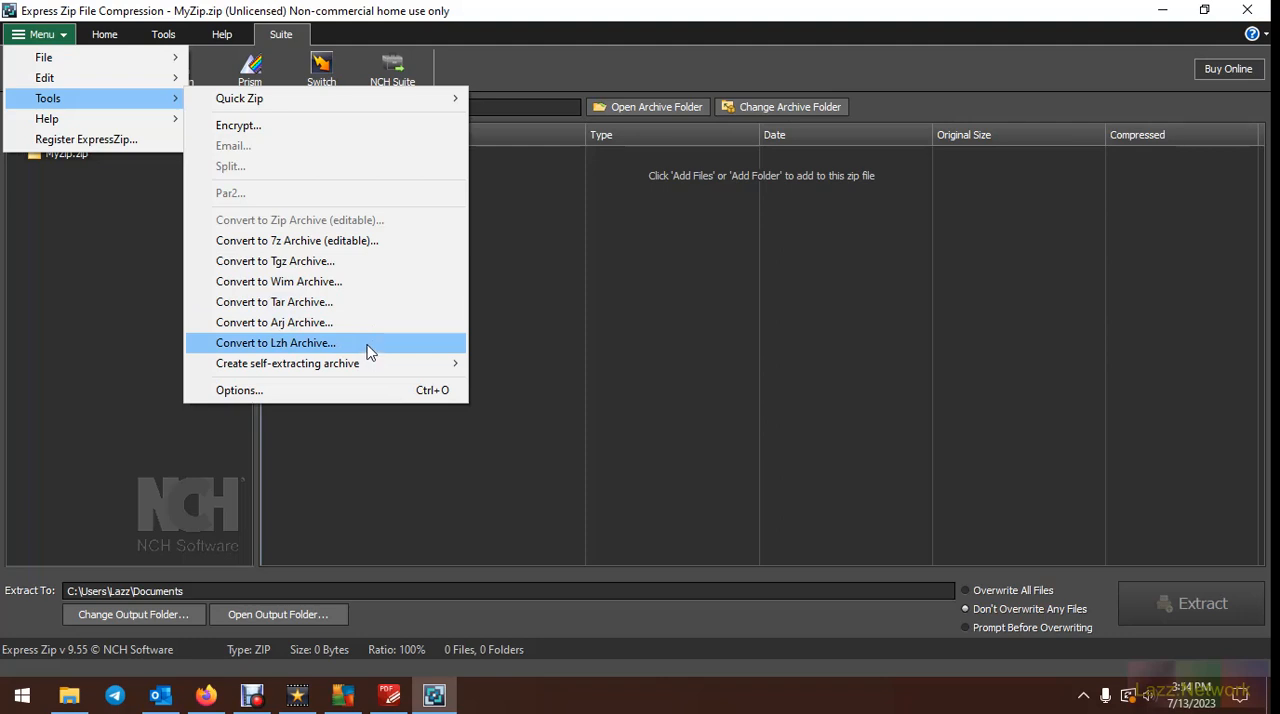
mouse_move(384, 367)
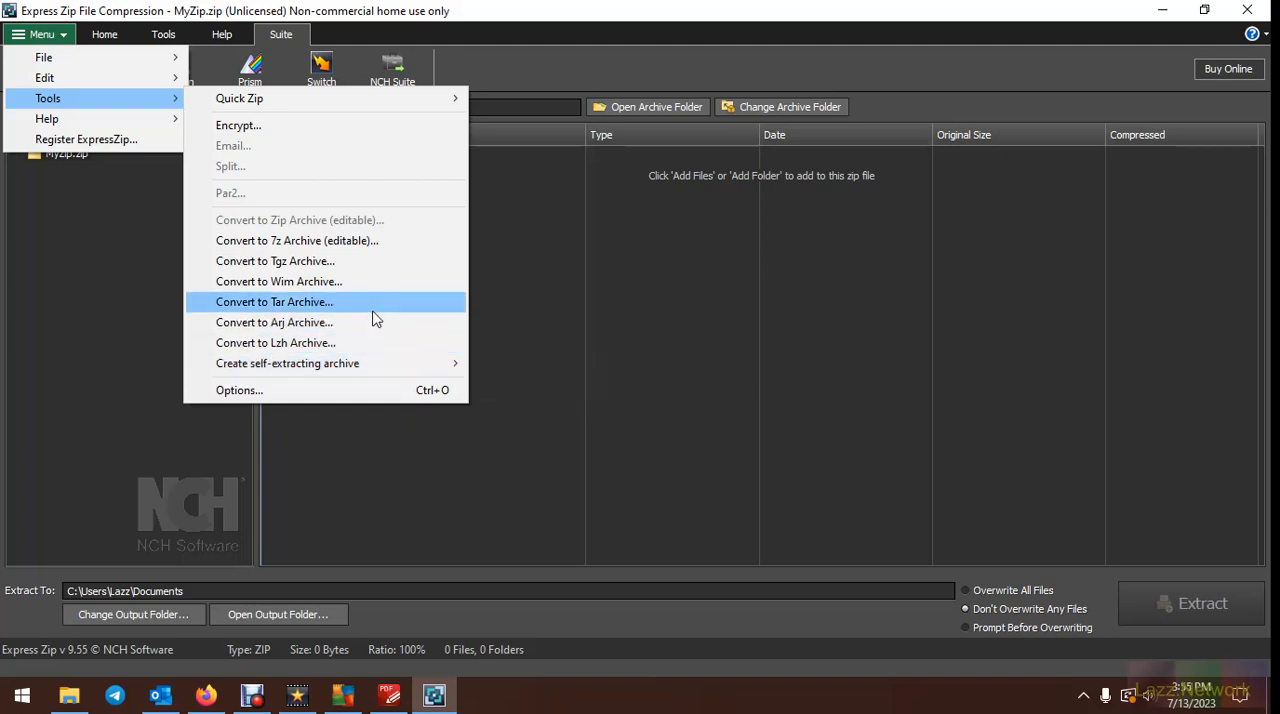
Set the custom default extract location in the Express Zip options to the Downloads folder
left_click(366, 390)
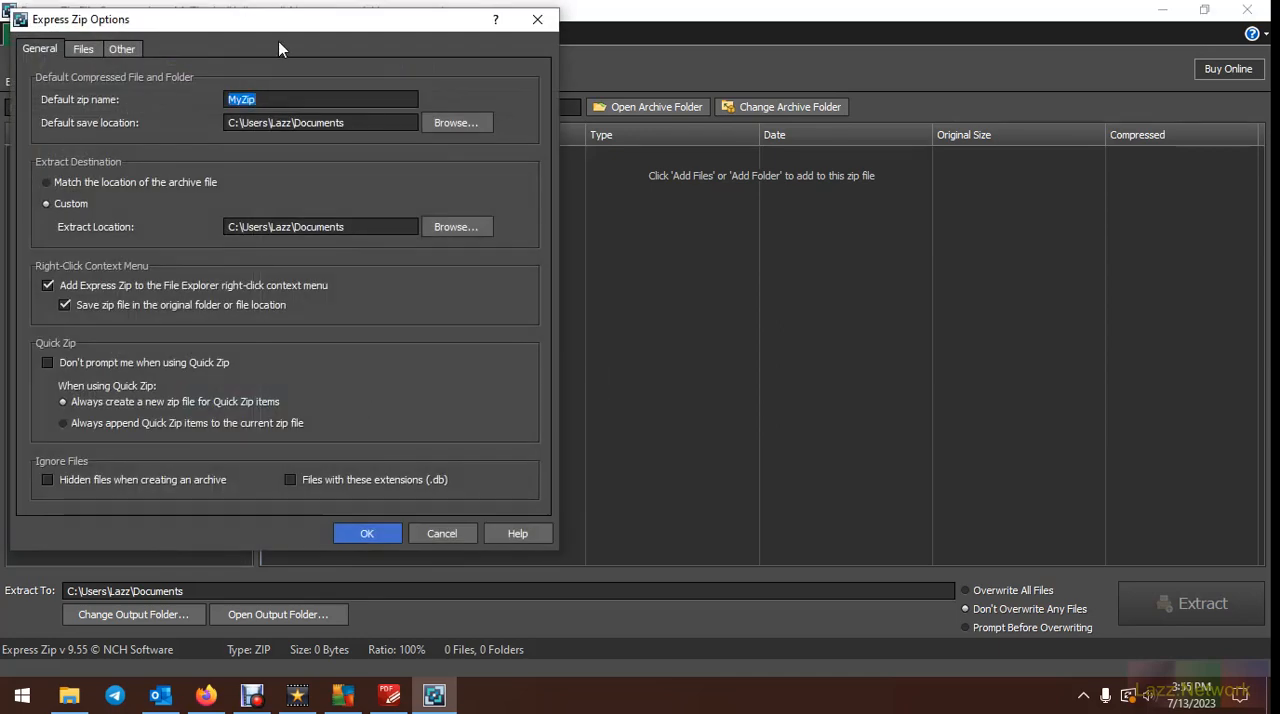
left_click_drag(276, 27, 672, 98)
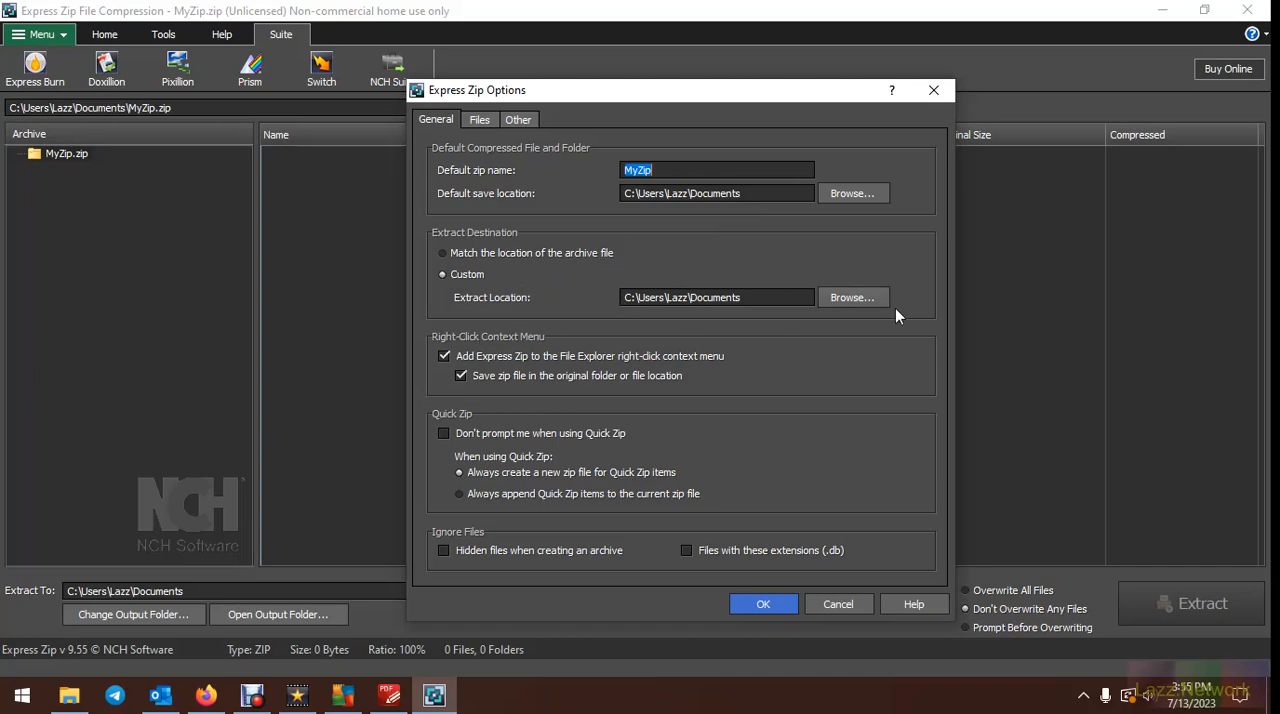
left_click(853, 297)
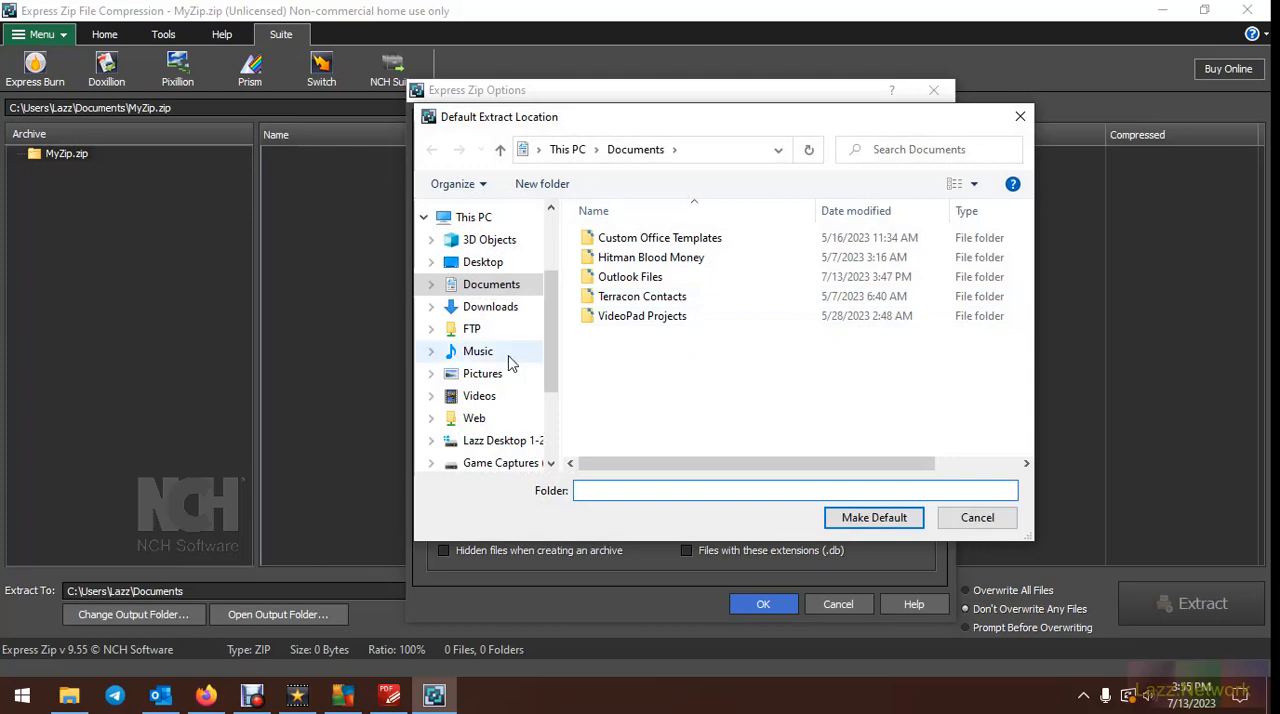
left_click(490, 307)
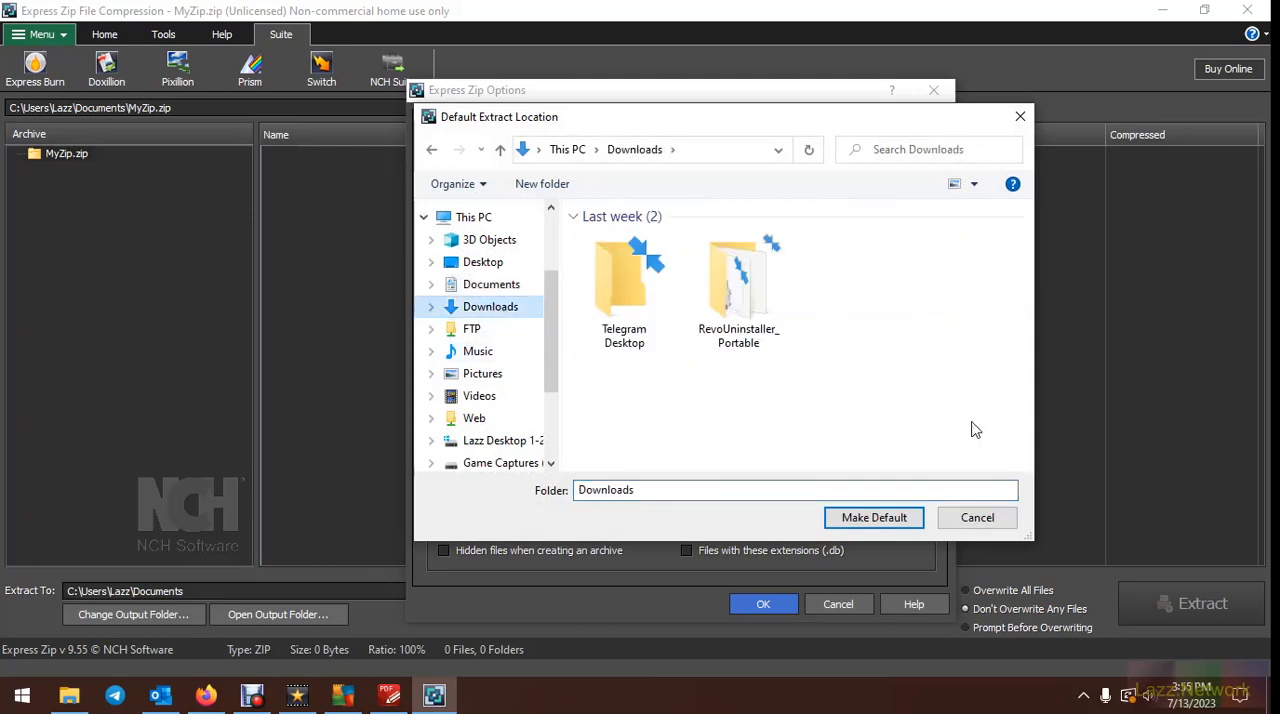
left_click(880, 519)
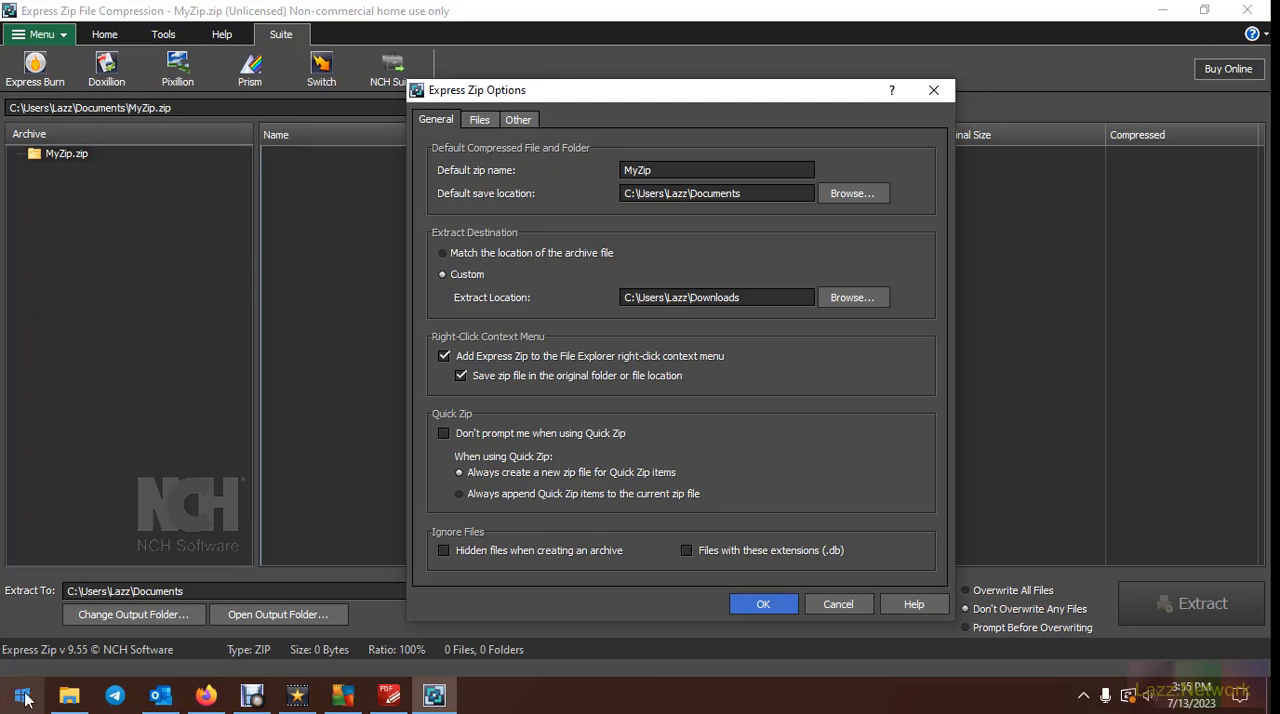
Switch to File Explorer and examine the Express Zip context commands available for logo.jpg in Downloads
left_click(69, 695)
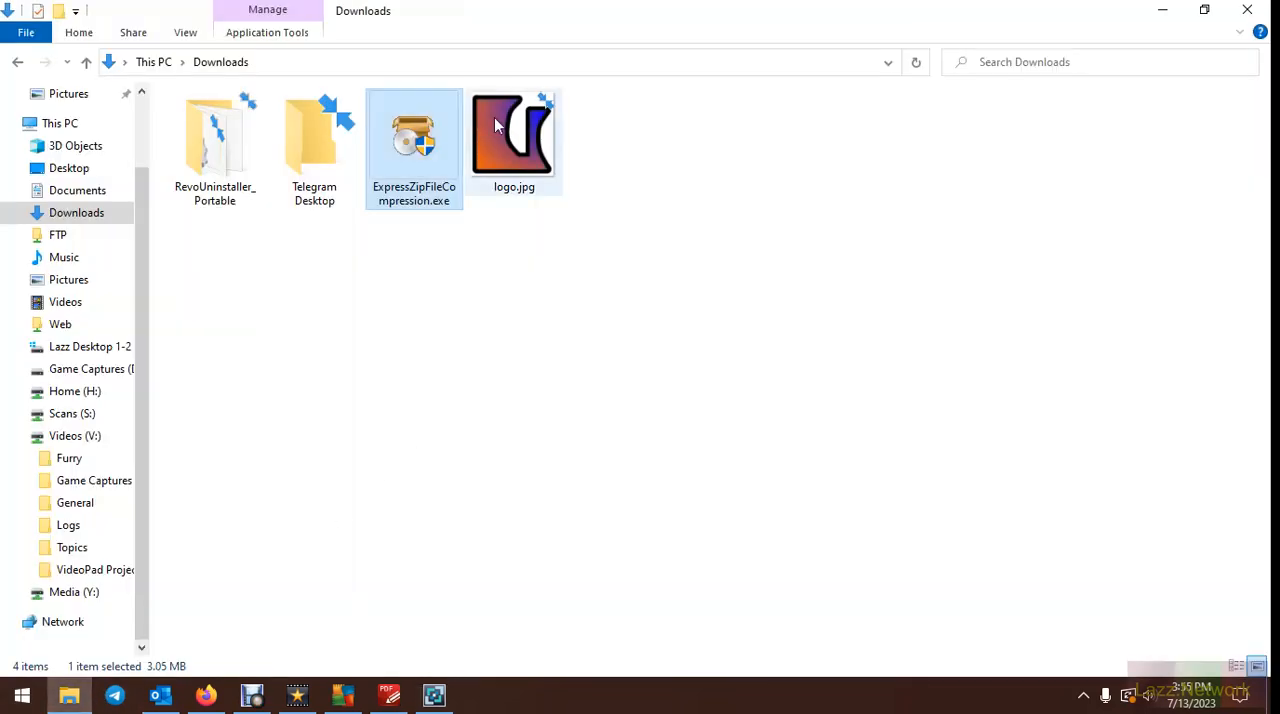
right_click(493, 85)
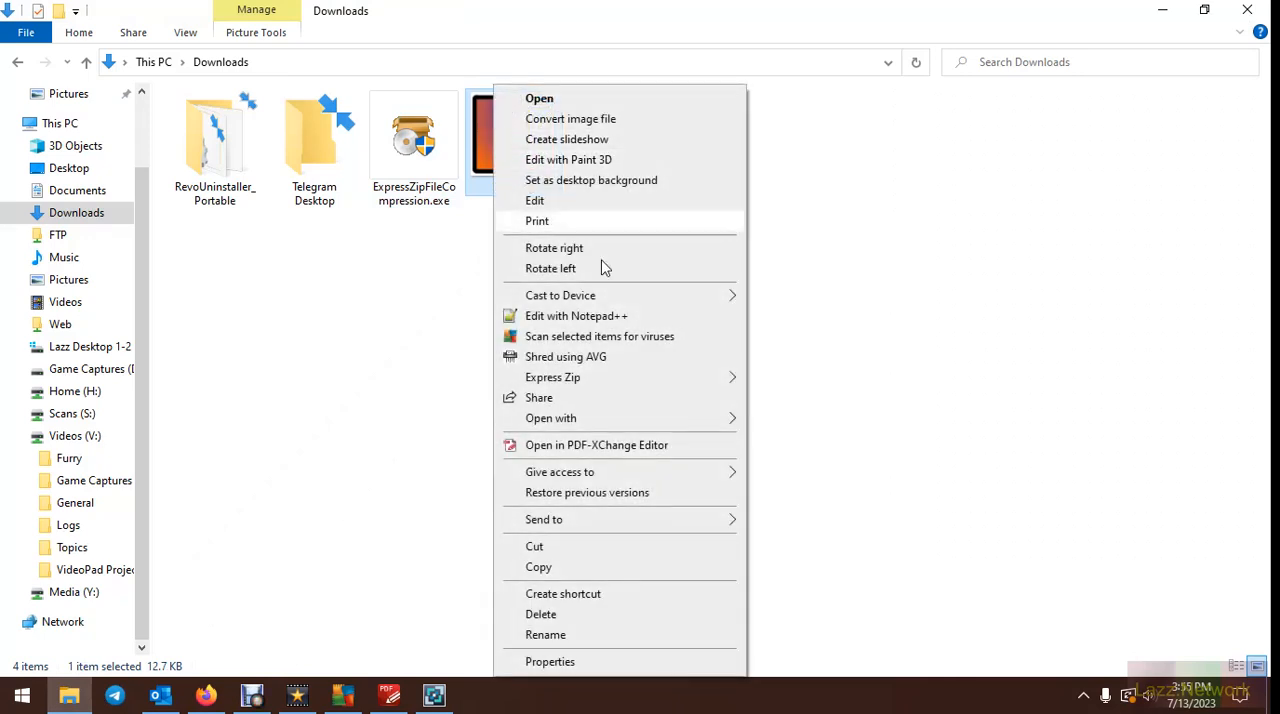
mouse_move(631, 380)
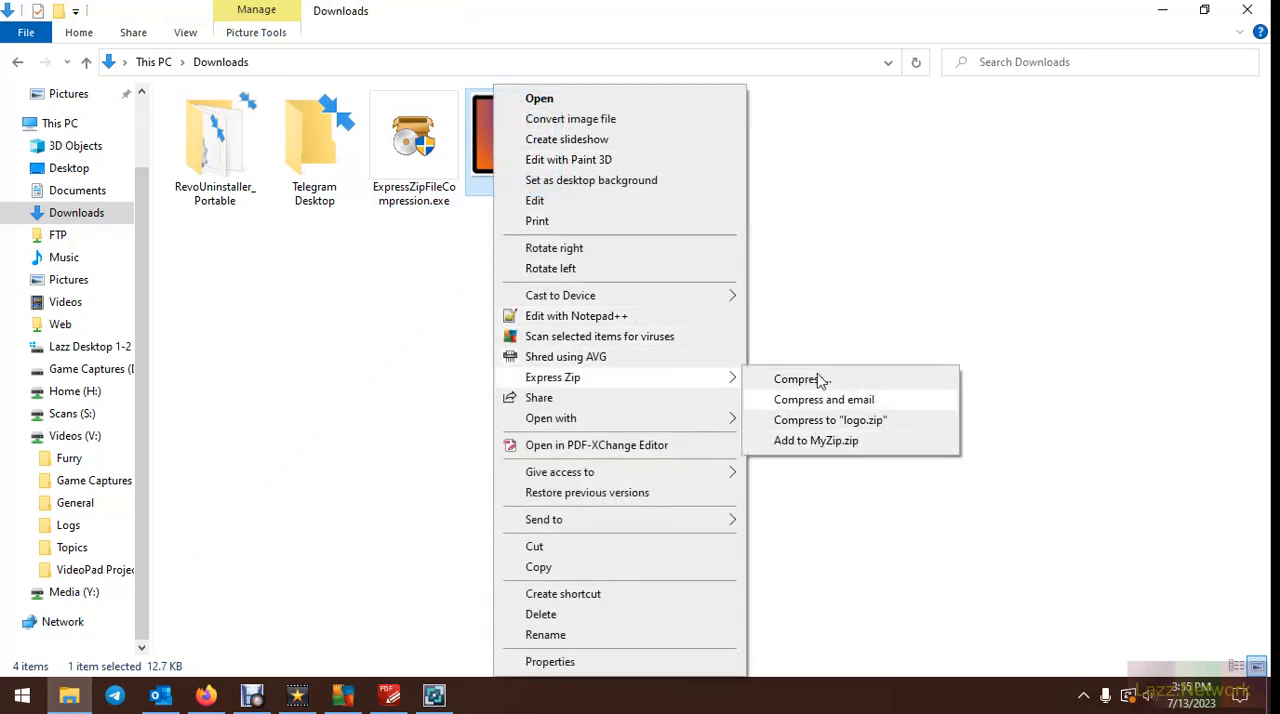
left_click(923, 289)
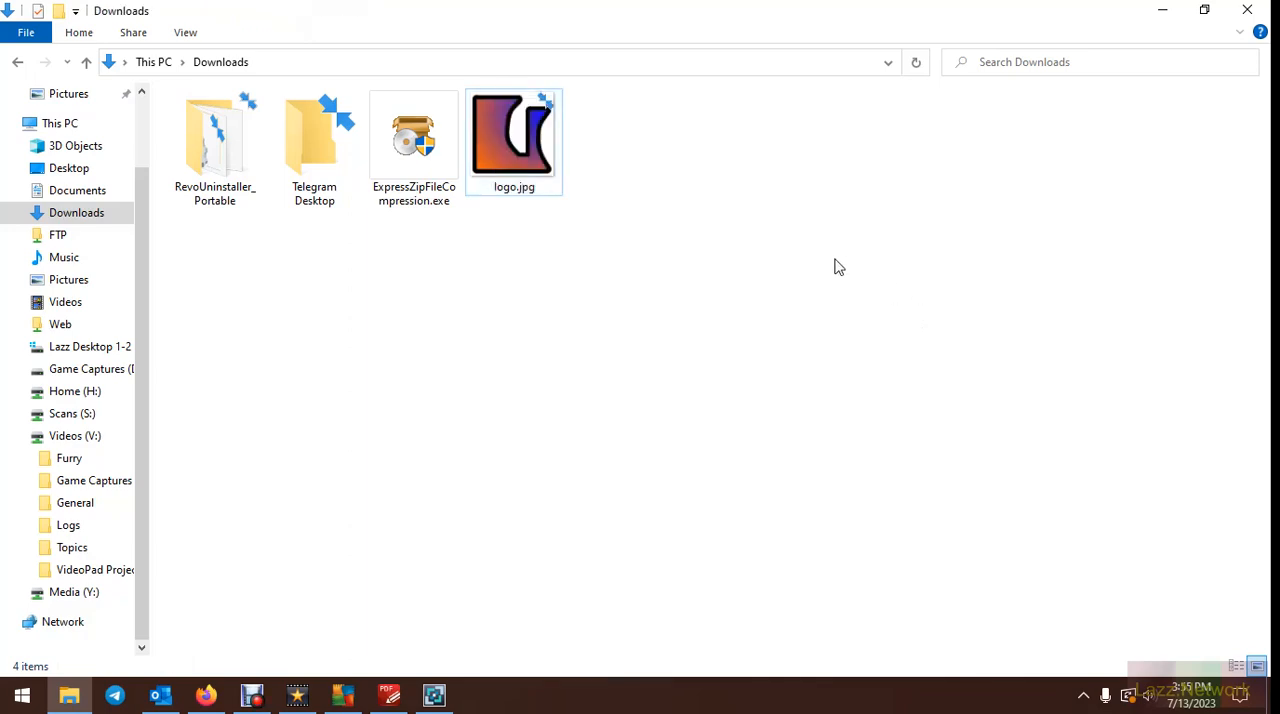
left_click(1165, 12)
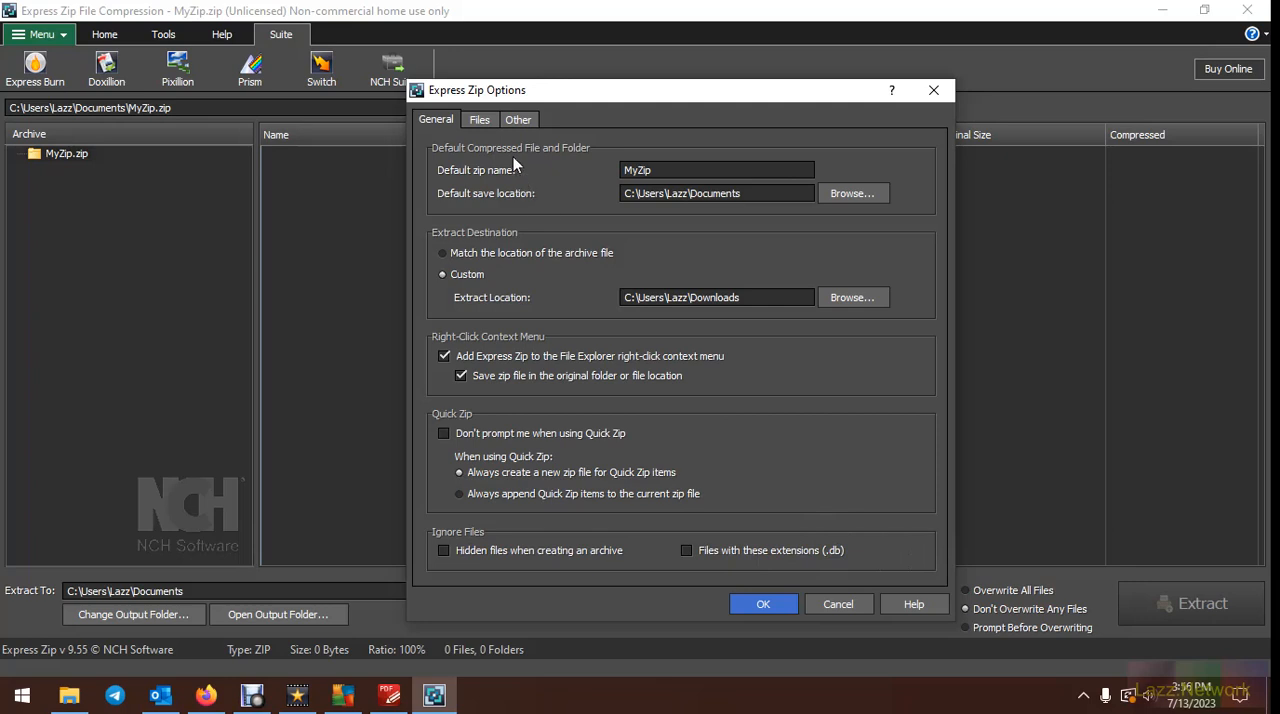
Review the file associations, and disable the Prism, Switch and Pixillion compression prompts and the cda ripping reminder
left_click(485, 117)
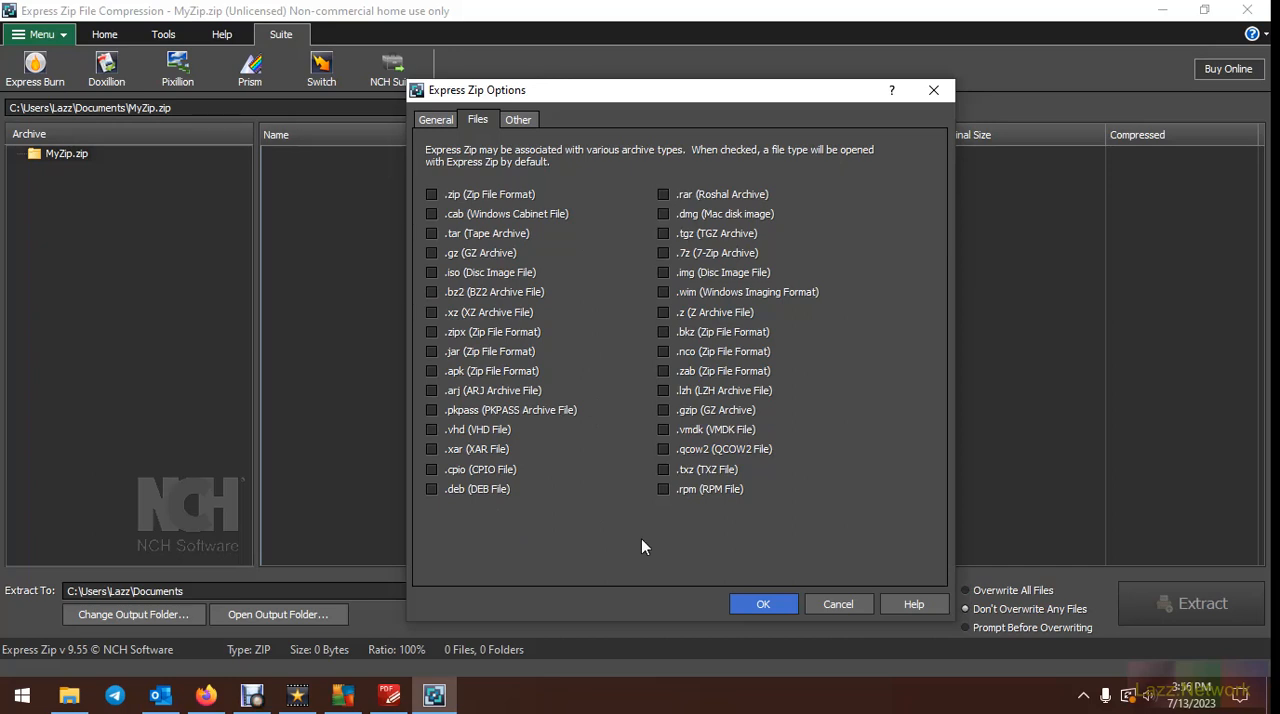
left_click(536, 118)
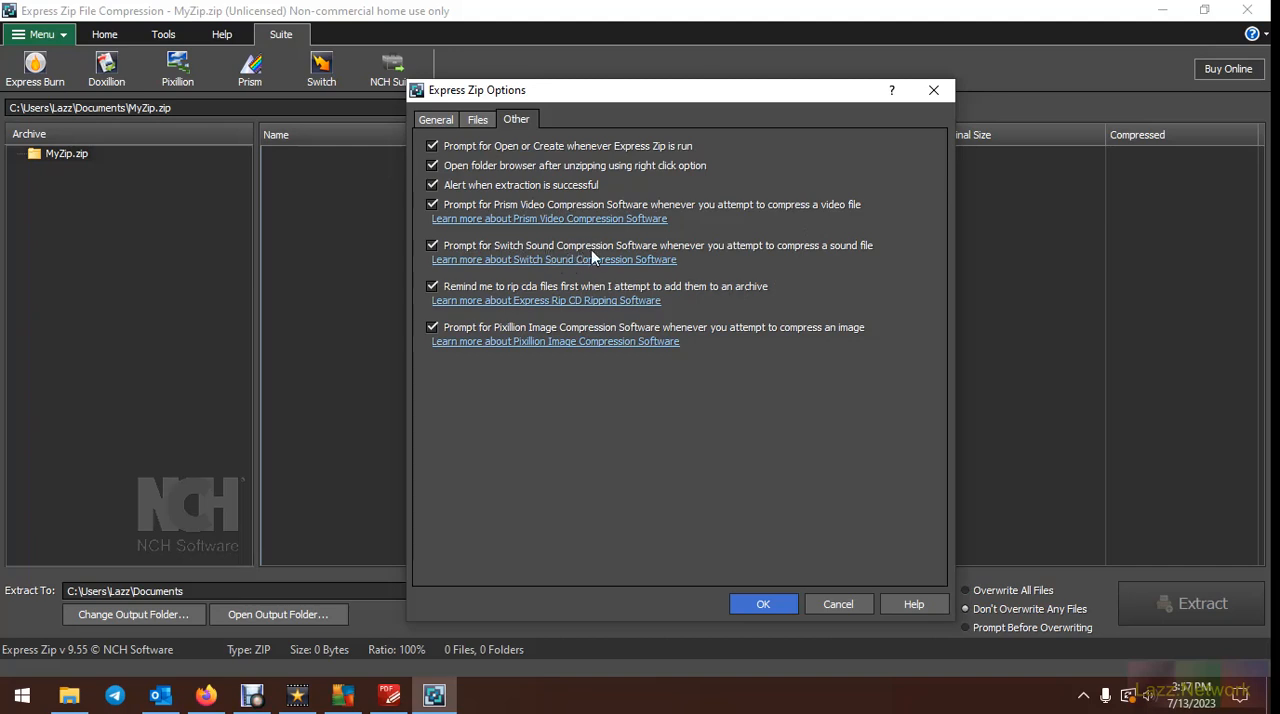
left_click(433, 205)
left_click(436, 245)
left_click(432, 286)
left_click(432, 327)
Set the default save location for compressed files to the Downloads folder, apply the options and return to the main archive commands
left_click(445, 118)
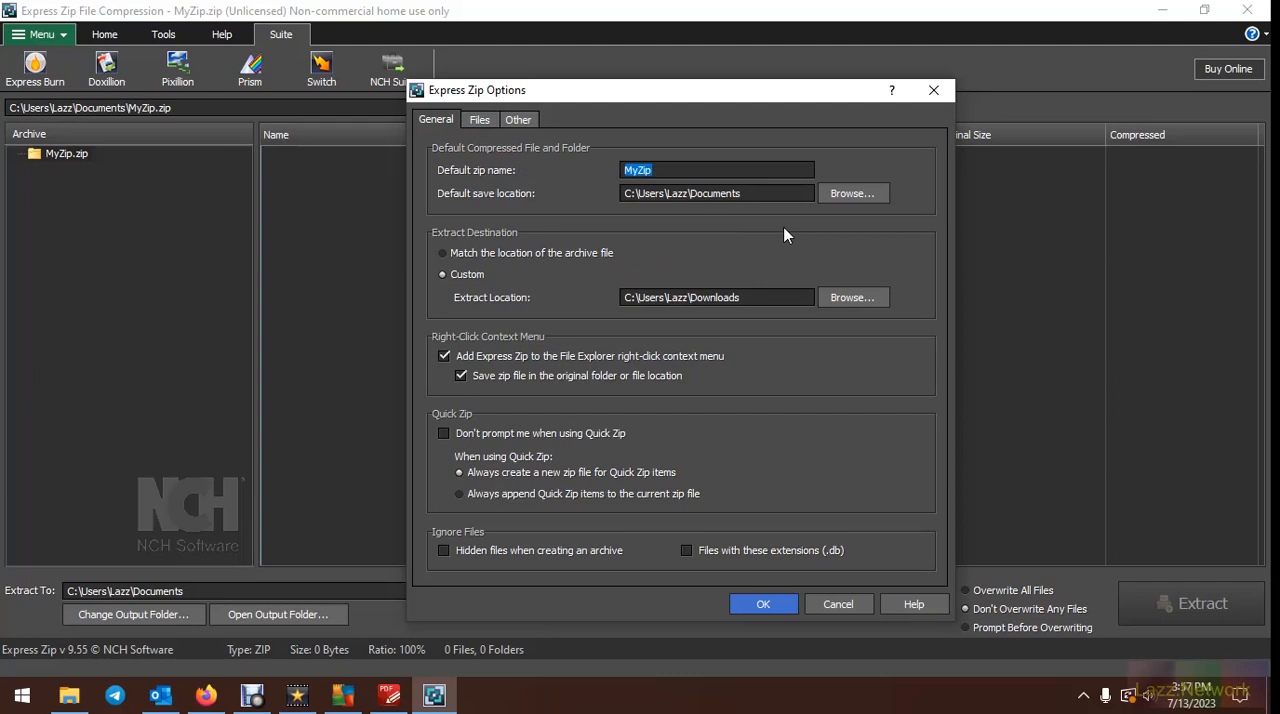
left_click(853, 197)
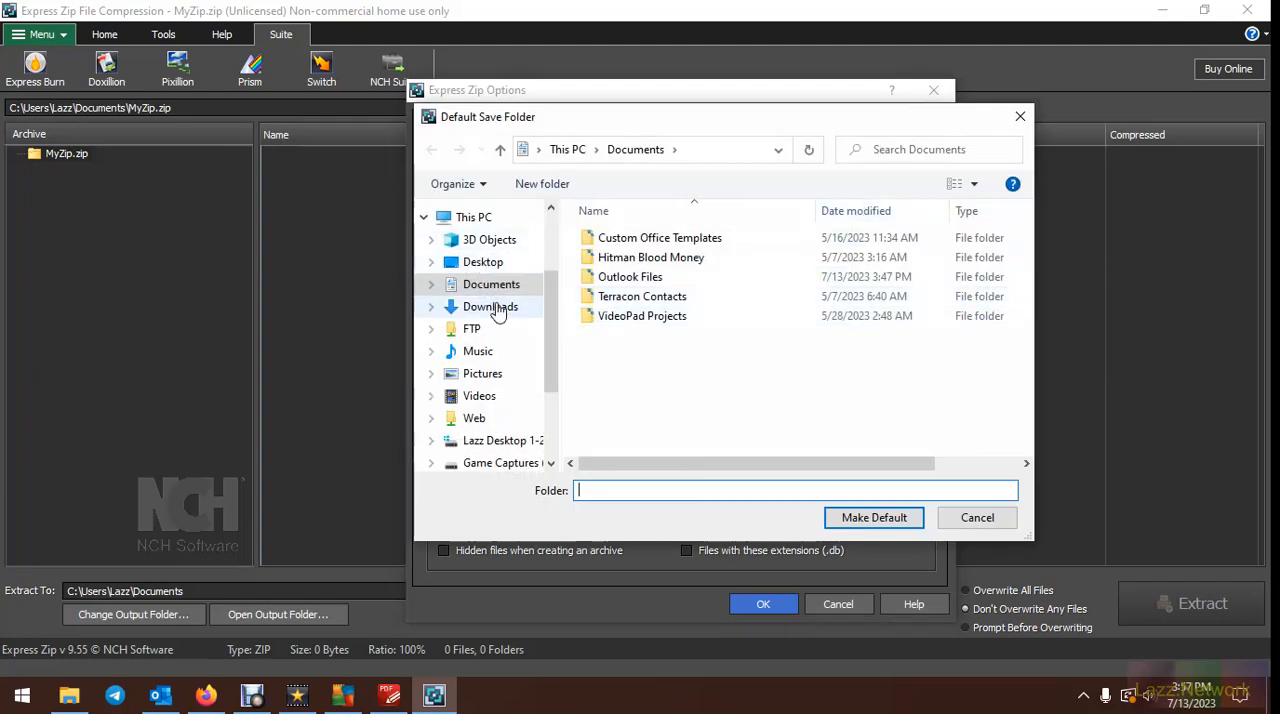
left_click(497, 313)
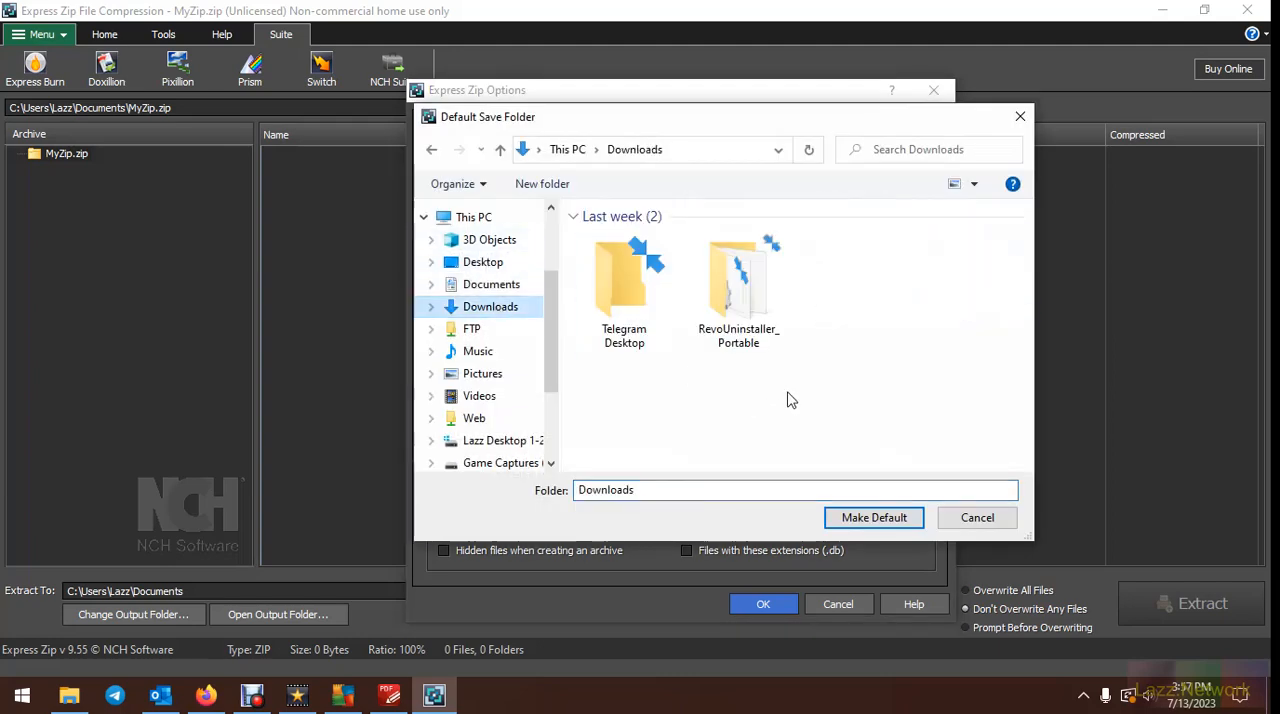
left_click(874, 517)
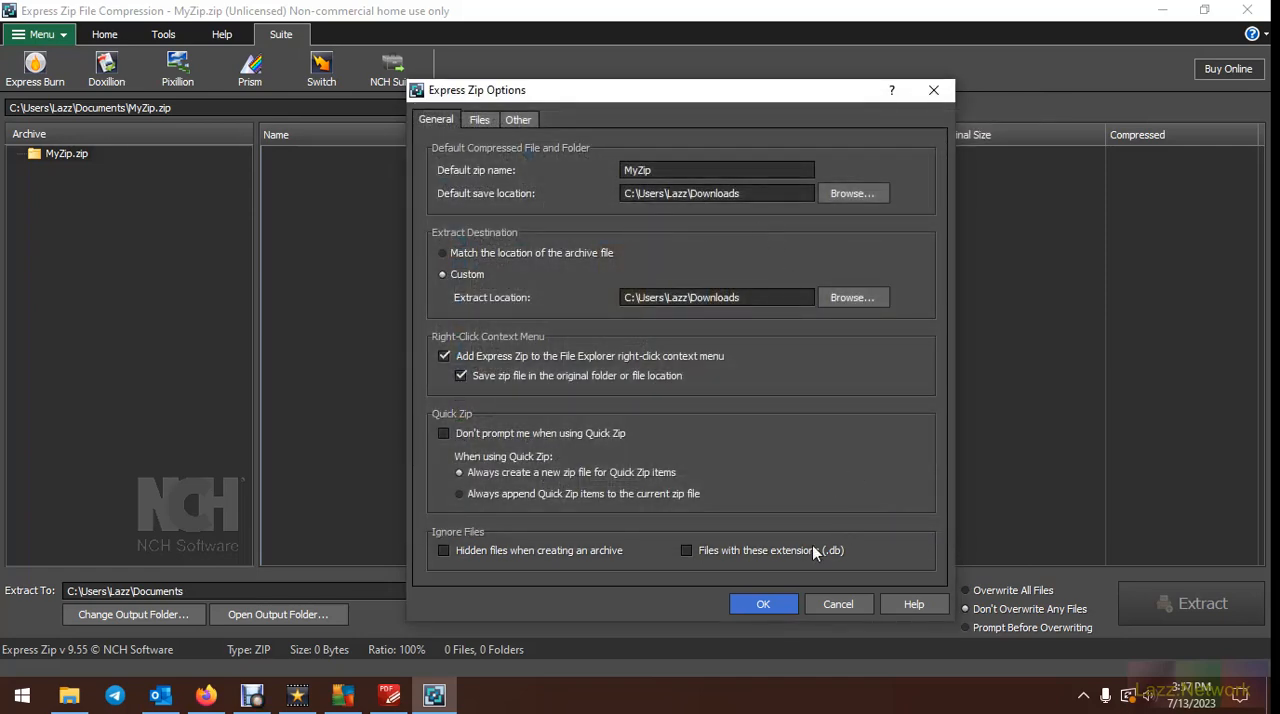
left_click(762, 604)
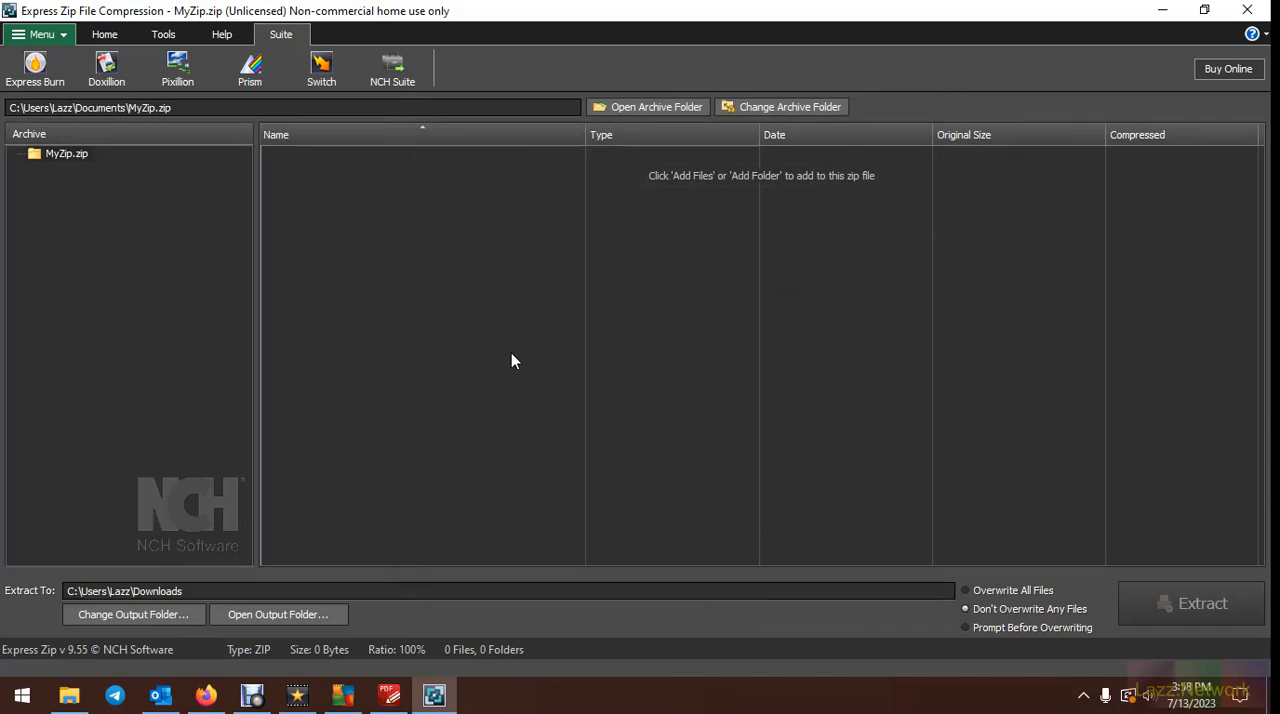
left_click(109, 38)
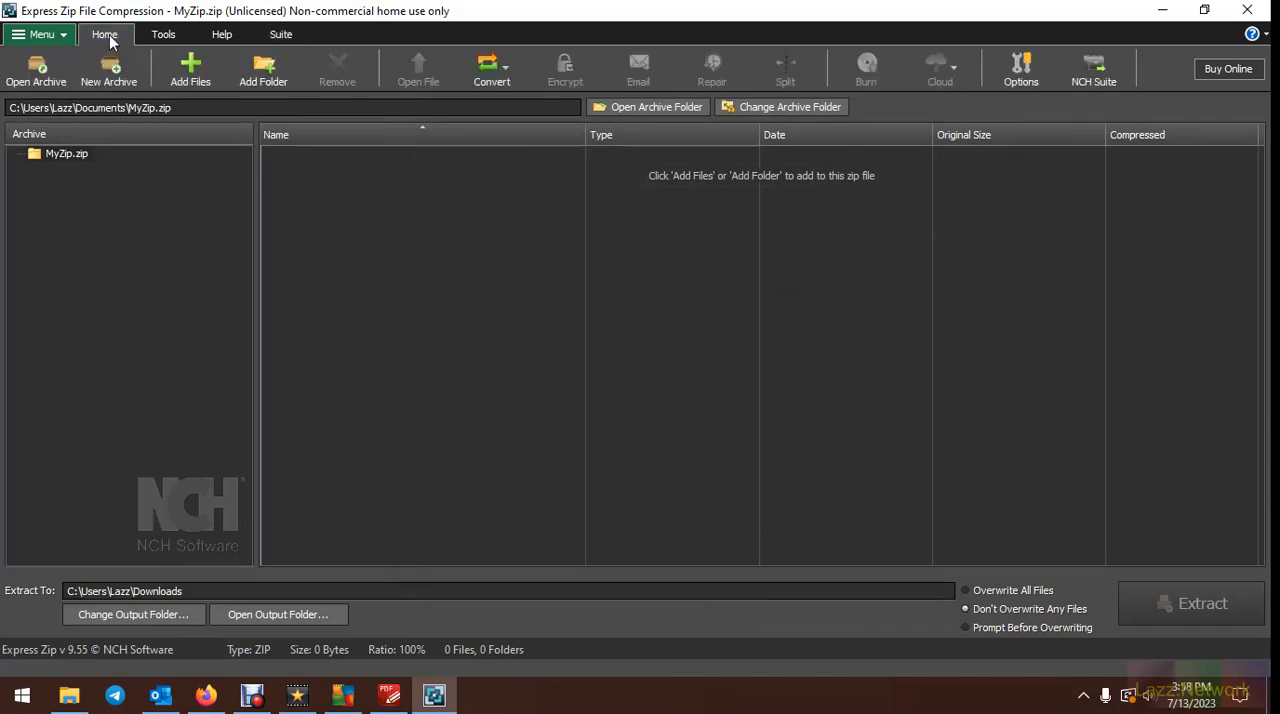
Open the existing archive Windows_7.zip from the FTP share's Programs > Screen Savers folder
left_click(36, 70)
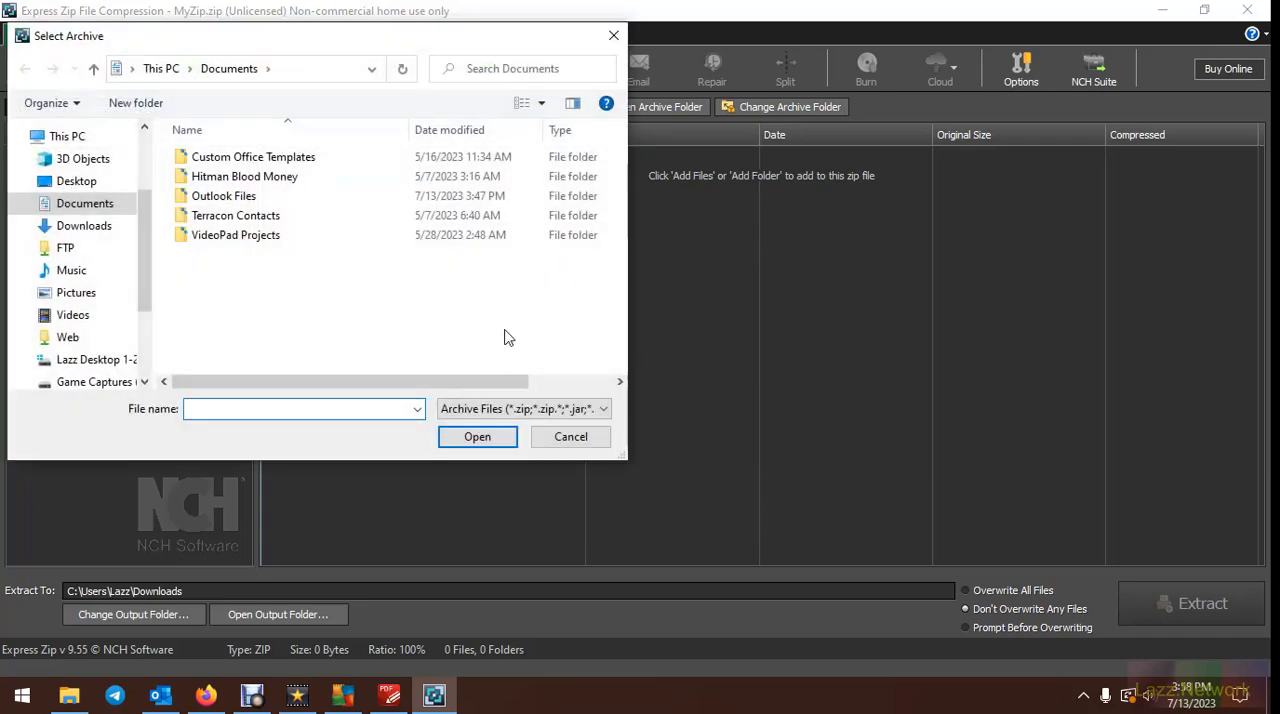
left_click(65, 249)
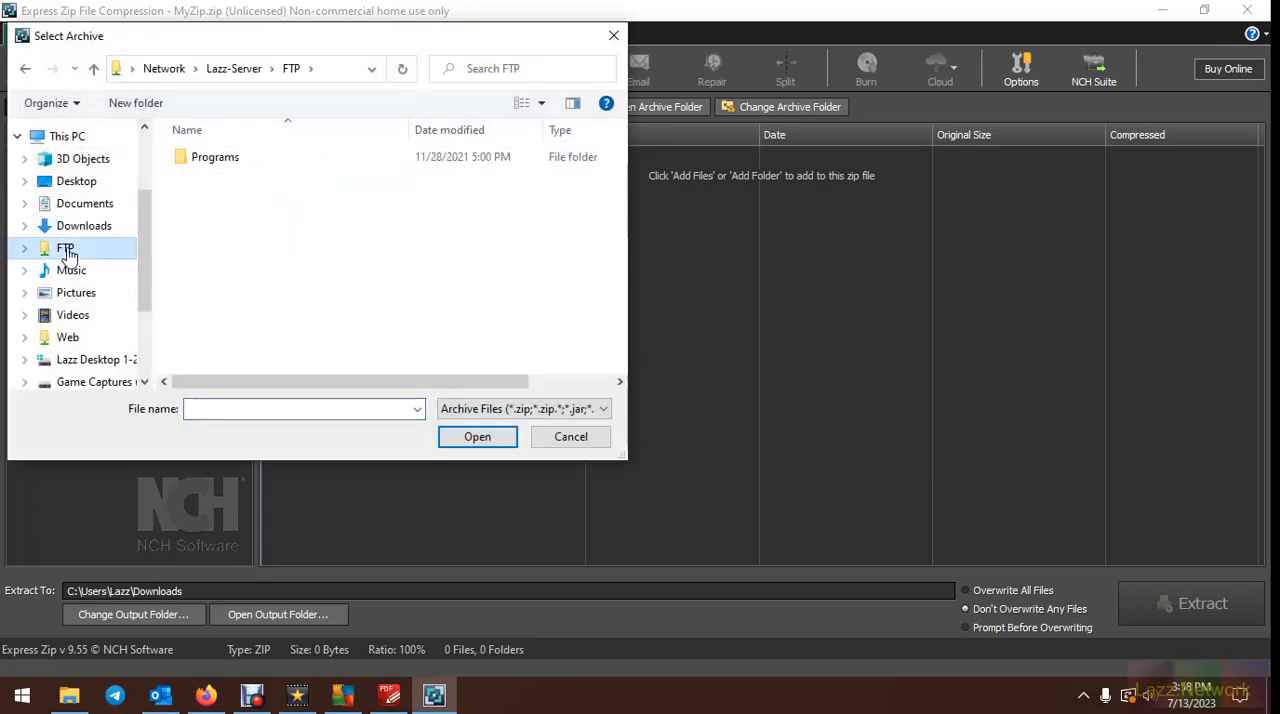
double_click(200, 158)
double_click(216, 217)
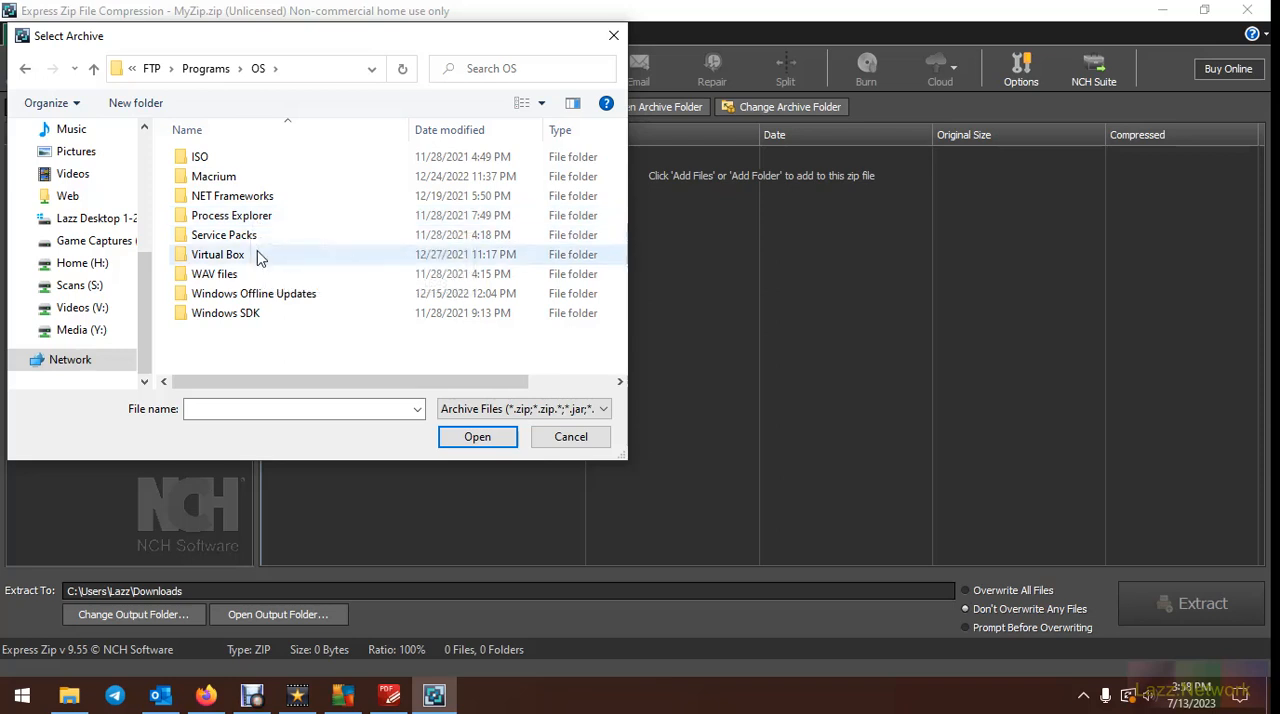
left_click(222, 158)
double_click(222, 160)
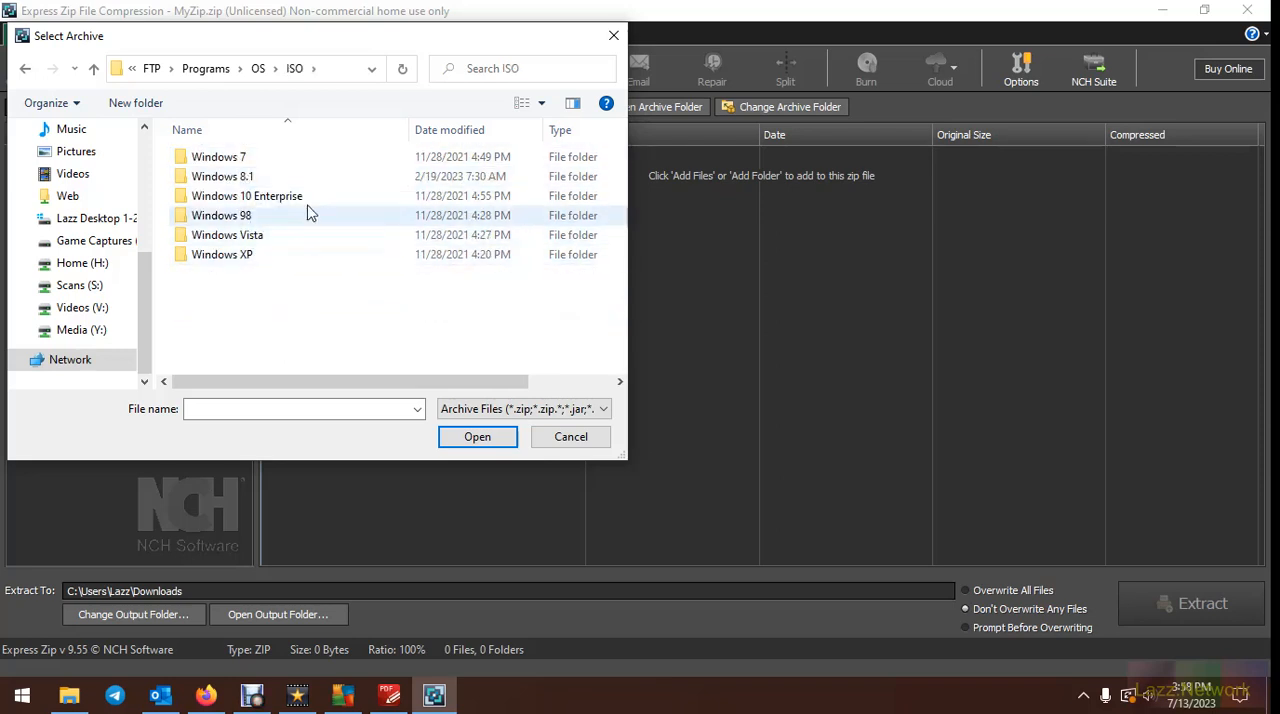
left_click(258, 69)
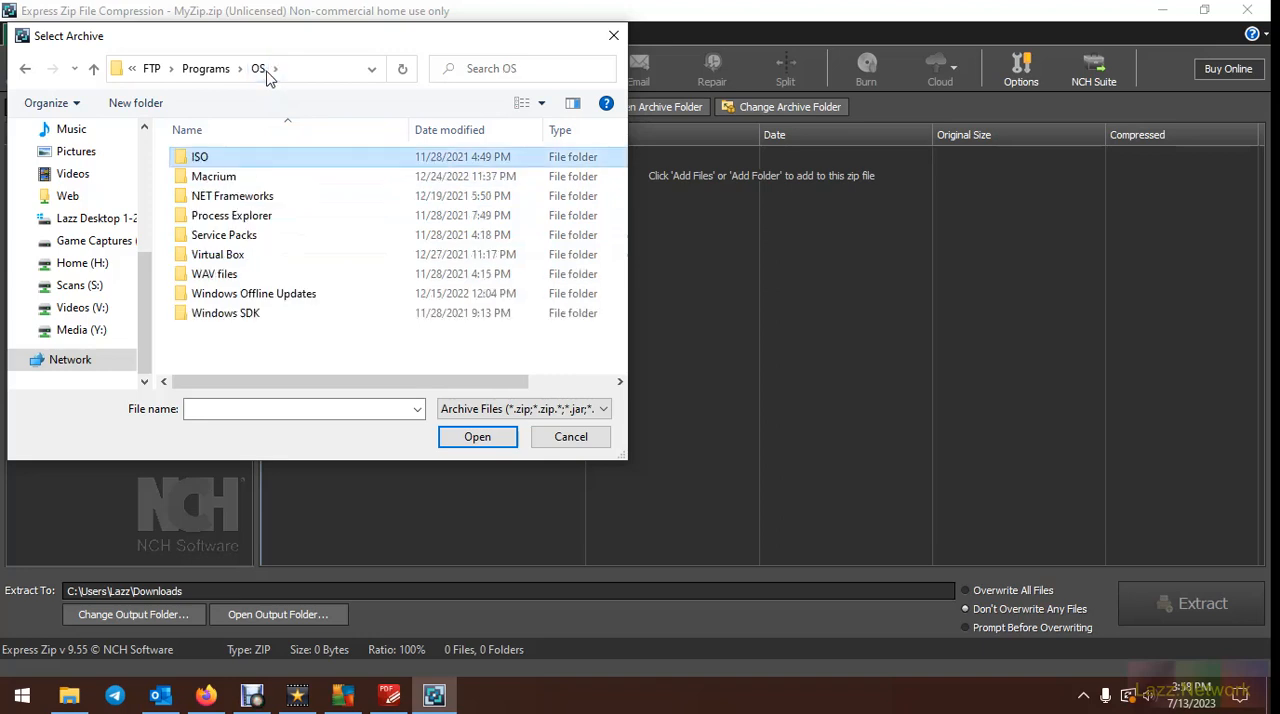
left_click(210, 70)
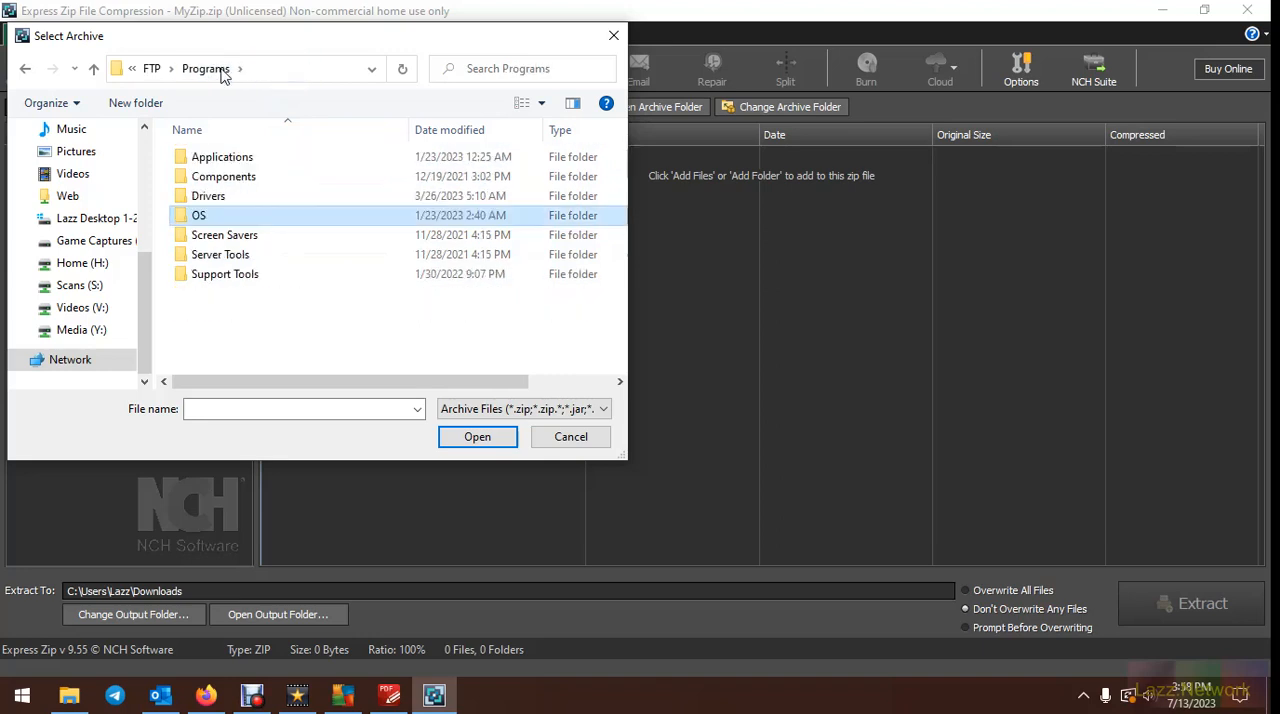
double_click(228, 237)
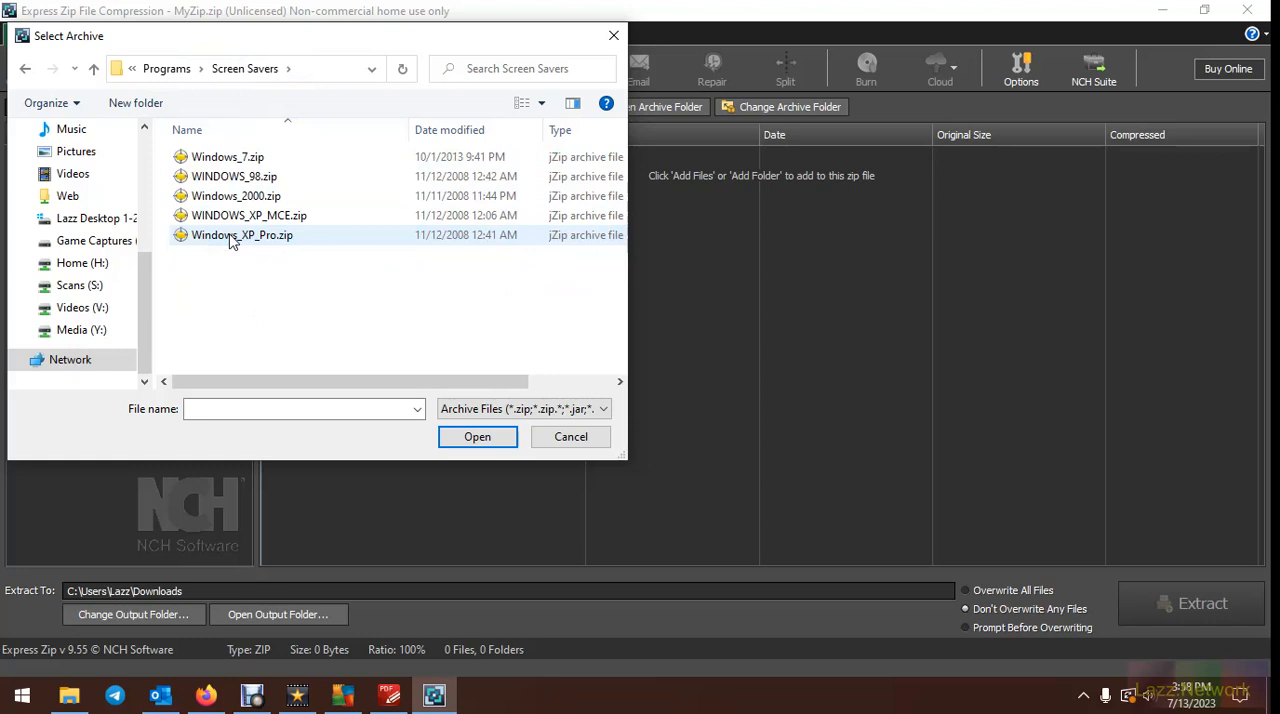
left_click(228, 158)
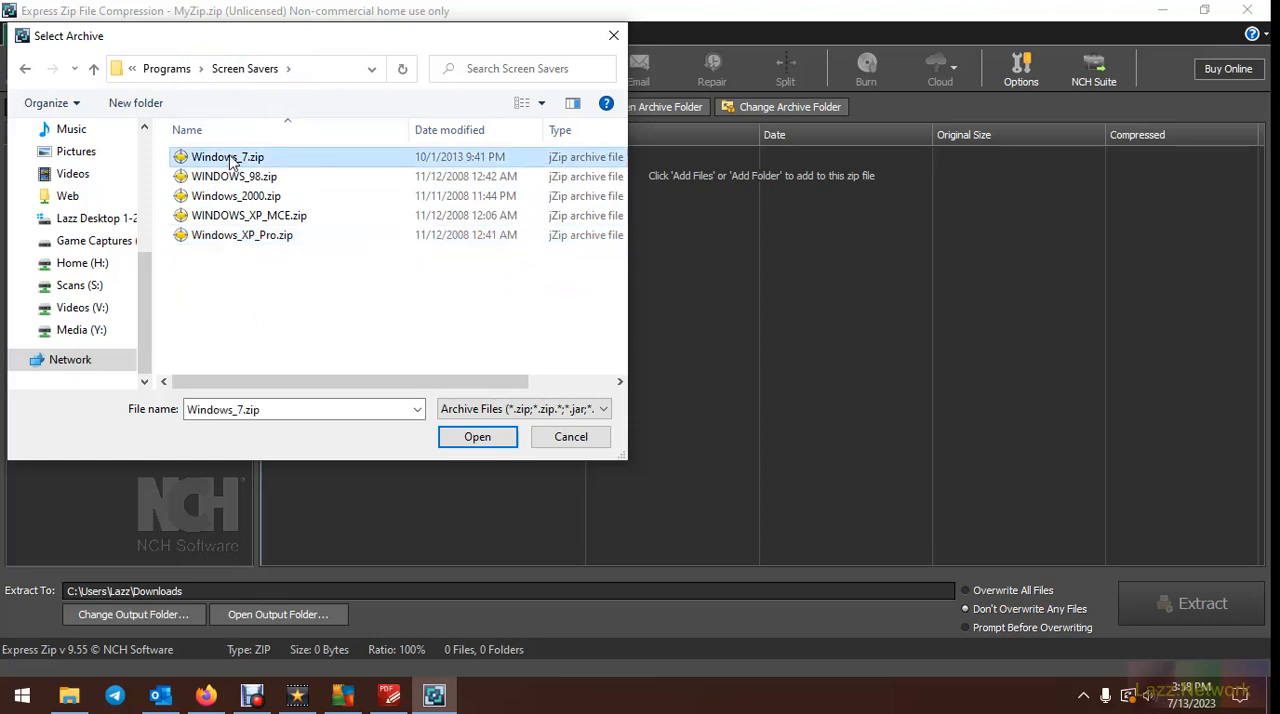
left_click(492, 437)
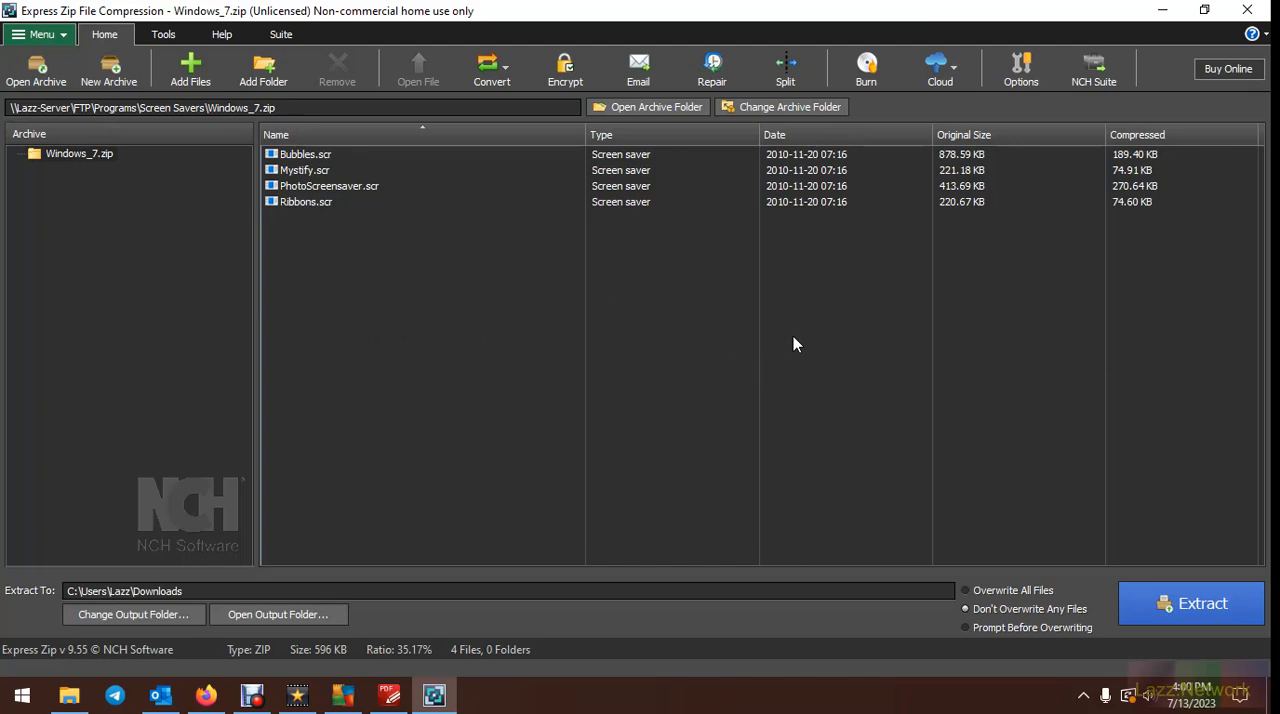
Extract all files of Windows_7.zip to the Downloads folder and close the File Explorer window showing the extracted files
left_click(1178, 604)
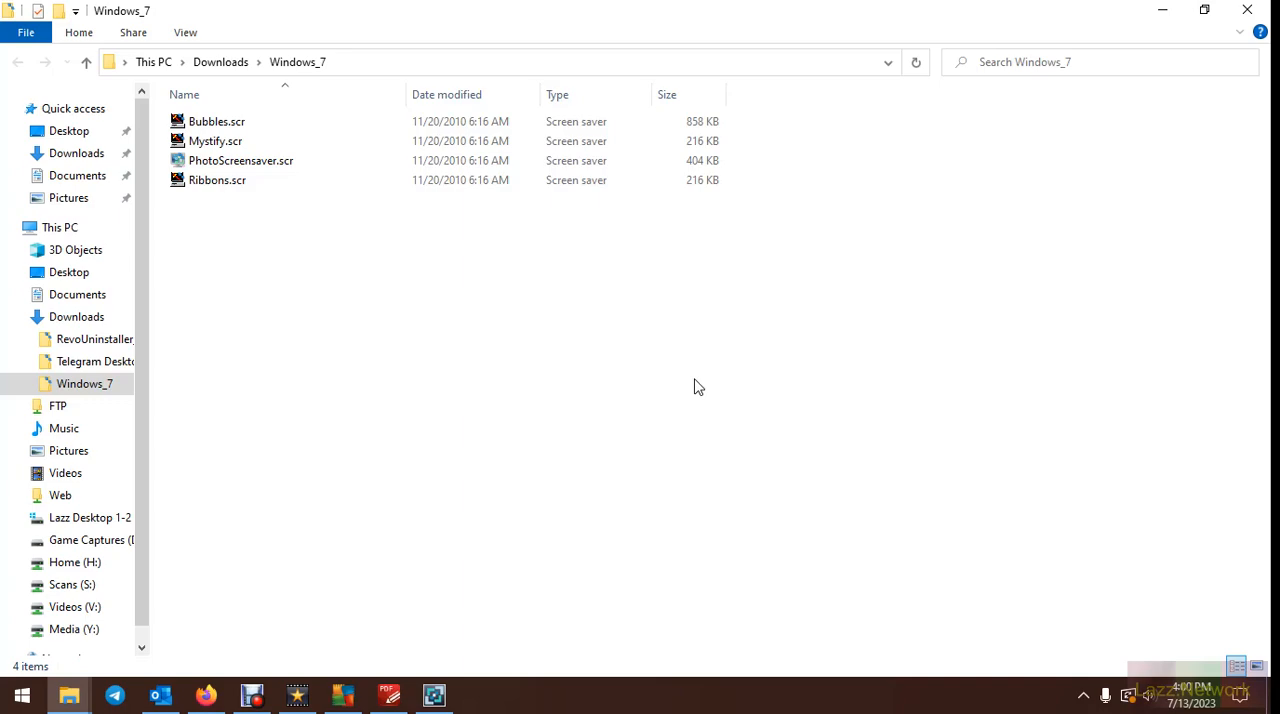
left_click(47, 33)
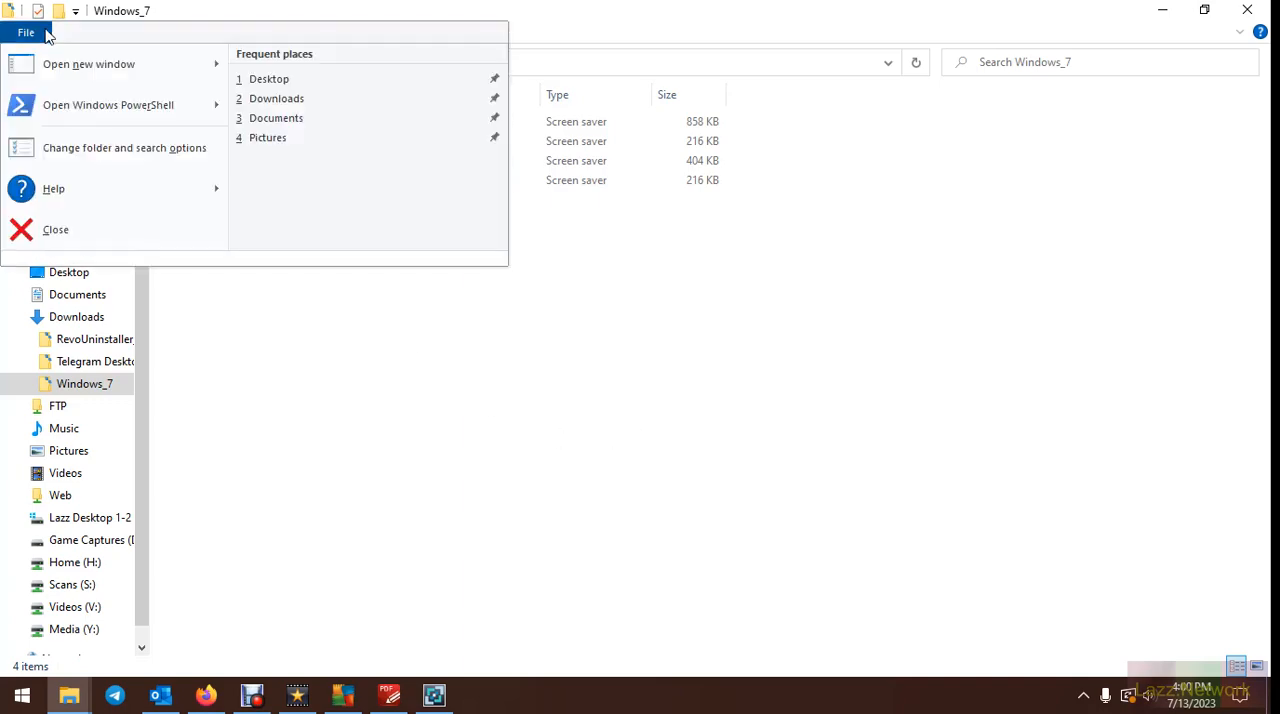
left_click(56, 231)
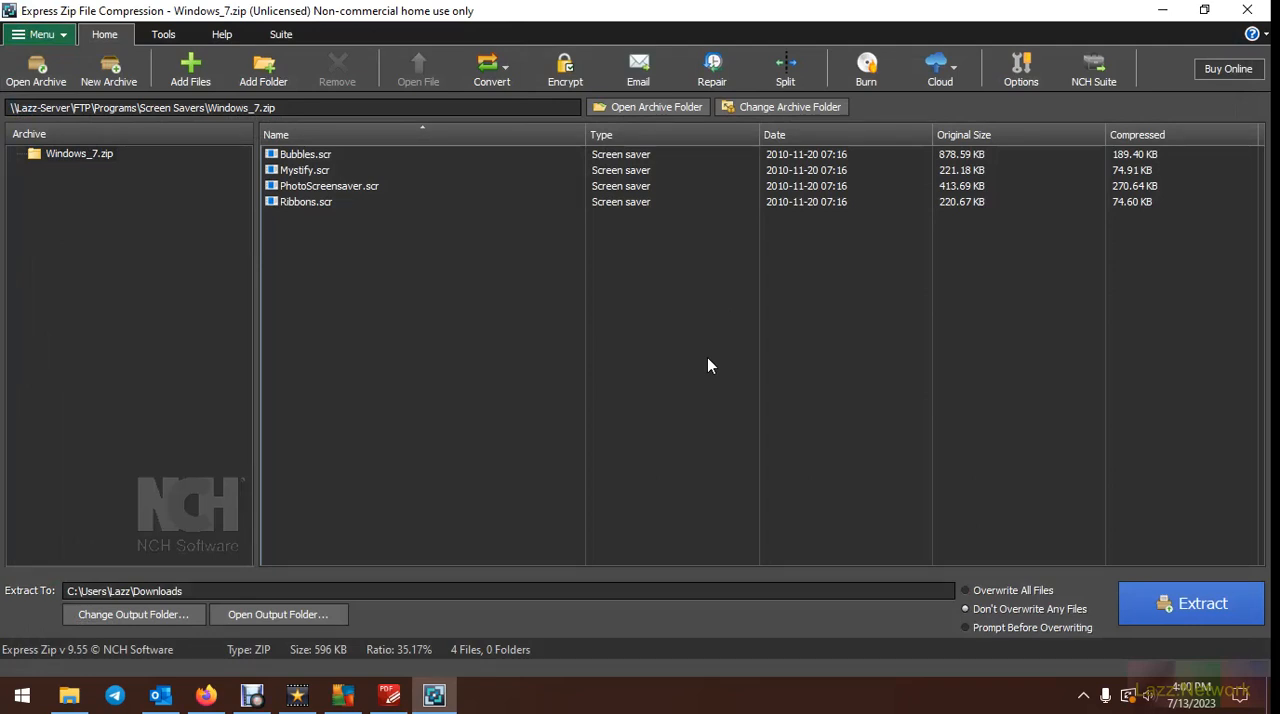
Create a new archive named MyZip.7z in Downloads, using the 7-Zip File (*.7z) type
left_click(110, 67)
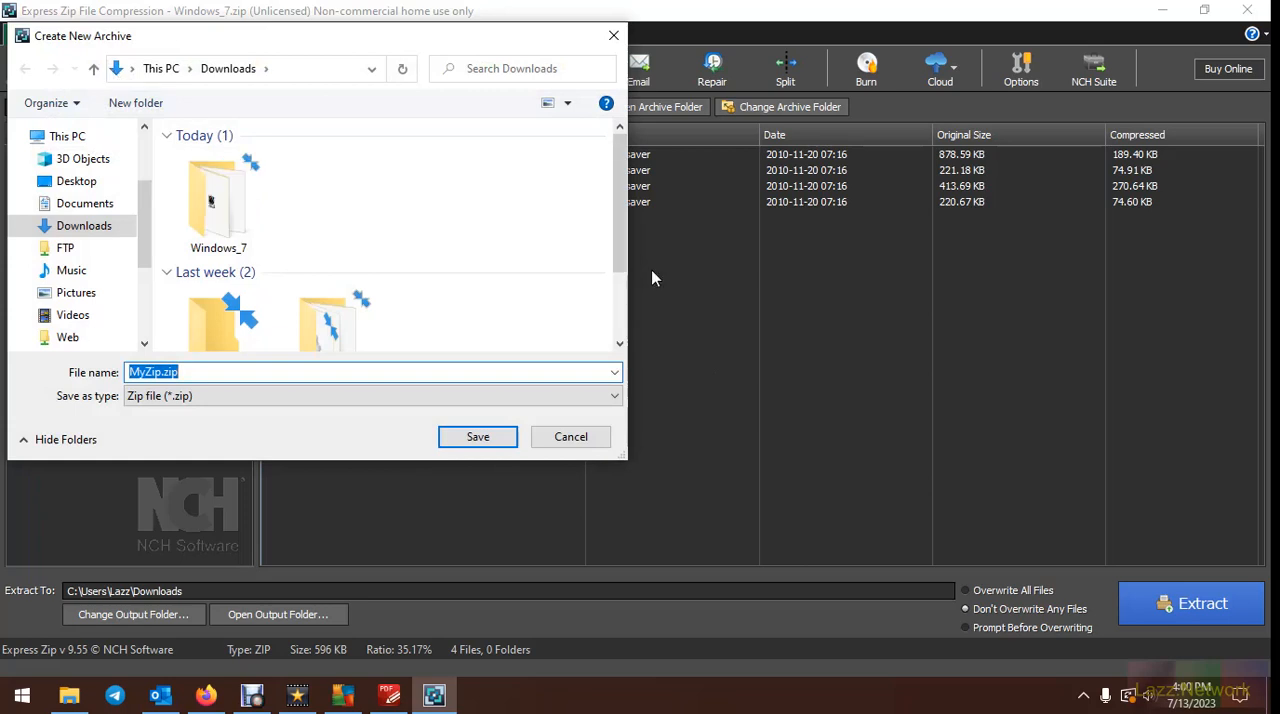
left_click(311, 399)
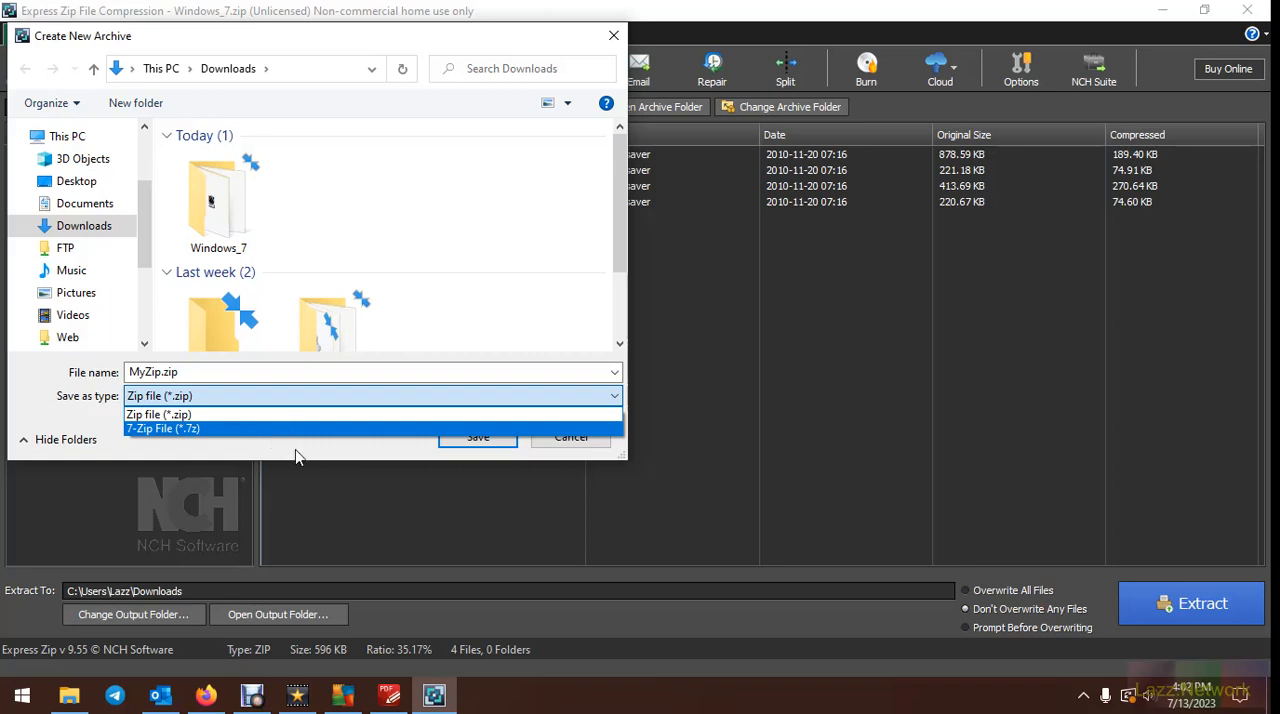
left_click(240, 430)
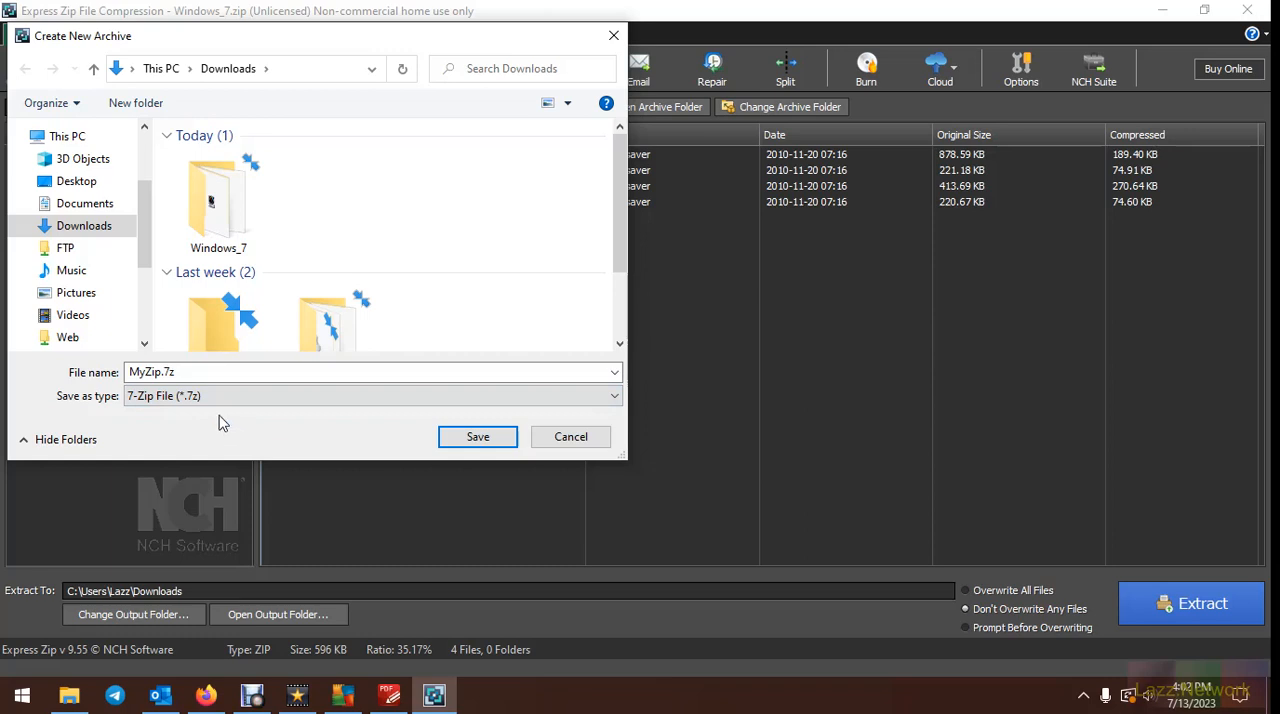
left_click(196, 371)
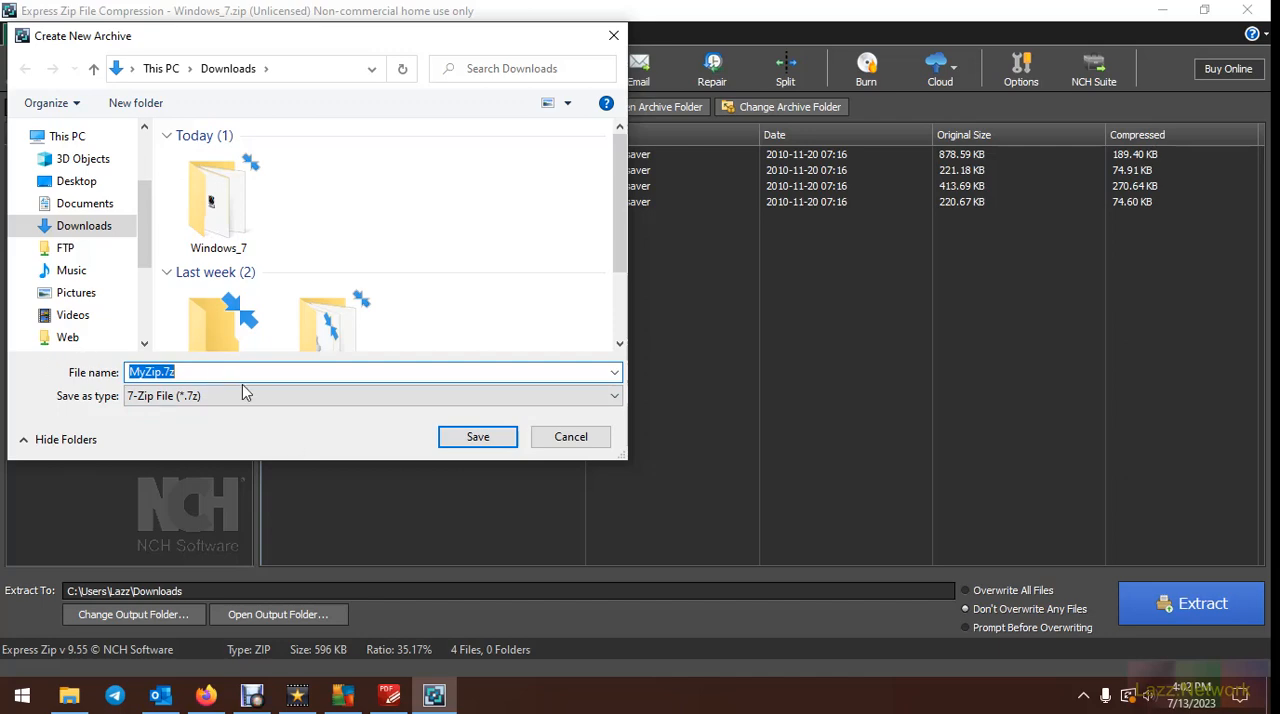
left_click(480, 437)
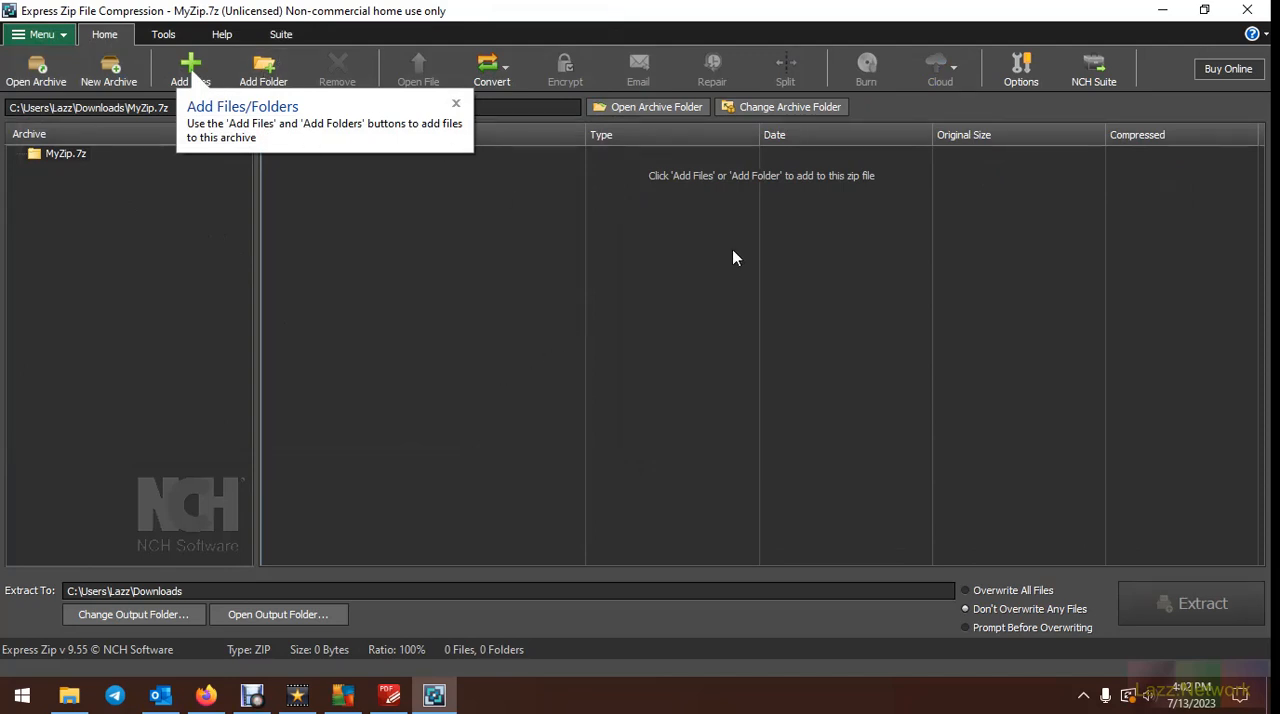
Start adding files to the new archive and browse to FTP > Programs > Components > AVG > Offline Installations
left_click(216, 80)
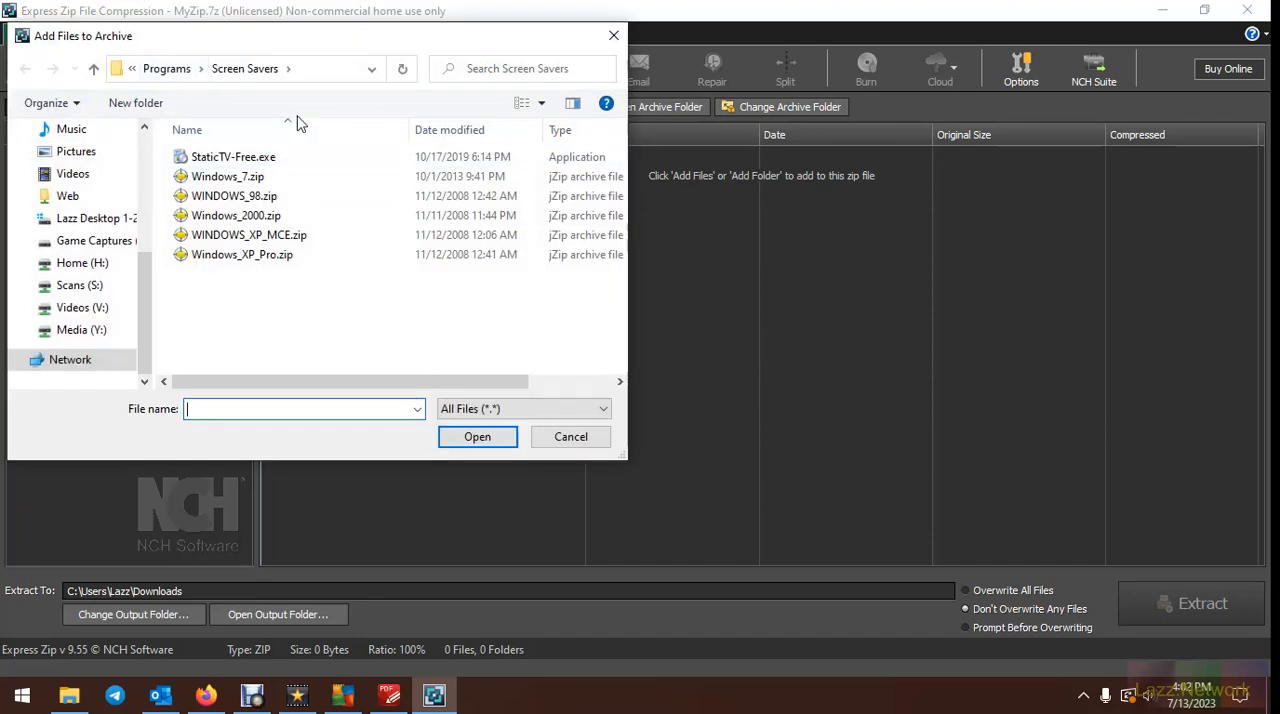
left_click(170, 69)
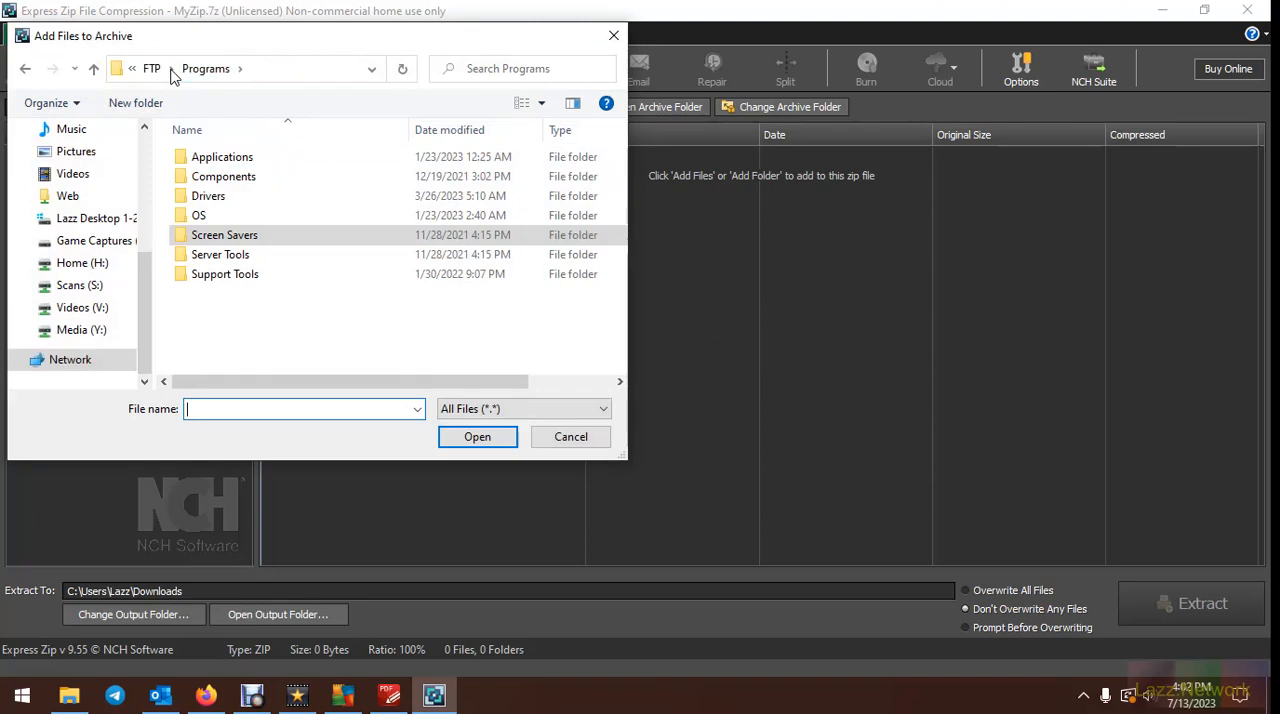
double_click(216, 177)
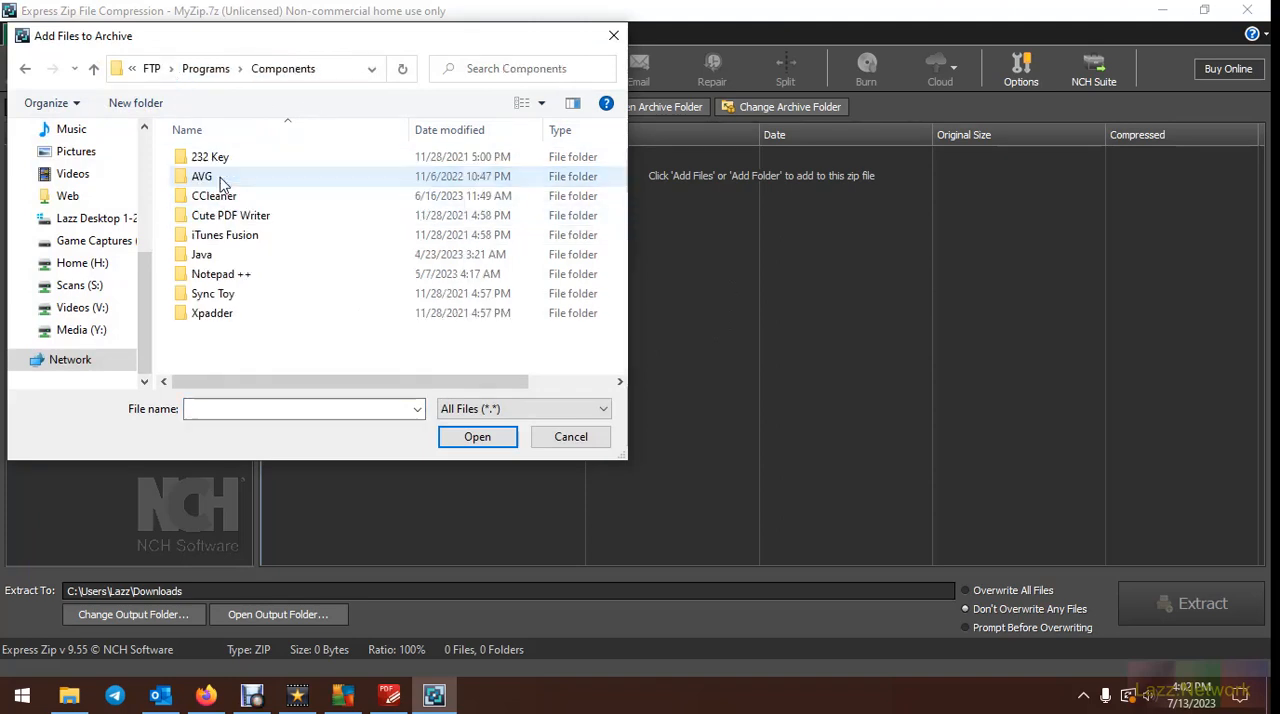
double_click(222, 180)
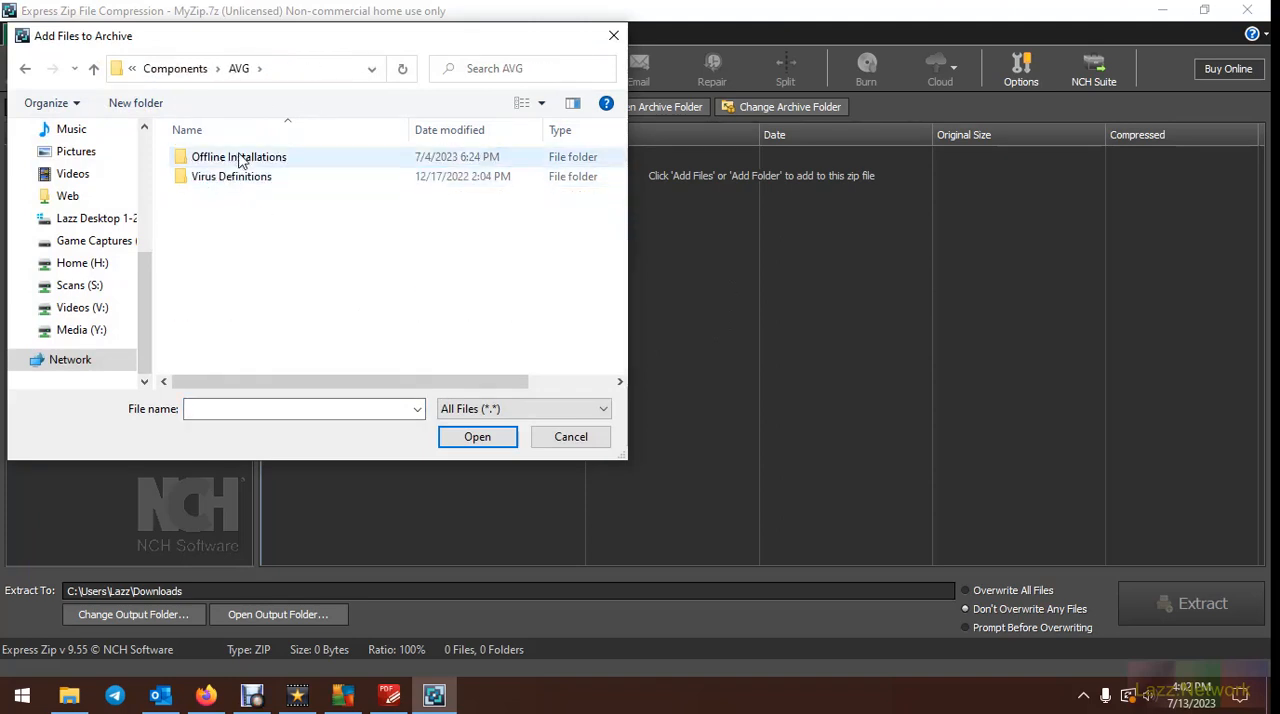
left_click(241, 165)
double_click(241, 165)
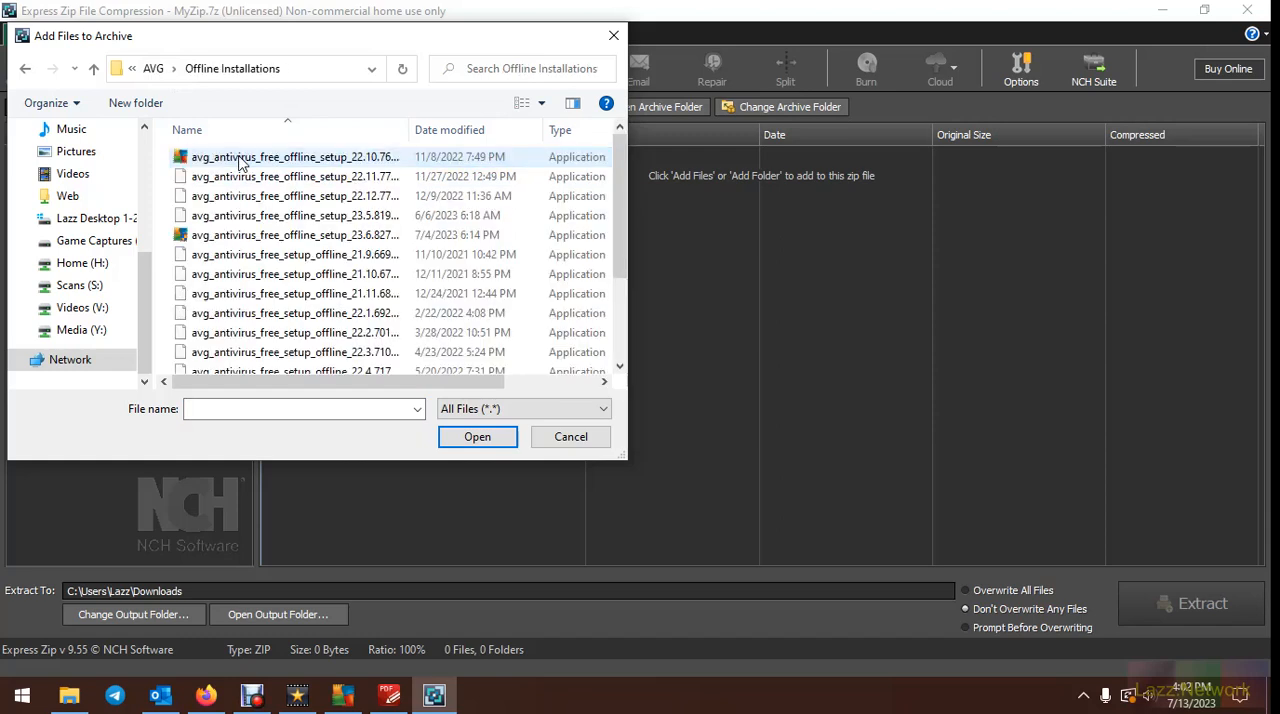
Check the installers' full names and sizes, and add avg_antivirus_free_setup_offline versions 21.9.6698.0, 21.10.6772.0 and 21.11.6809.0 to MyZip.7z
double_click(412, 136)
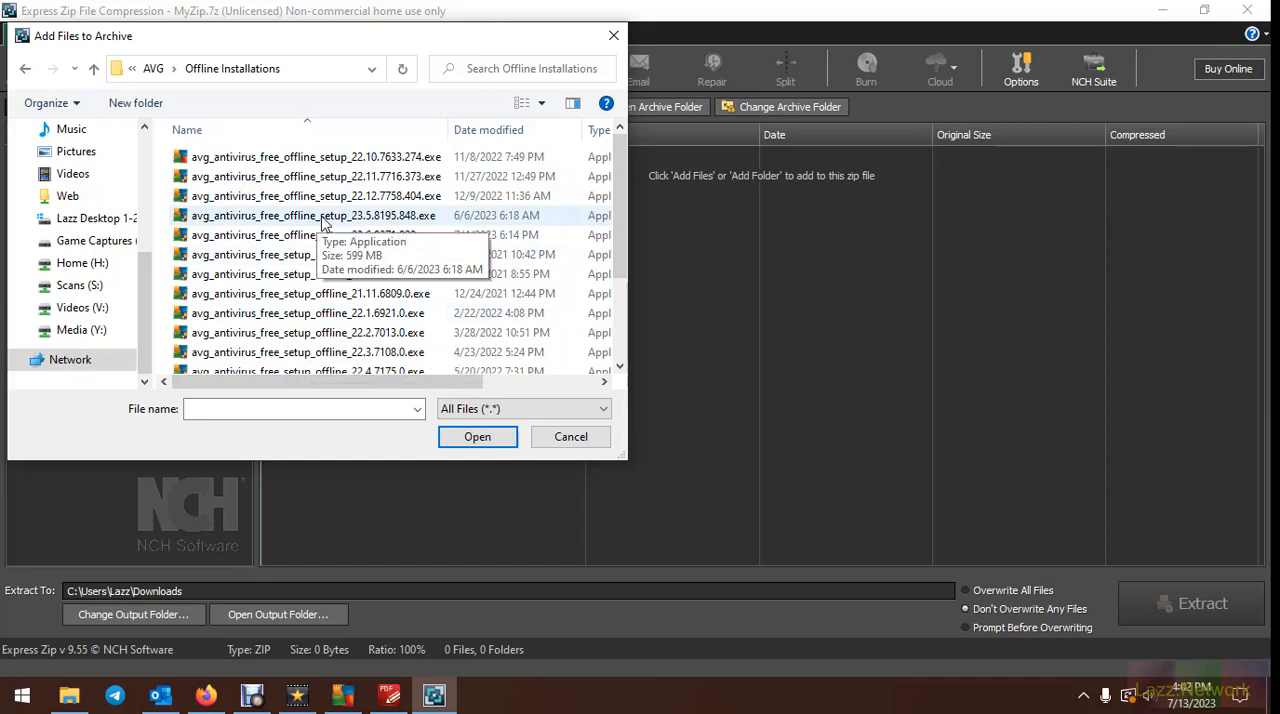
scroll(322, 222, "down", 2)
left_click_drag(400, 381, 513, 381)
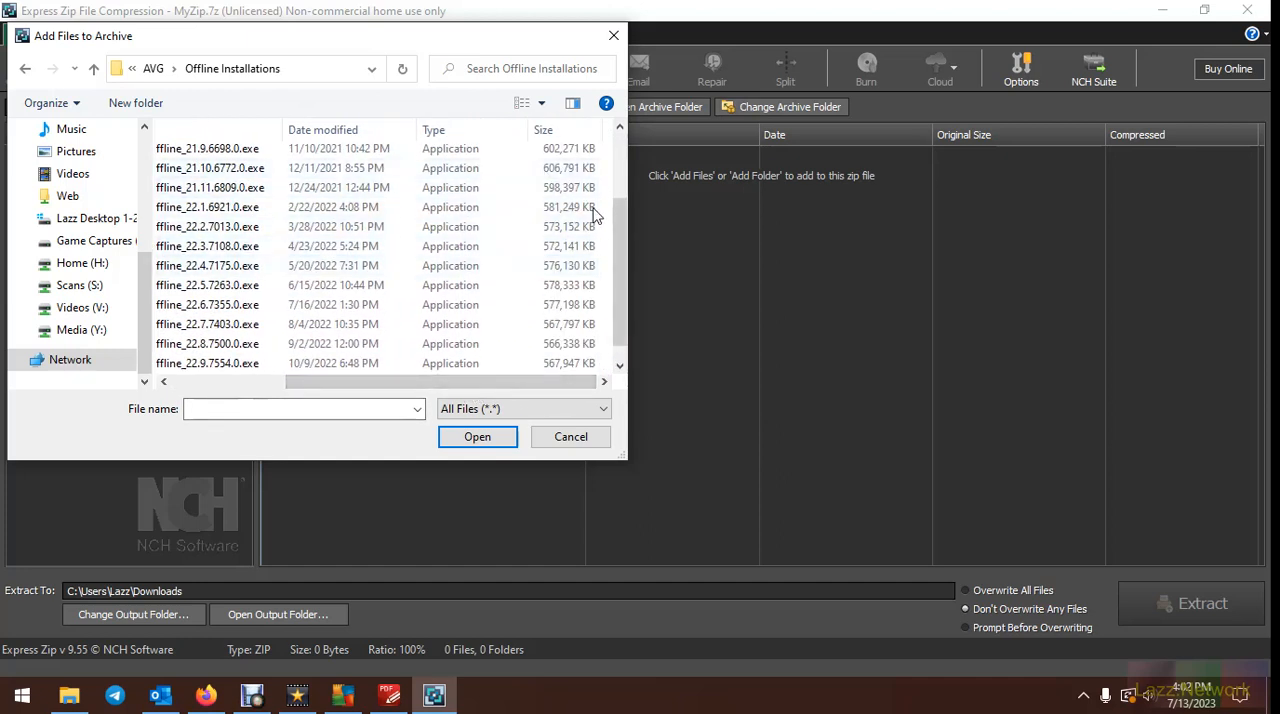
left_click_drag(506, 384, 320, 377)
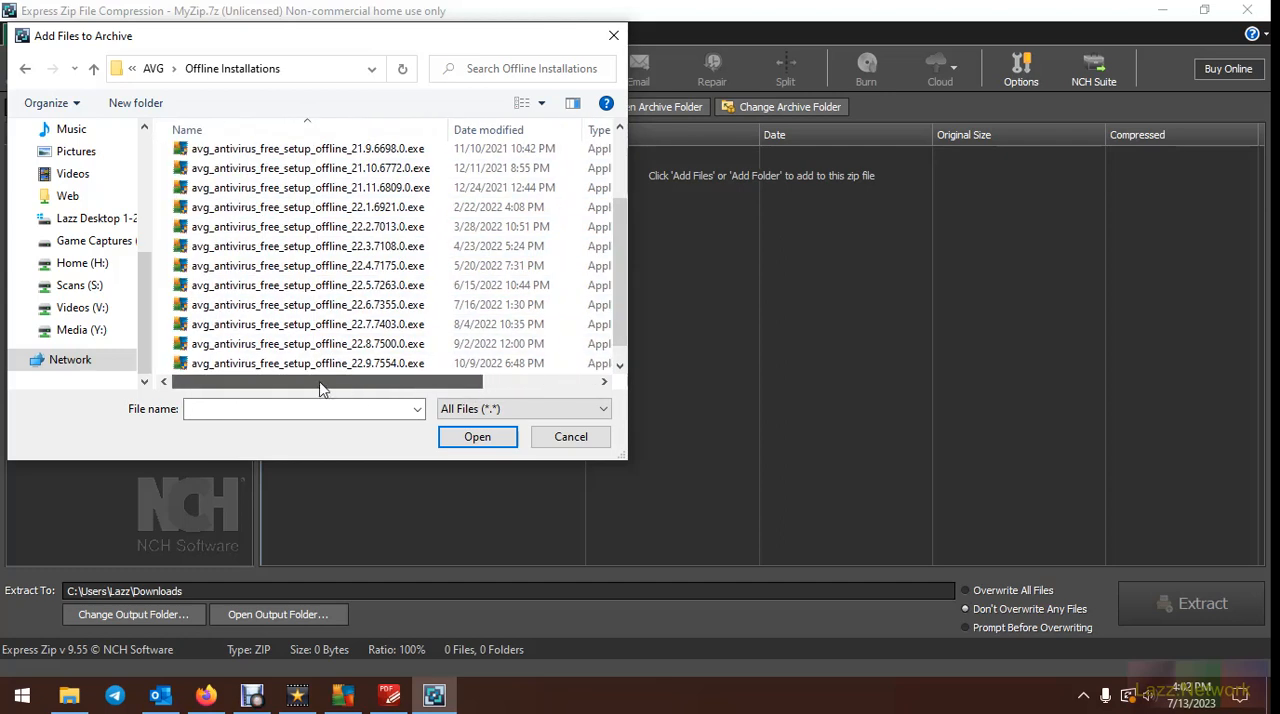
scroll(308, 260, "down", 1)
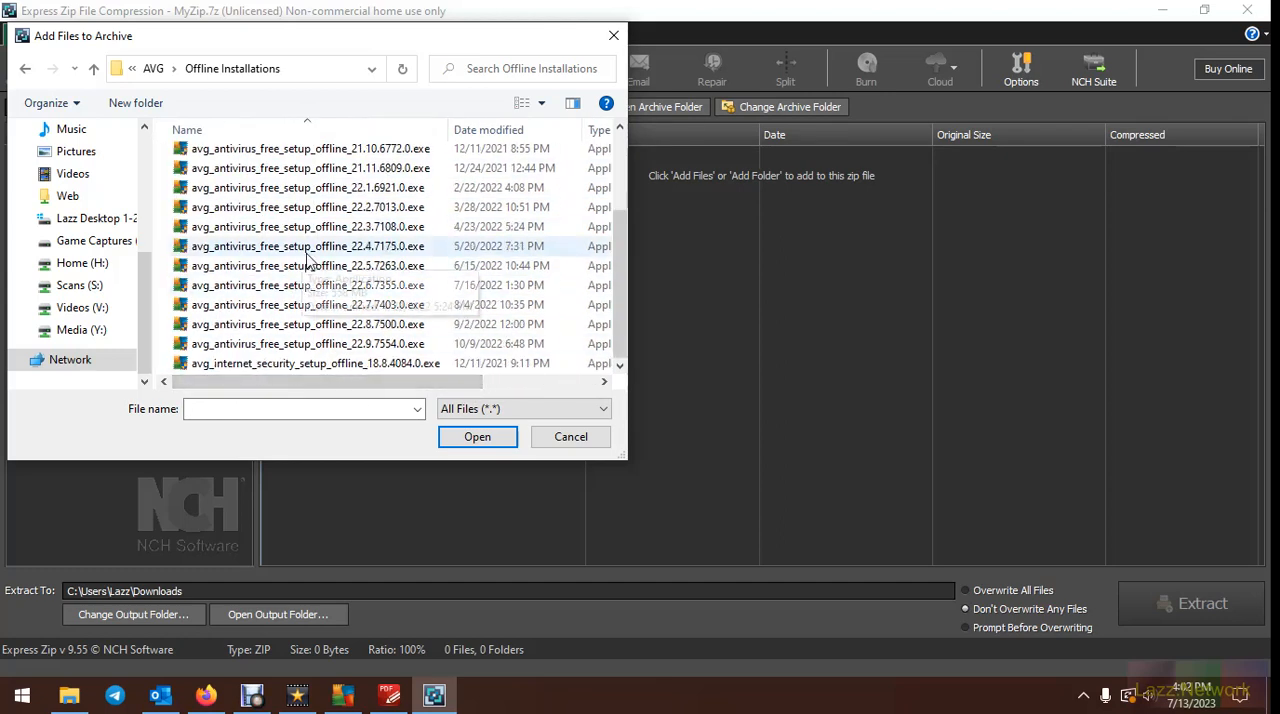
scroll(308, 259, "up", 2)
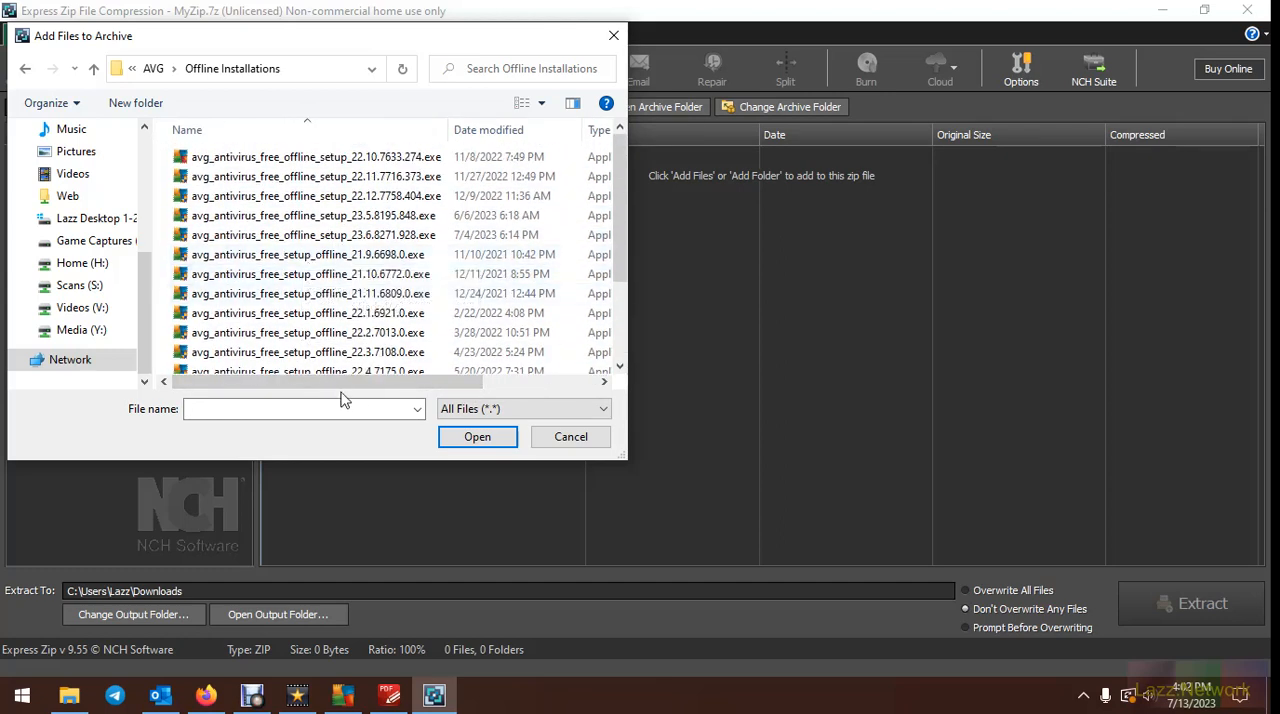
left_click(298, 256)
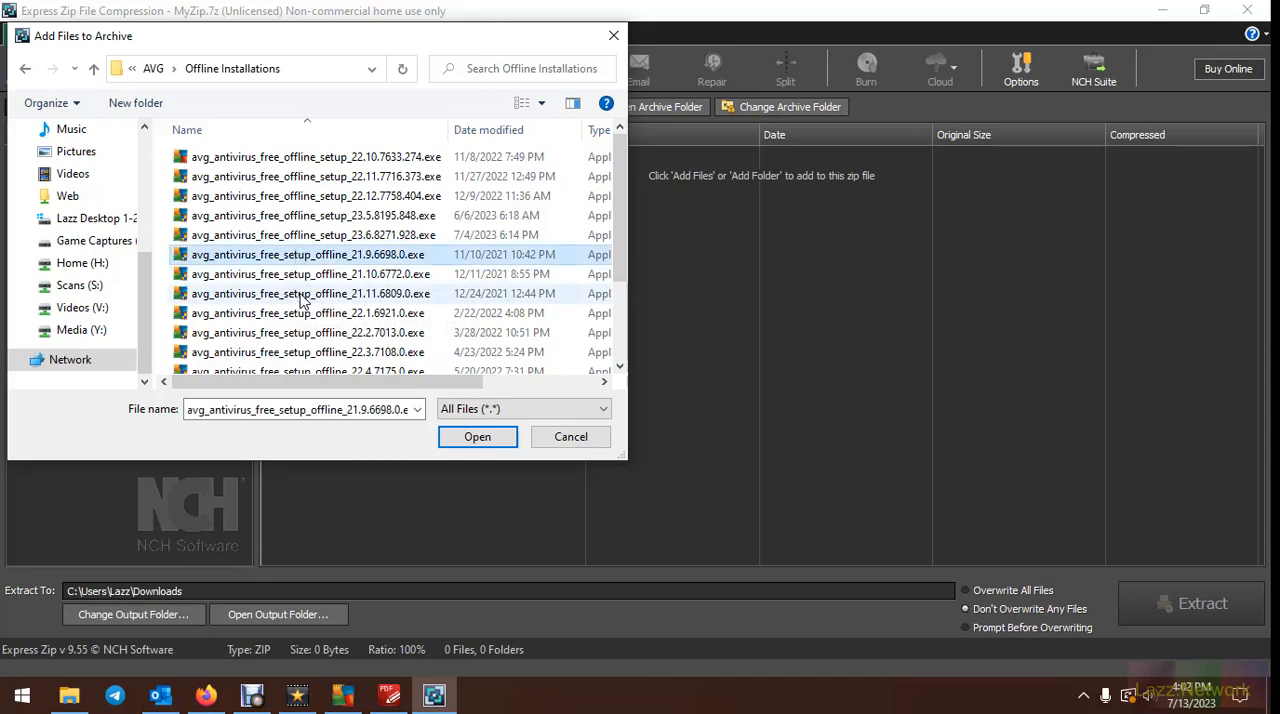
left_click(303, 295, "shift")
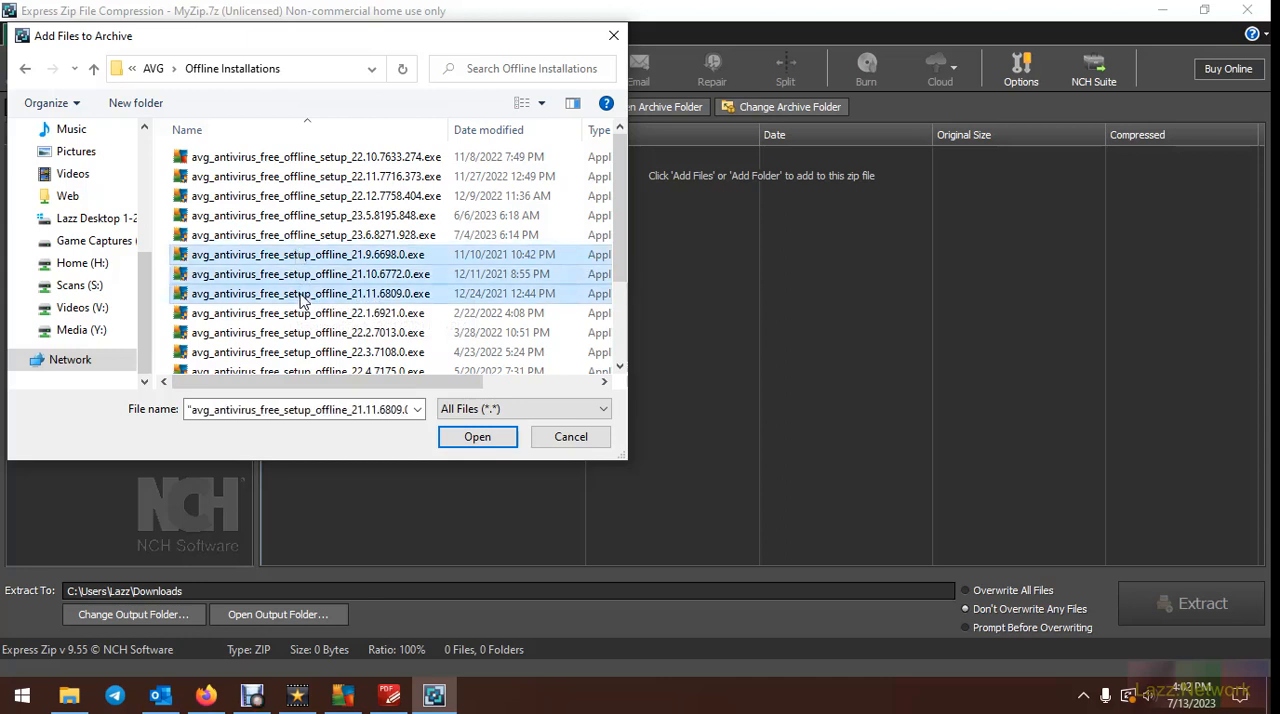
left_click(477, 437)
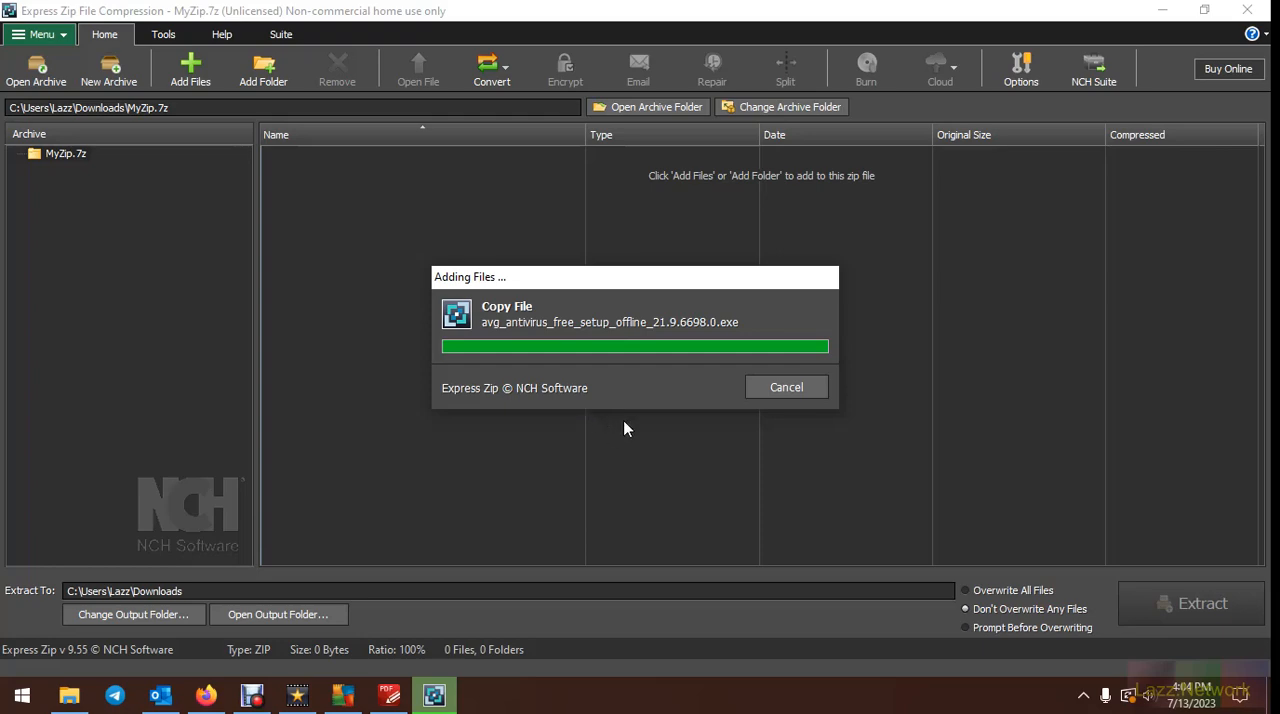
Switch to File Explorer and delete the extracted Windows_7 folder from Downloads
left_click(69, 695)
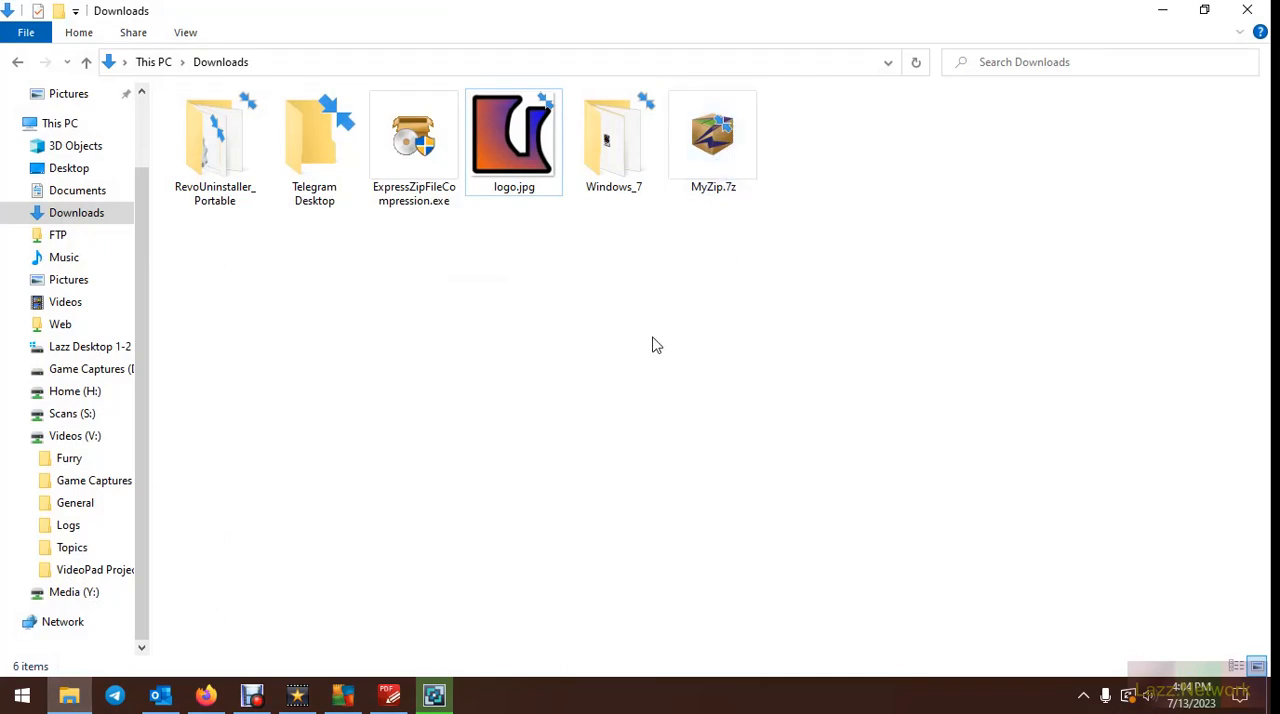
left_click(617, 145)
right_click(612, 138)
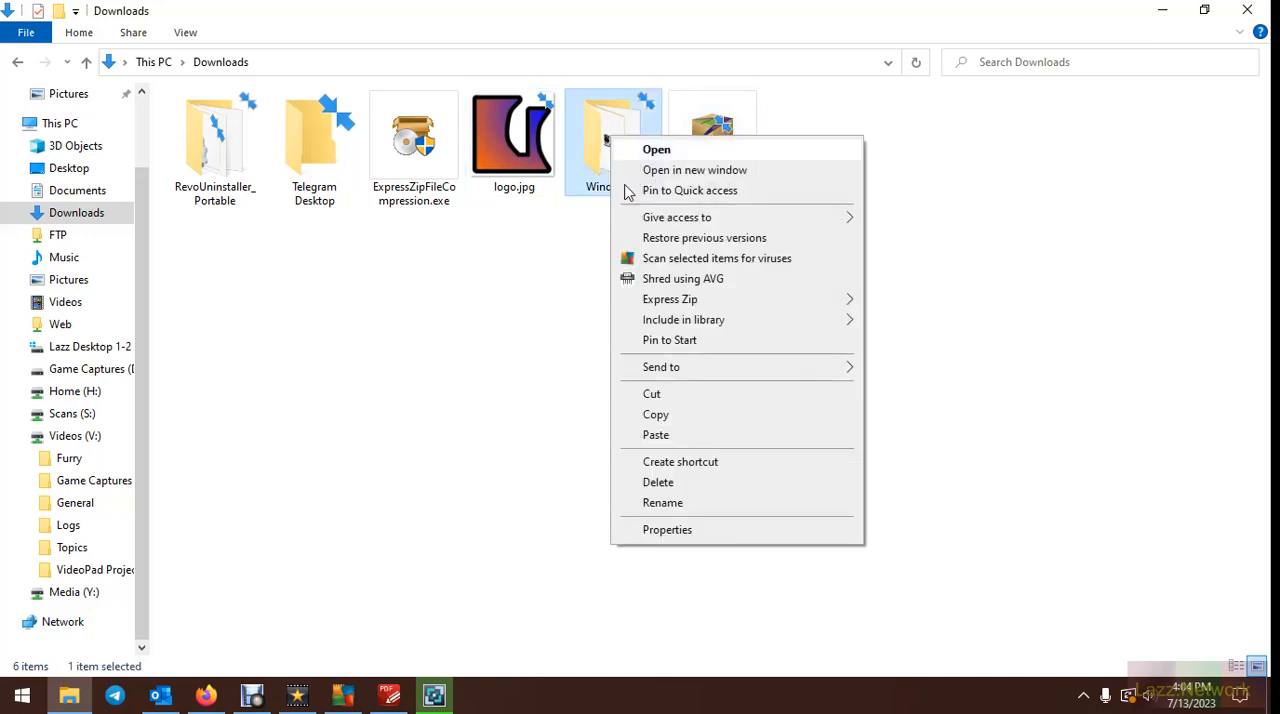
left_click(668, 482)
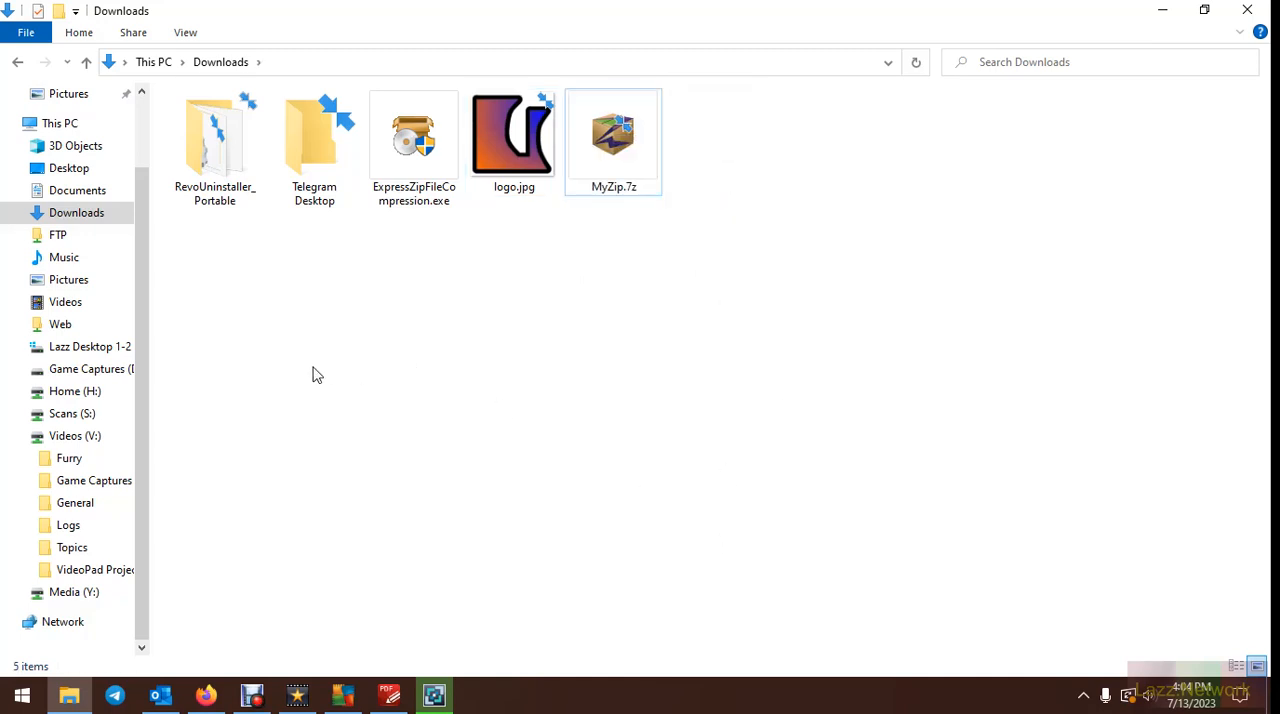
Browse in File Explorer to FTP > Programs > Components > AVG > Offline Installations to examine the source installers
left_click(63, 240)
left_click(212, 130)
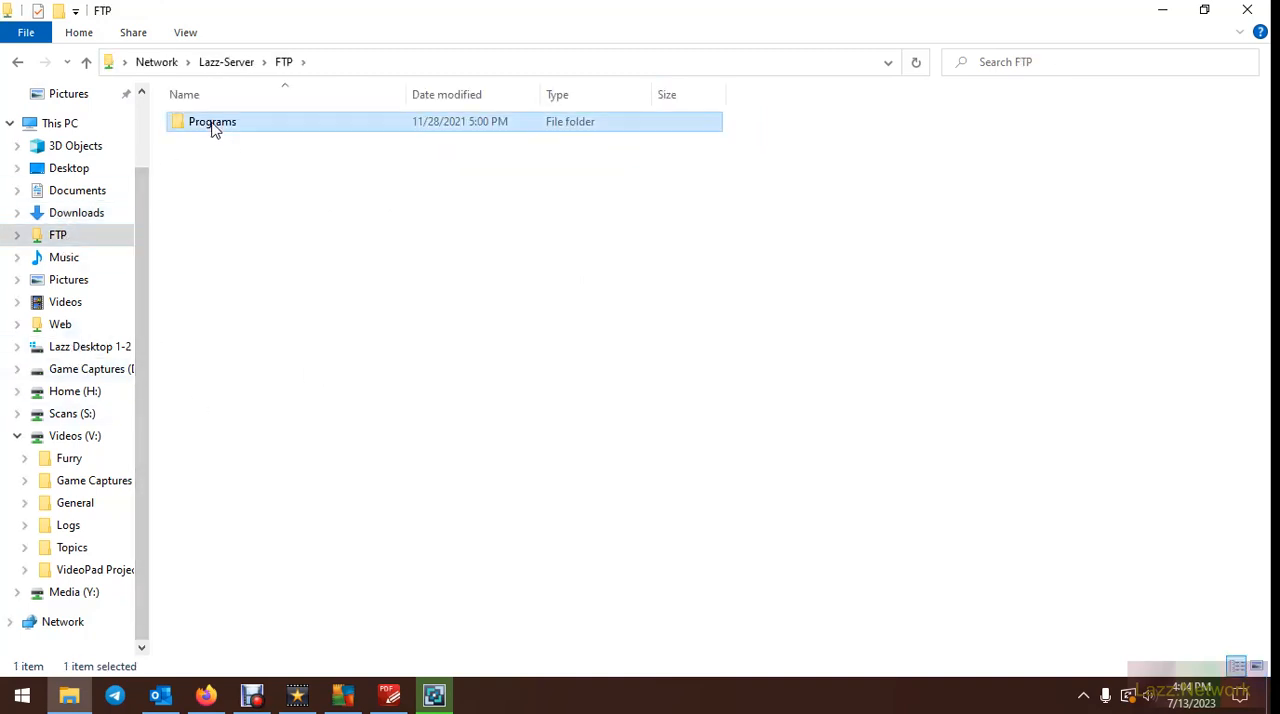
double_click(212, 125)
double_click(212, 145)
double_click(210, 143)
double_click(226, 127)
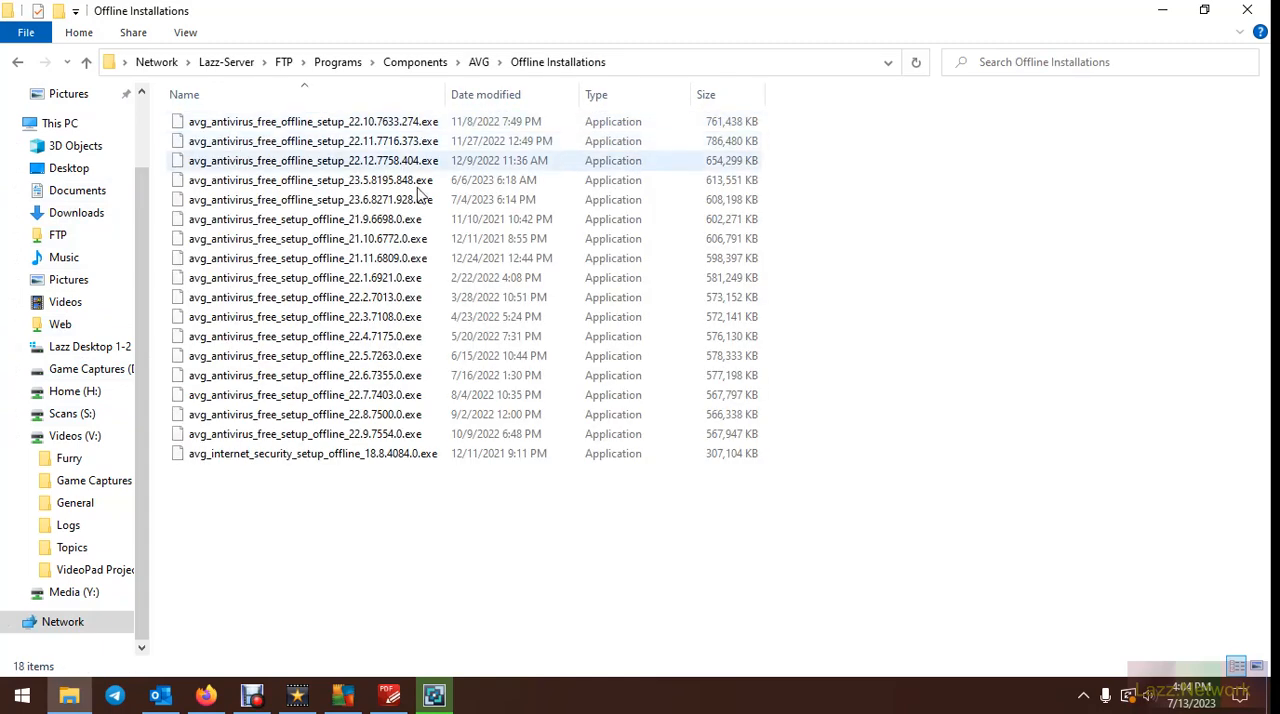
Copy avg_antivirus_free_setup_offline versions 21.9.6698.0, 21.10.6772.0 and 21.11.6809.0 from the network Offline Installations folder into Downloads
left_click(434, 696)
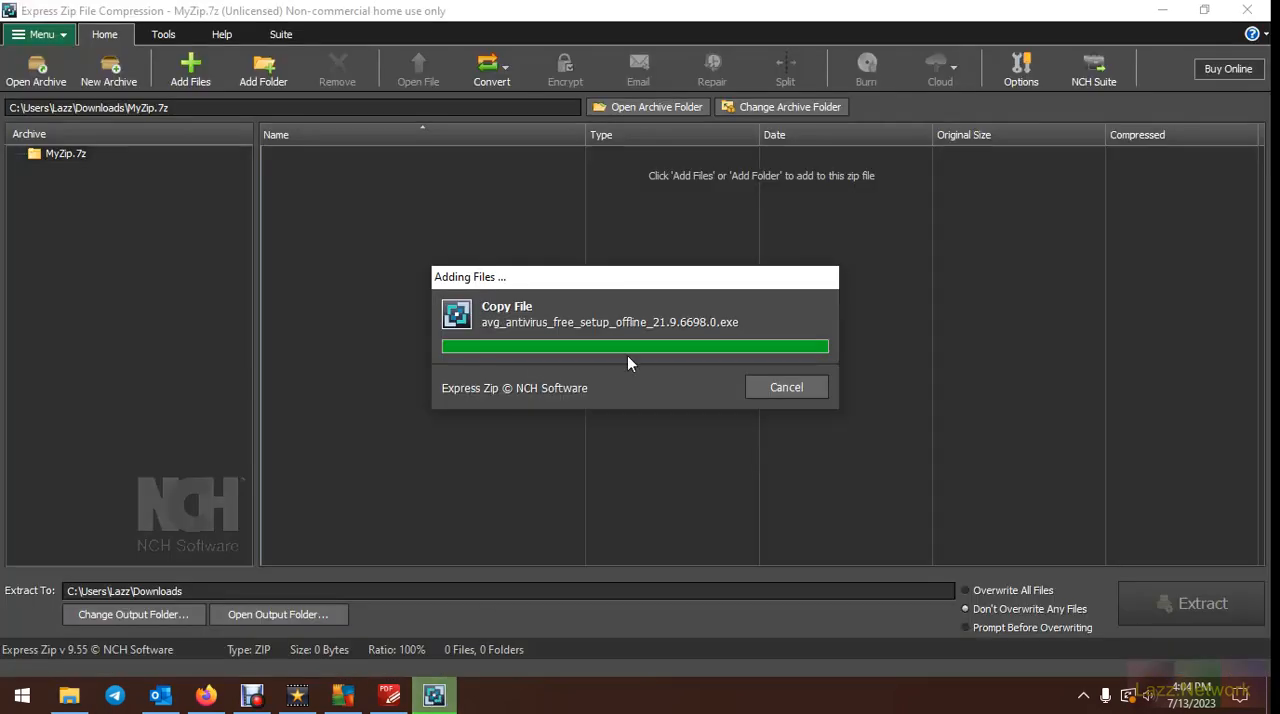
left_click(69, 696)
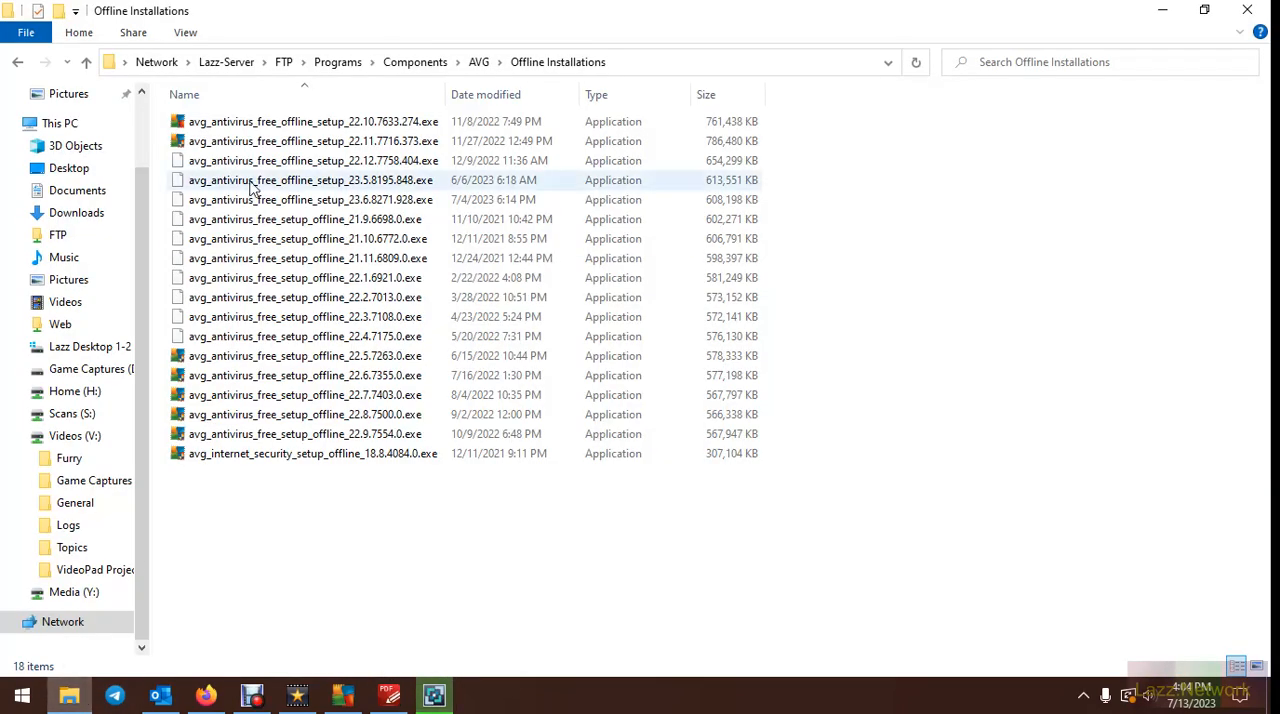
left_click(276, 219)
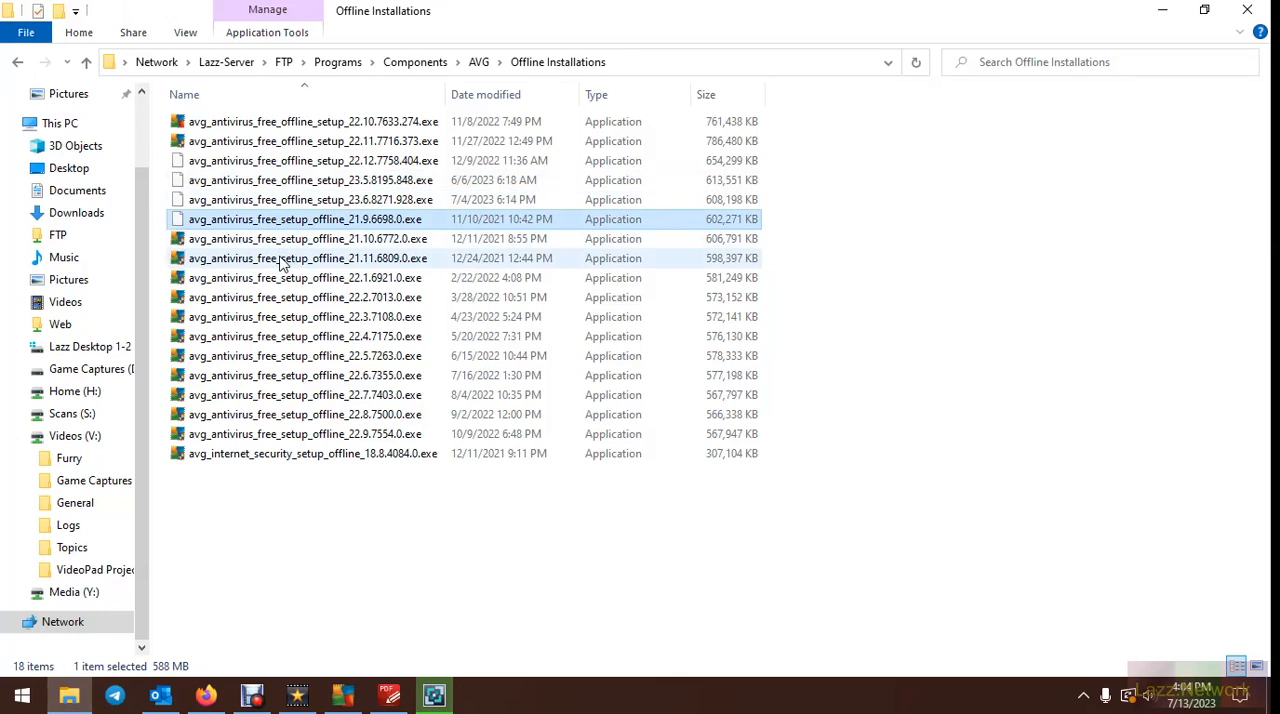
left_click(281, 258, "shift")
right_click(280, 260)
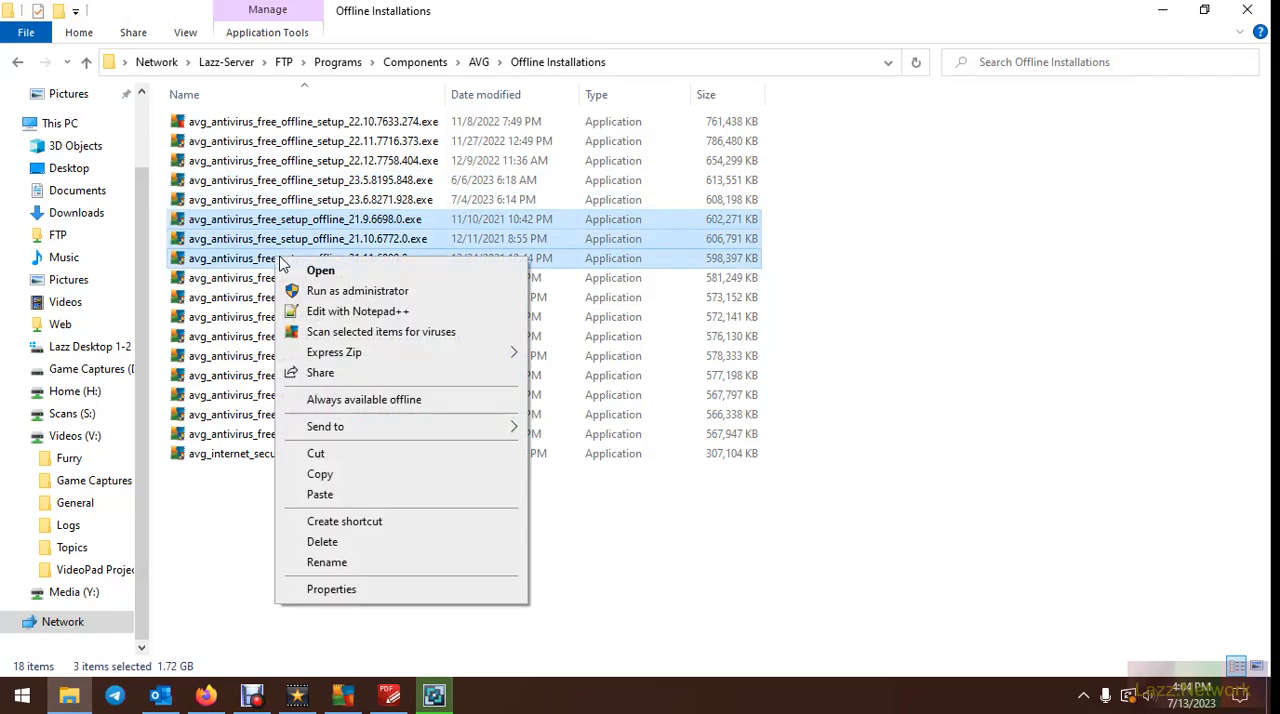
left_click(340, 476)
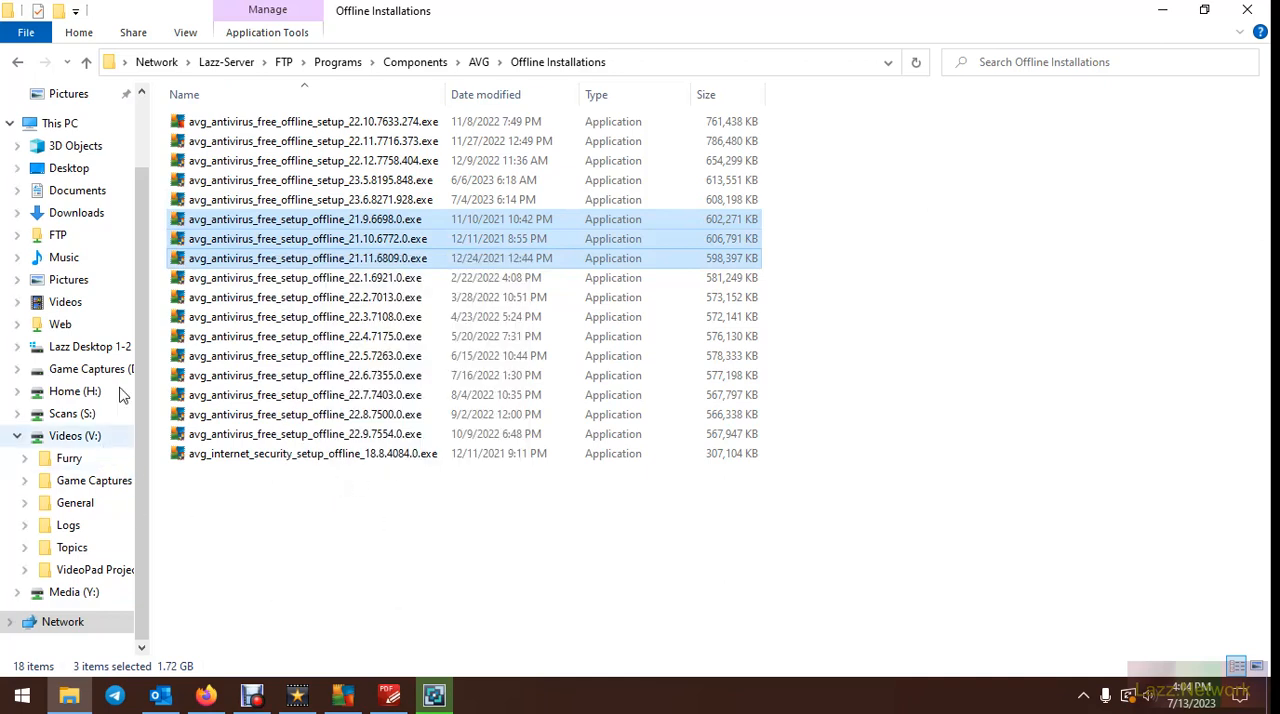
left_click(80, 216)
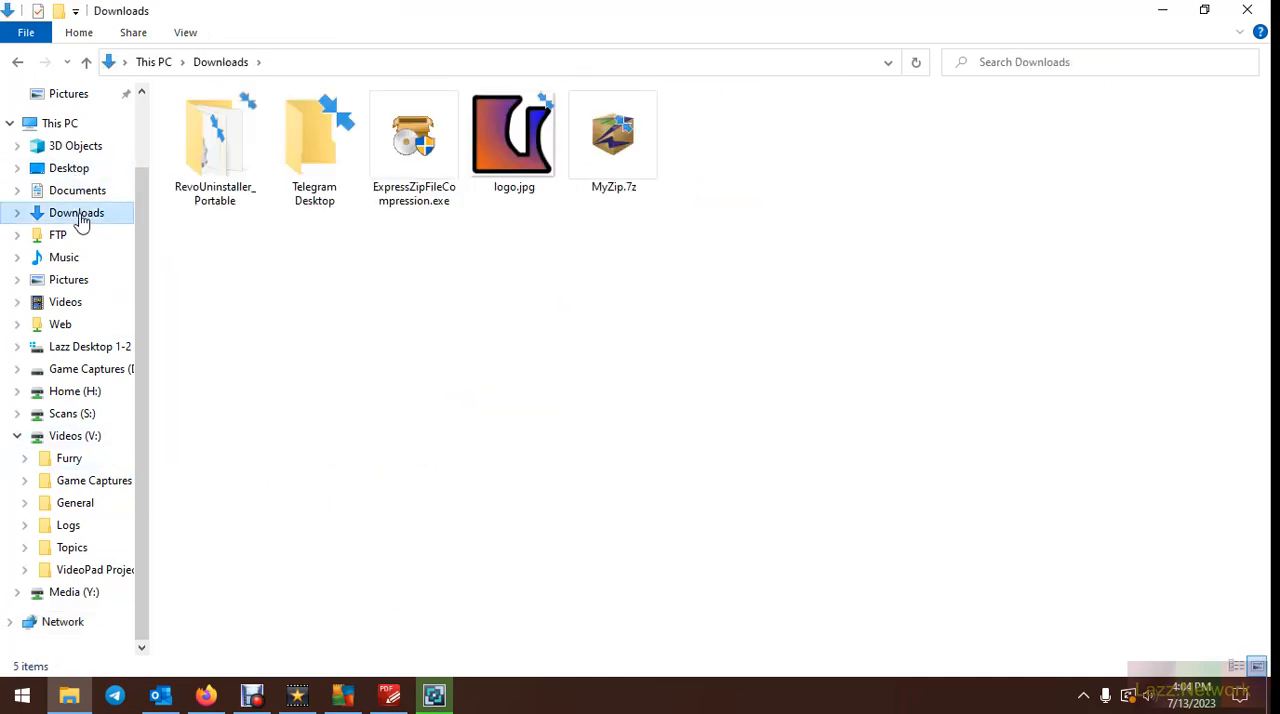
right_click(762, 205)
left_click(808, 336)
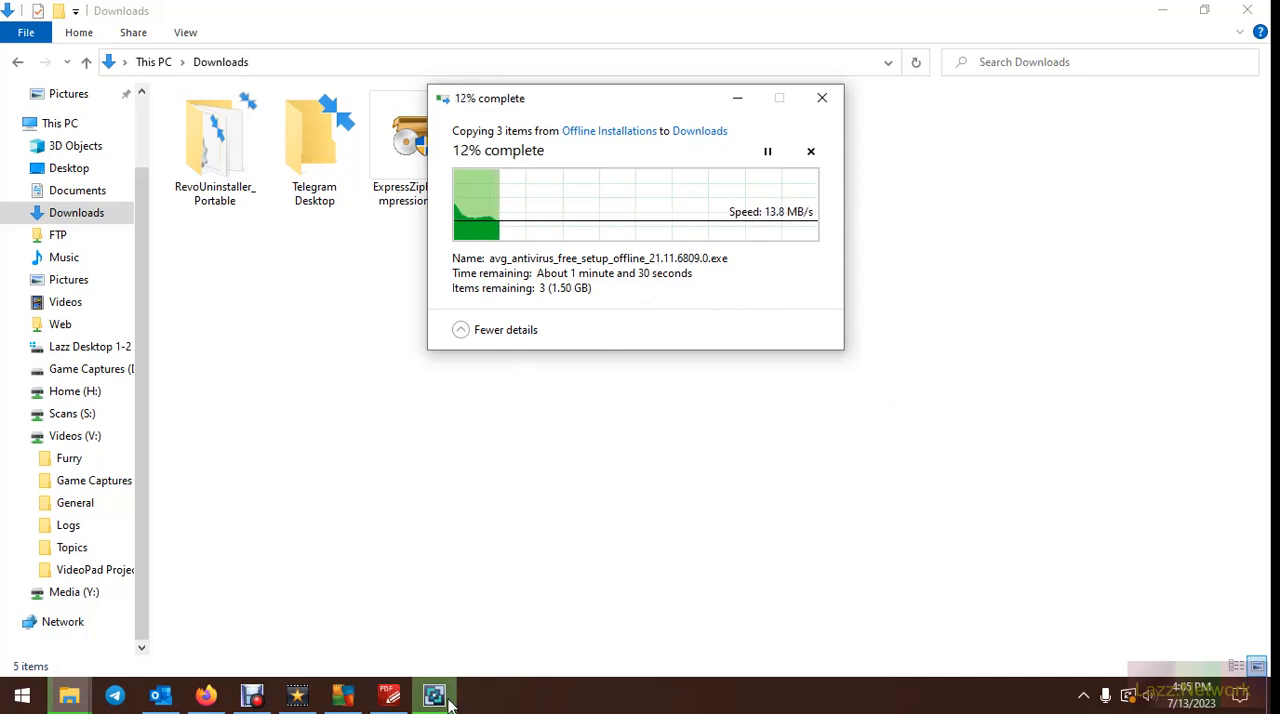
Switch to Express Zip, cancel adding the network files to MyZip.7z, and discard the changes
mouse_move(450, 705)
left_click(468, 597)
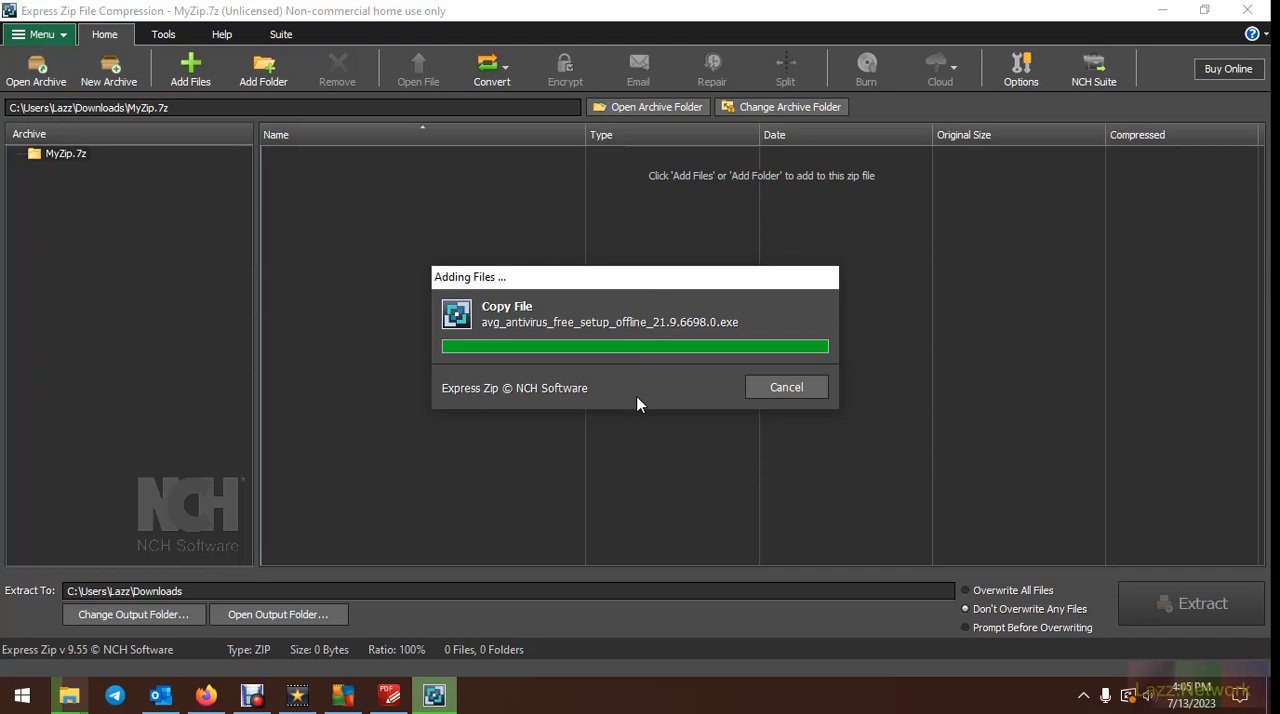
left_click(794, 386)
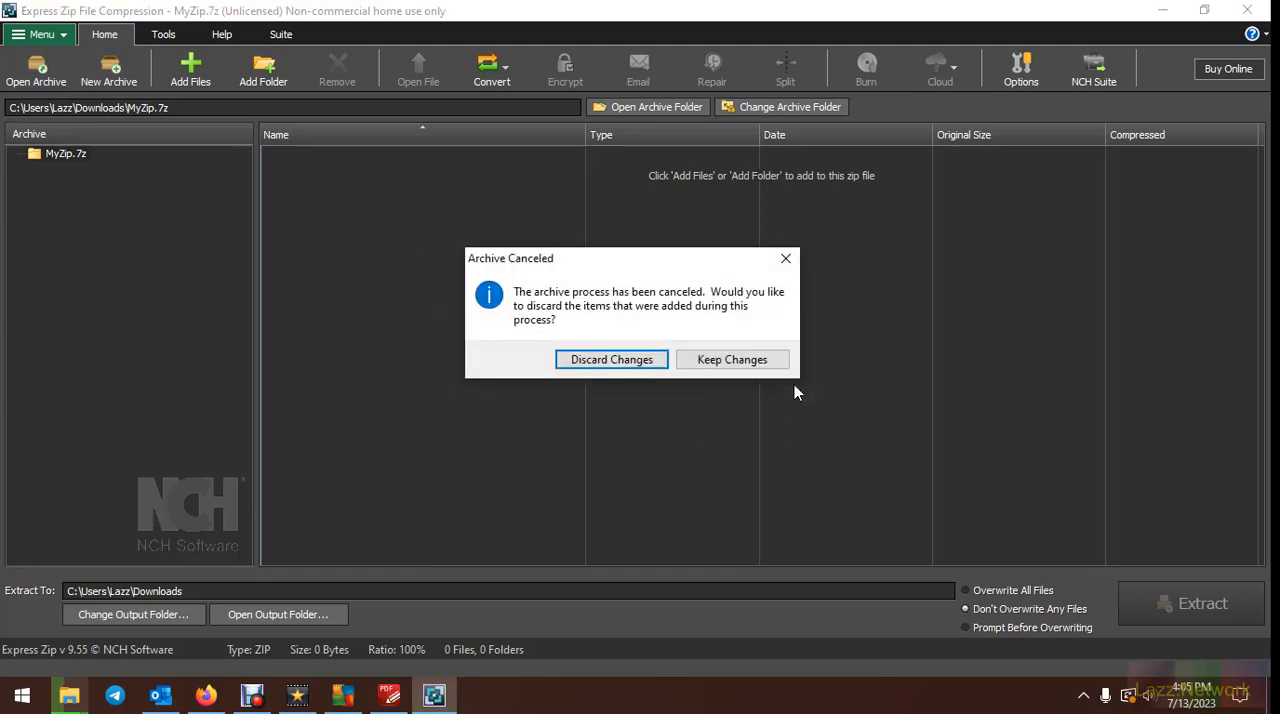
left_click(612, 360)
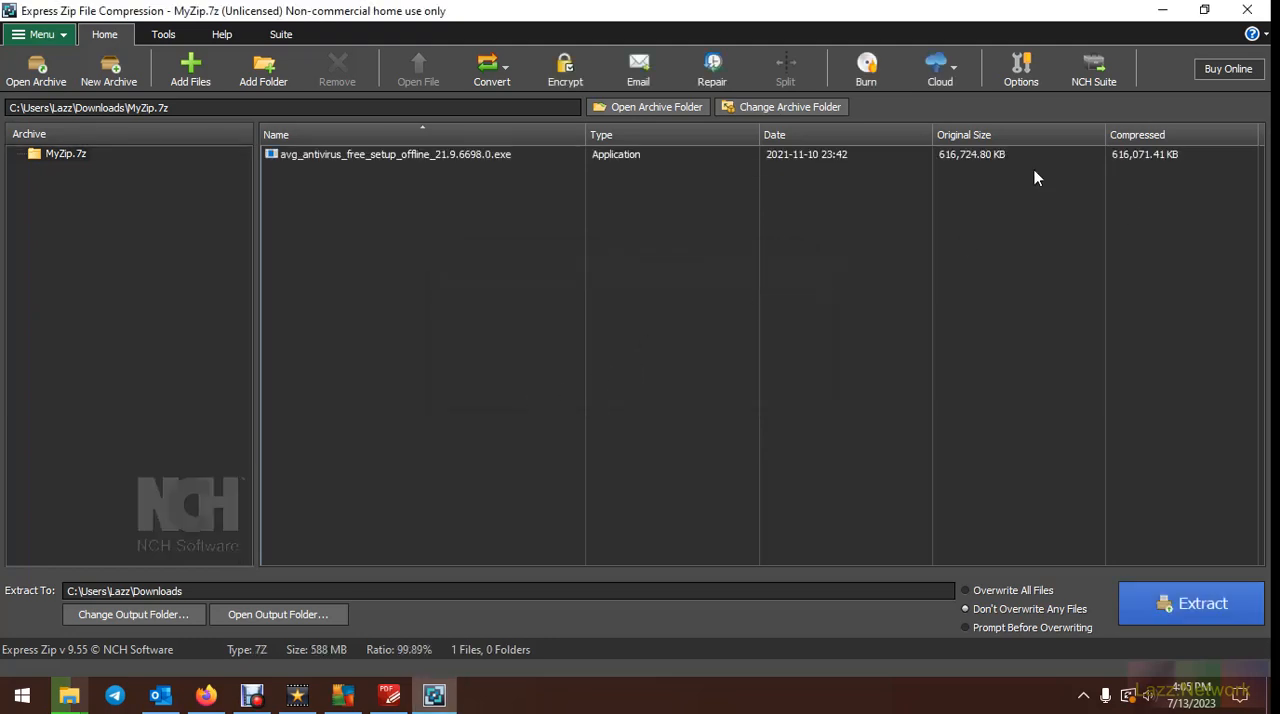
Remove avg_antivirus_free_setup_offline_21.9.6698.0.exe from the MyZip.7z archive
left_click(371, 155)
left_click(337, 70)
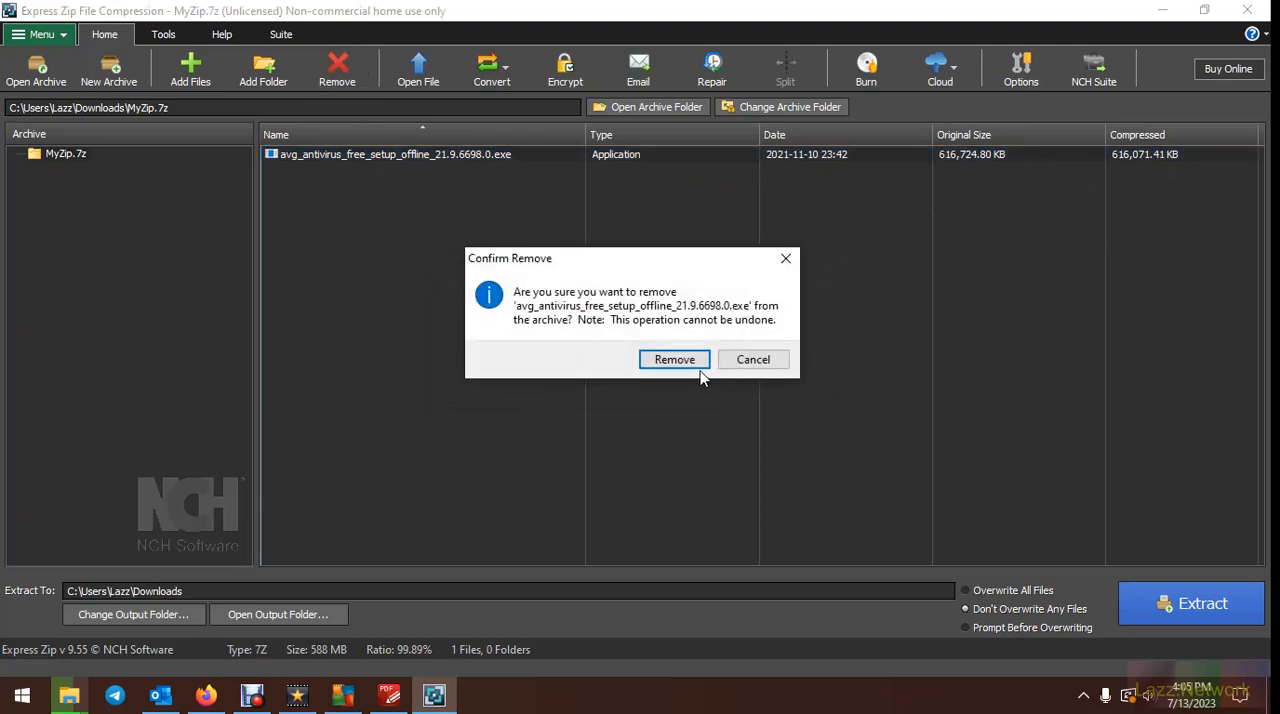
left_click(695, 362)
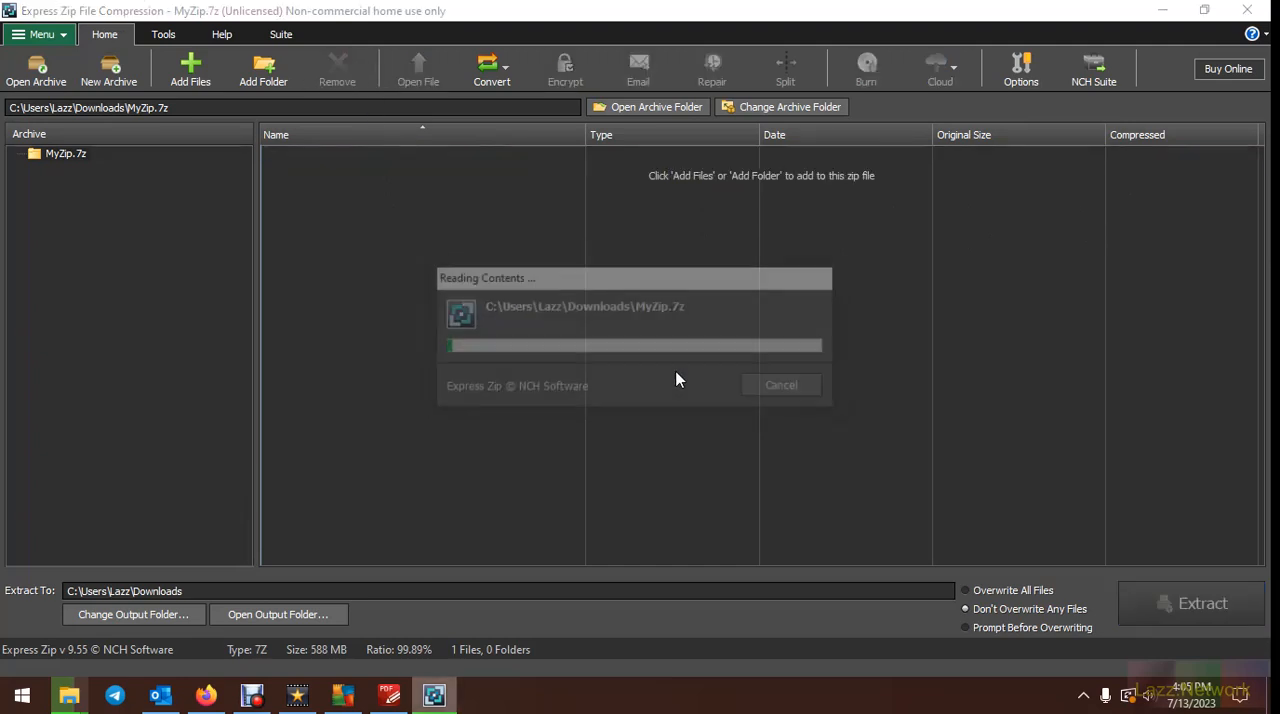
Wait for the file copy to finish and add the 21.11.6809.0, 21.10.6772.0 and 21.9.6698.0 AVG installers from Downloads to MyZip.7z
mouse_move(88, 703)
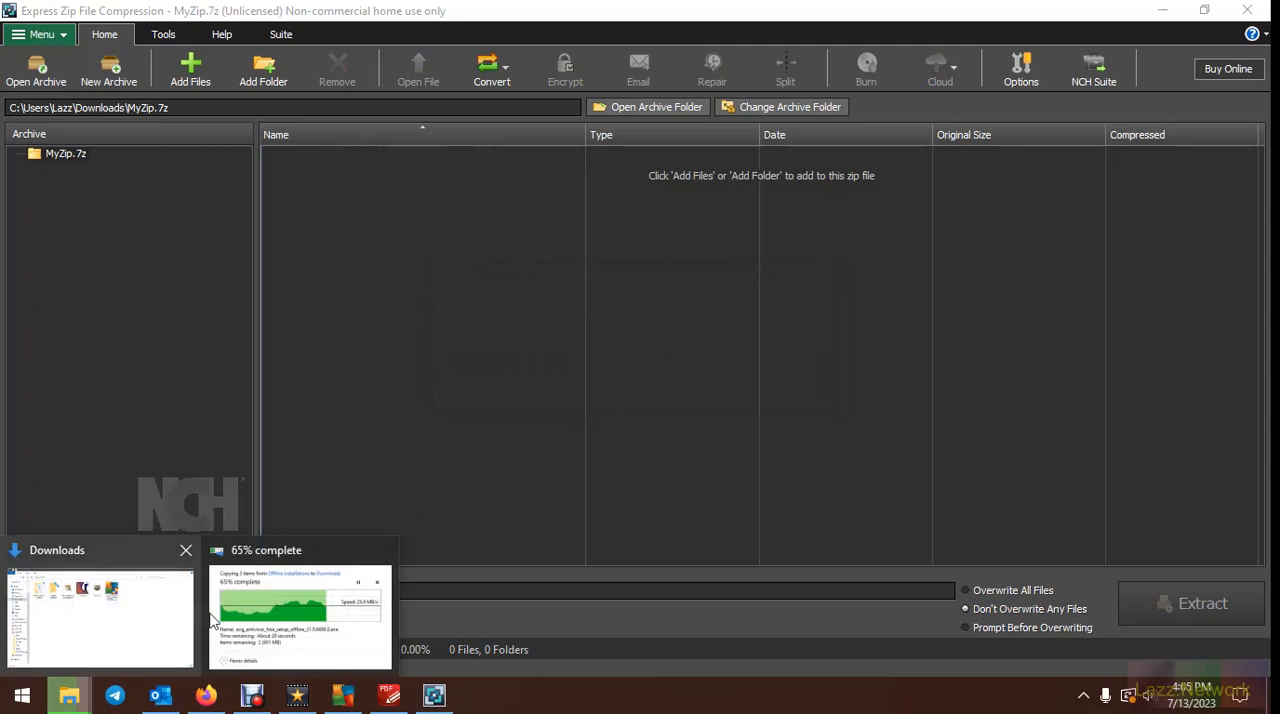
left_click(301, 626)
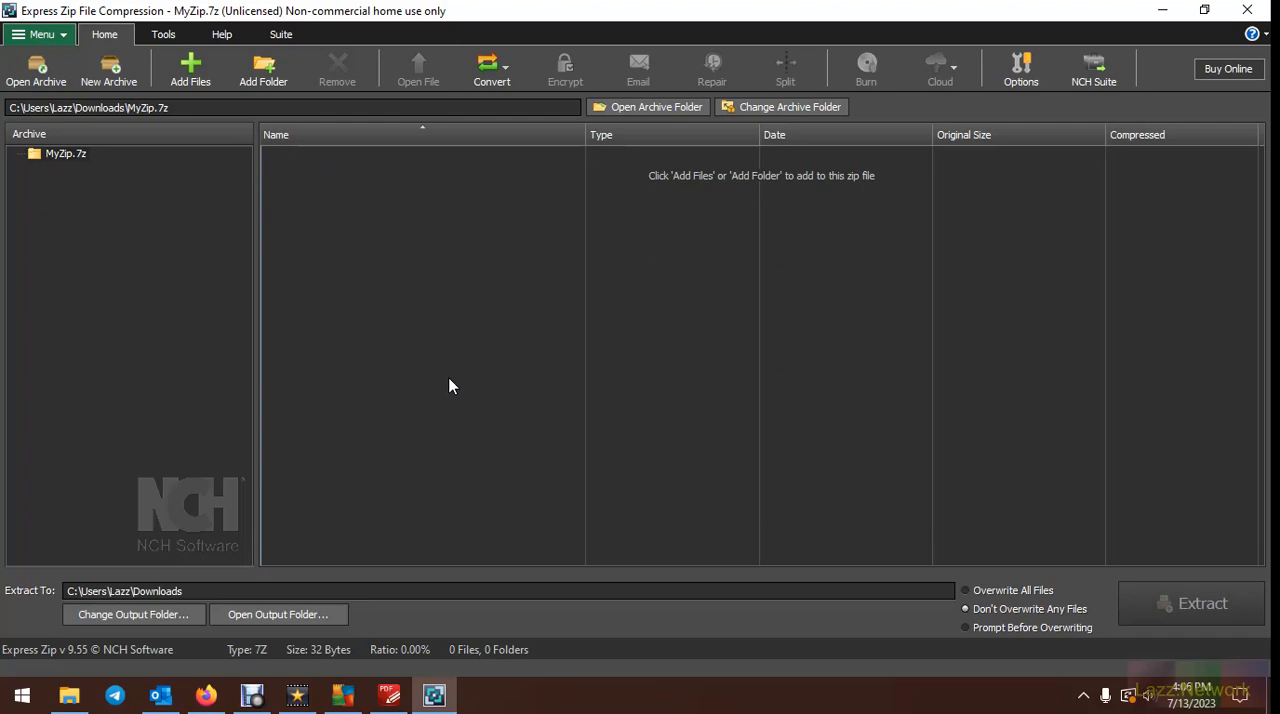
left_click(203, 64)
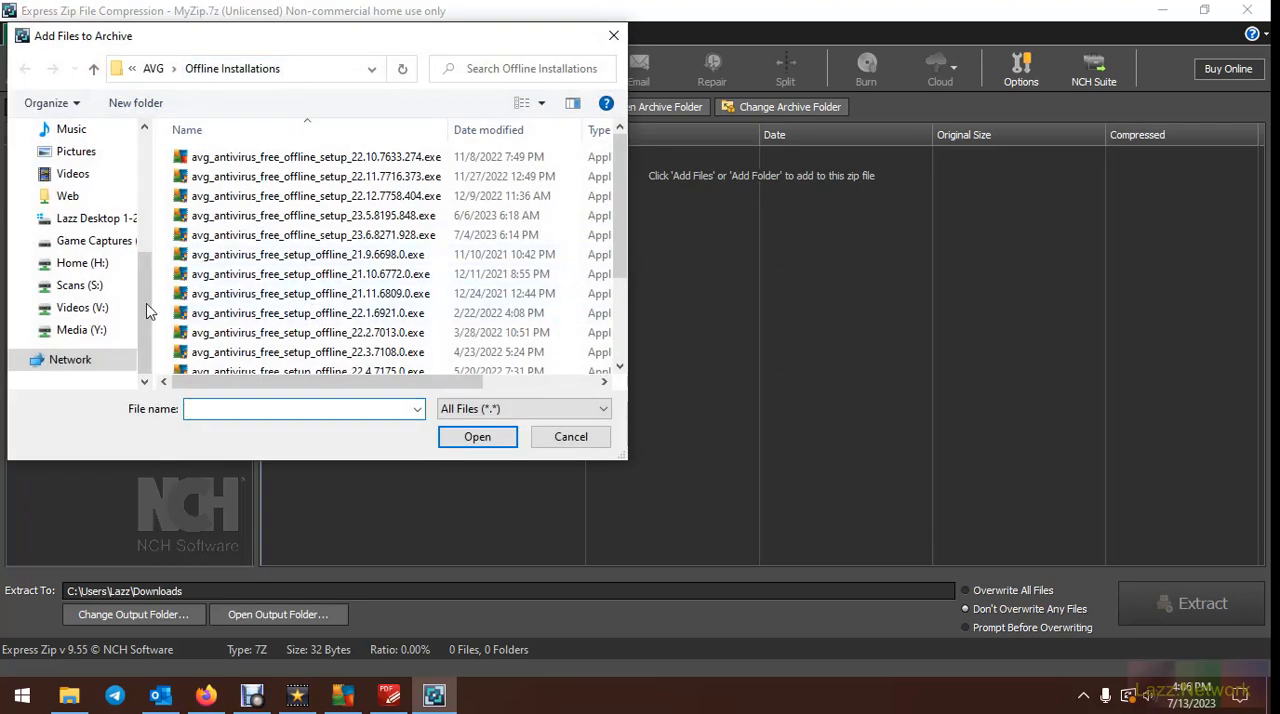
scroll(115, 197, "up", 3)
scroll(115, 197, "up", 3)
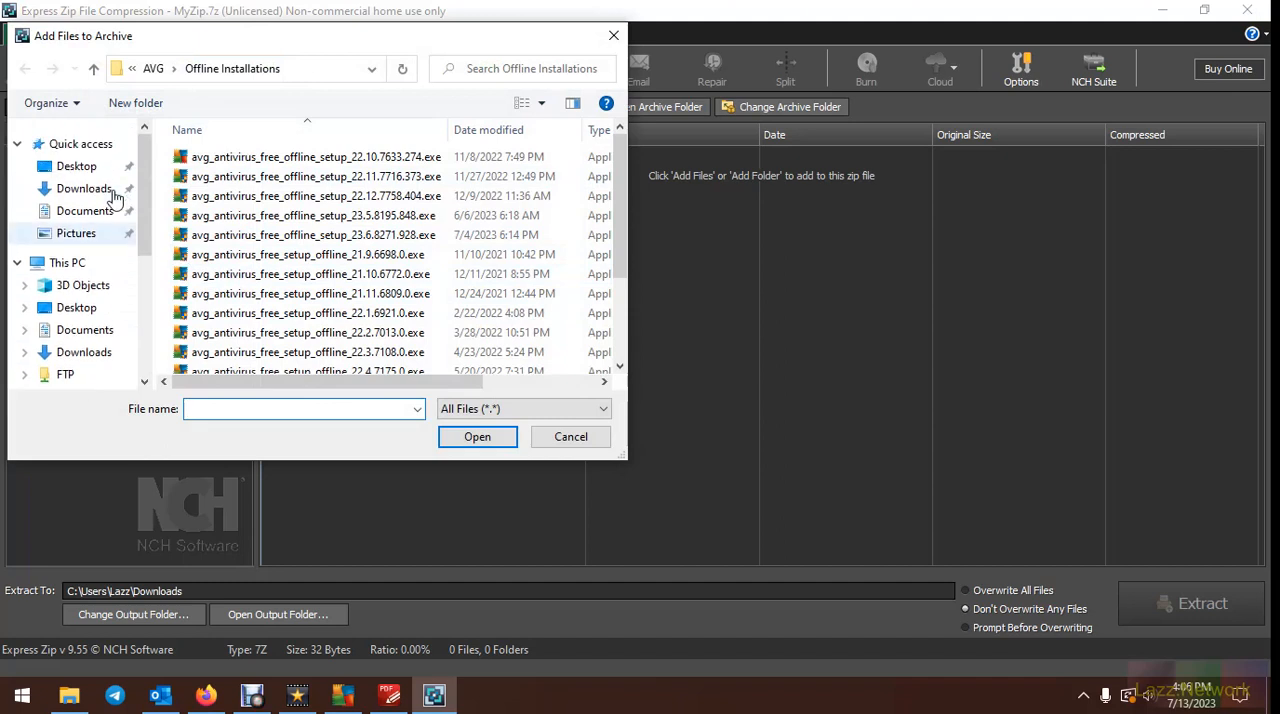
left_click(104, 192)
scroll(486, 280, "down", 2)
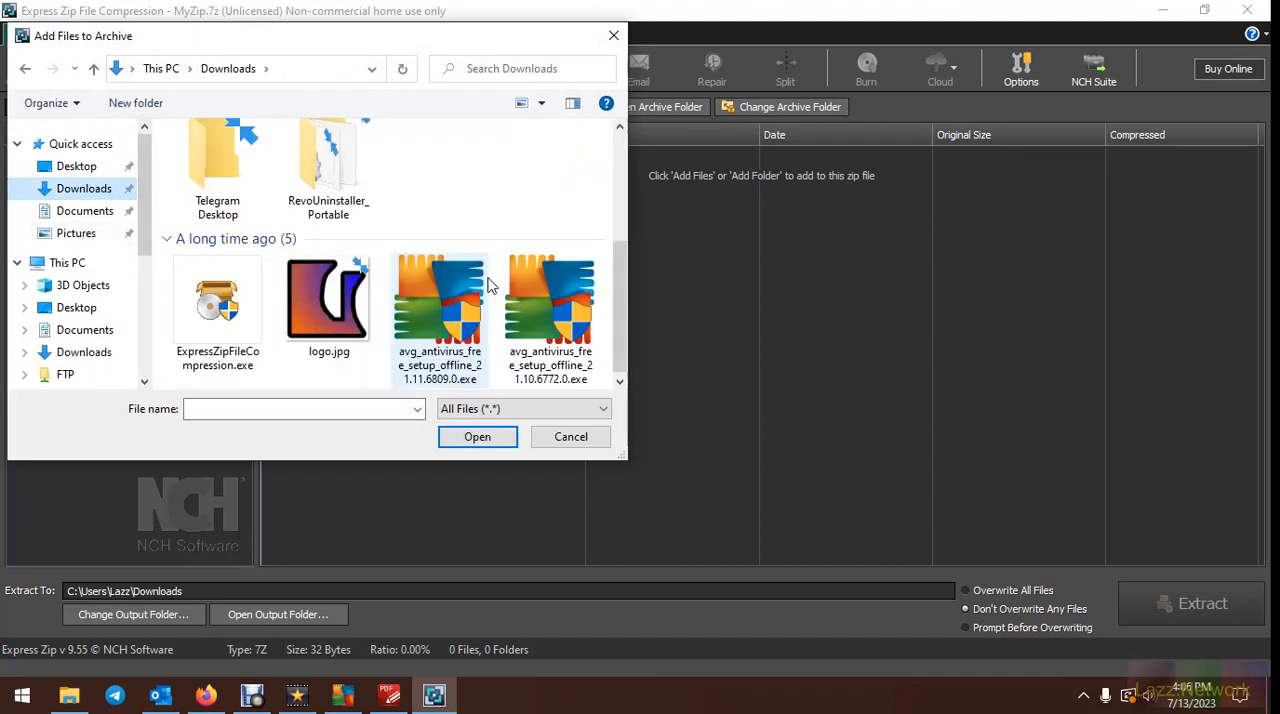
left_click(440, 314)
scroll(440, 314, "down", 2)
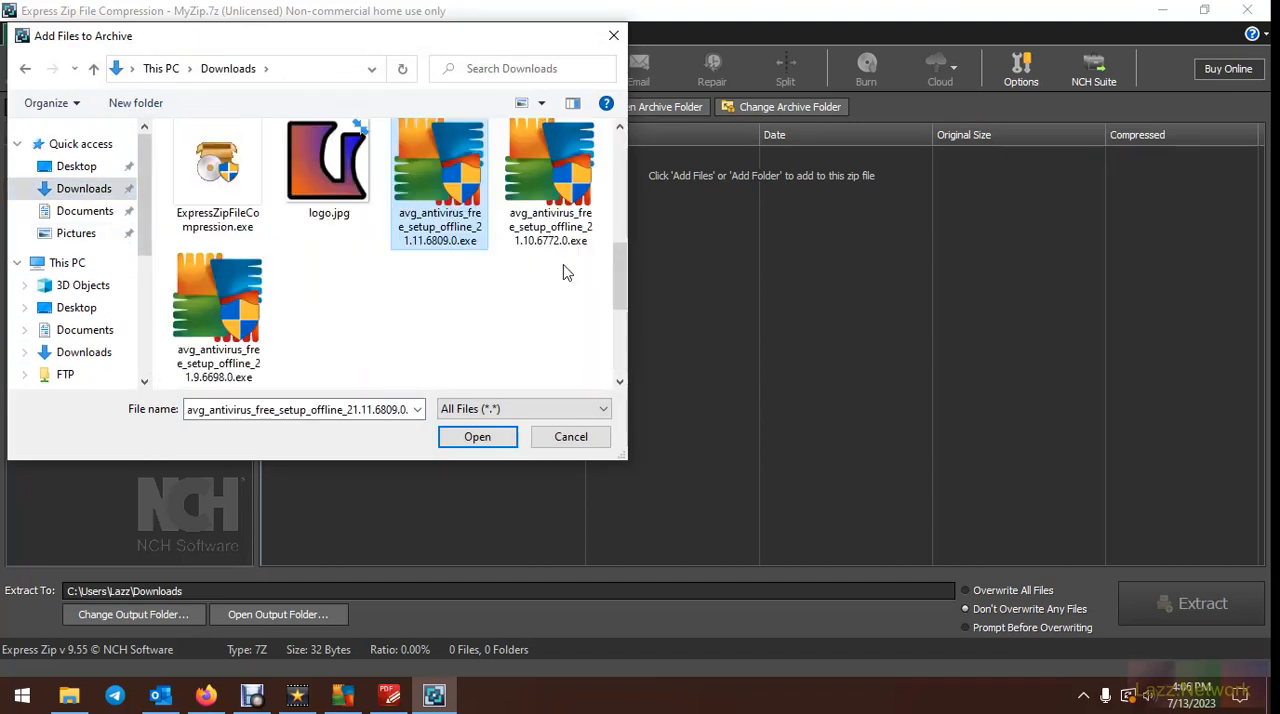
left_click(228, 310, "shift")
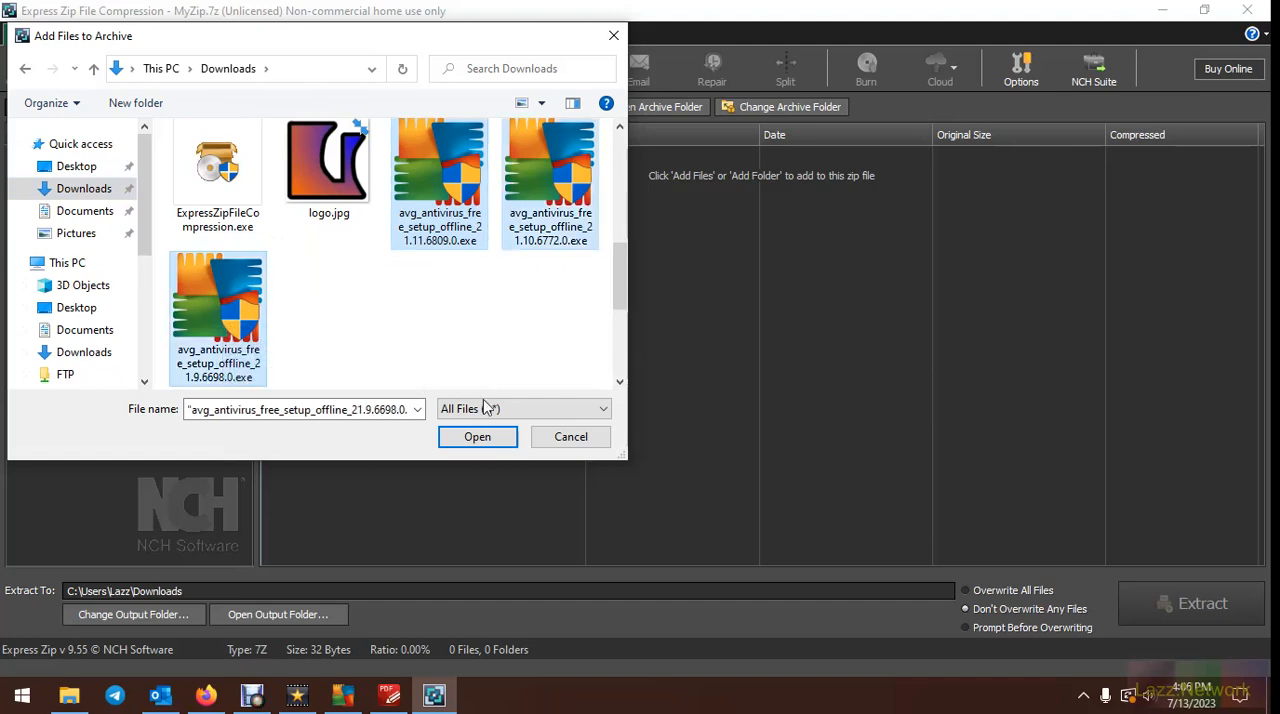
left_click(485, 437)
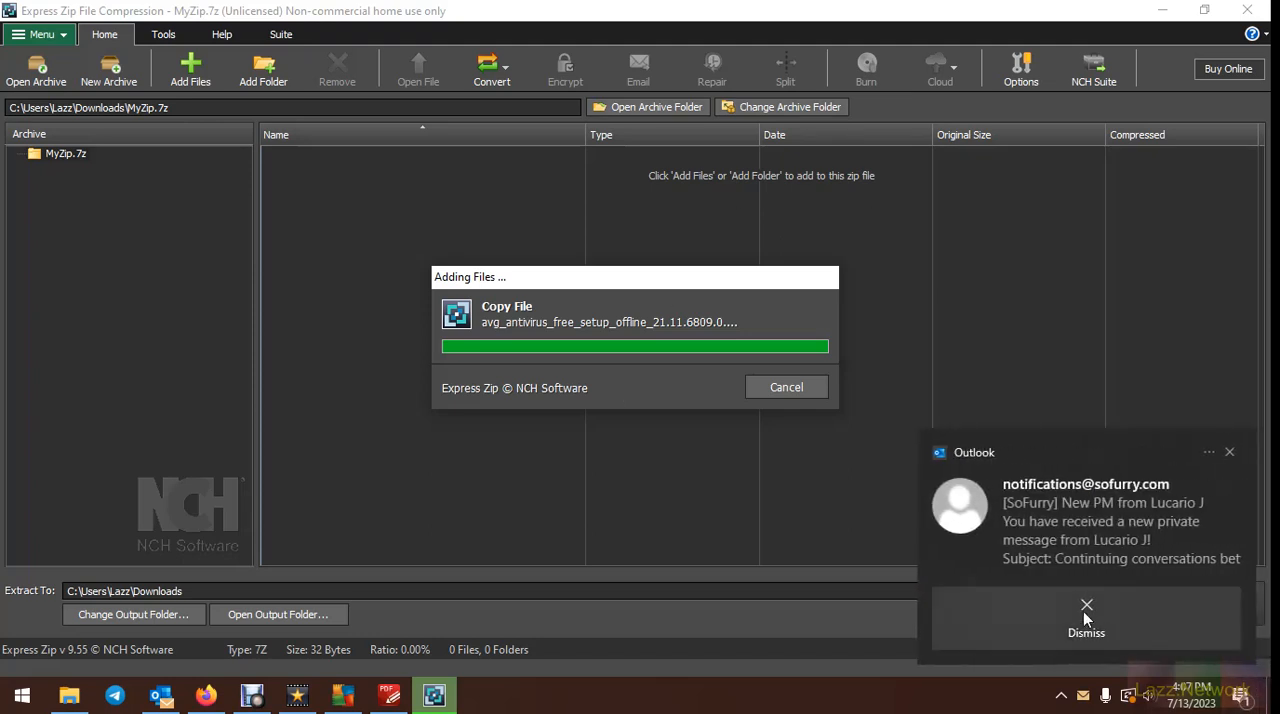
Silence interruptions by dismissing the Outlook and CCleaner pop-ups and setting Focus assist to Priority only
left_click(1110, 634)
left_click(1254, 700)
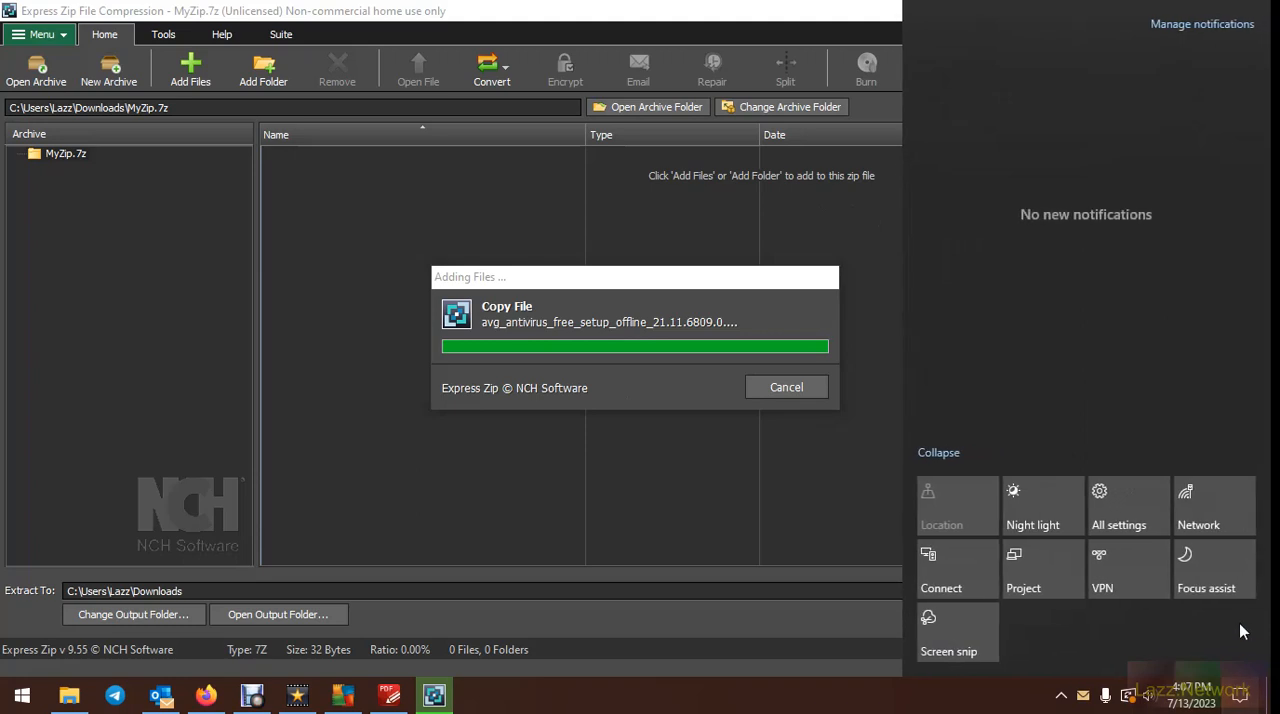
left_click(1238, 592)
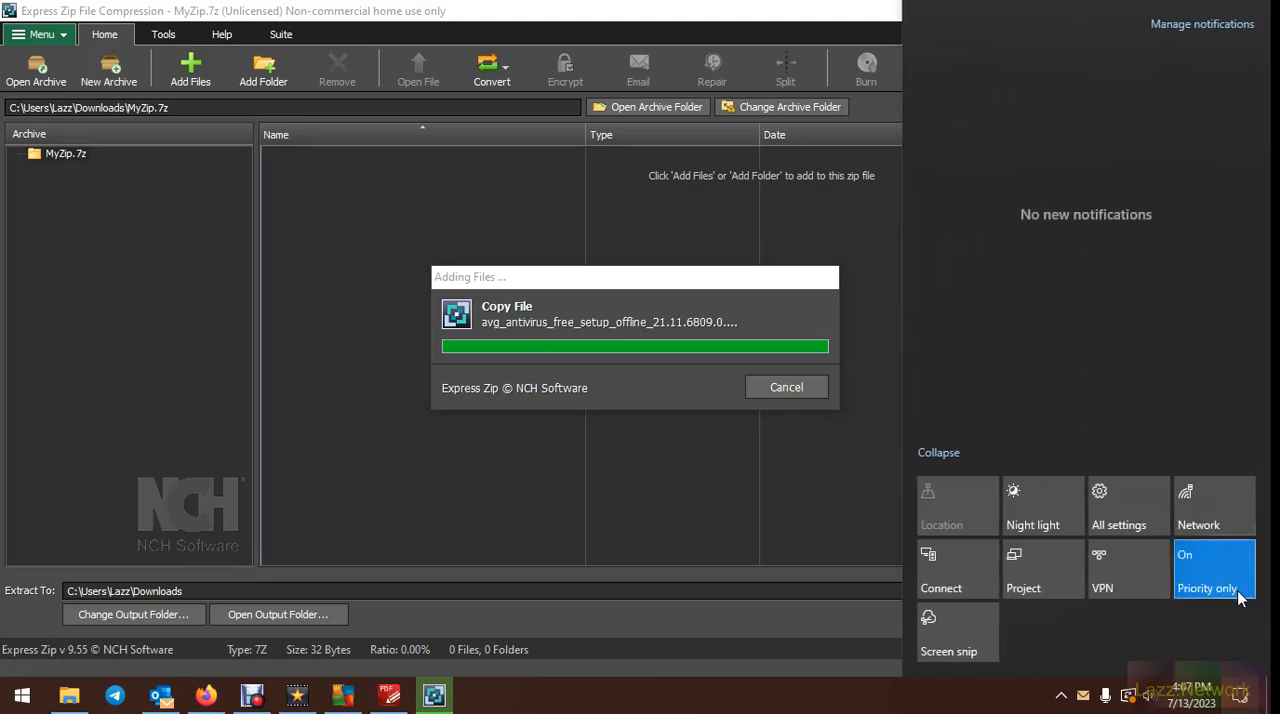
left_click(1242, 697)
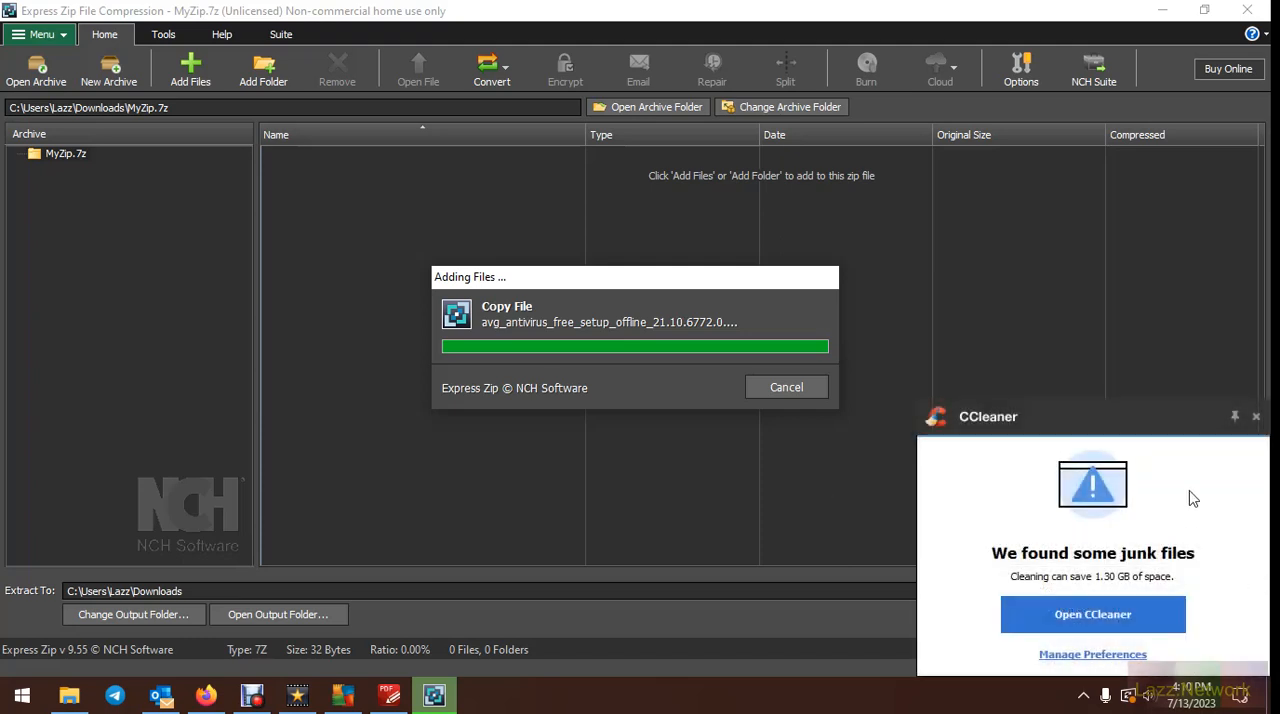
left_click(1256, 417)
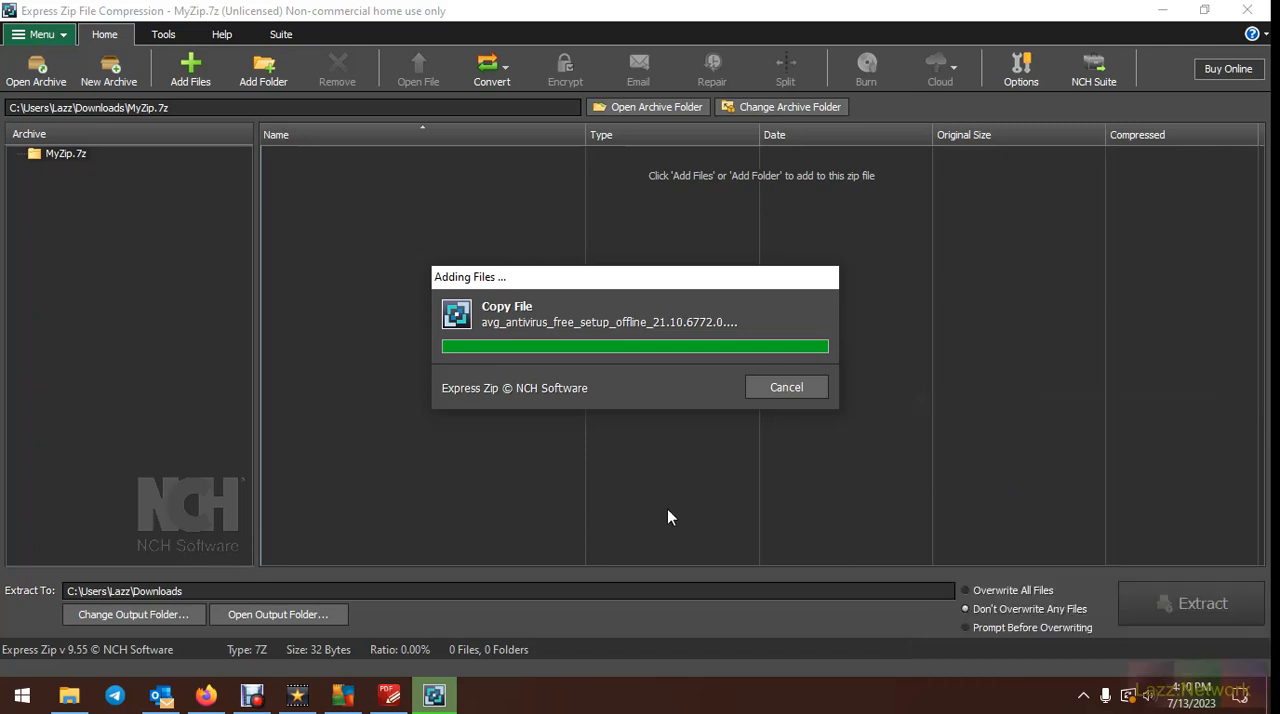
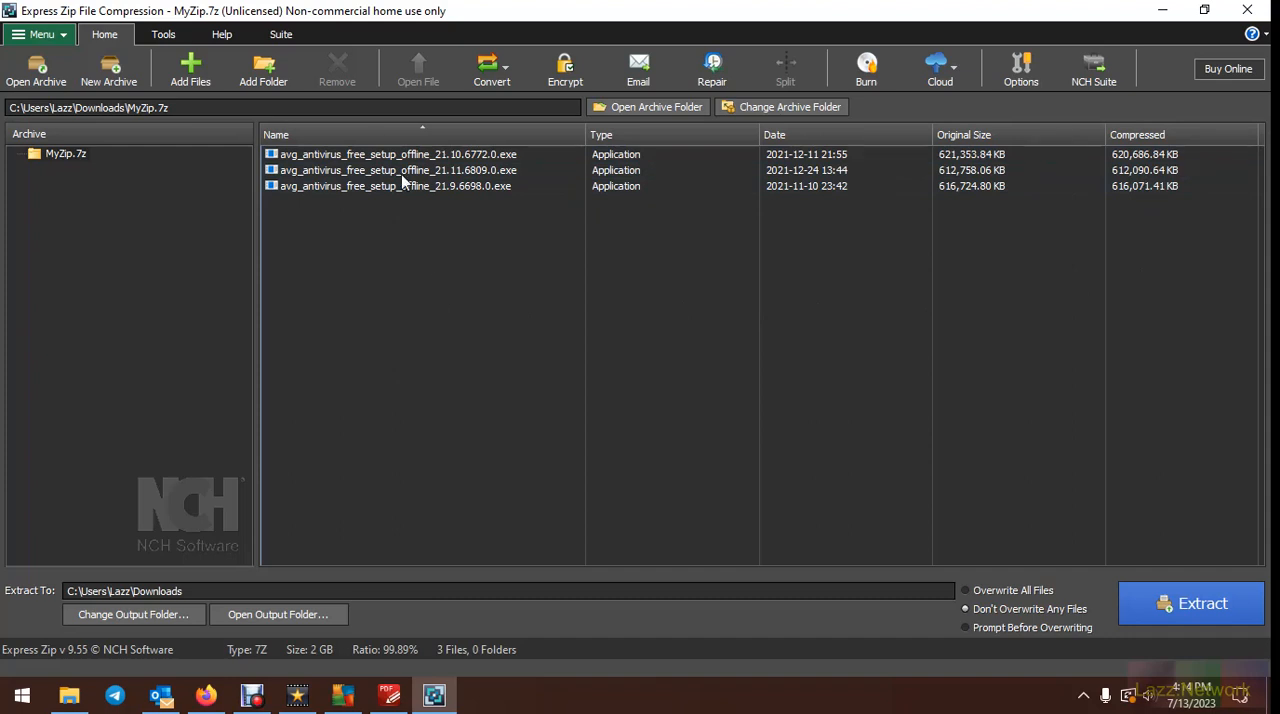
Convert MyZip.7z to an editable zip archive named MyZip.zip in the Downloads folder
left_click(508, 74)
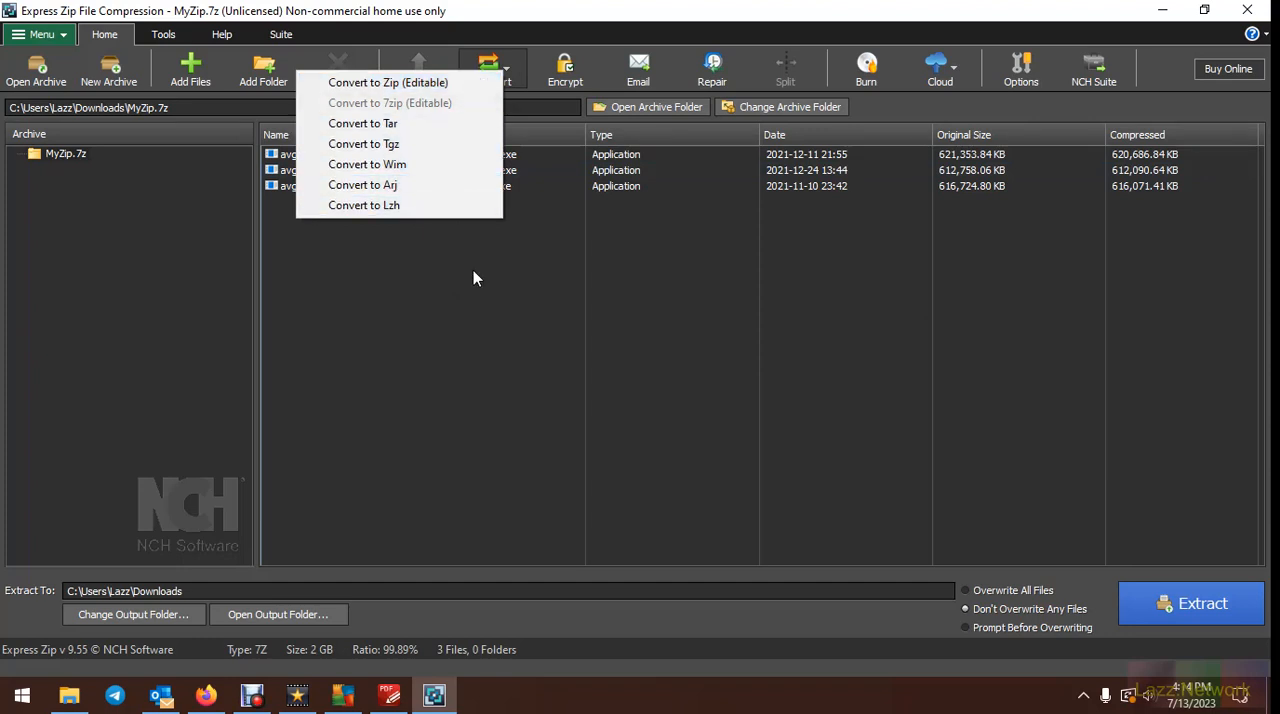
left_click(462, 83)
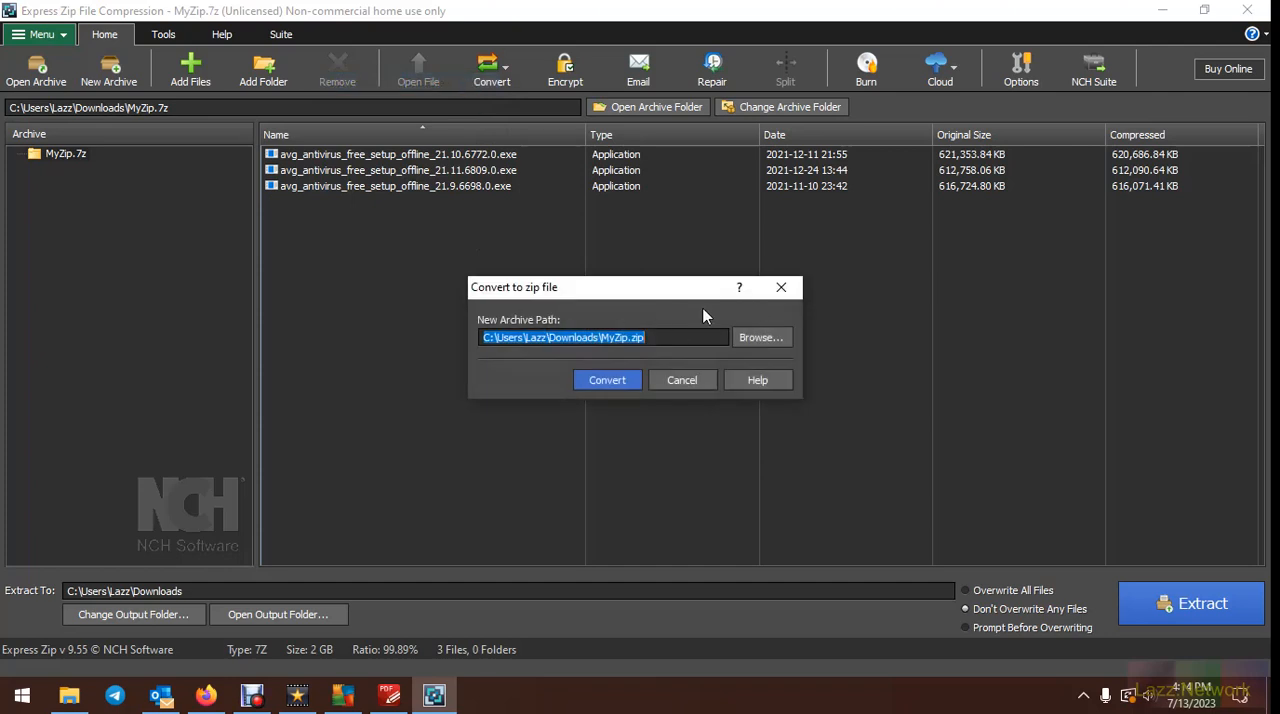
left_click(611, 381)
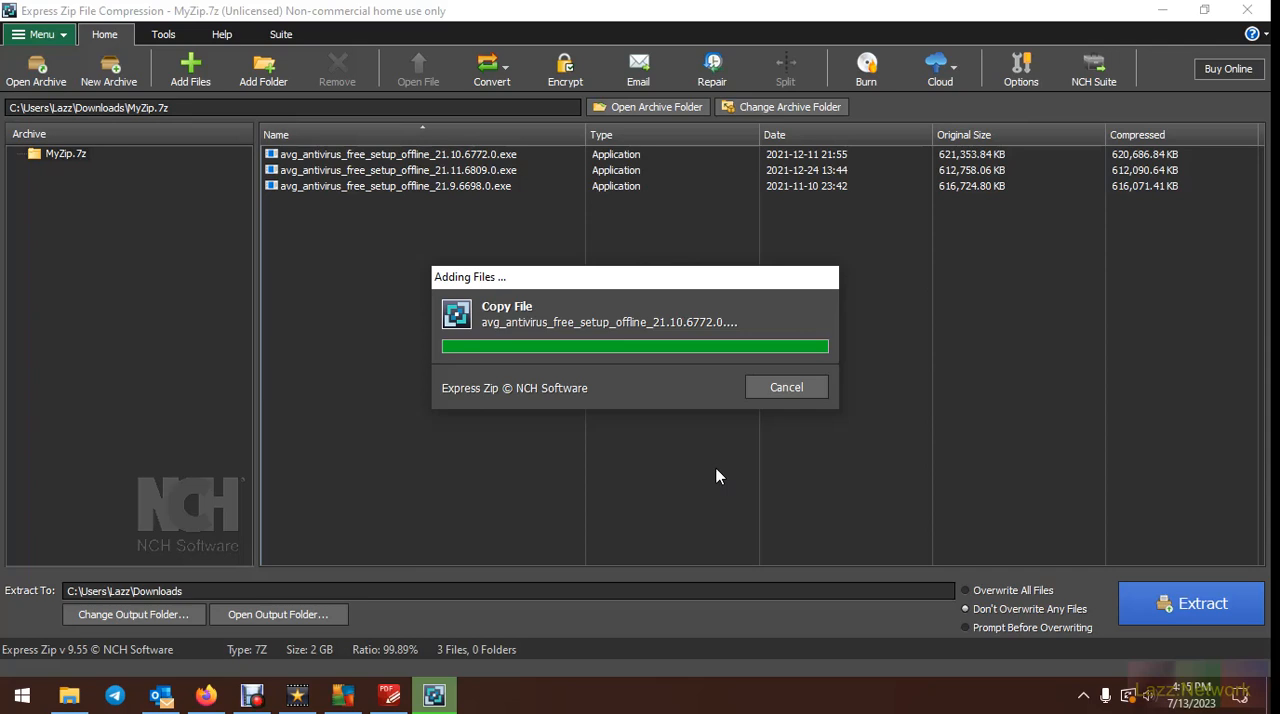
Open the Downloads folder, move its window to the other display, and let the zip conversion finish
left_click(69, 695)
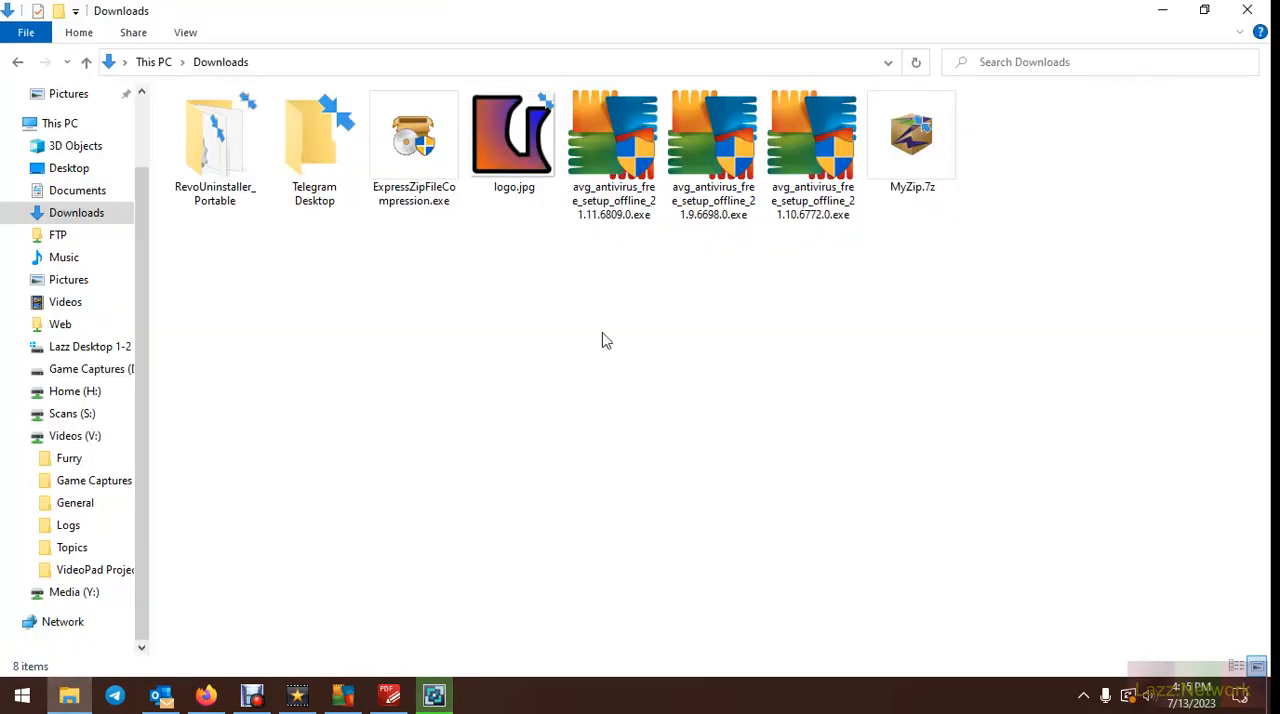
double_click(735, 14)
left_click_drag(690, 18, 690, 712)
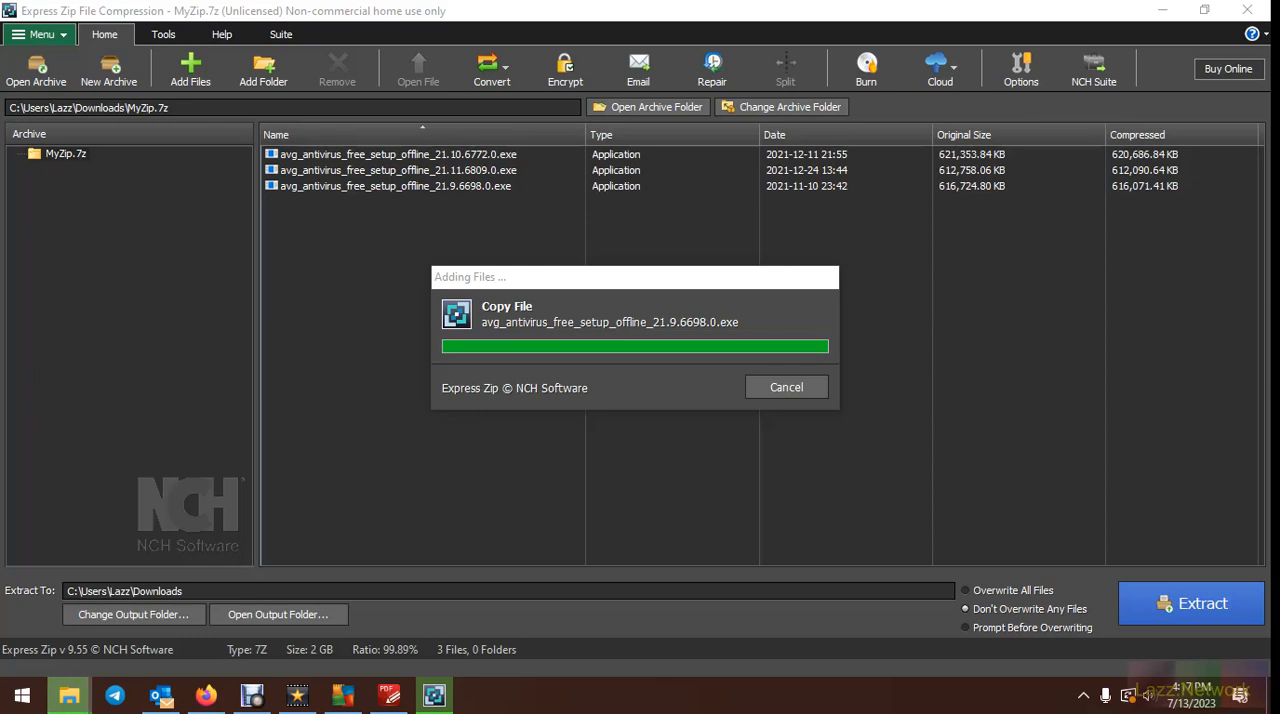
key("Return")
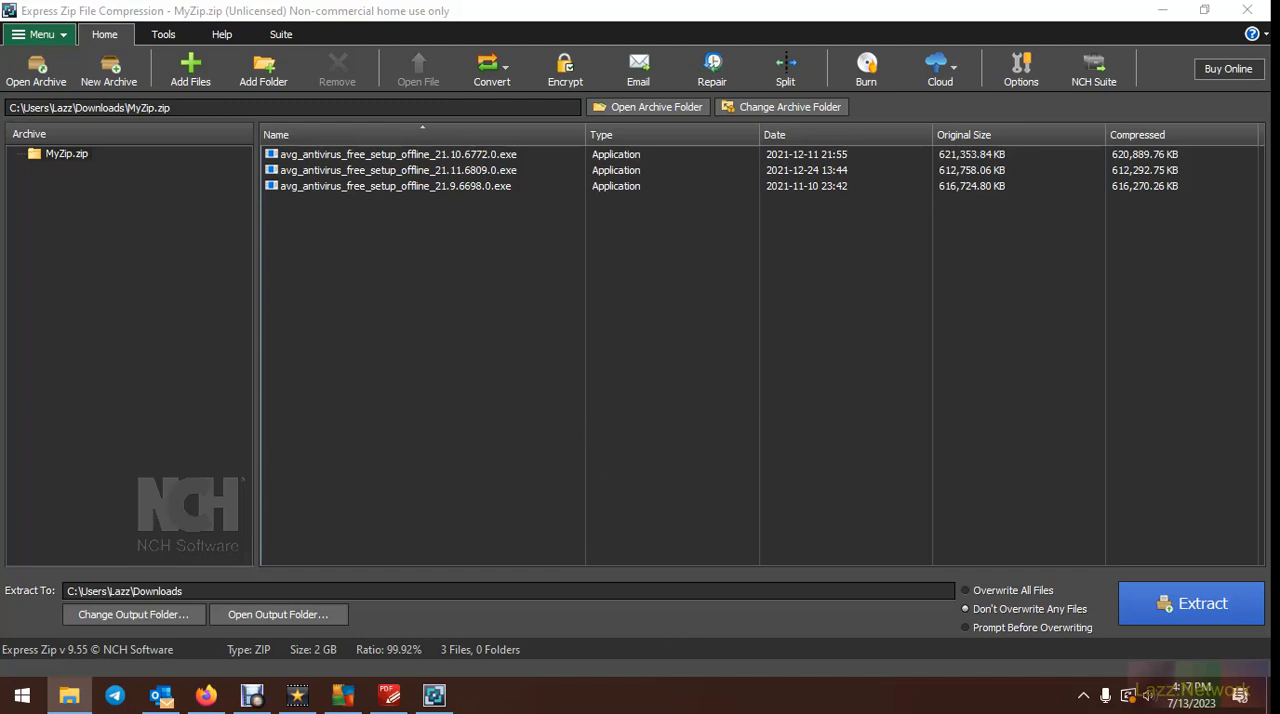
Bring the Downloads window back to this display and check the file size of MyZip.7z in its properties
left_click_drag(840, 711, 681, 1)
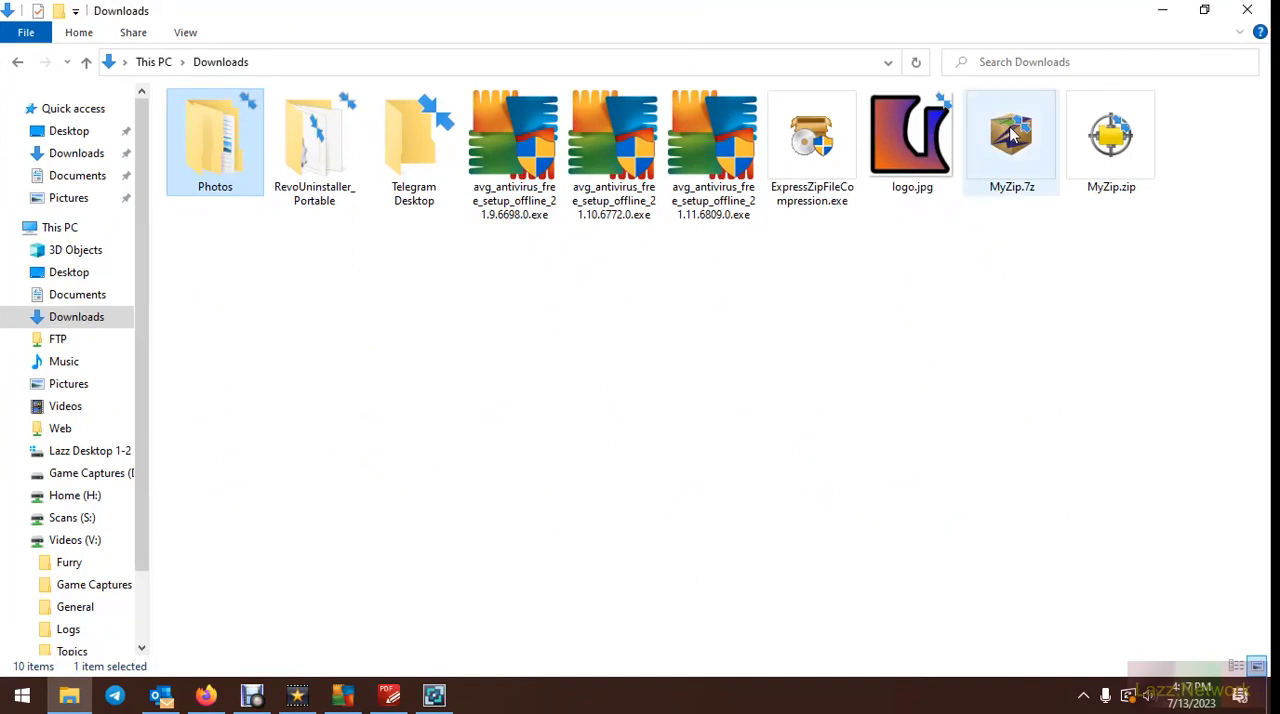
right_click(1012, 136)
left_click(1108, 512)
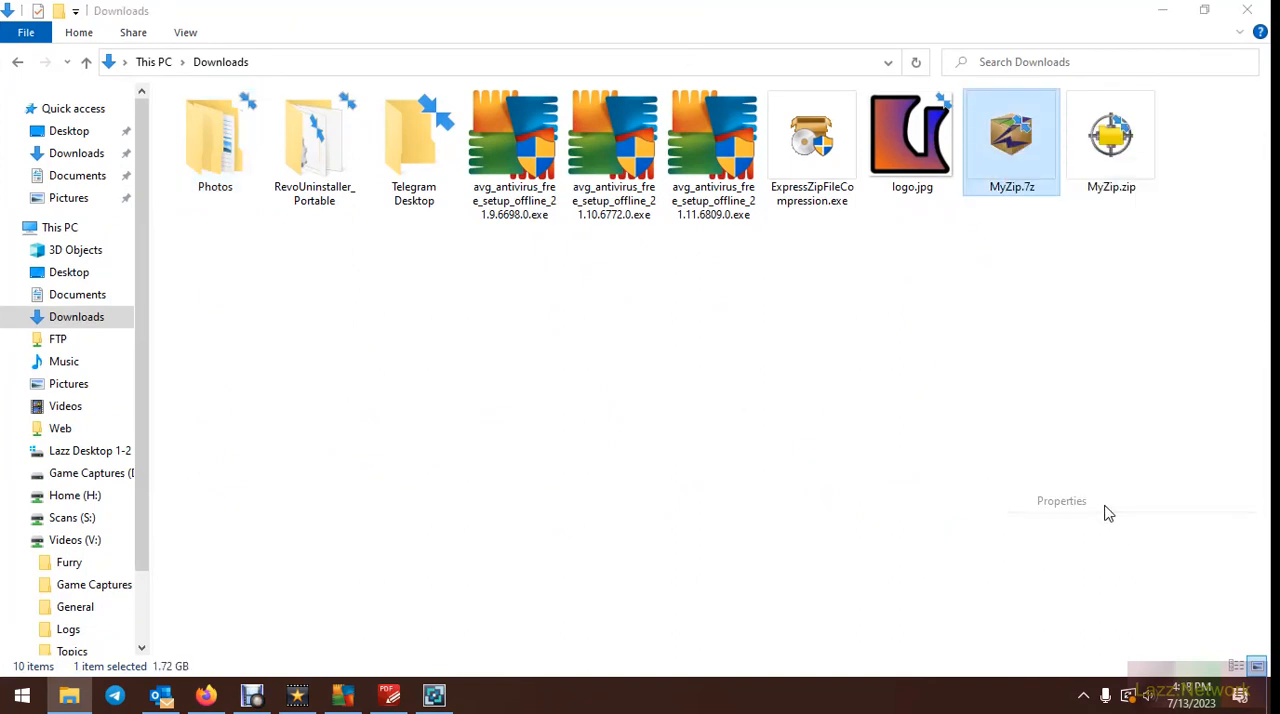
left_click_drag(1165, 148, 747, 153)
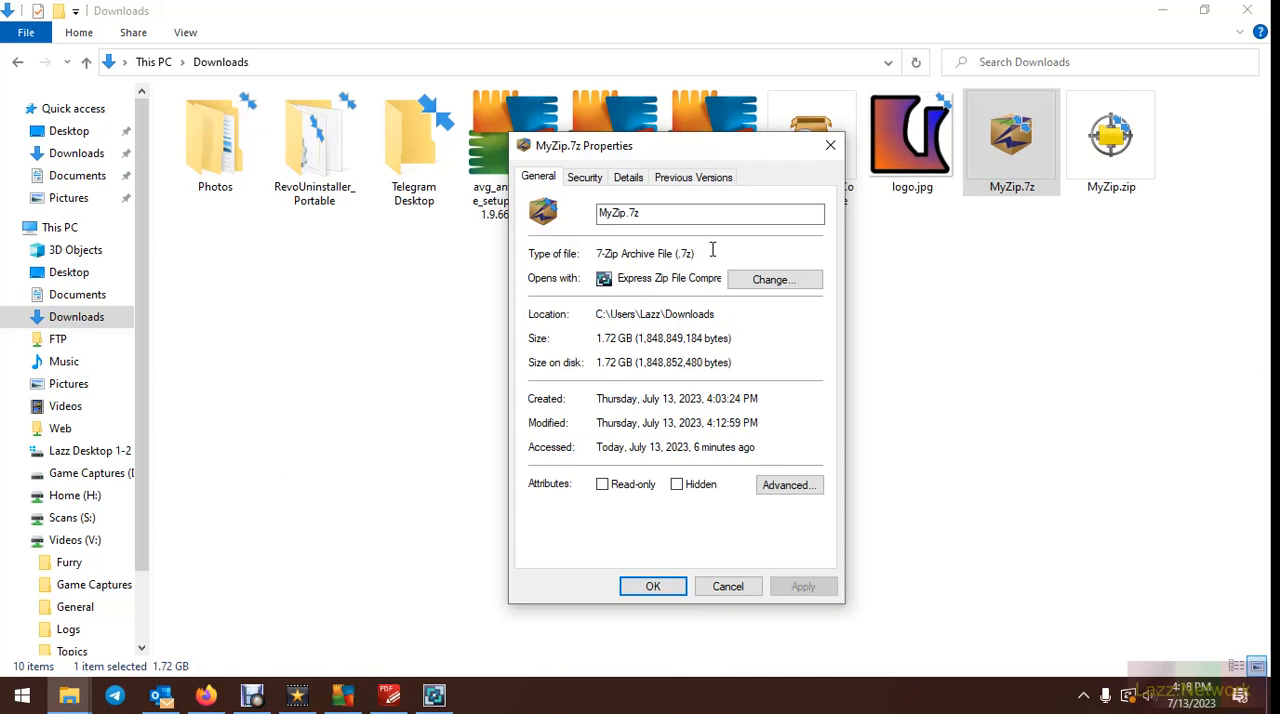
left_click(735, 592)
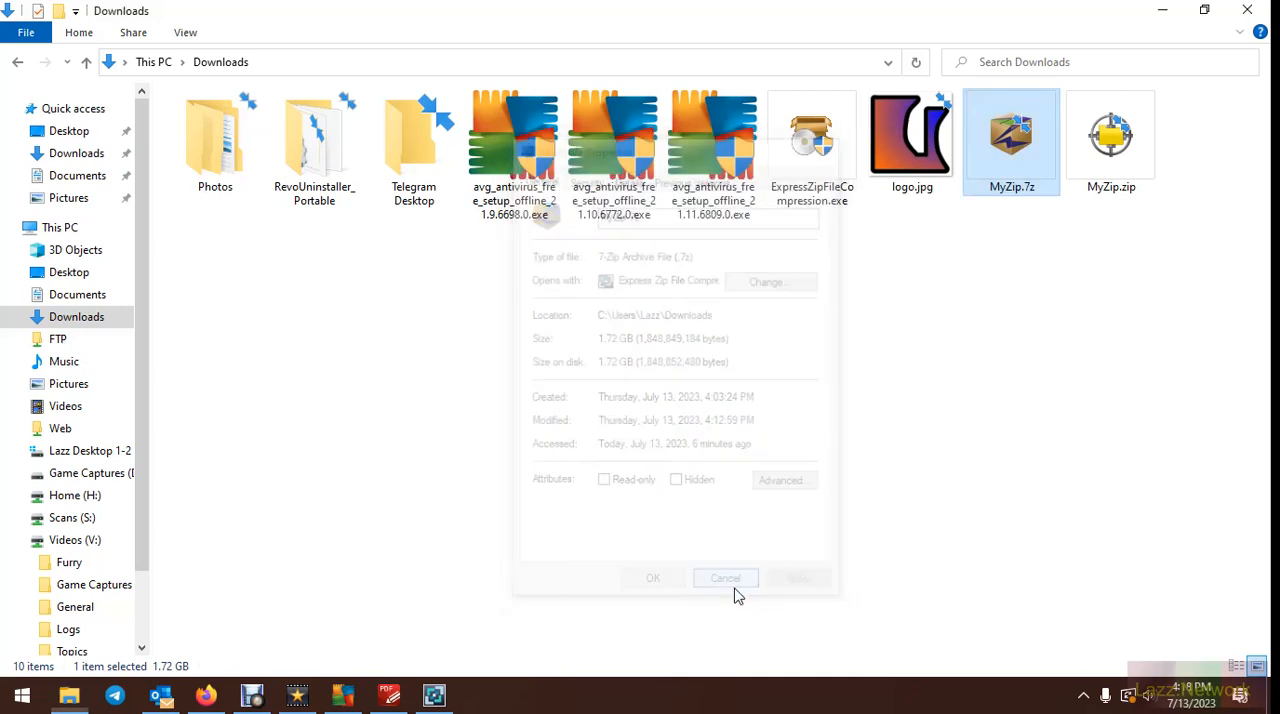
Check the file size of MyZip.zip in its properties for comparison, and close them
left_click(1112, 135)
right_click(1112, 135)
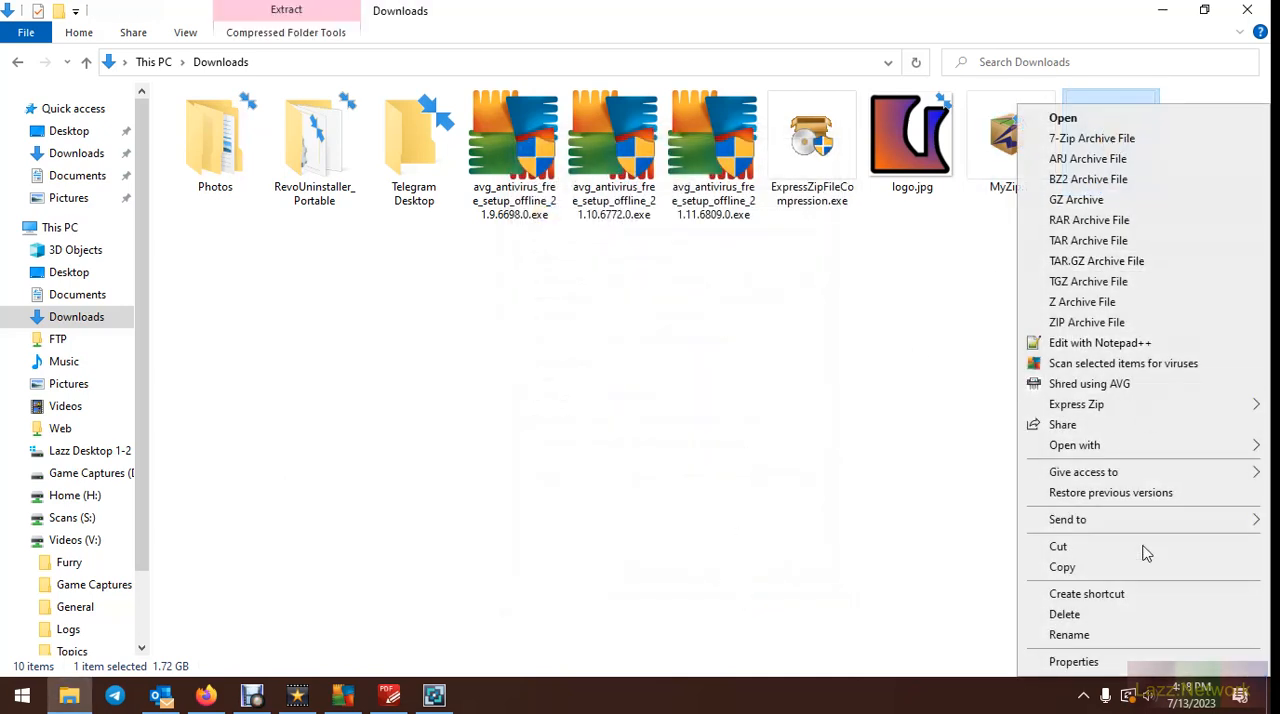
left_click(1073, 661)
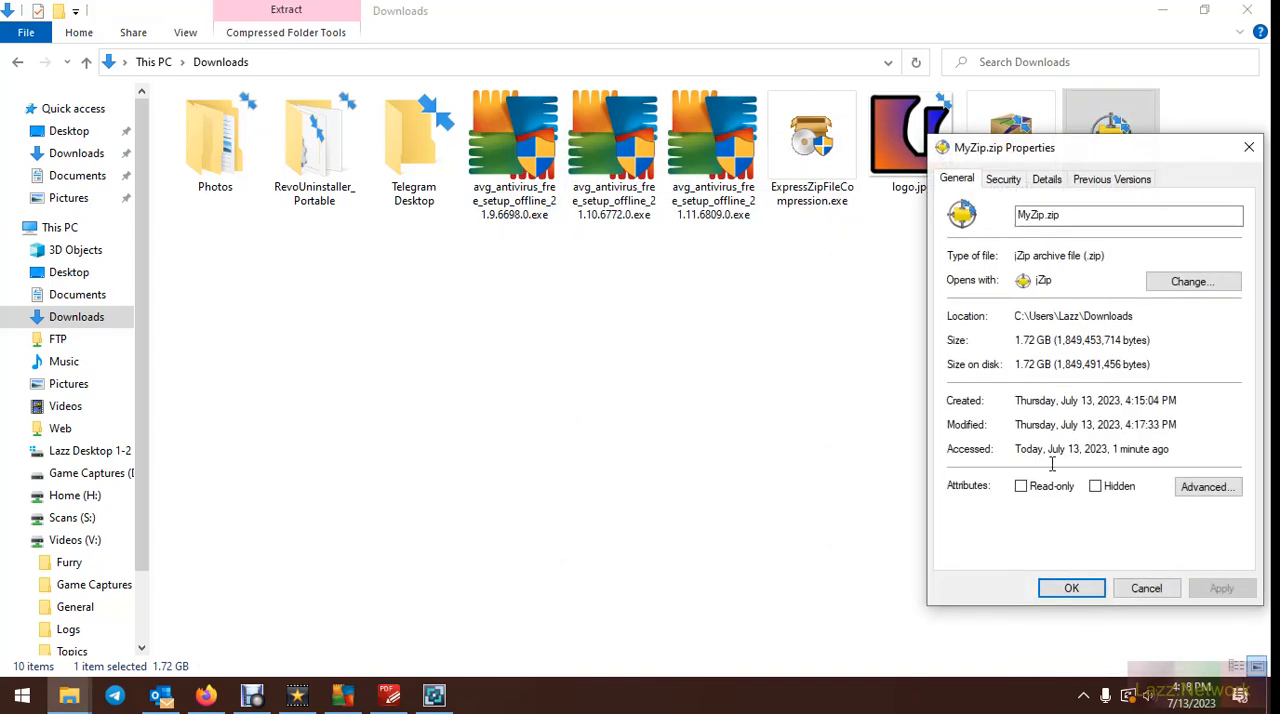
left_click_drag(1146, 149, 577, 83)
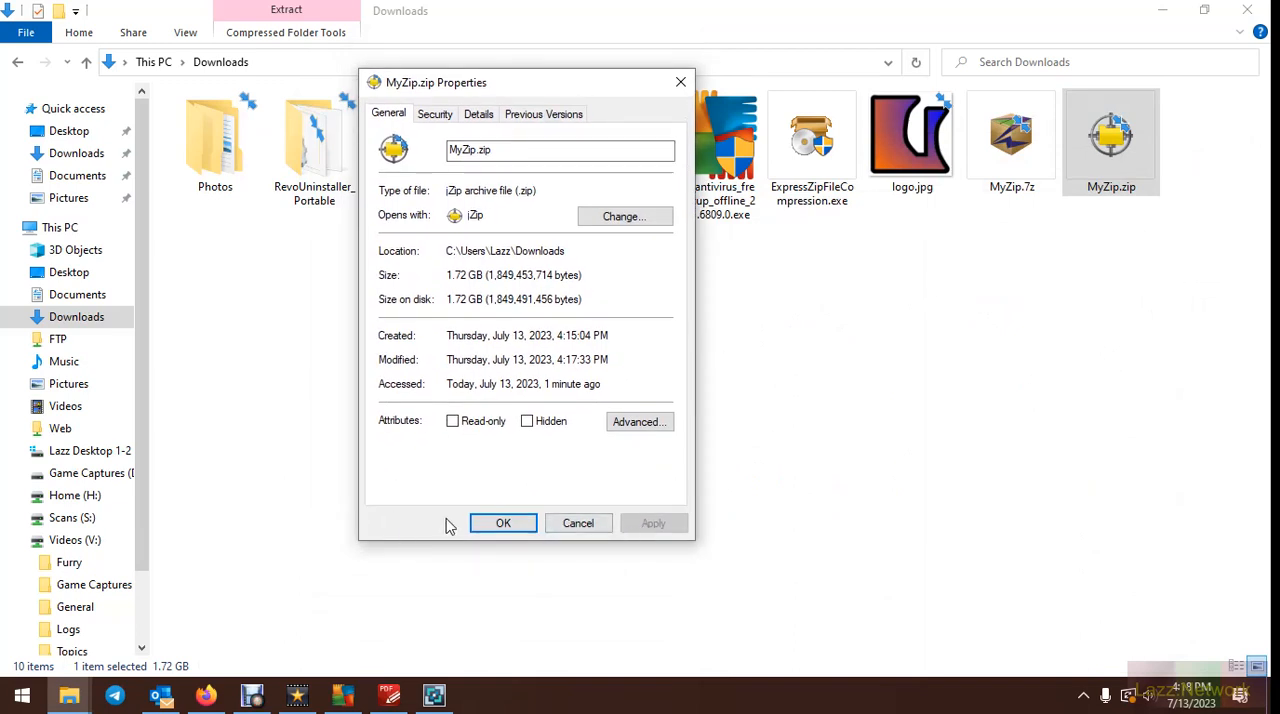
left_click(580, 524)
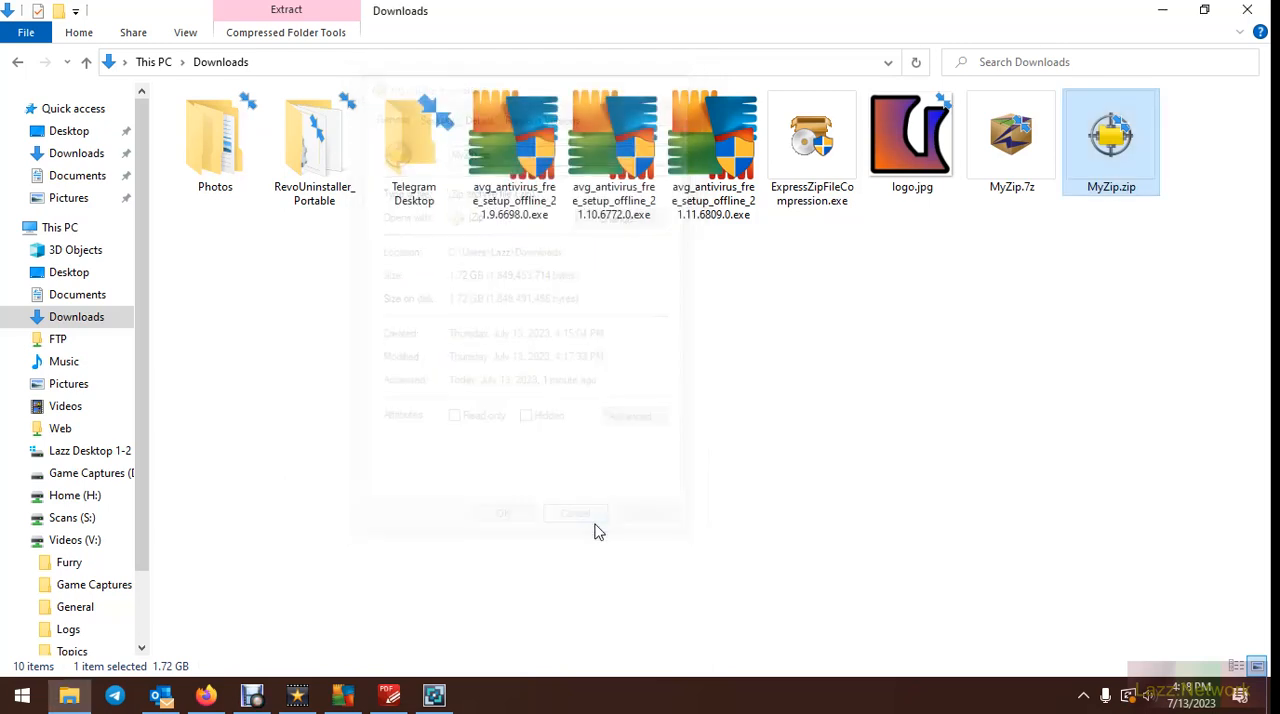
left_click(1071, 389)
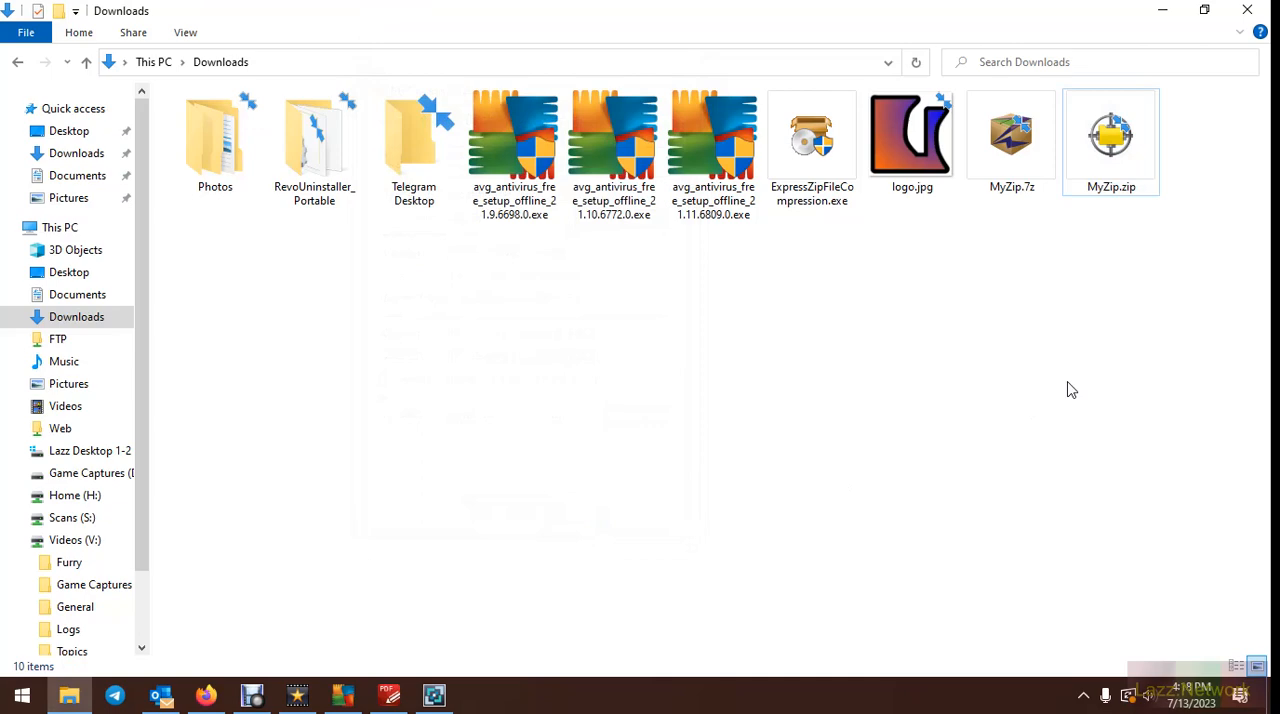
Return to Express Zip and convert MyZip.zip to a WIM archive named MyZip.wim in the Downloads folder
left_click(1160, 10)
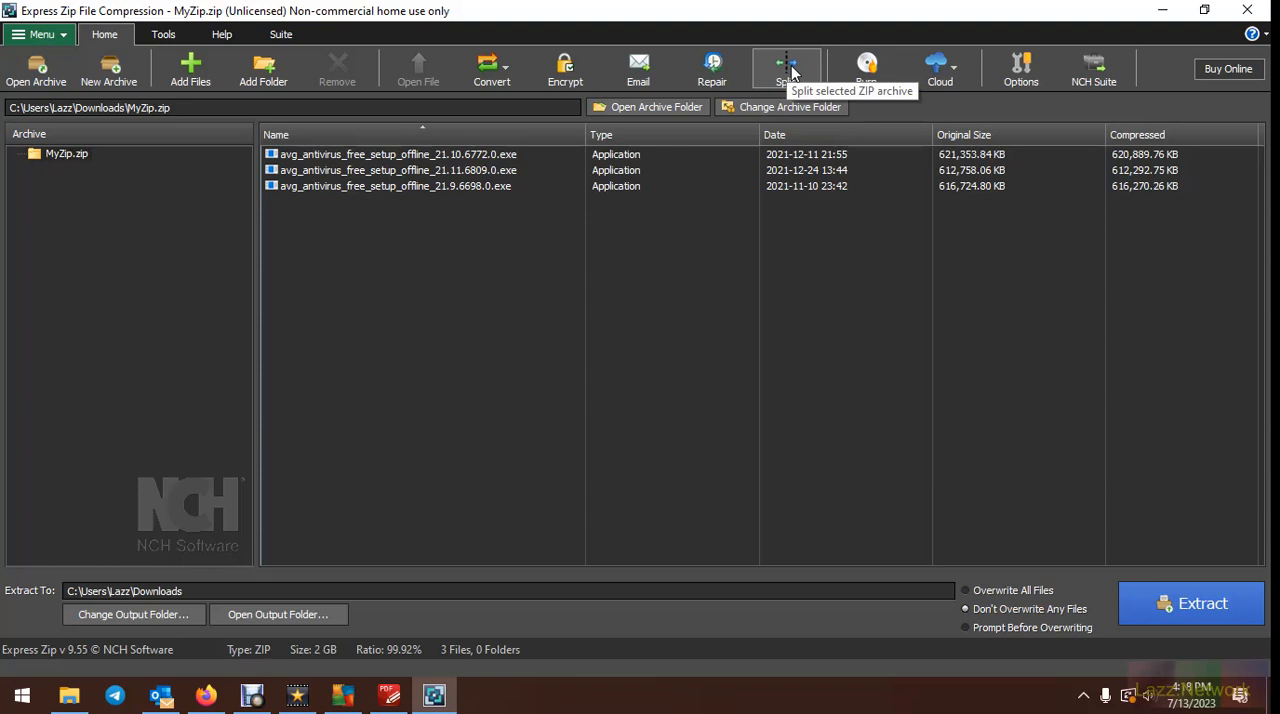
left_click(505, 76)
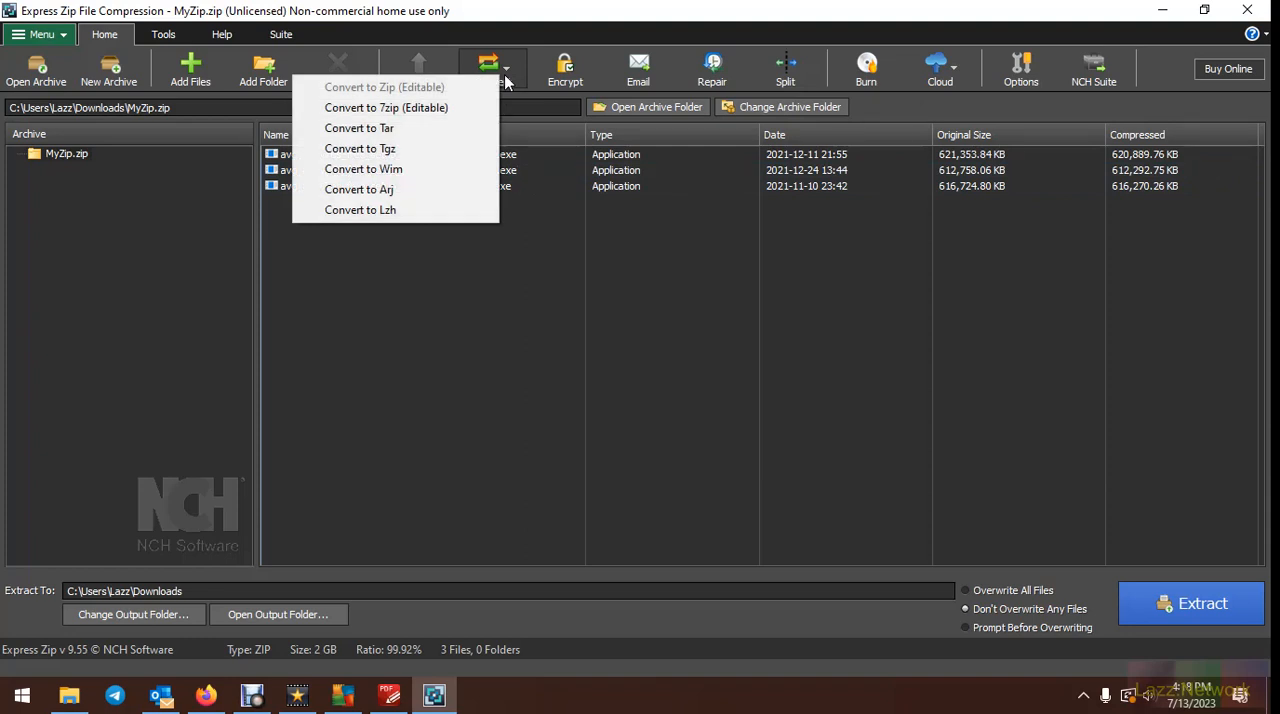
left_click(403, 170)
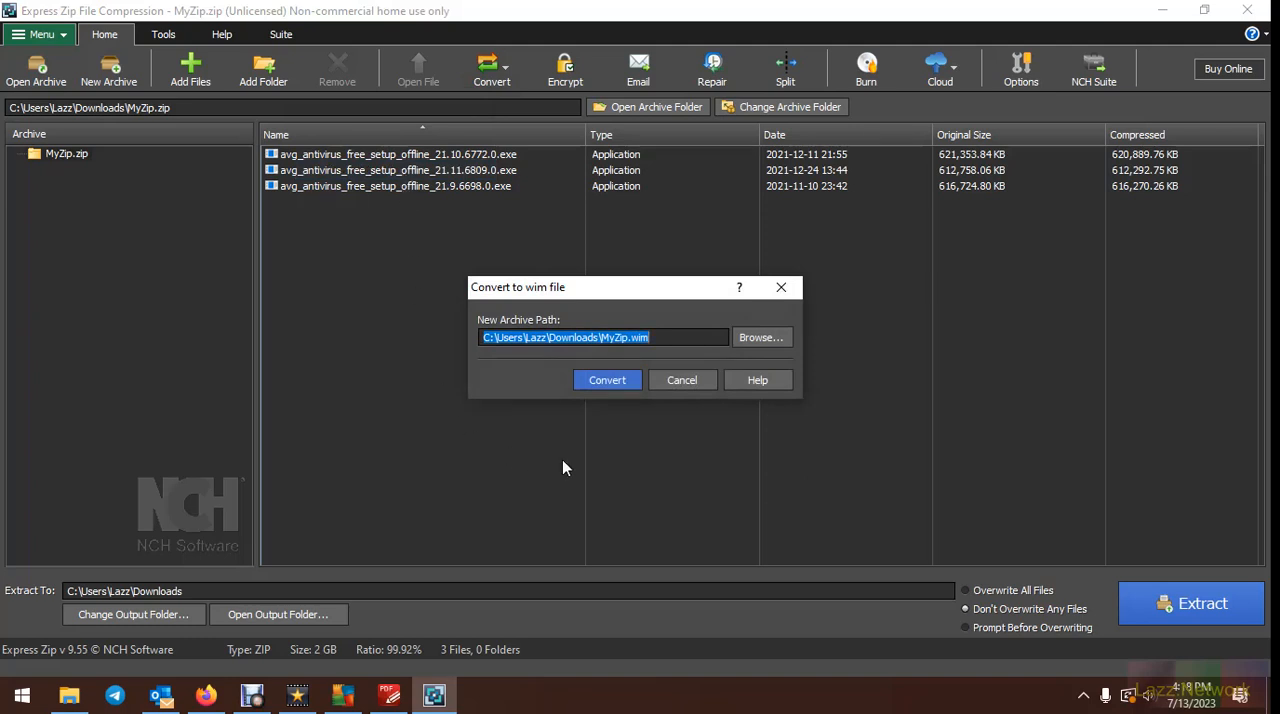
left_click(612, 382)
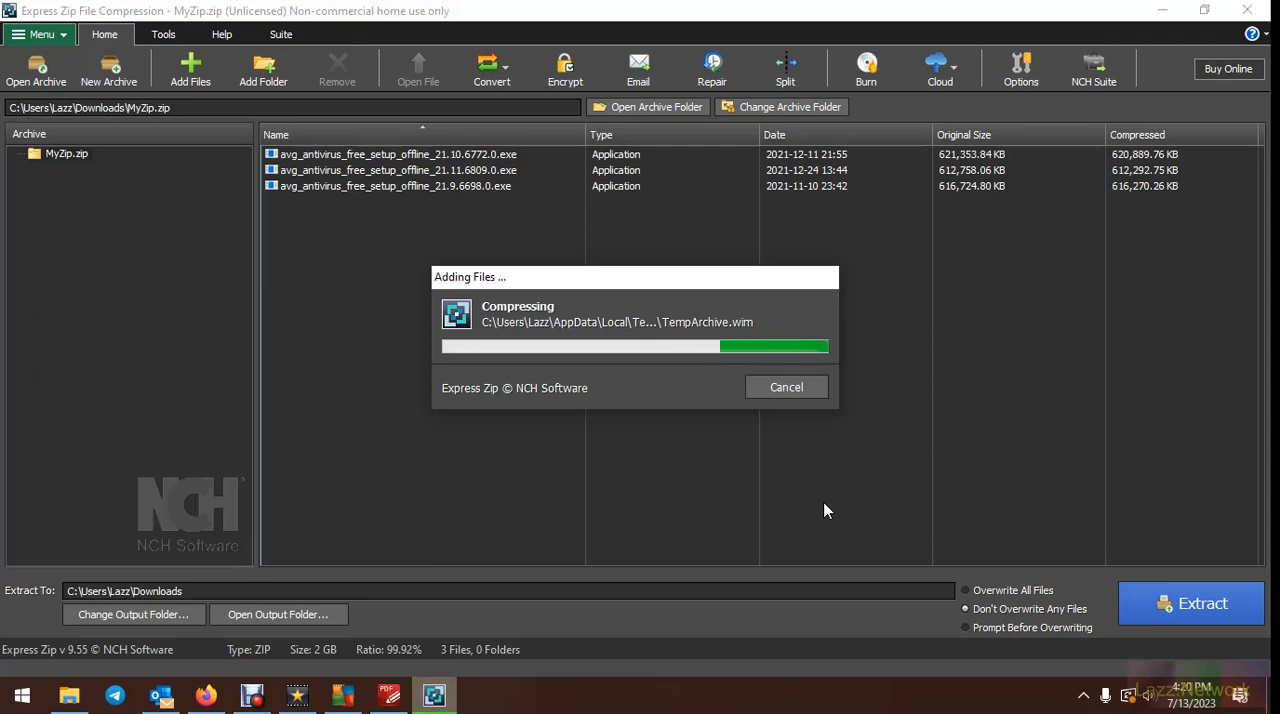
key("Return")
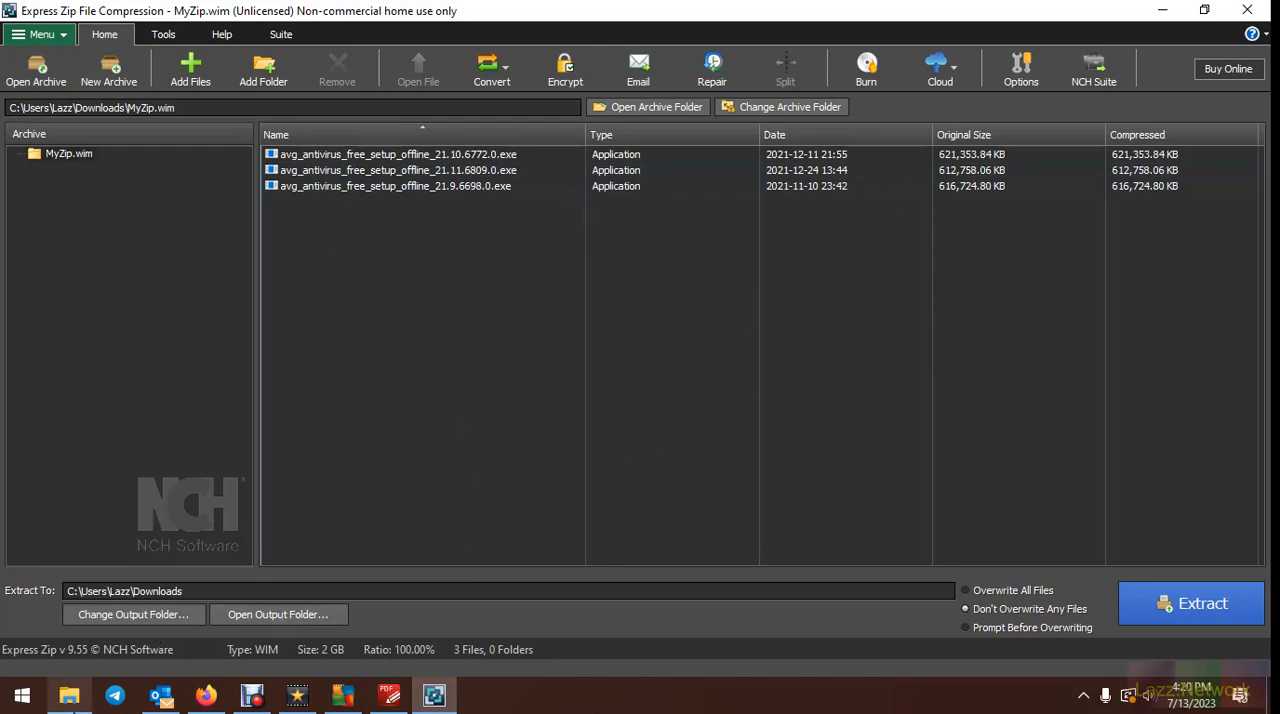
Check the properties of MyZip.wim in the Downloads folder and compare its size with that of MyZip.zip
left_click(69, 695)
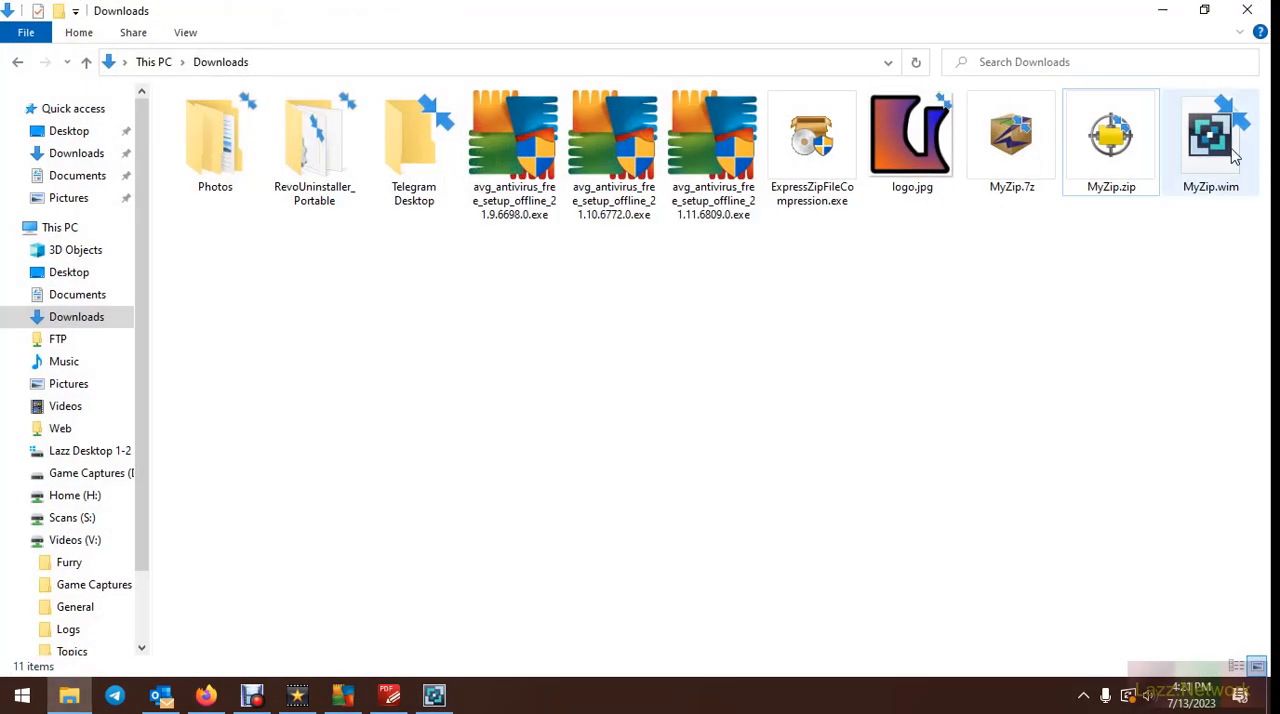
mouse_move(1235, 155)
right_click(1220, 148)
left_click(1062, 536)
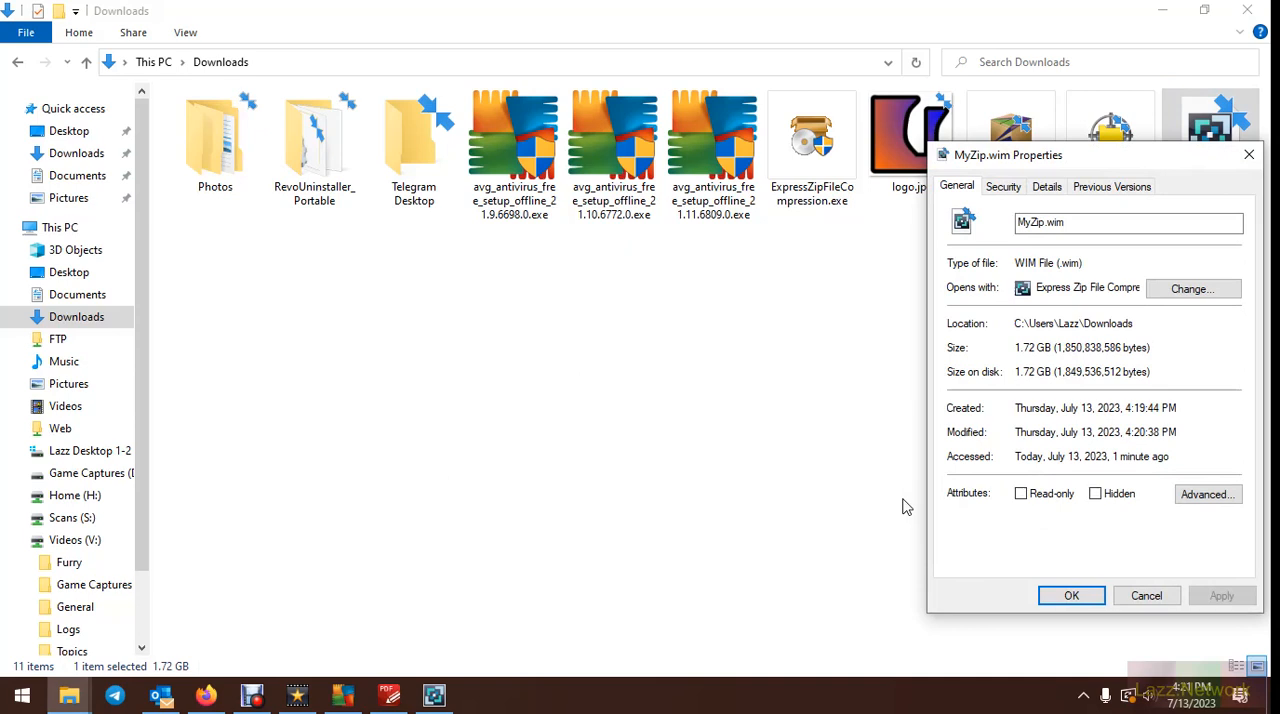
left_click(1149, 596)
left_click(1108, 140)
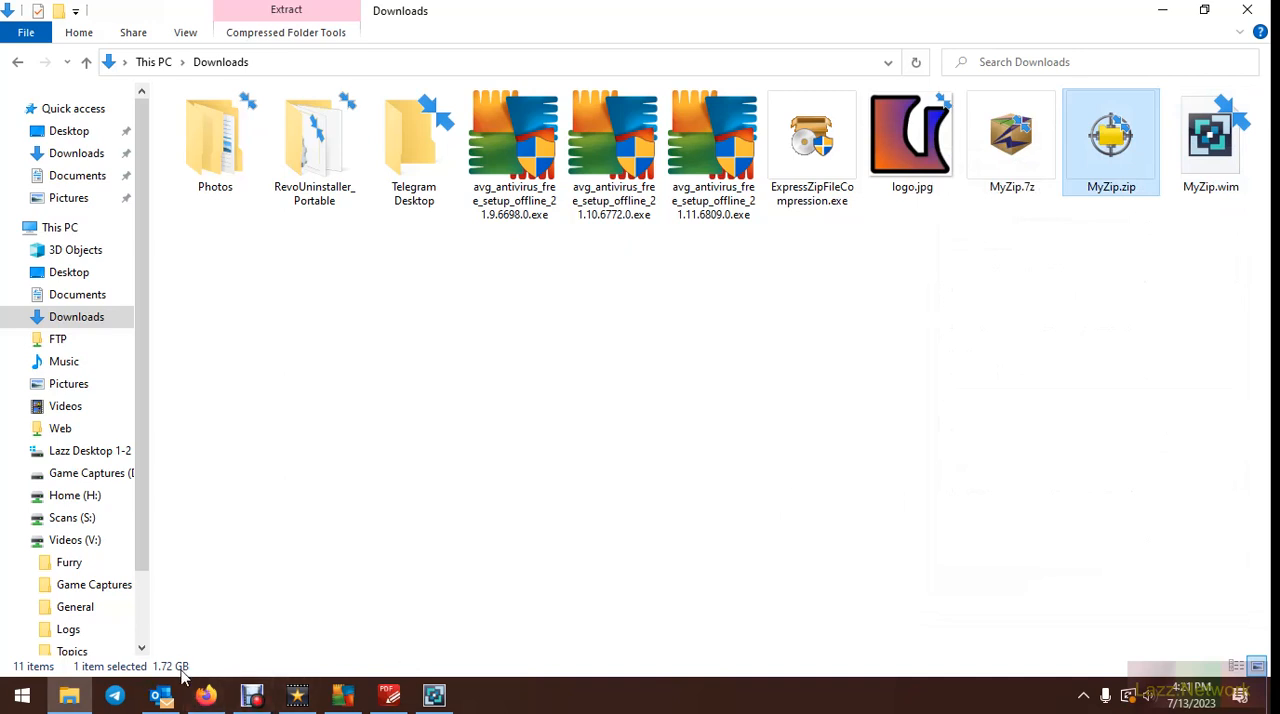
left_click(1216, 146)
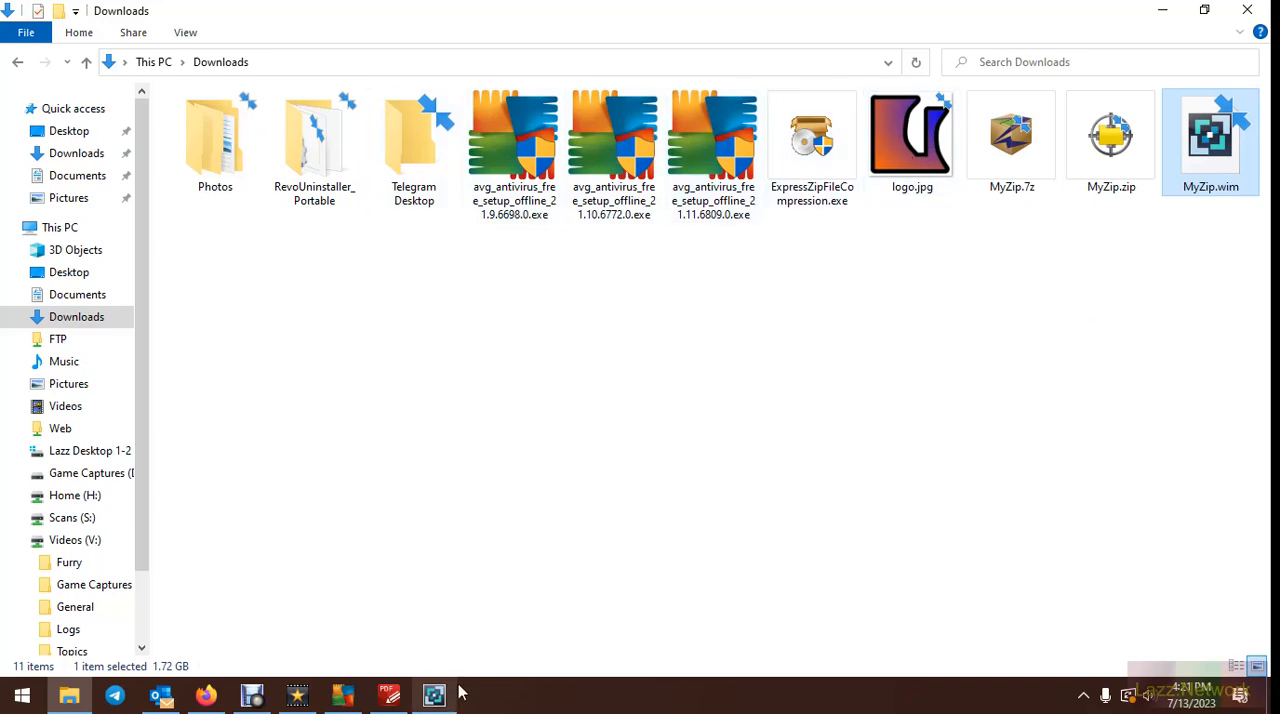
Switch to Express Zip and start creating a new archive
mouse_move(440, 695)
left_click(446, 604)
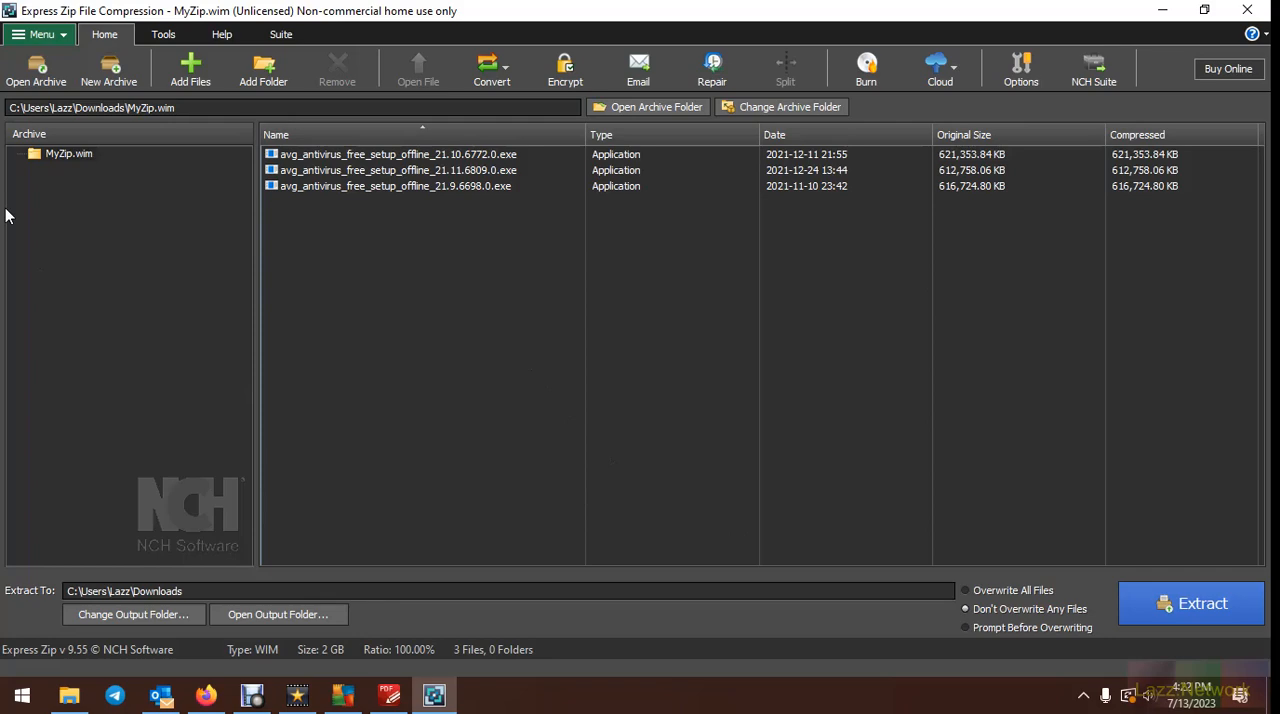
left_click(110, 72)
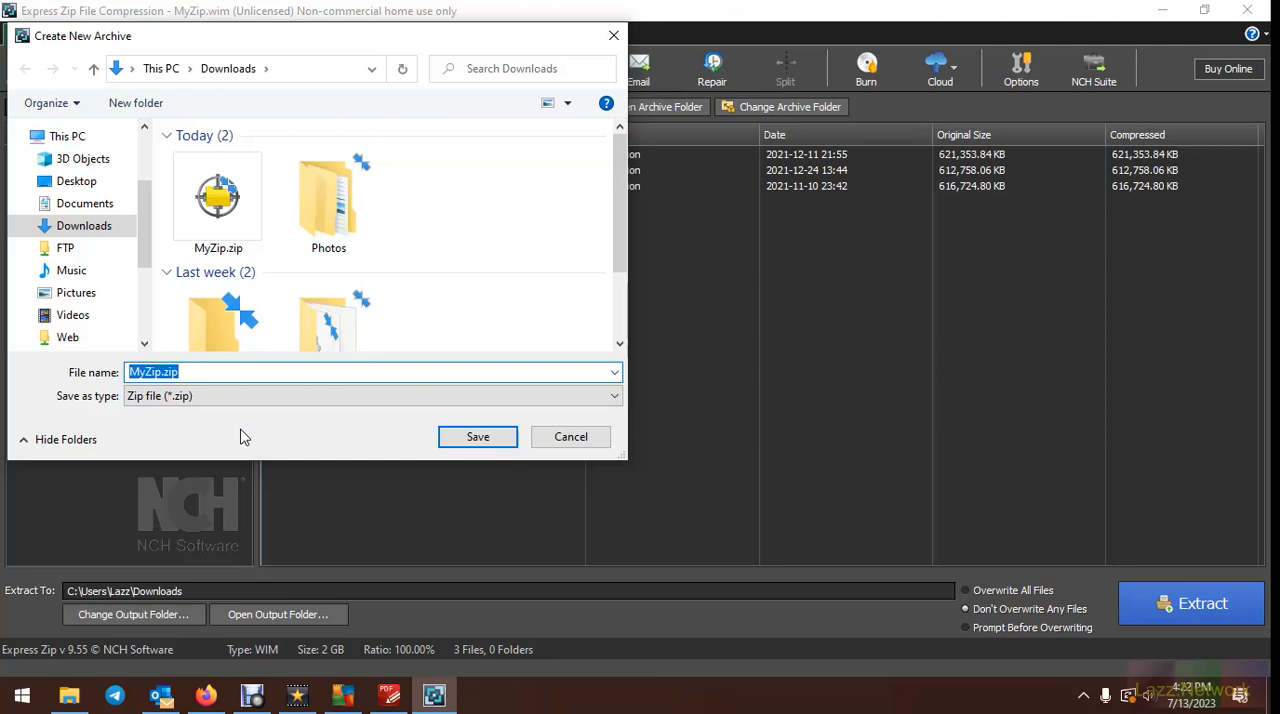
type("Phot")
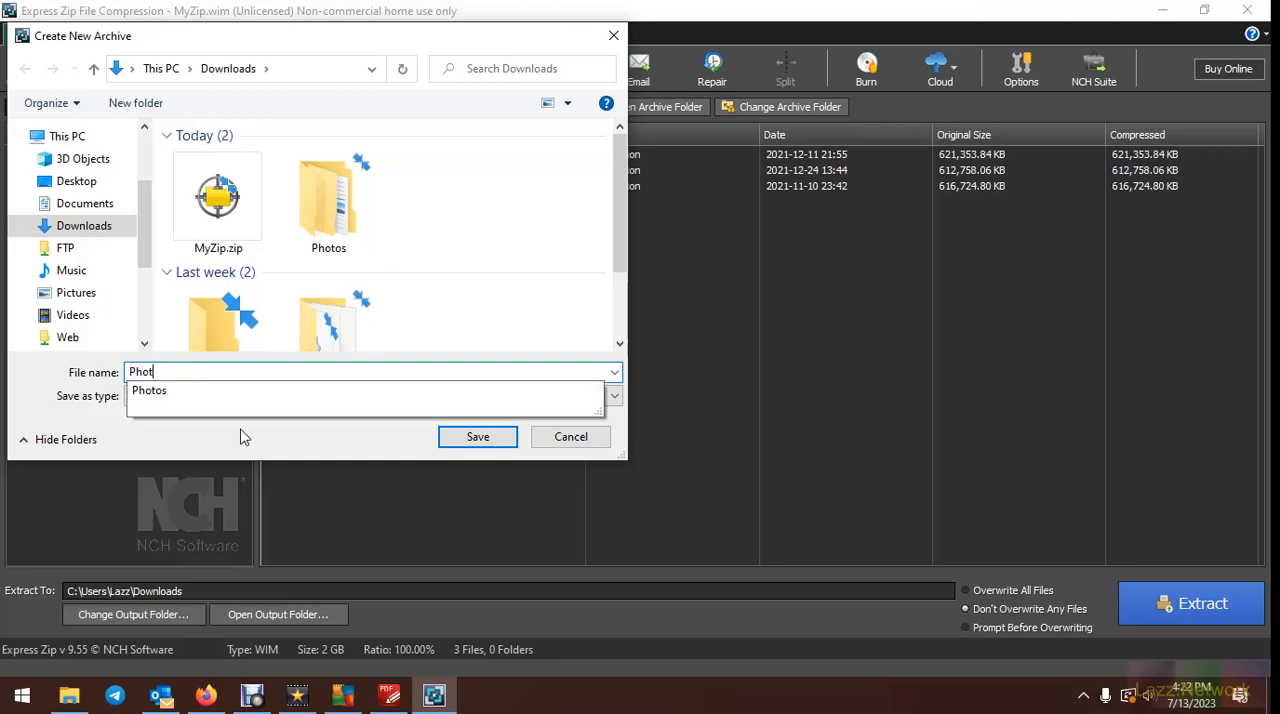
type("s")
key("BackSpace")
type("os")
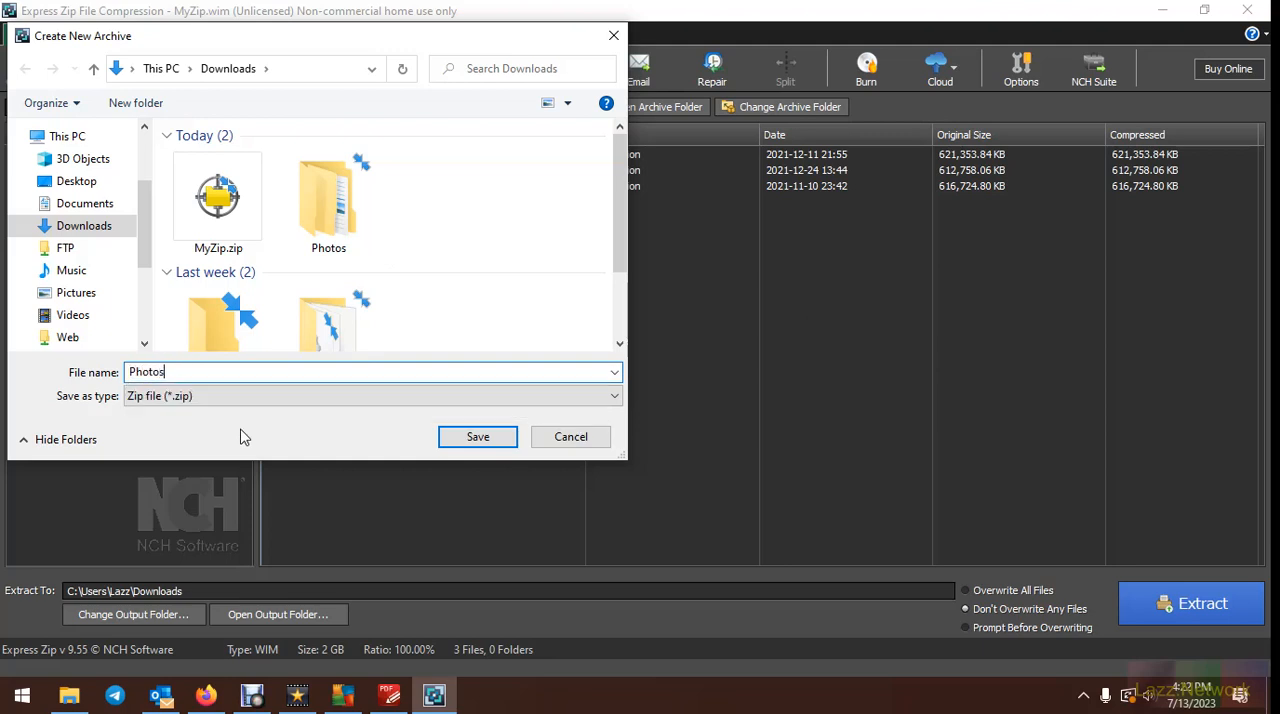
left_click(472, 438)
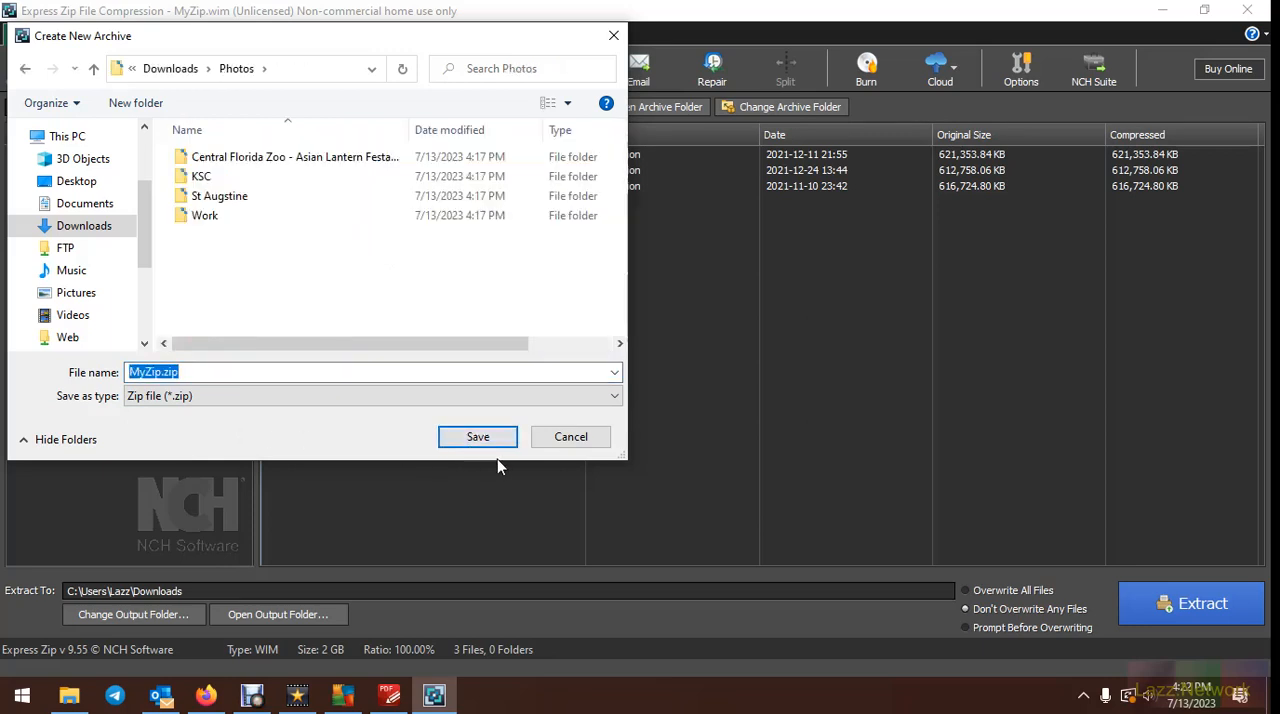
left_click(170, 68)
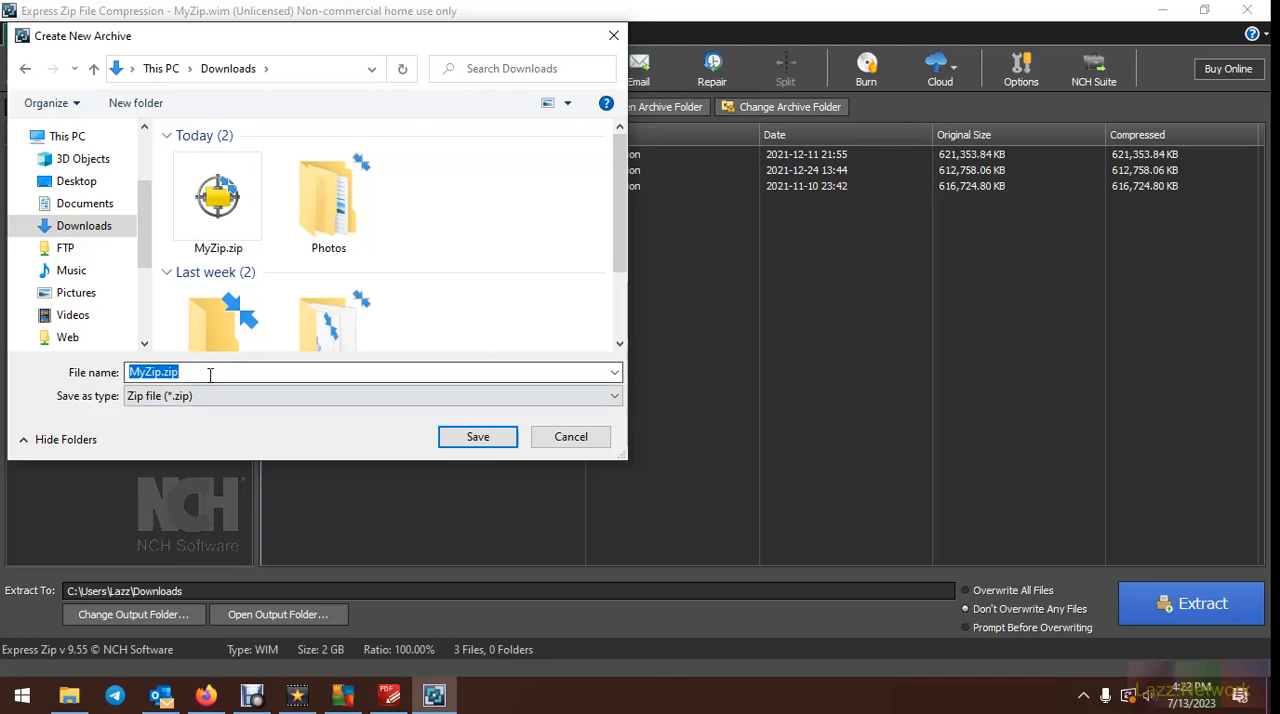
Save the new zip archive as Pics in Downloads and add the Photos folder to it
type("Pics")
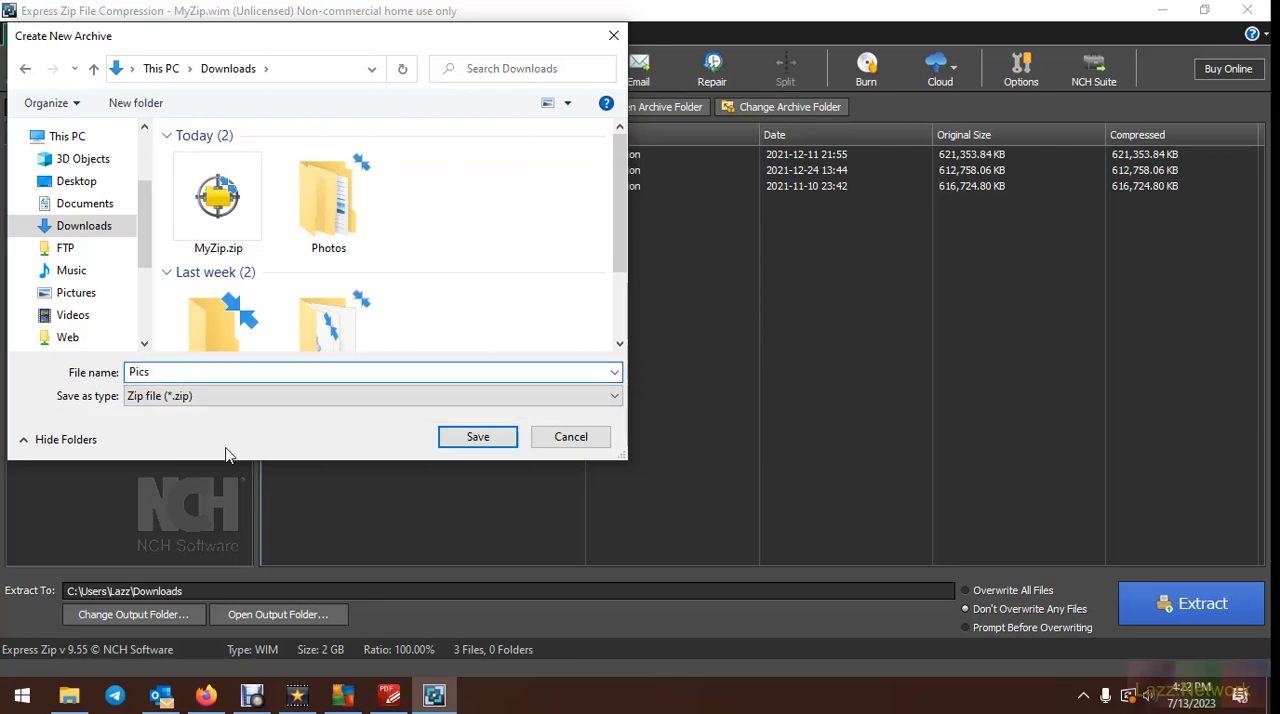
key("Return")
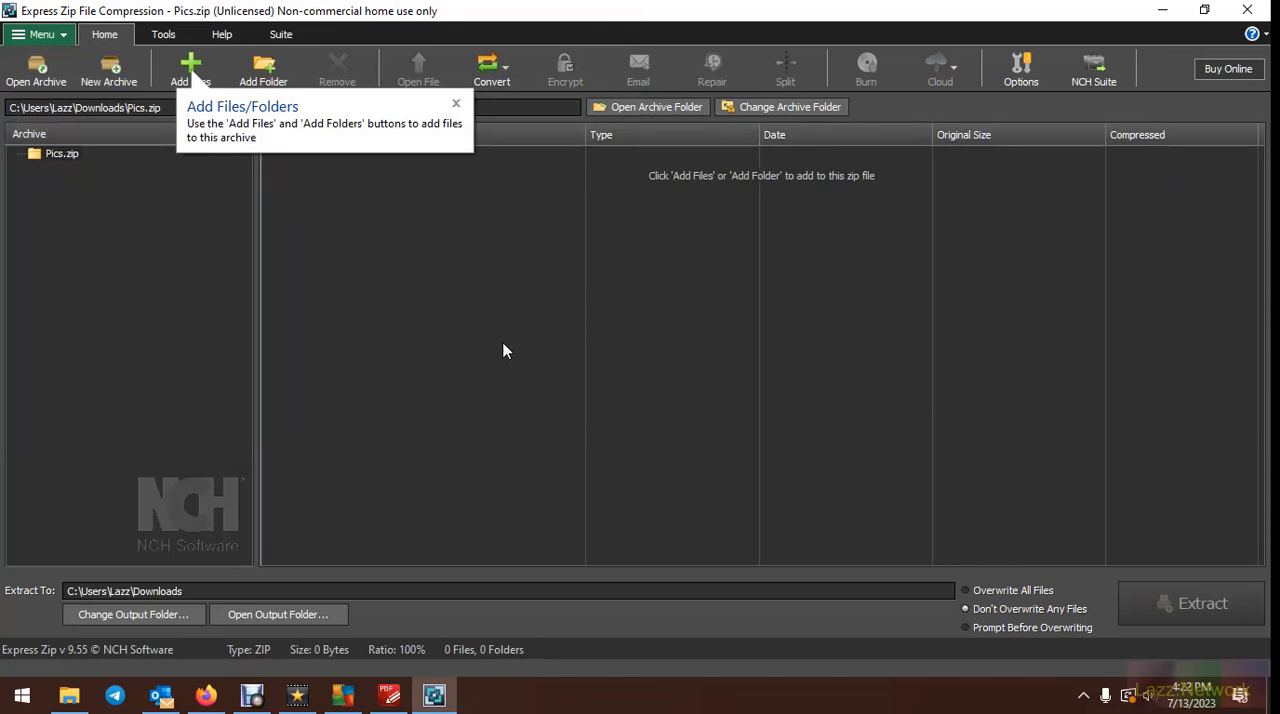
left_click(263, 67)
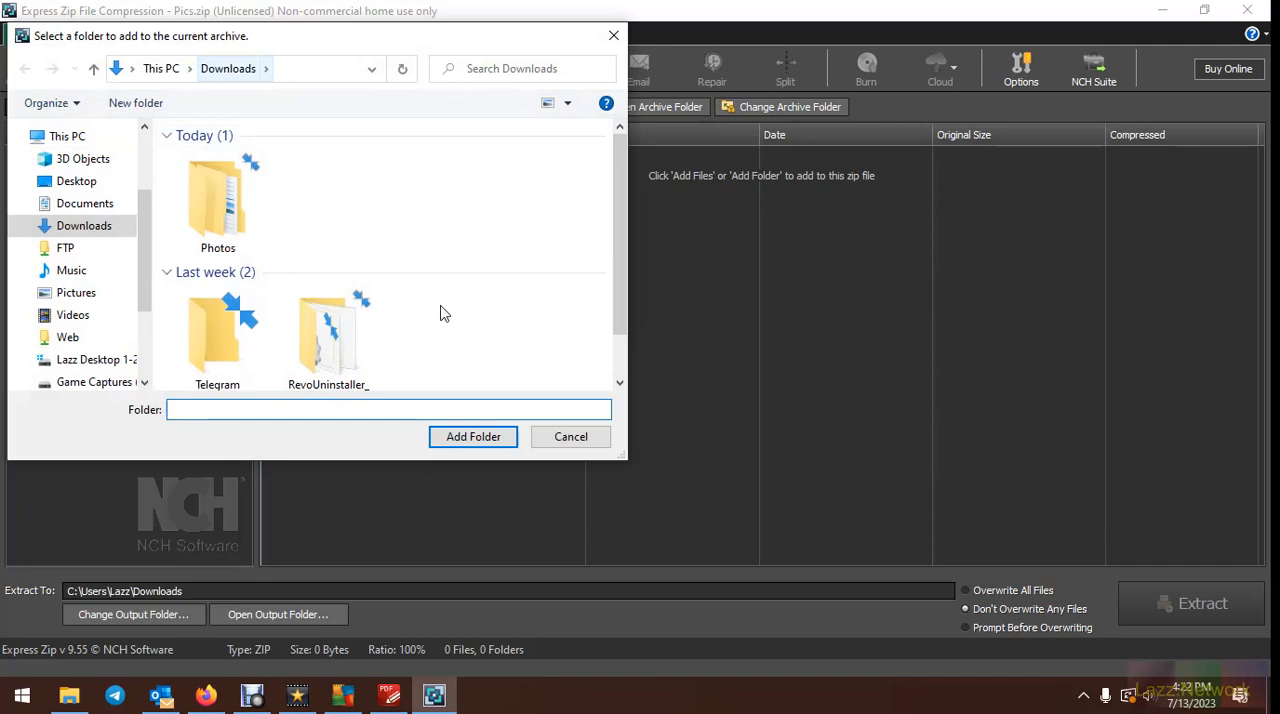
left_click(226, 203)
left_click(483, 435)
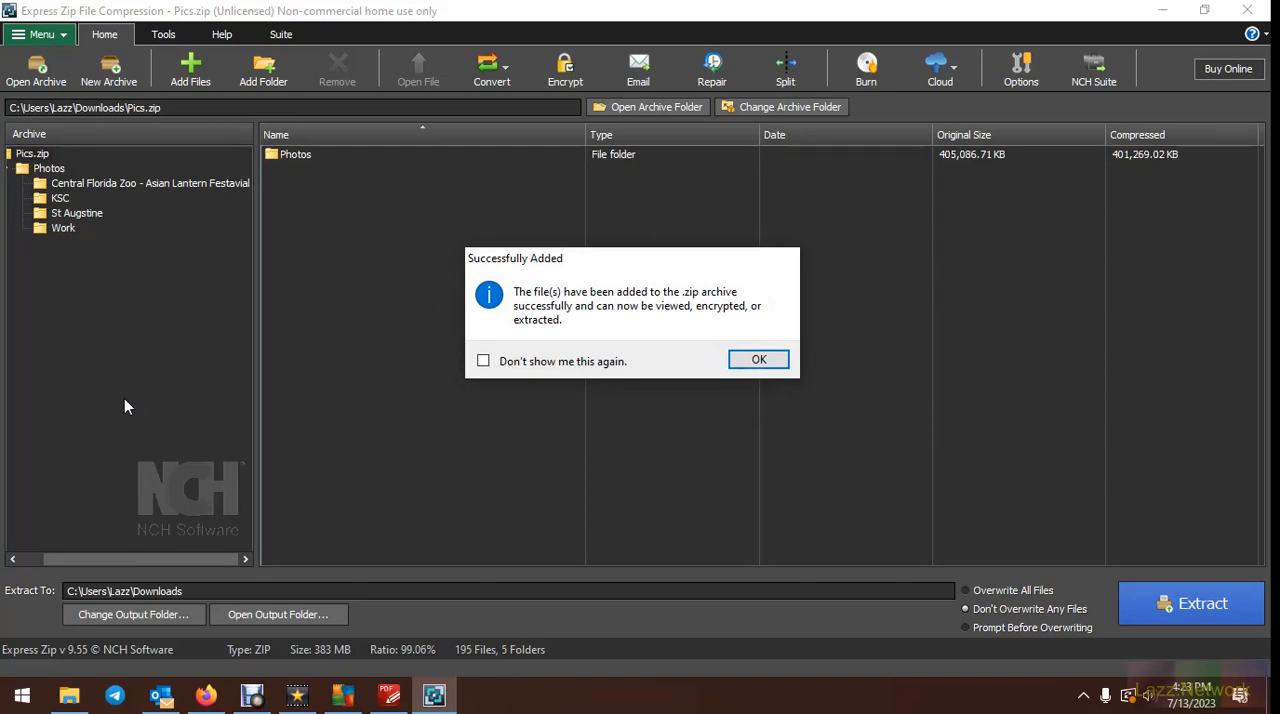
left_click(760, 362)
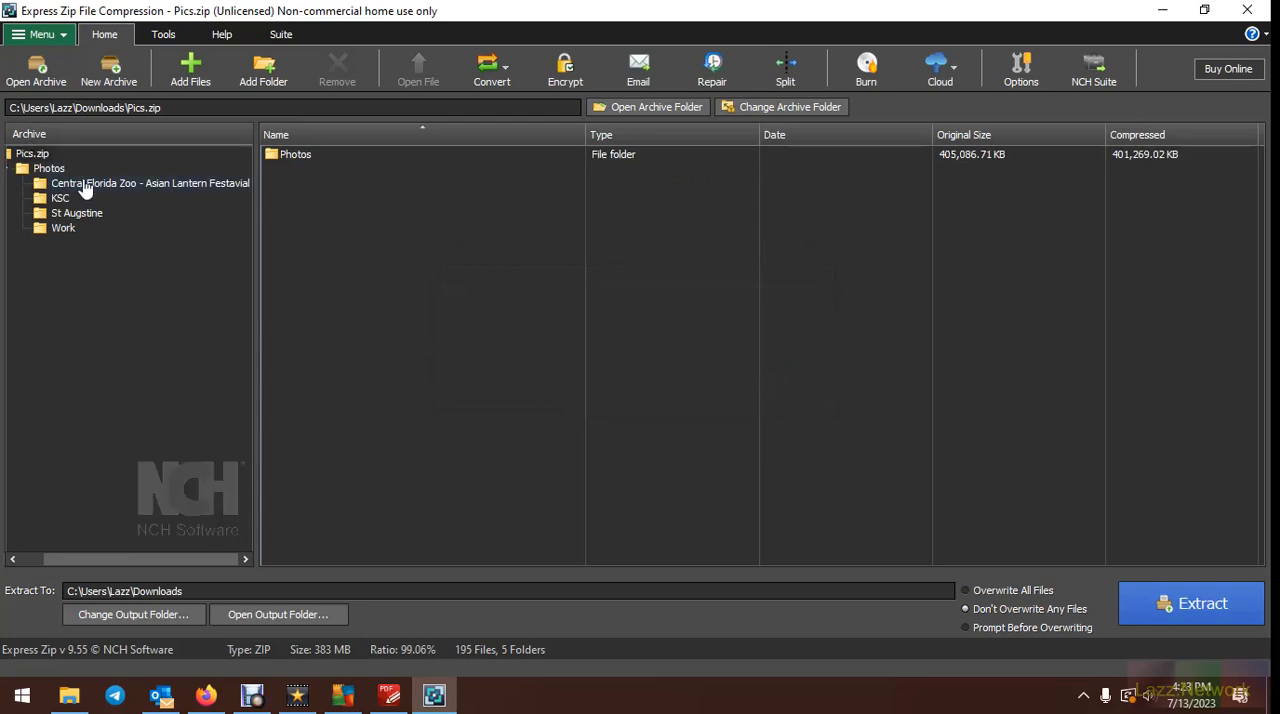
Examine the photo files in the Central Florida Zoo, KSC, St Augstine and Work subfolders of Pics.zip
left_click(85, 188)
scroll(555, 320, "down", 3)
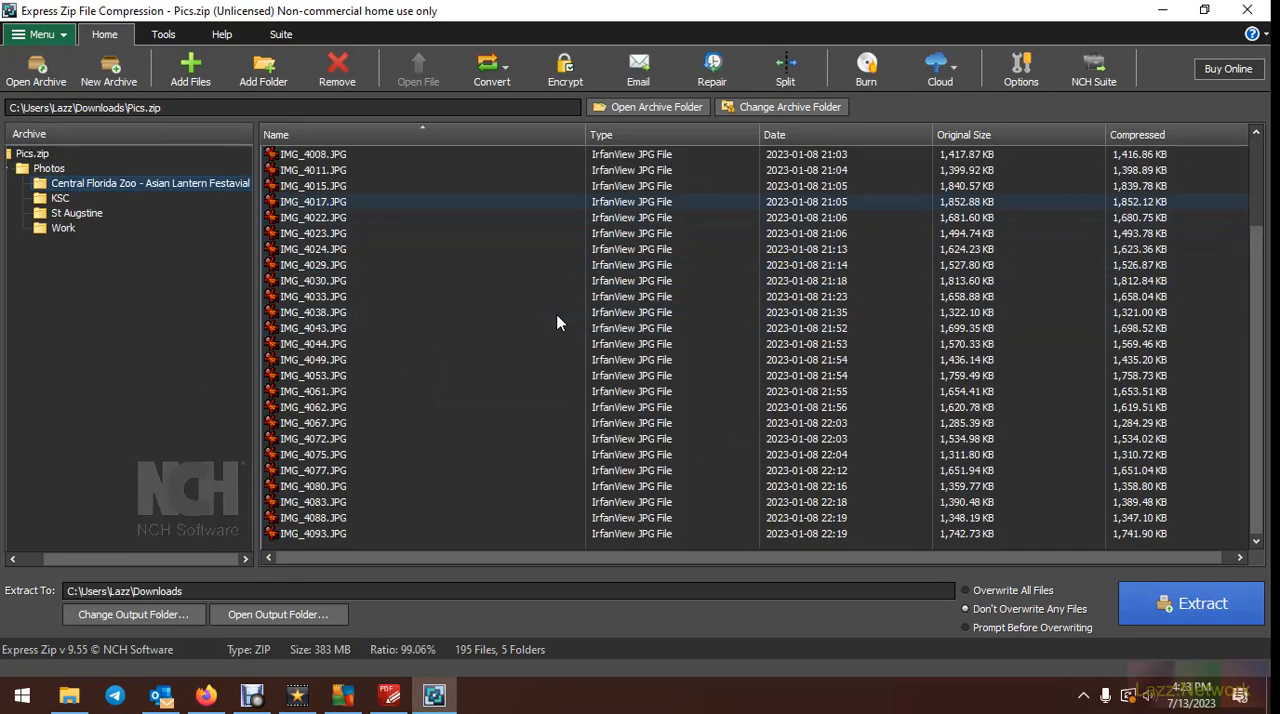
scroll(557, 322, "up", 3)
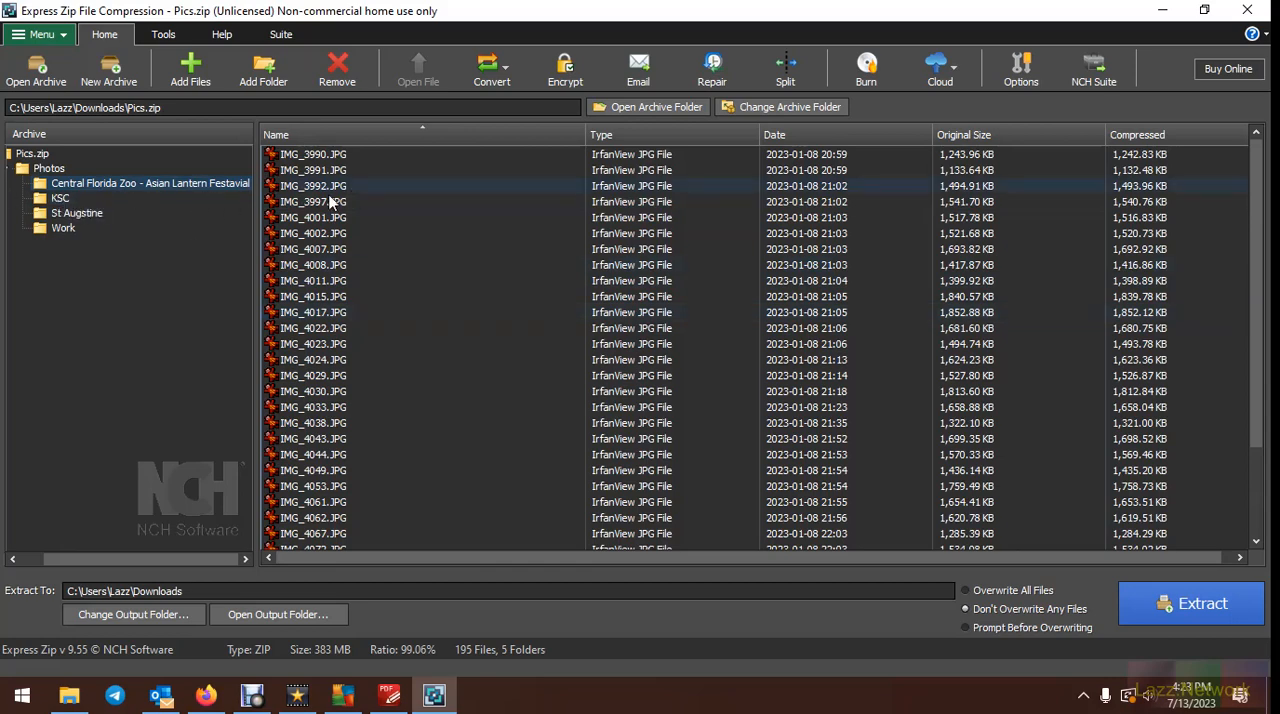
left_click(63, 201)
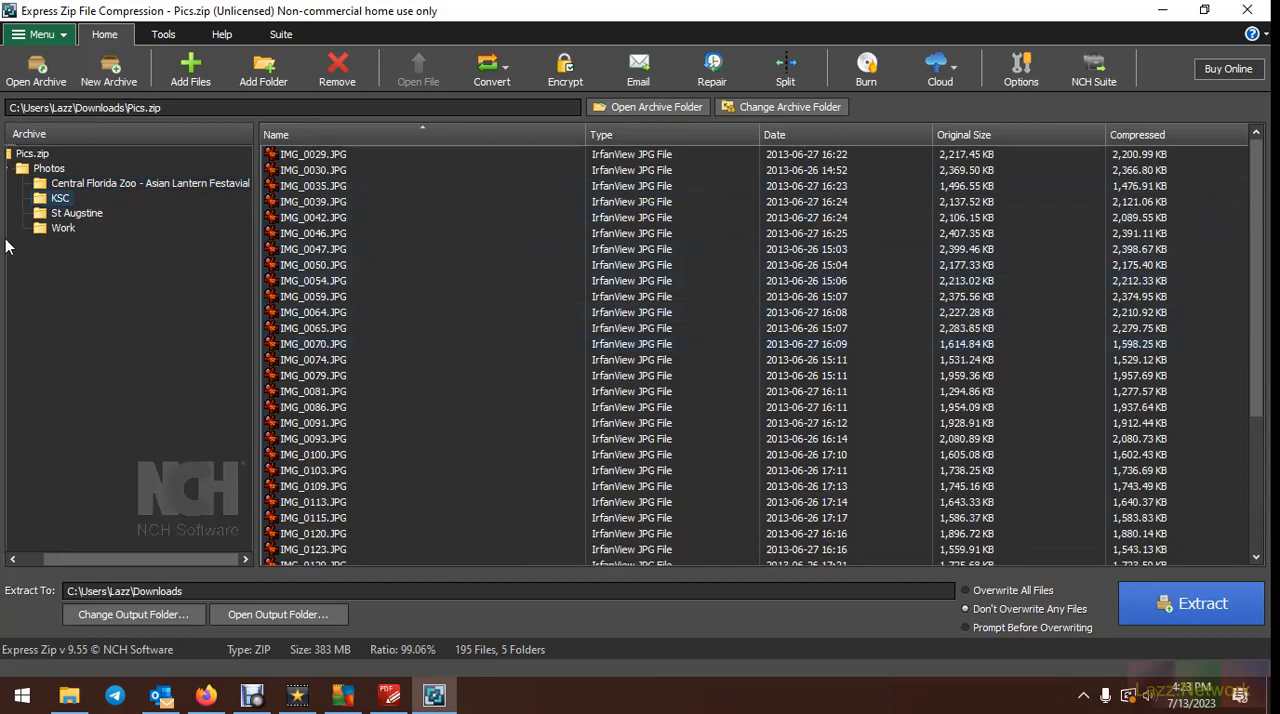
left_click(97, 216)
left_click(70, 230)
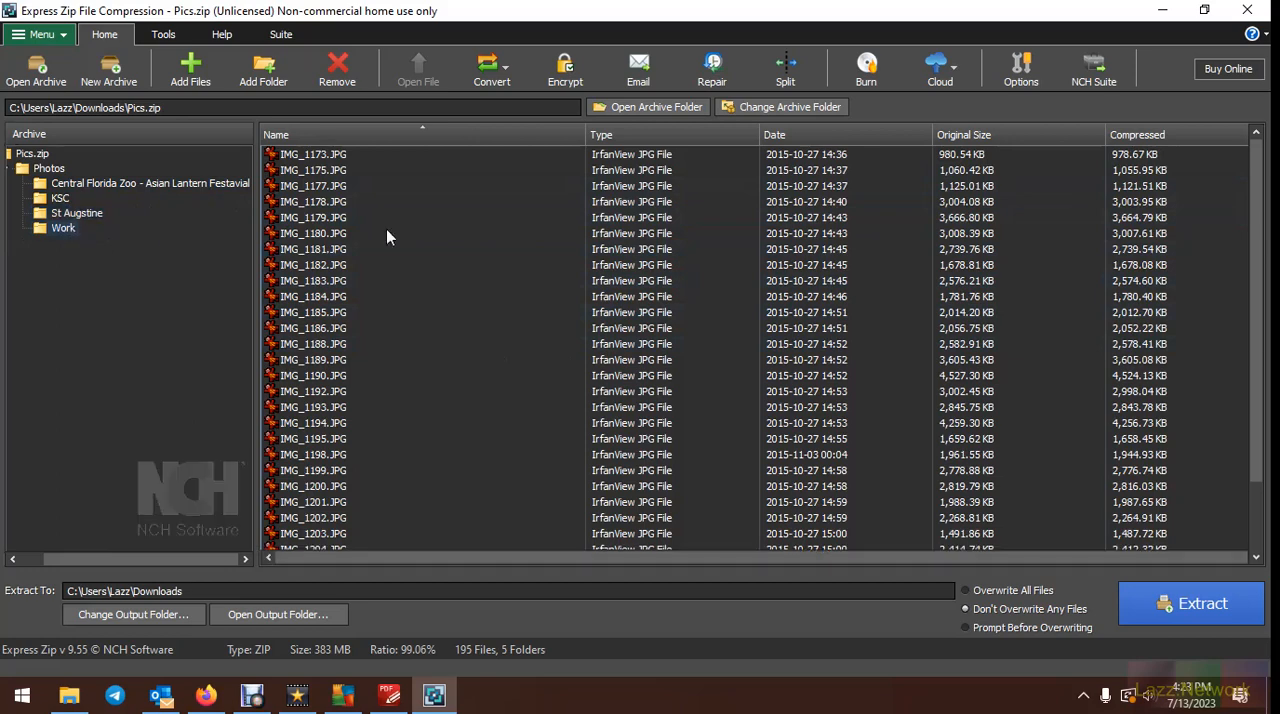
scroll(506, 291, "down", 5)
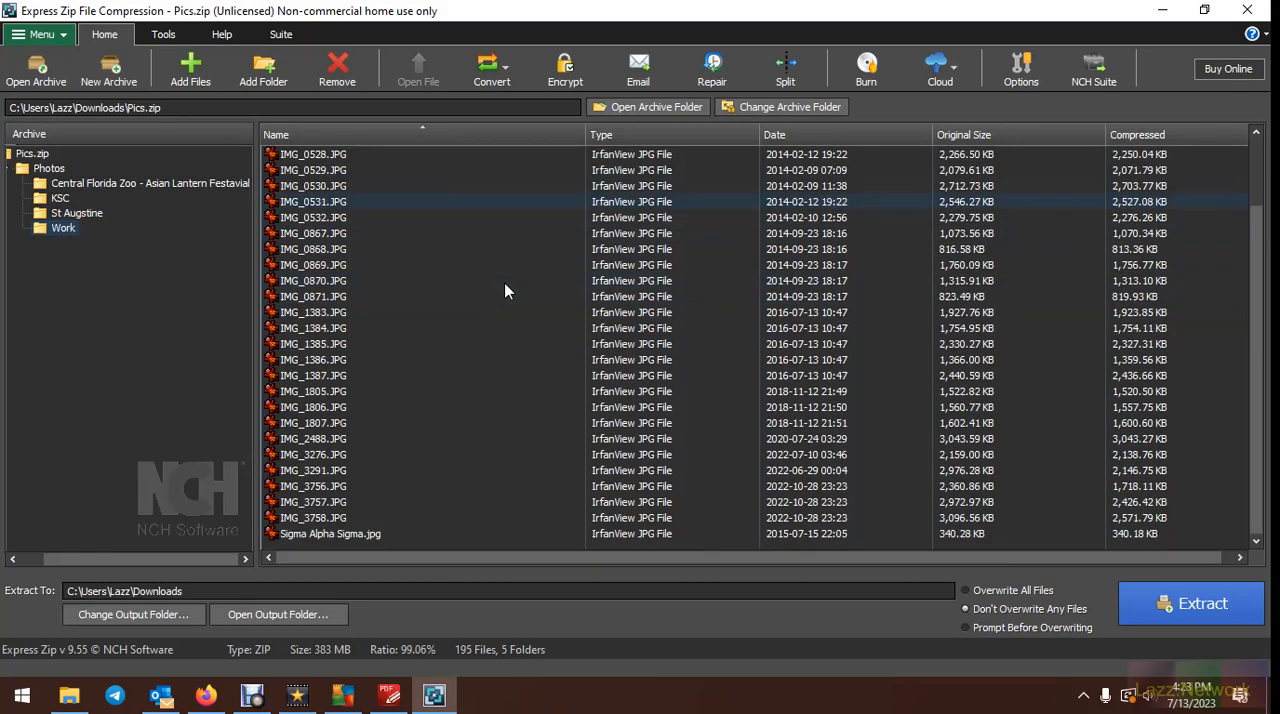
scroll(612, 372, "up", 2)
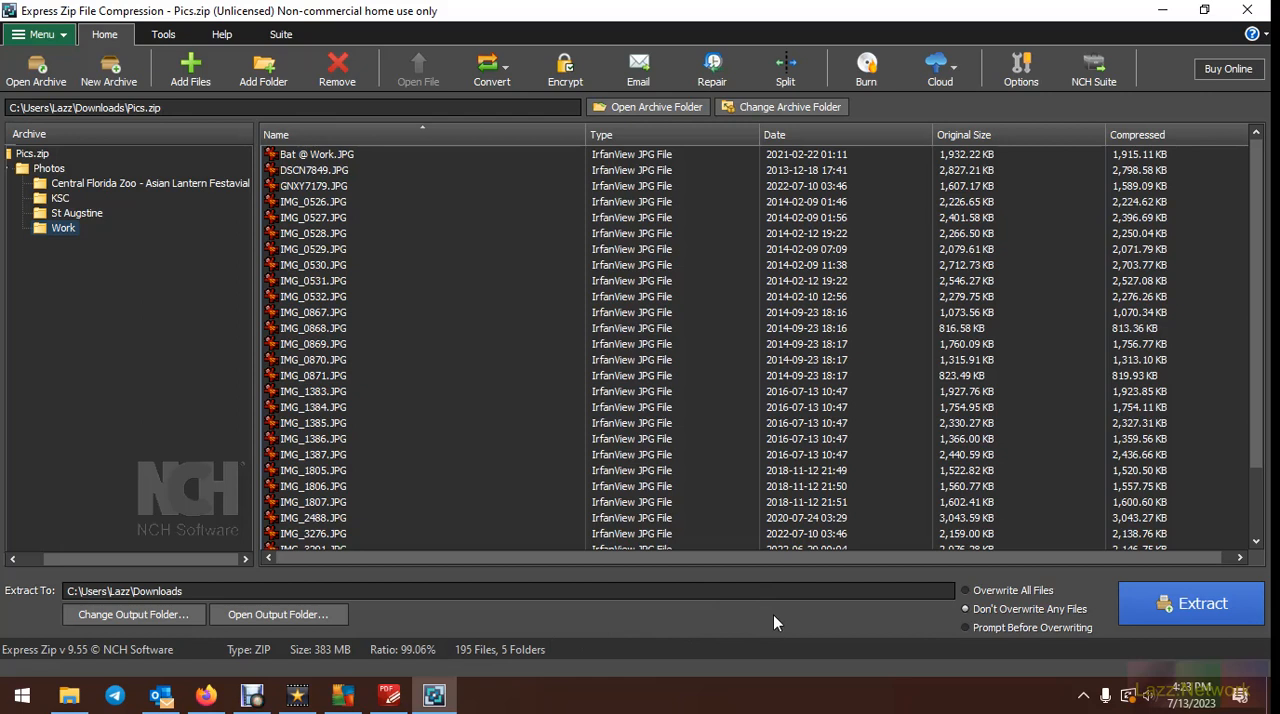
left_click(47, 156)
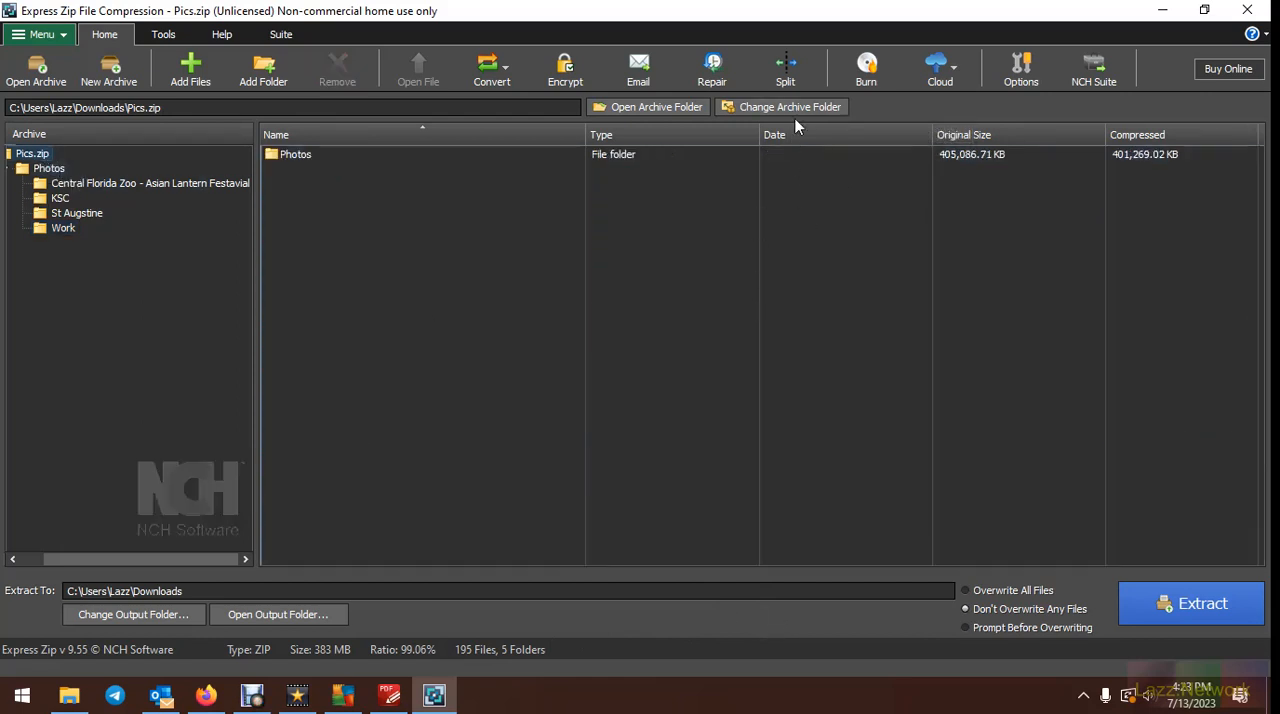
Split Pics.zip into 100 MB parts saved as Pics-split.zip in the Downloads folder
left_click(788, 68)
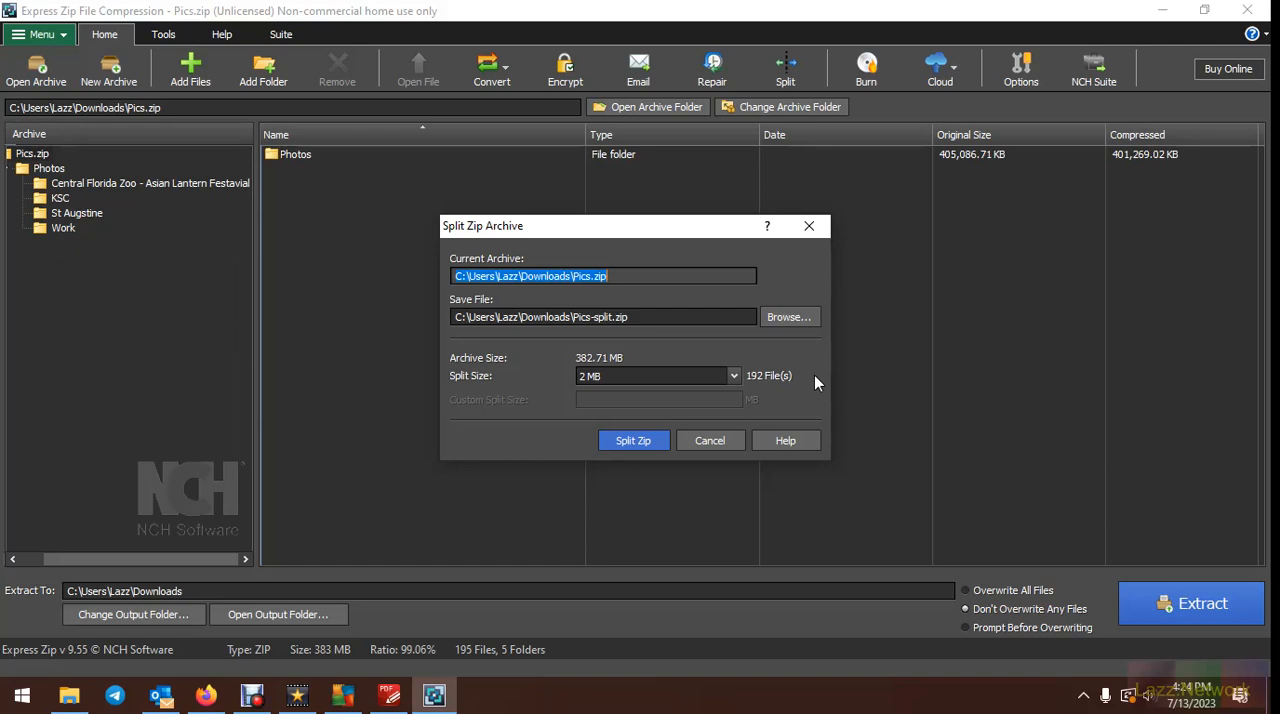
left_click(738, 376)
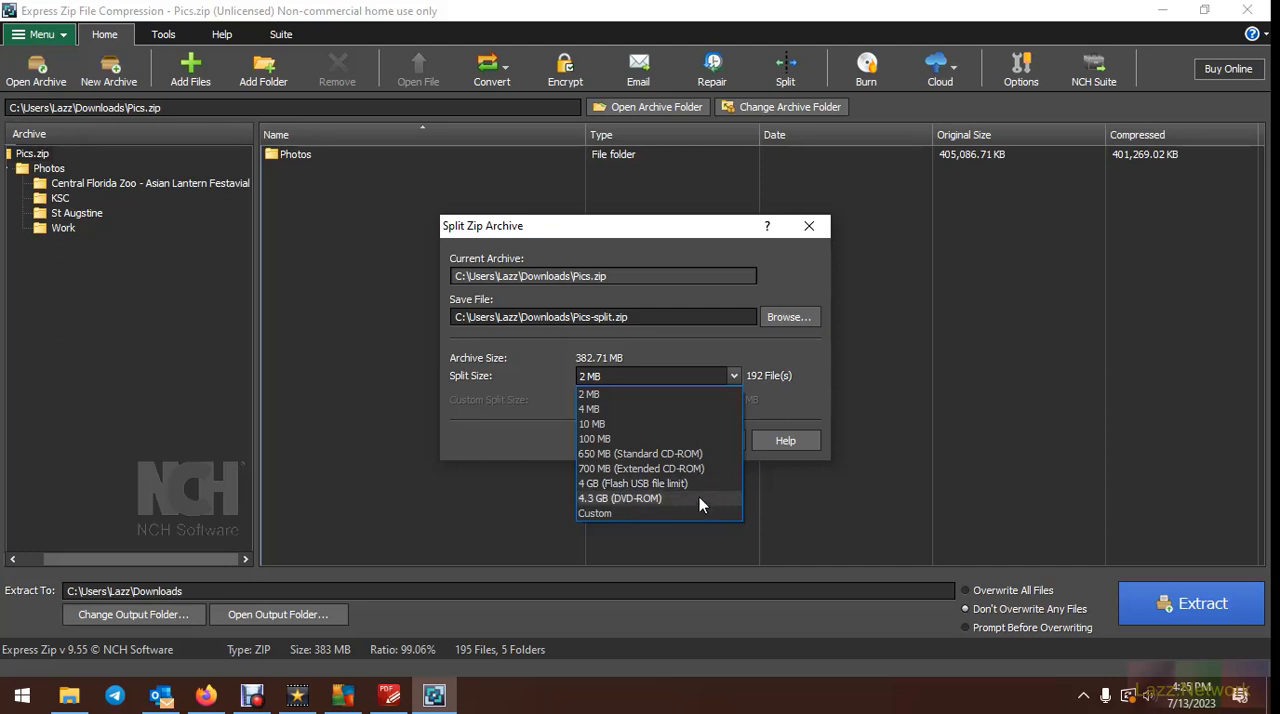
left_click(697, 437)
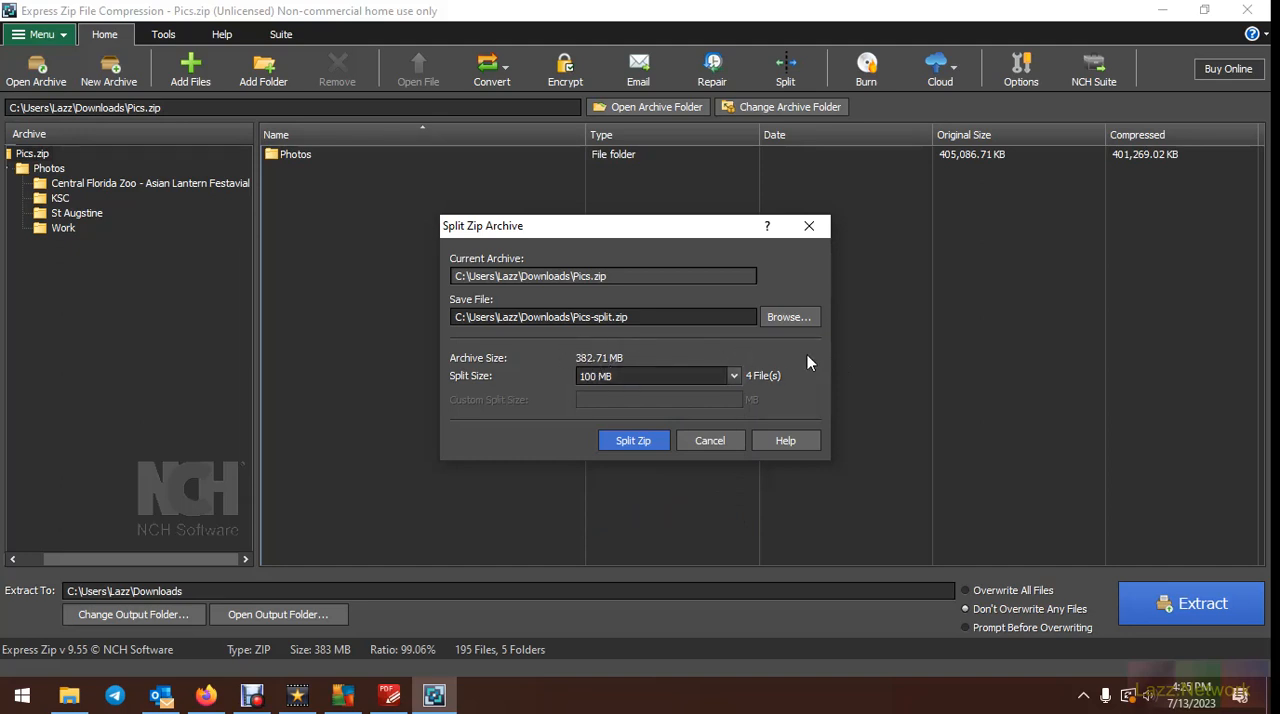
left_click(635, 439)
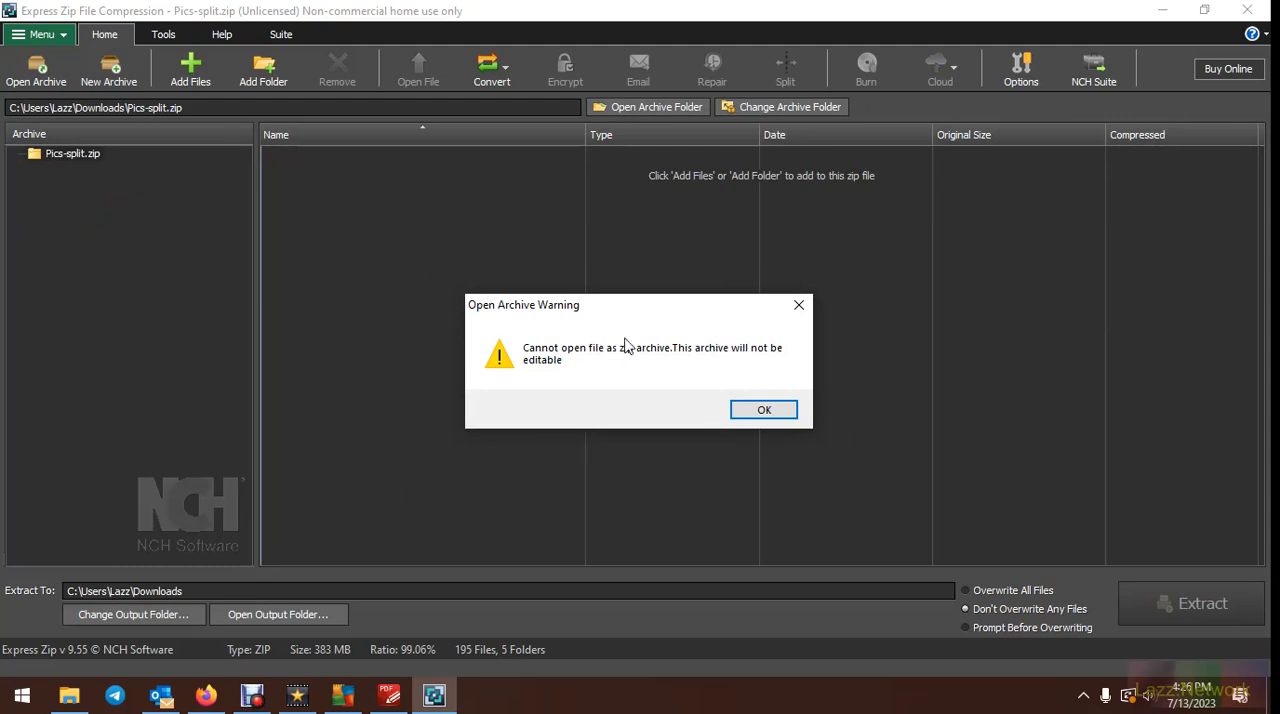
left_click(764, 411)
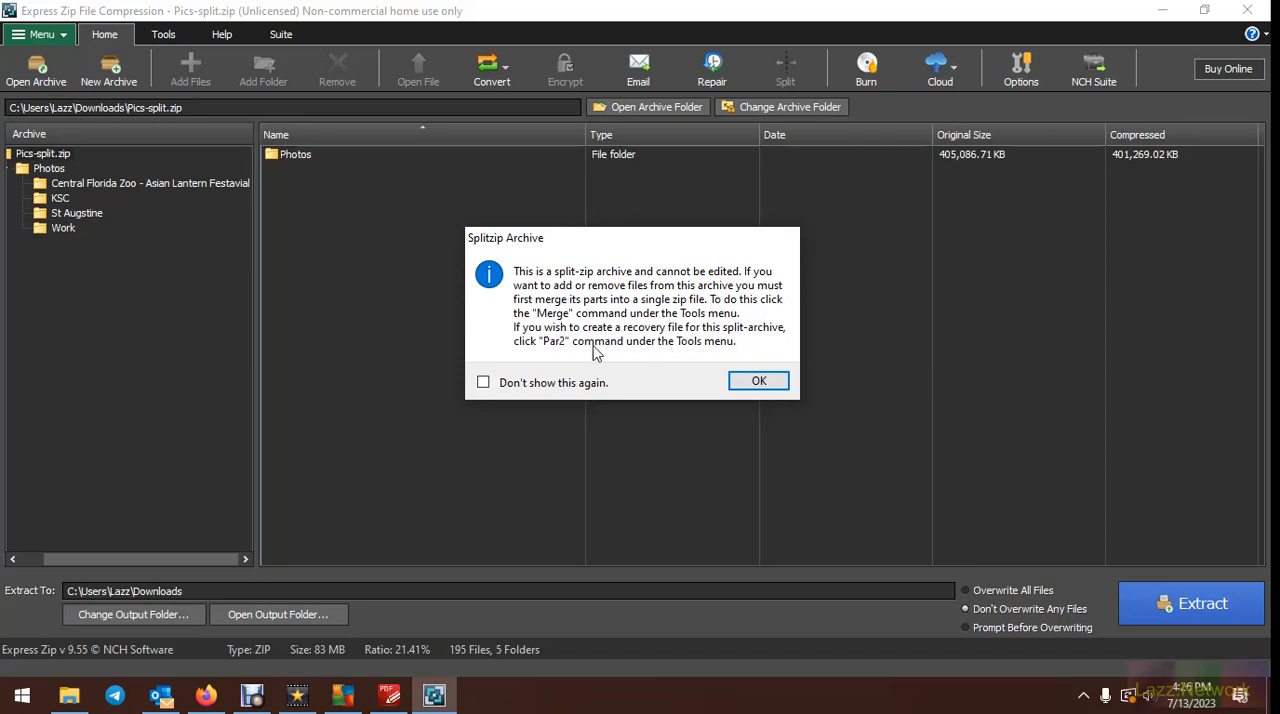
left_click(762, 383)
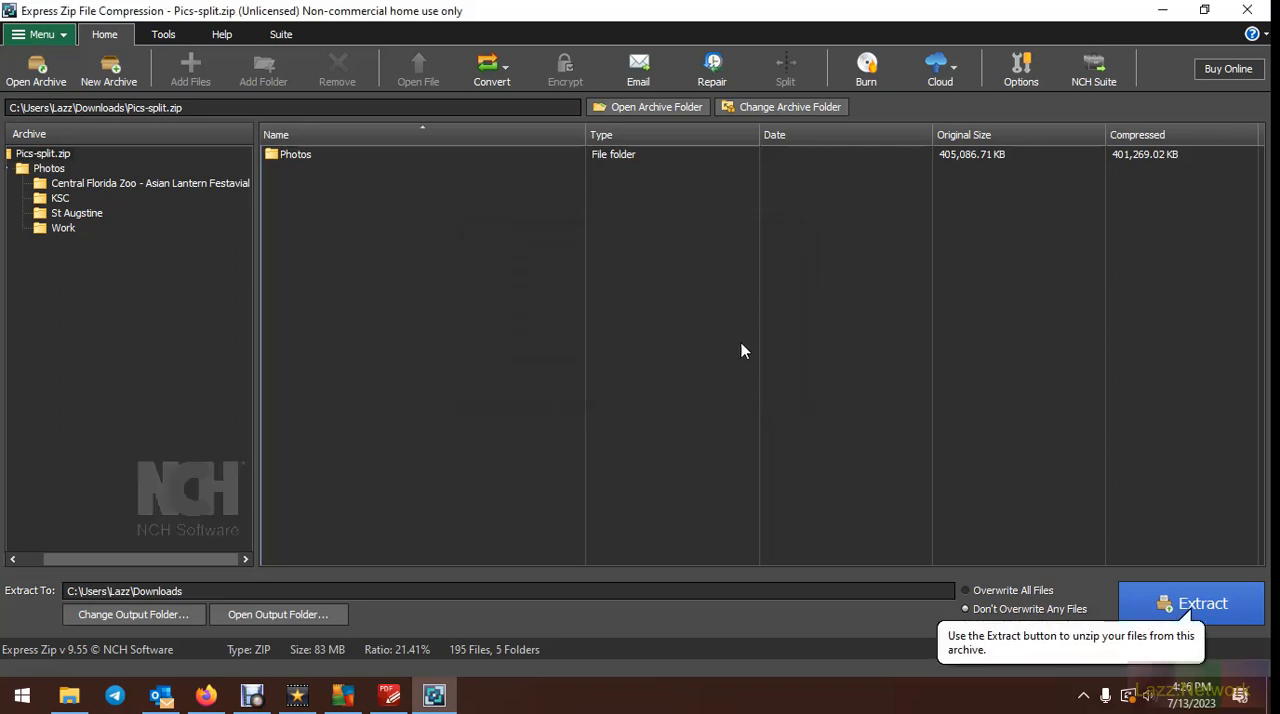
left_click(48, 168)
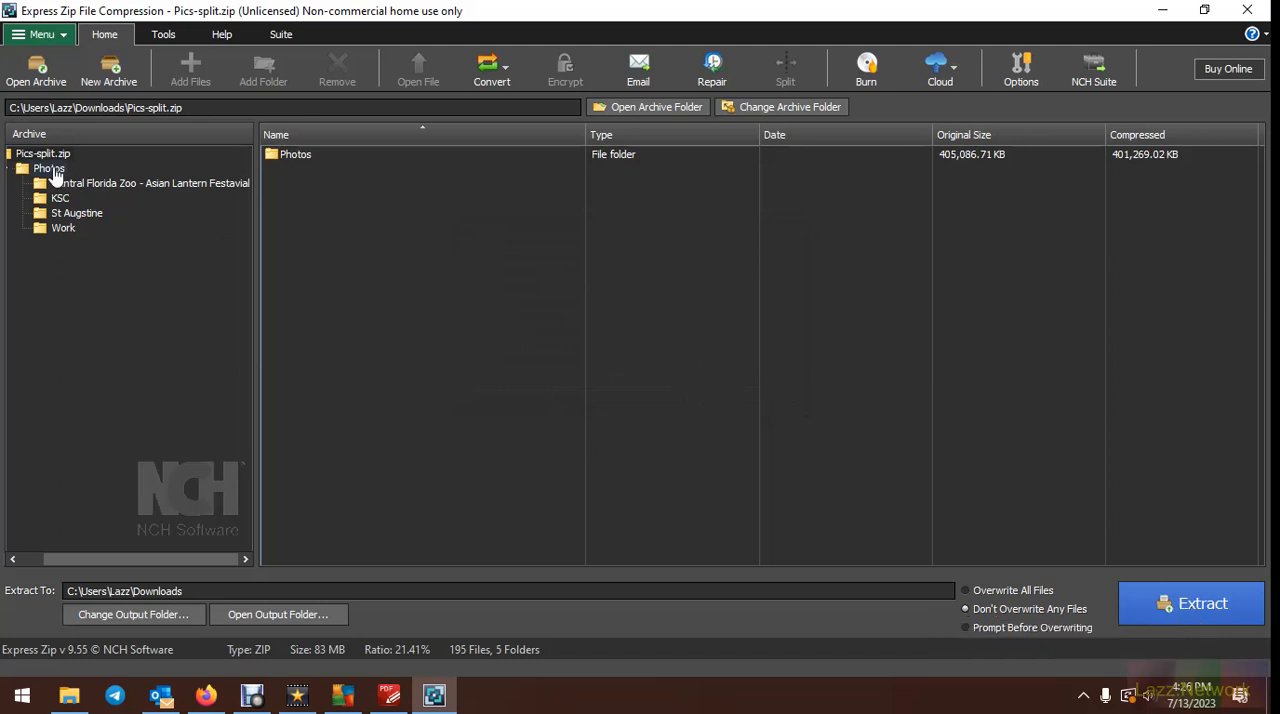
left_click(44, 155)
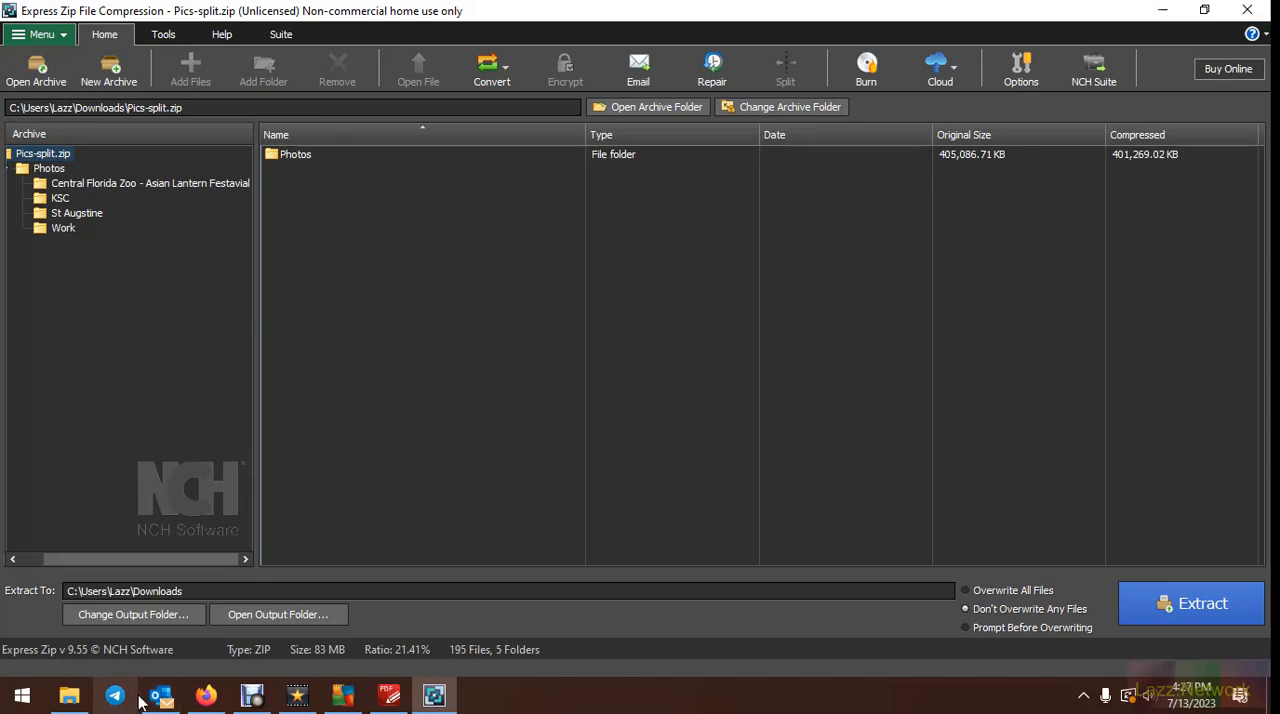
Switch to File Explorer to look at the split archive's parts in Downloads, and return to the archive in Express Zip
left_click(69, 697)
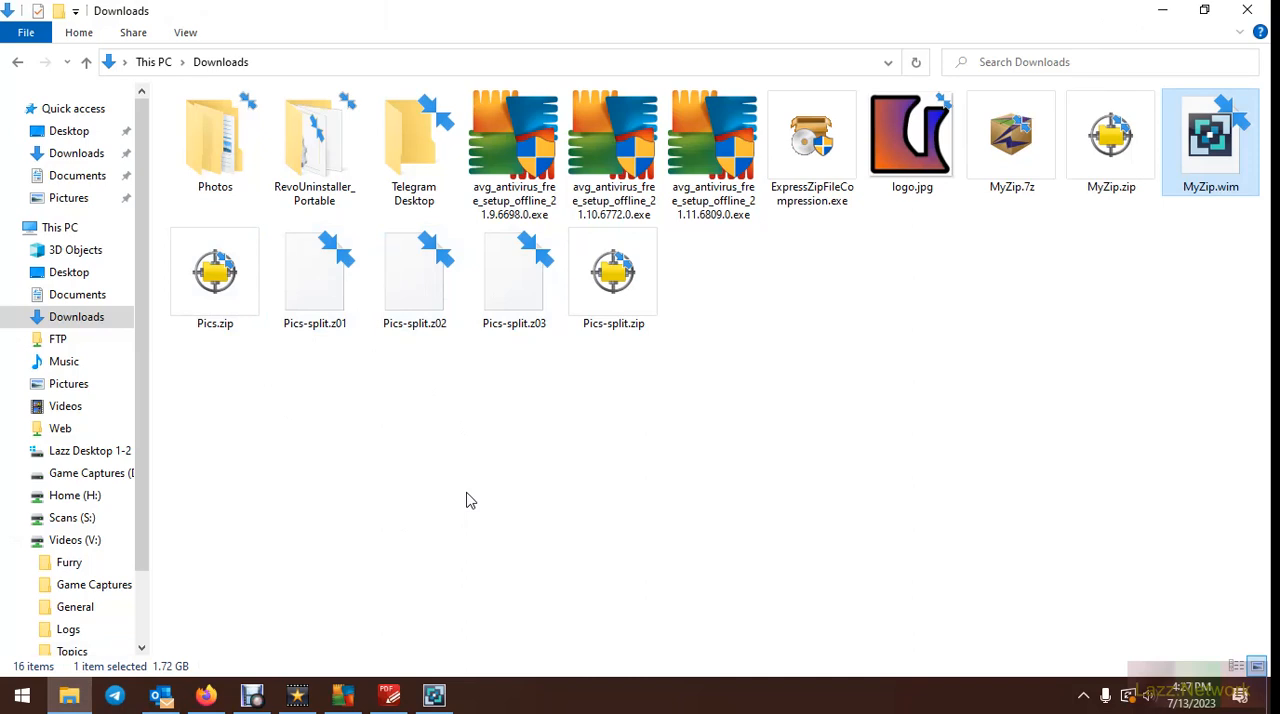
mouse_move(650, 311)
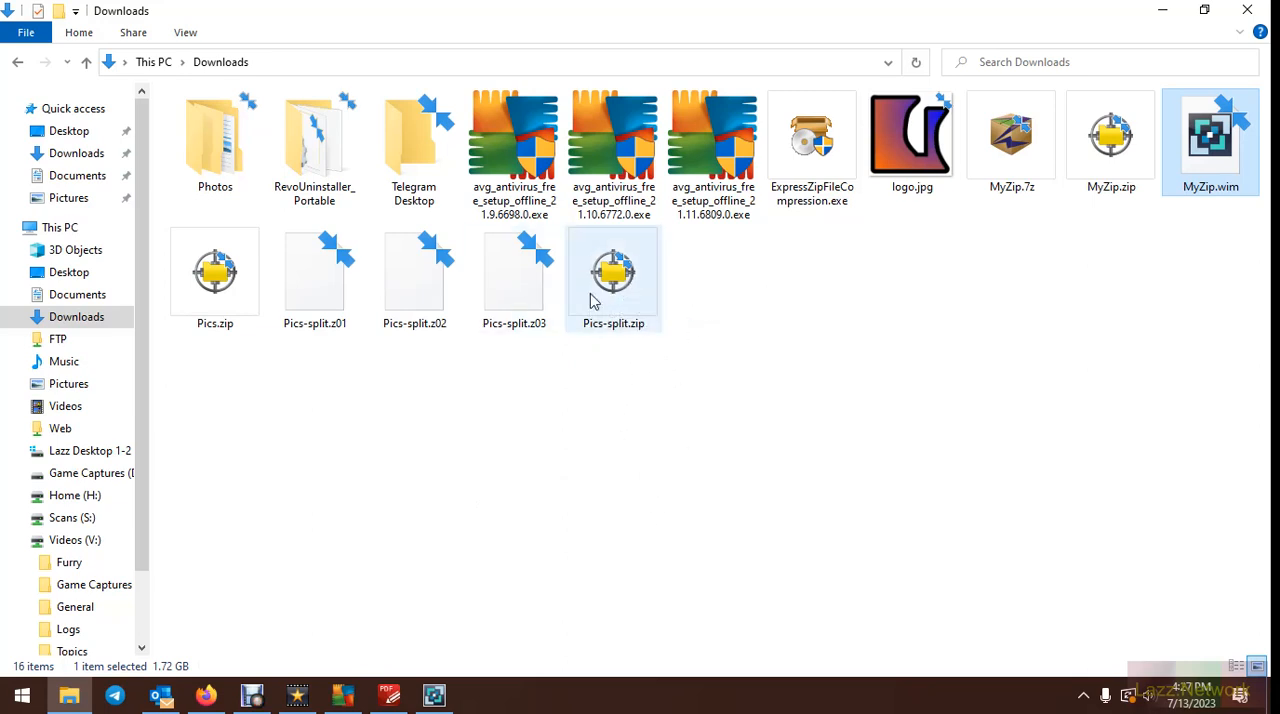
mouse_move(590, 294)
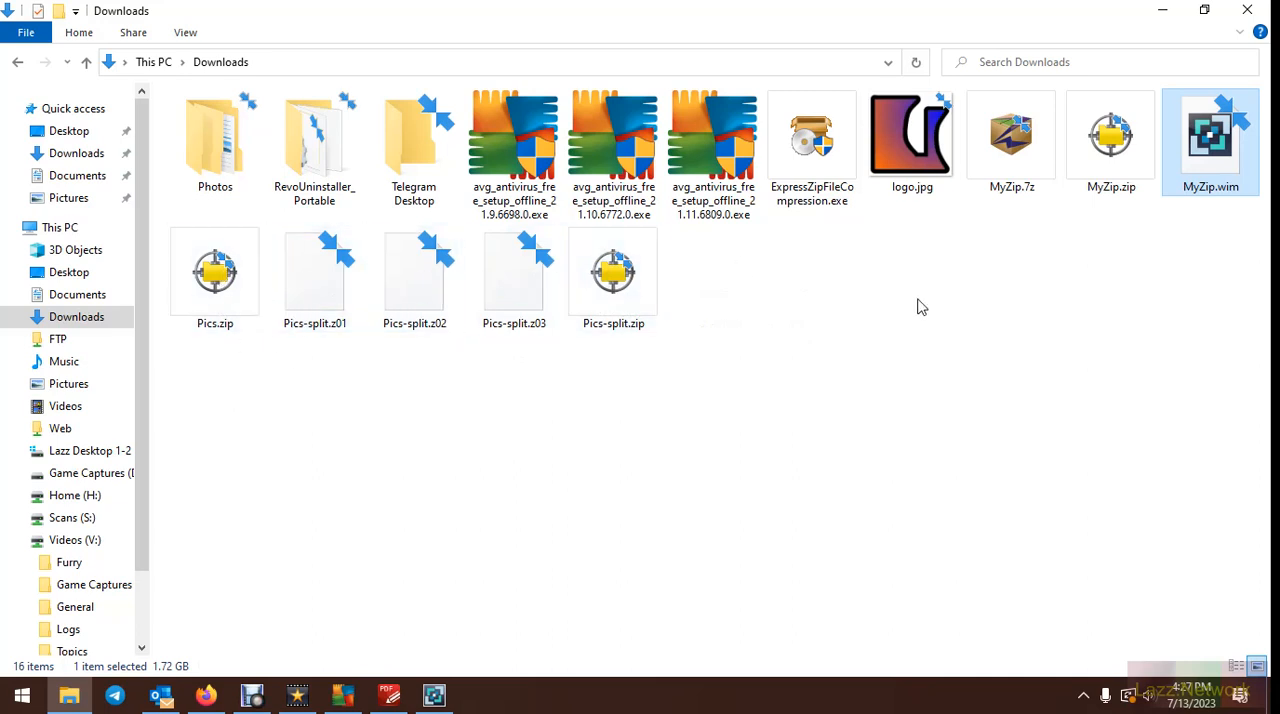
left_click(434, 695)
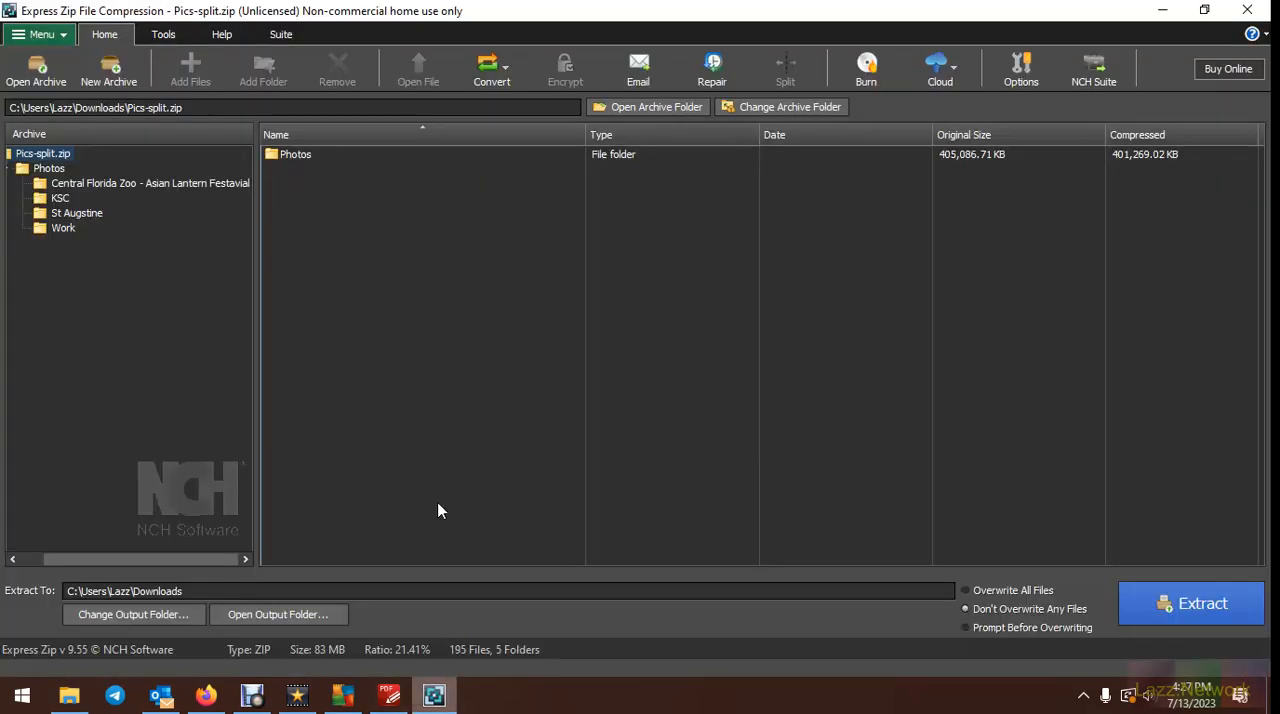
left_click(97, 218)
left_click(40, 154)
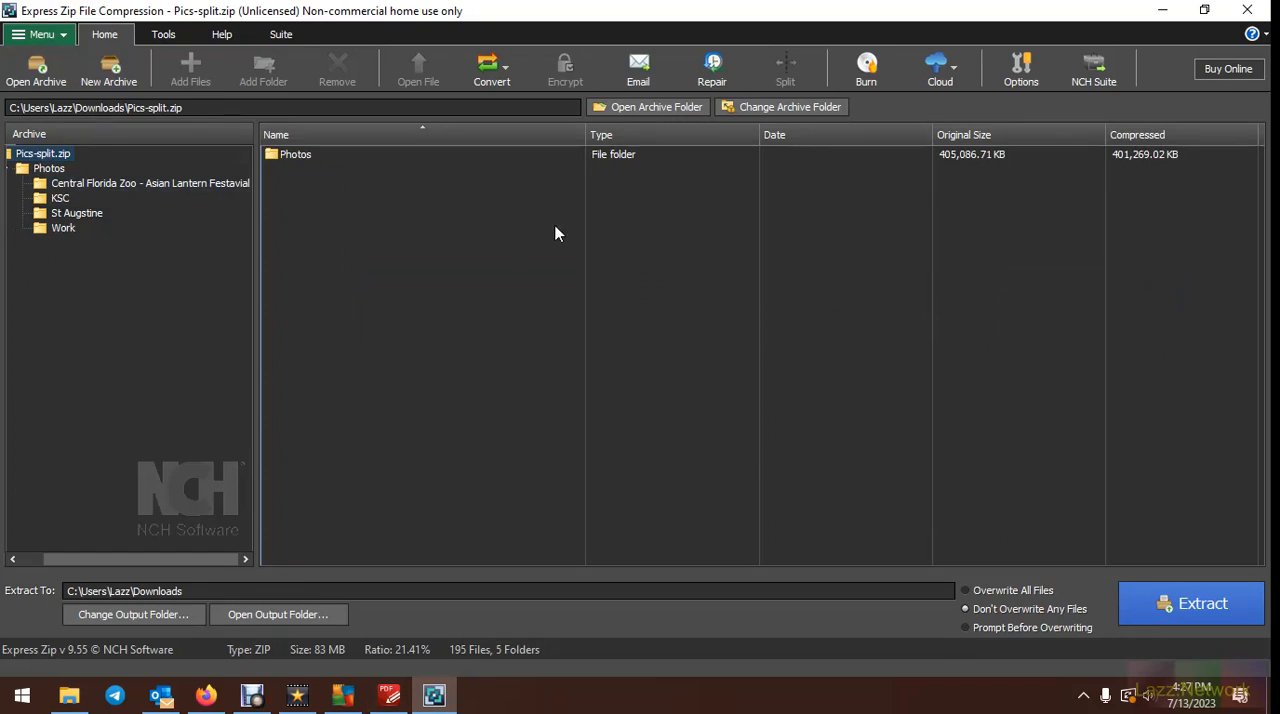
Switch to File Explorer and check the sizes of Pics-split.zip and its z01, z02 and z03 parts
left_click(240, 614)
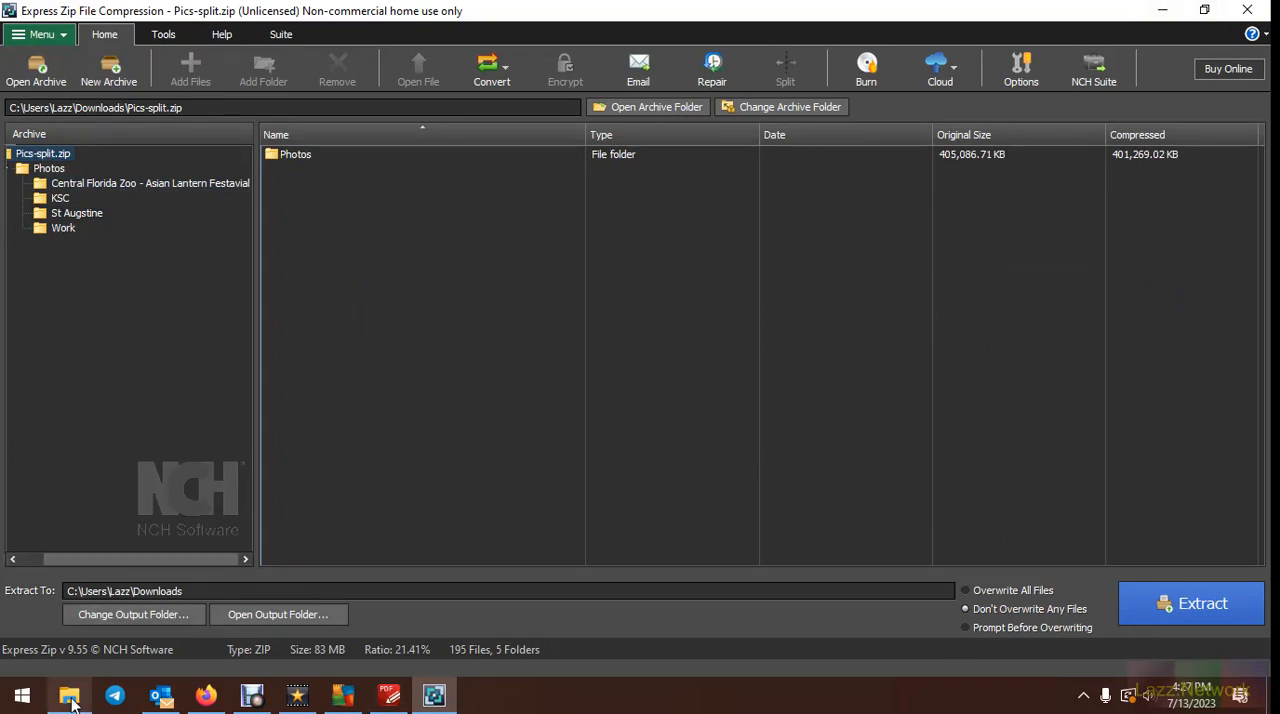
left_click(640, 285)
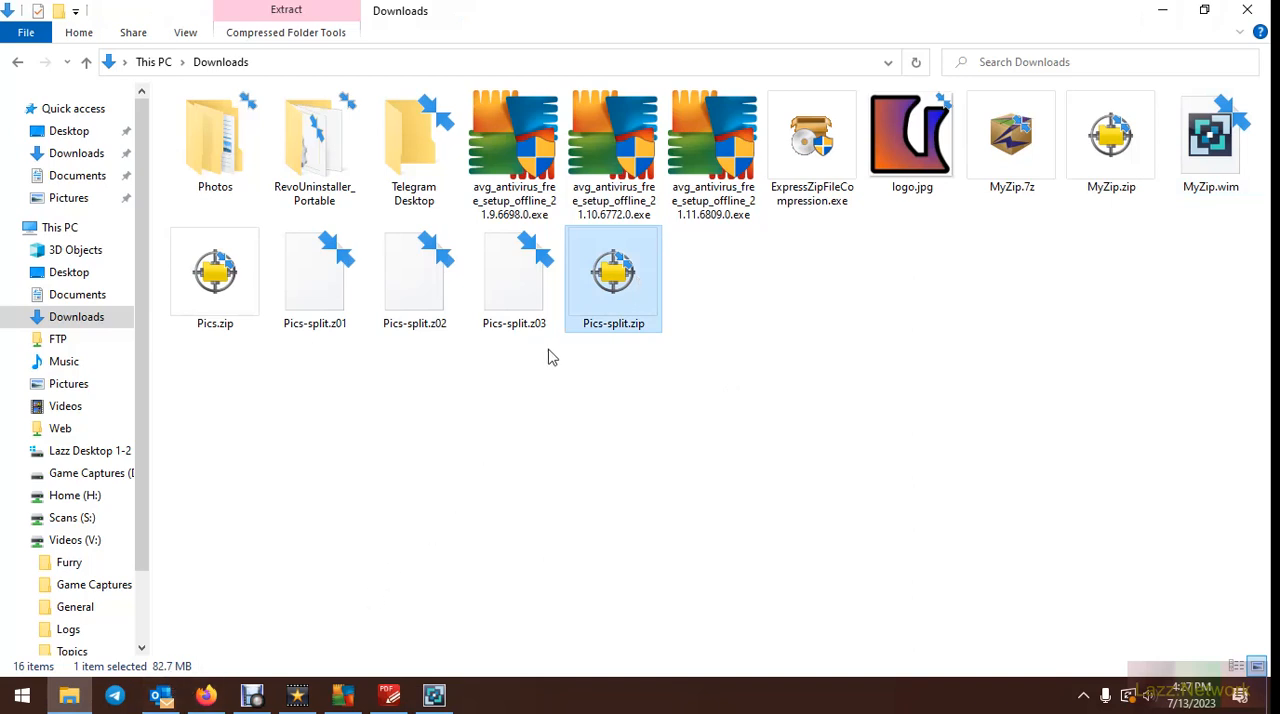
left_click(317, 288)
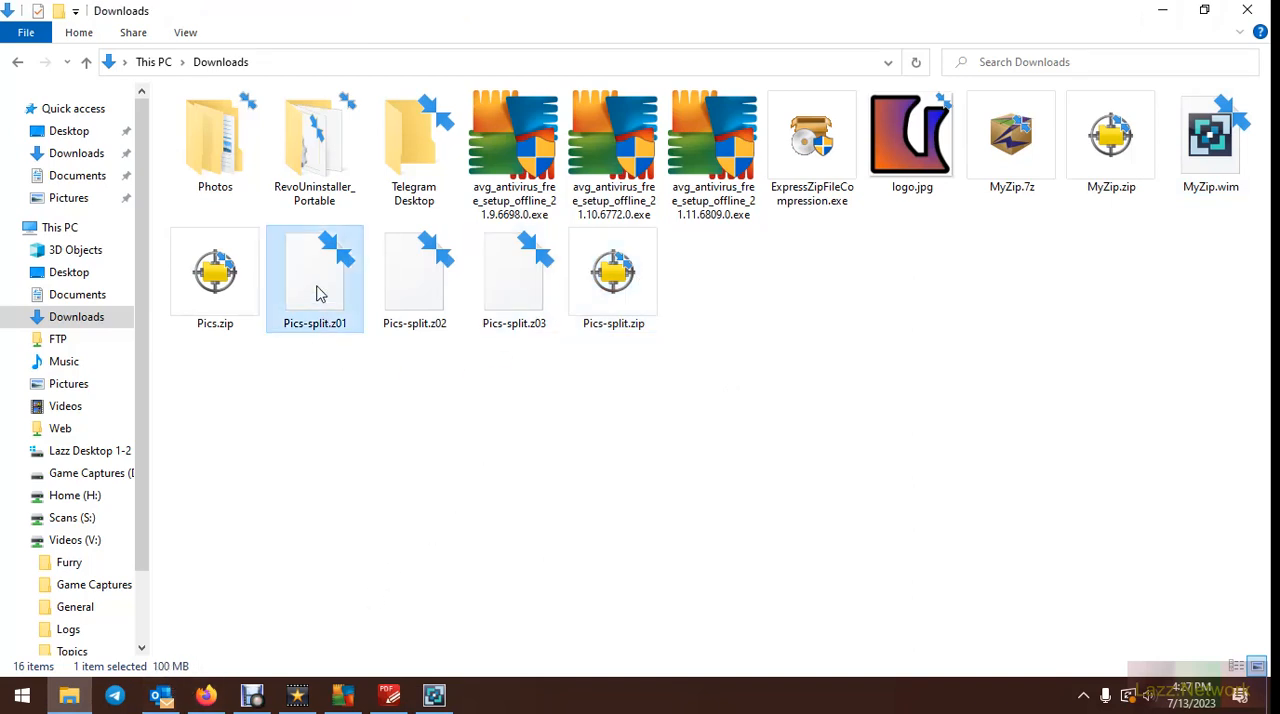
left_click(420, 284)
left_click(532, 285)
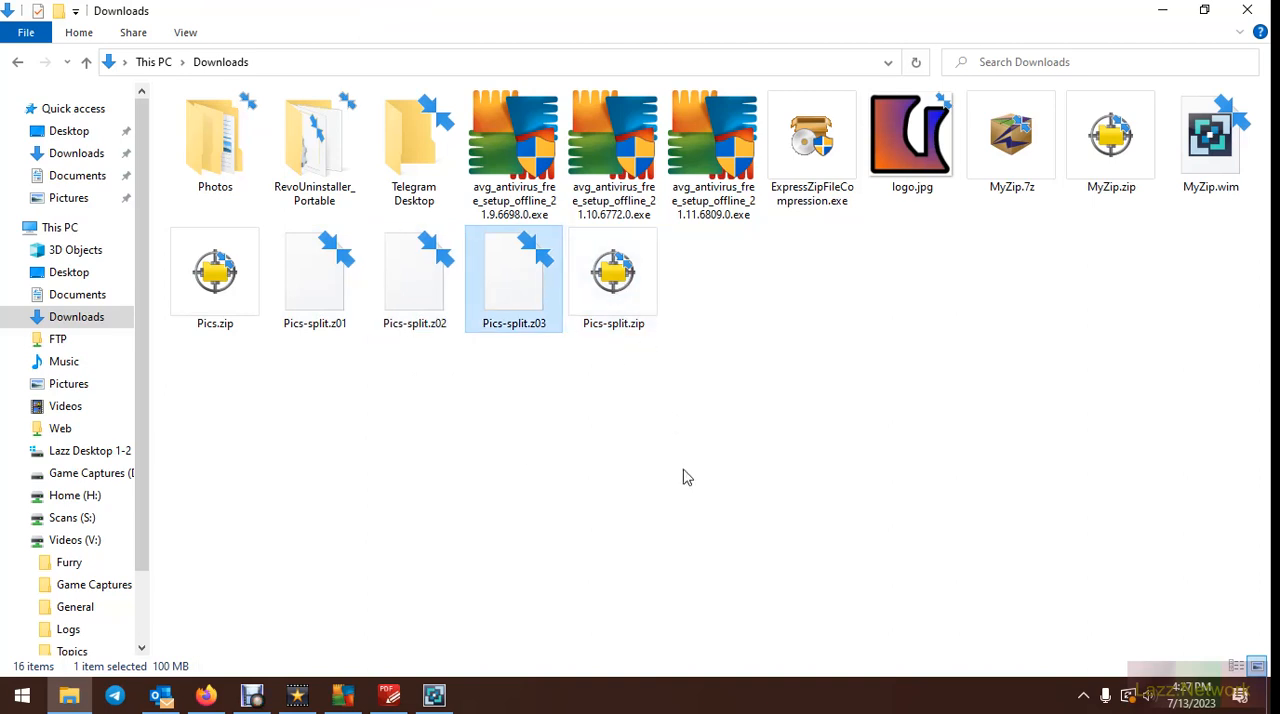
left_click(616, 282)
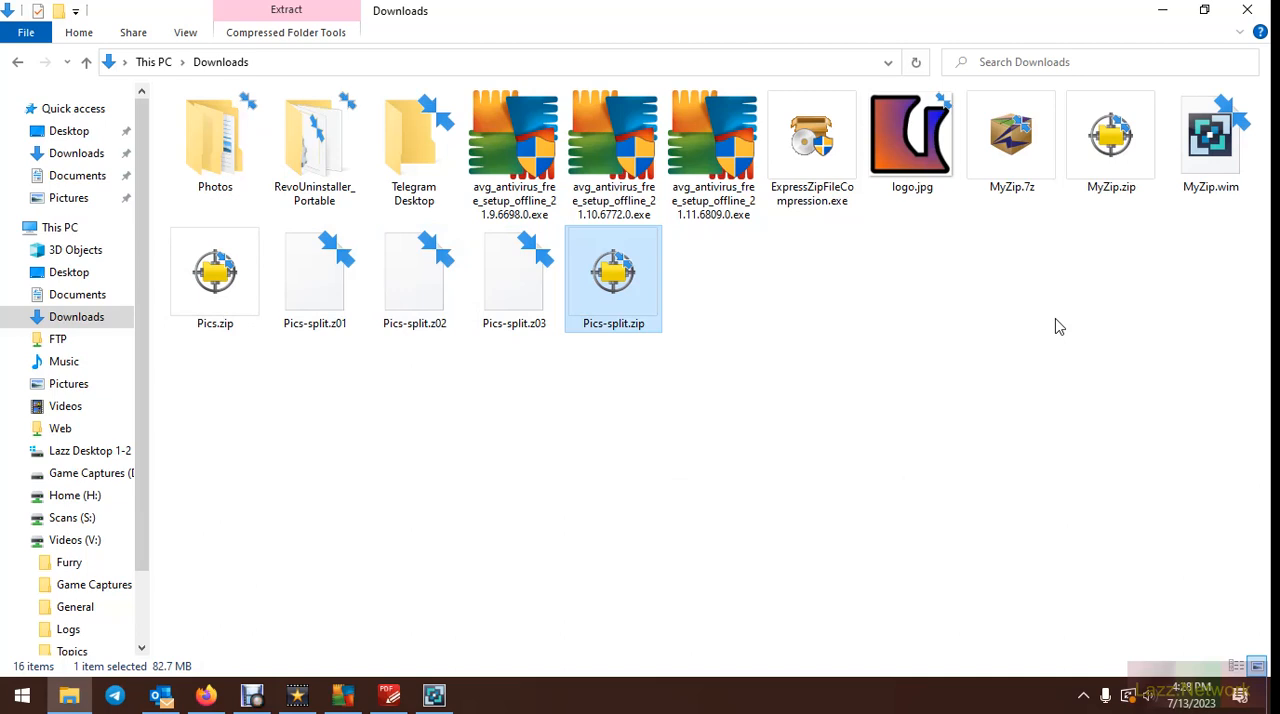
Switch to Express Zip and look at the platform choices for making a self-extracting archive from Pics-split.zip
left_click(434, 697)
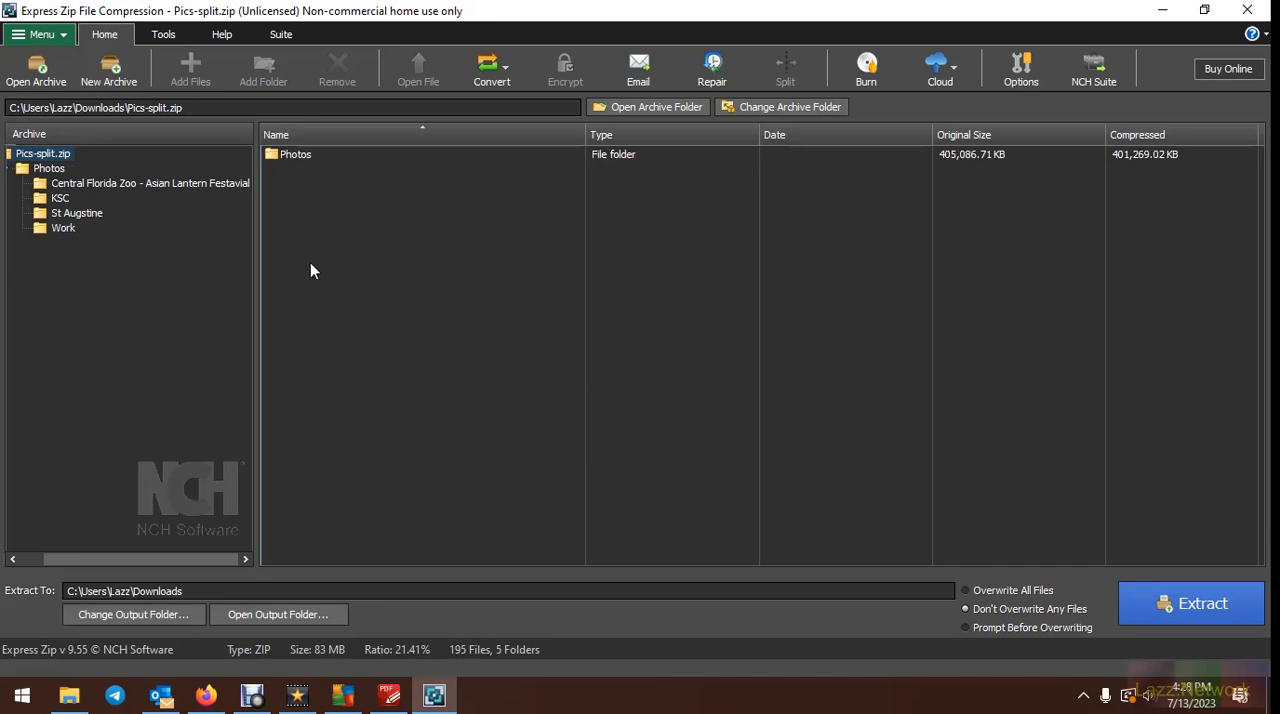
left_click(177, 35)
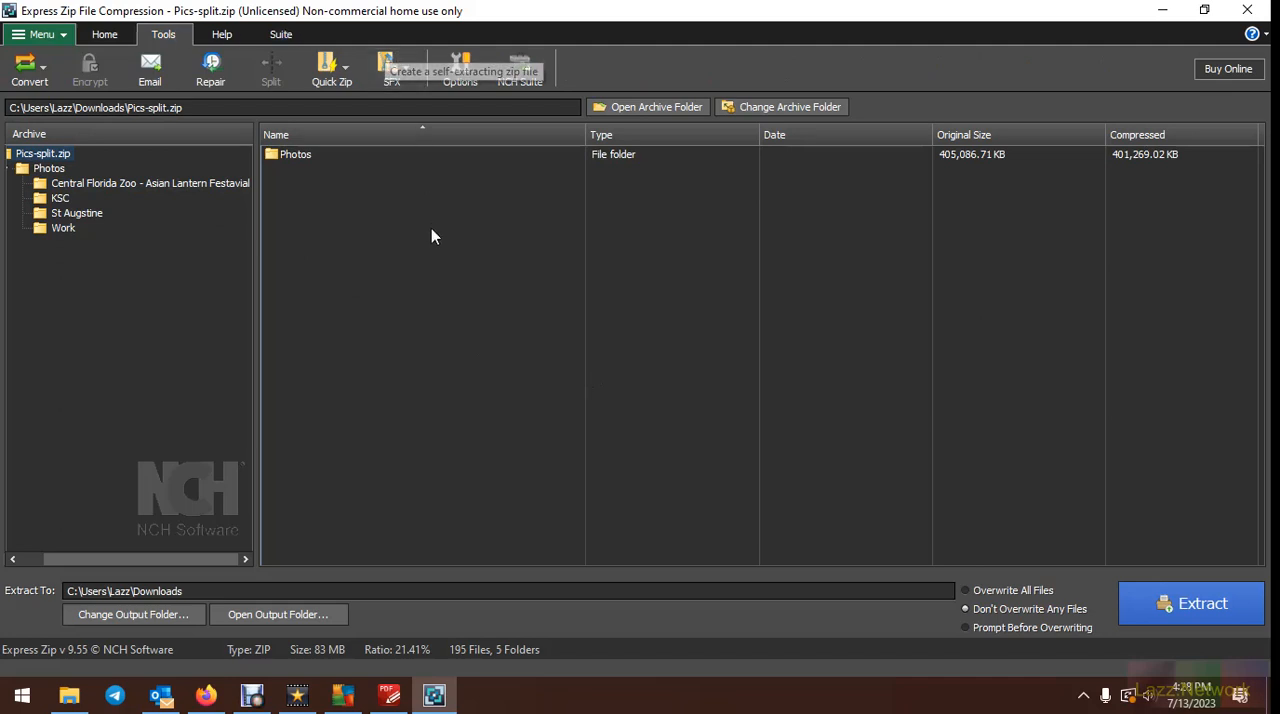
left_click(416, 73)
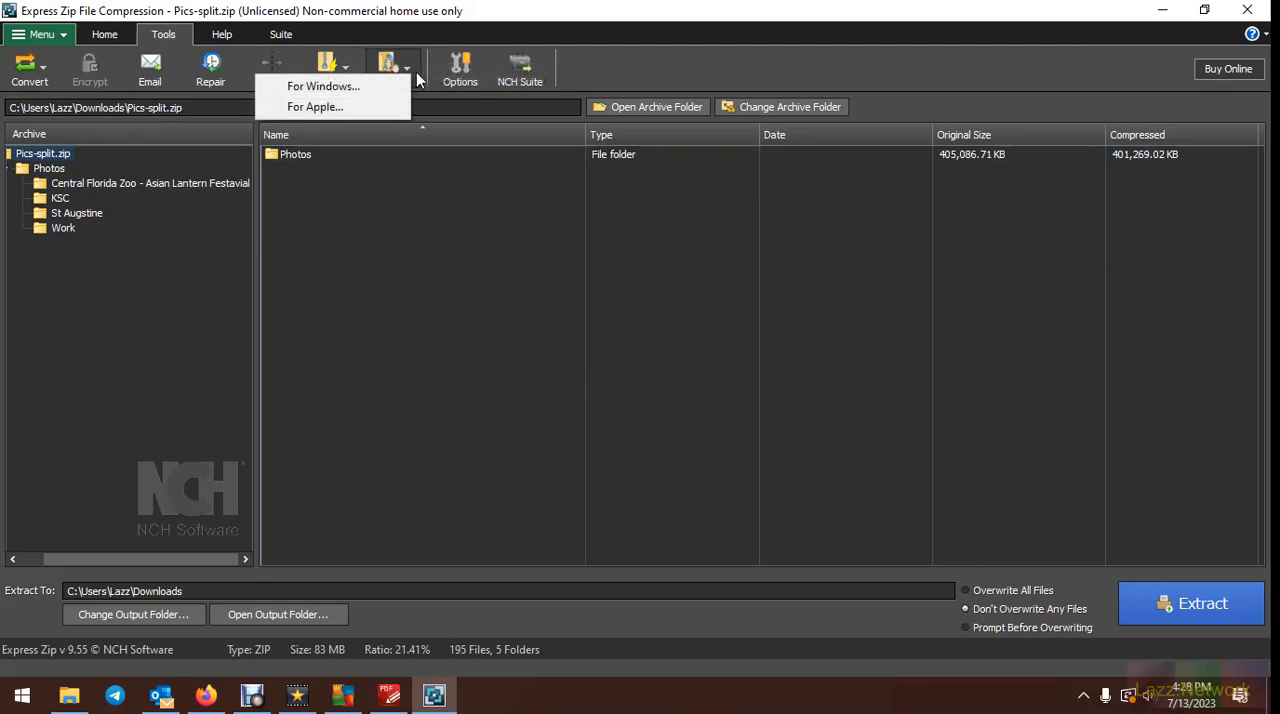
left_click(457, 261)
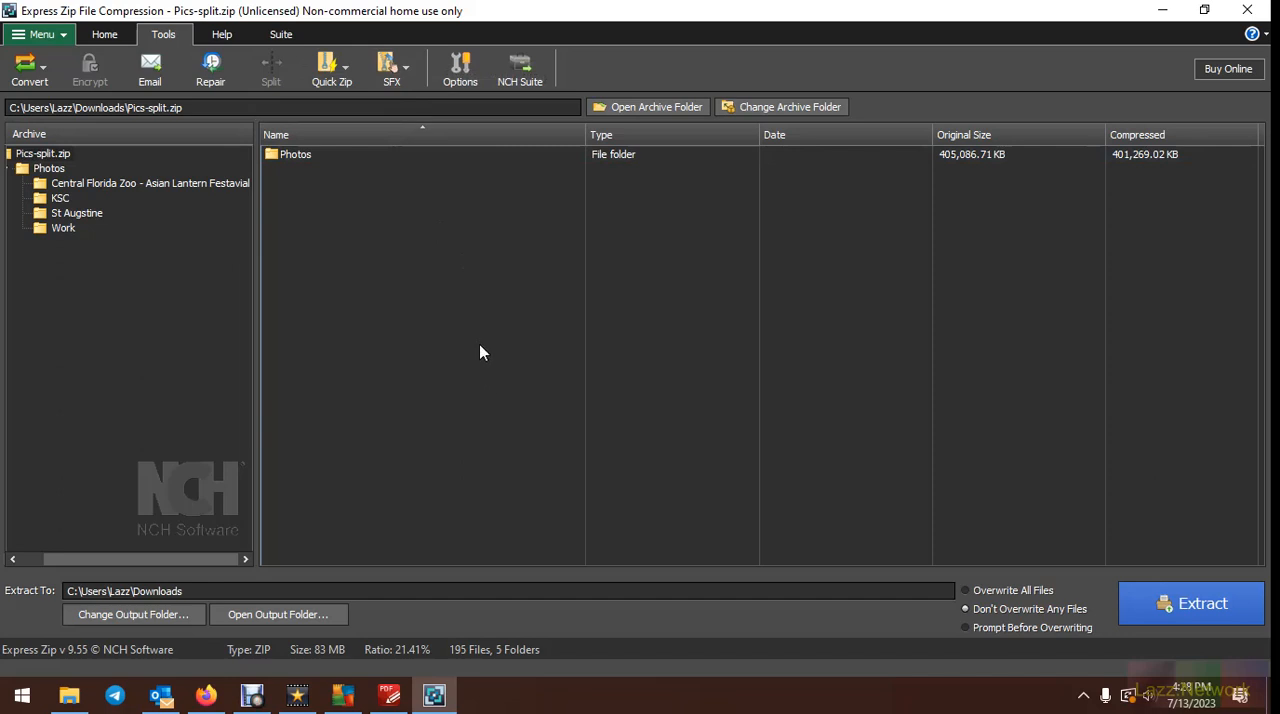
Open the original Pics.zip archive from the Downloads folder
left_click(105, 34)
left_click(47, 58)
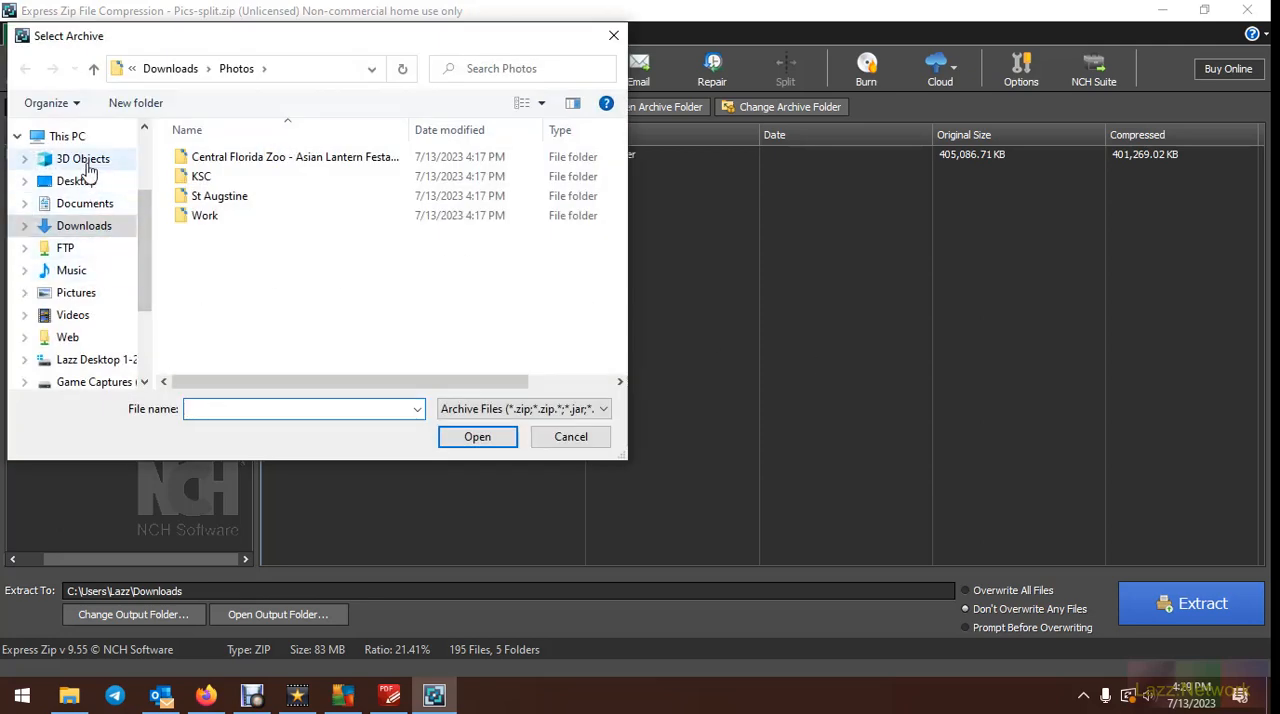
left_click(84, 228)
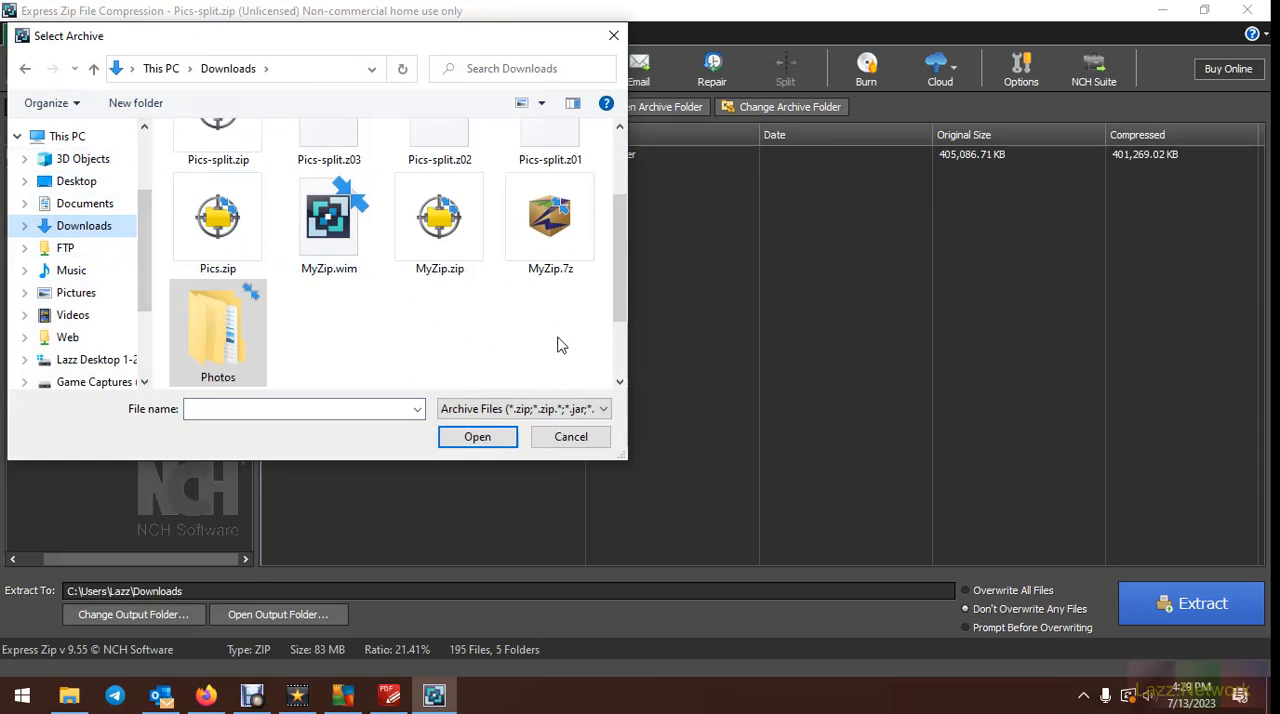
scroll(558, 338, "up", 2)
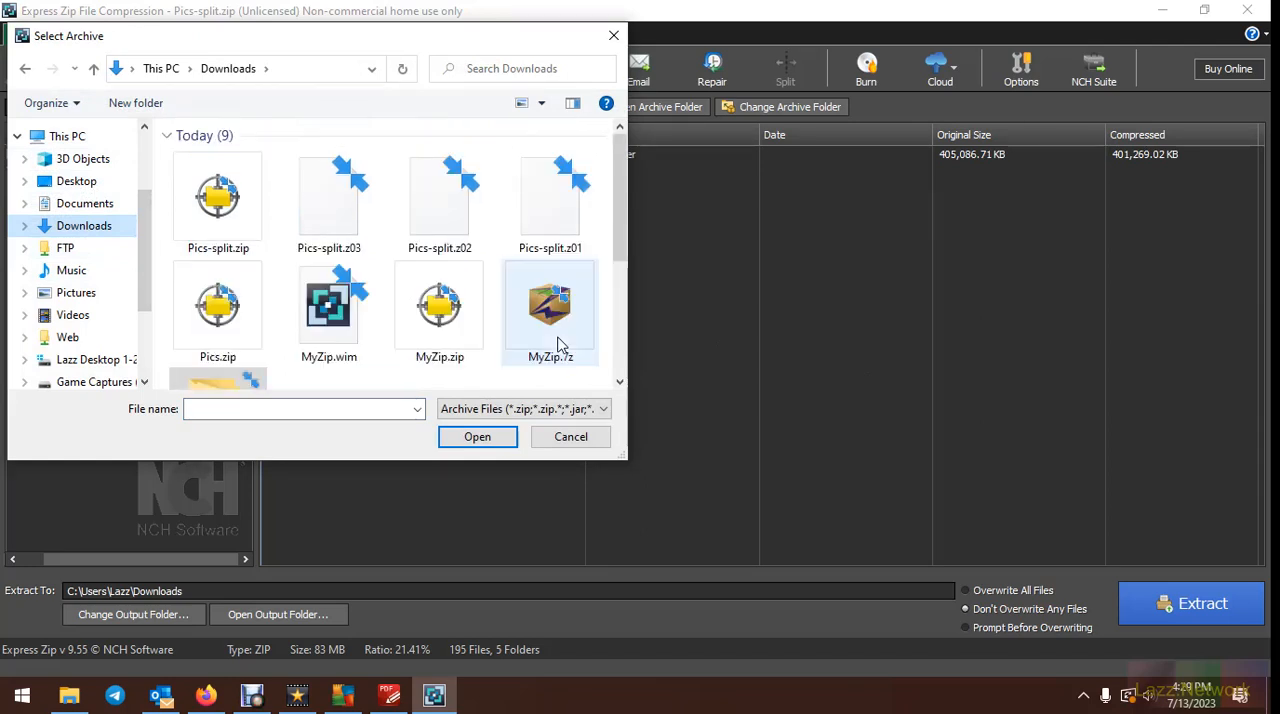
left_click(212, 308)
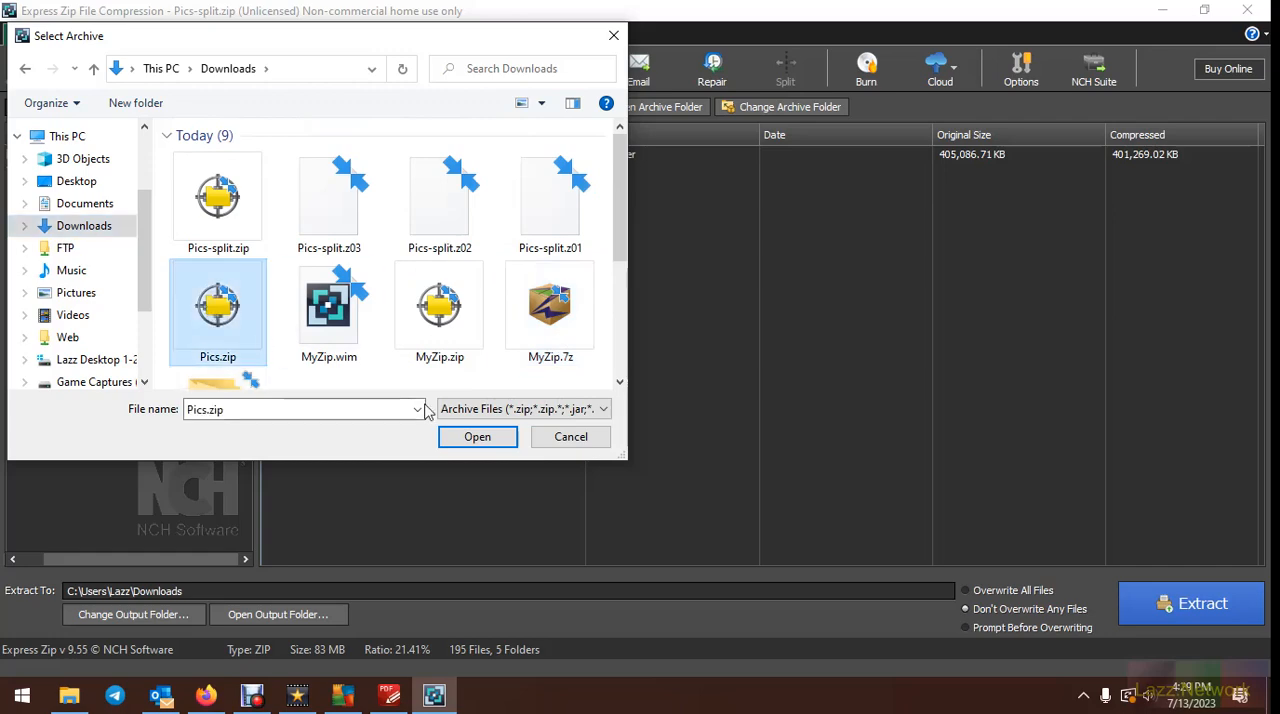
left_click(505, 442)
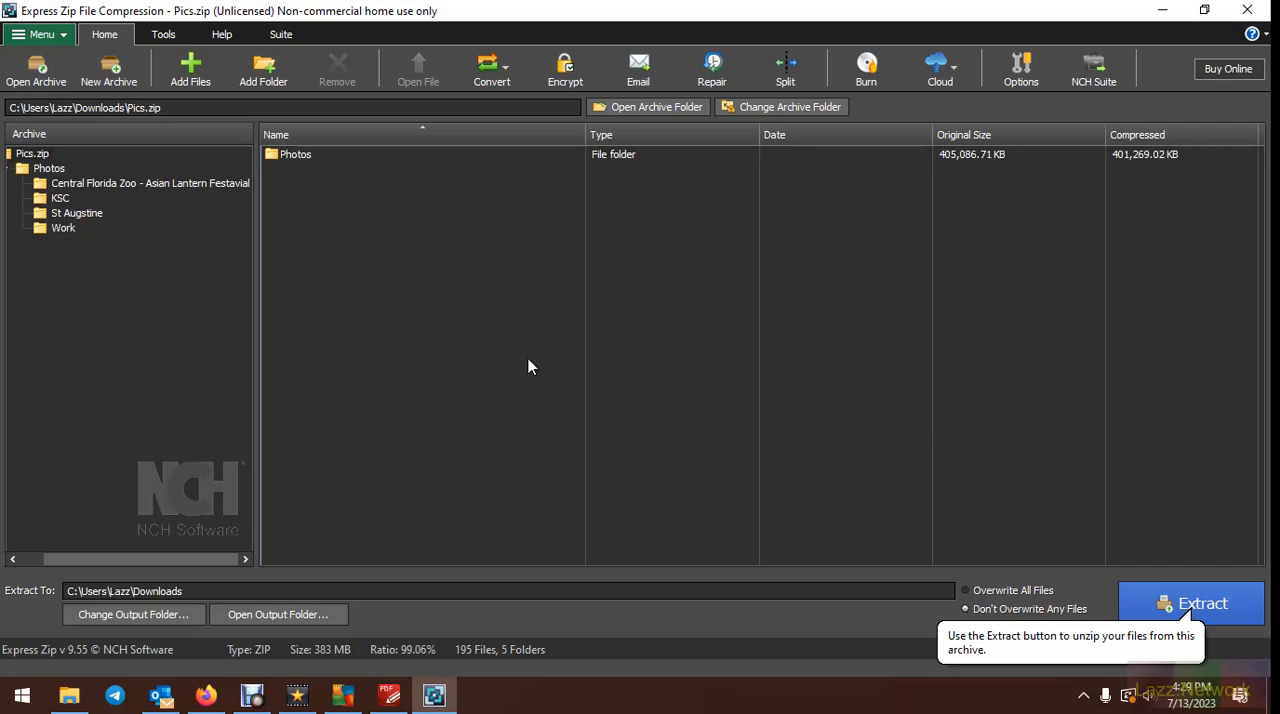
Look at the platform choices for making a self-extracting archive from Pics.zip
left_click(166, 34)
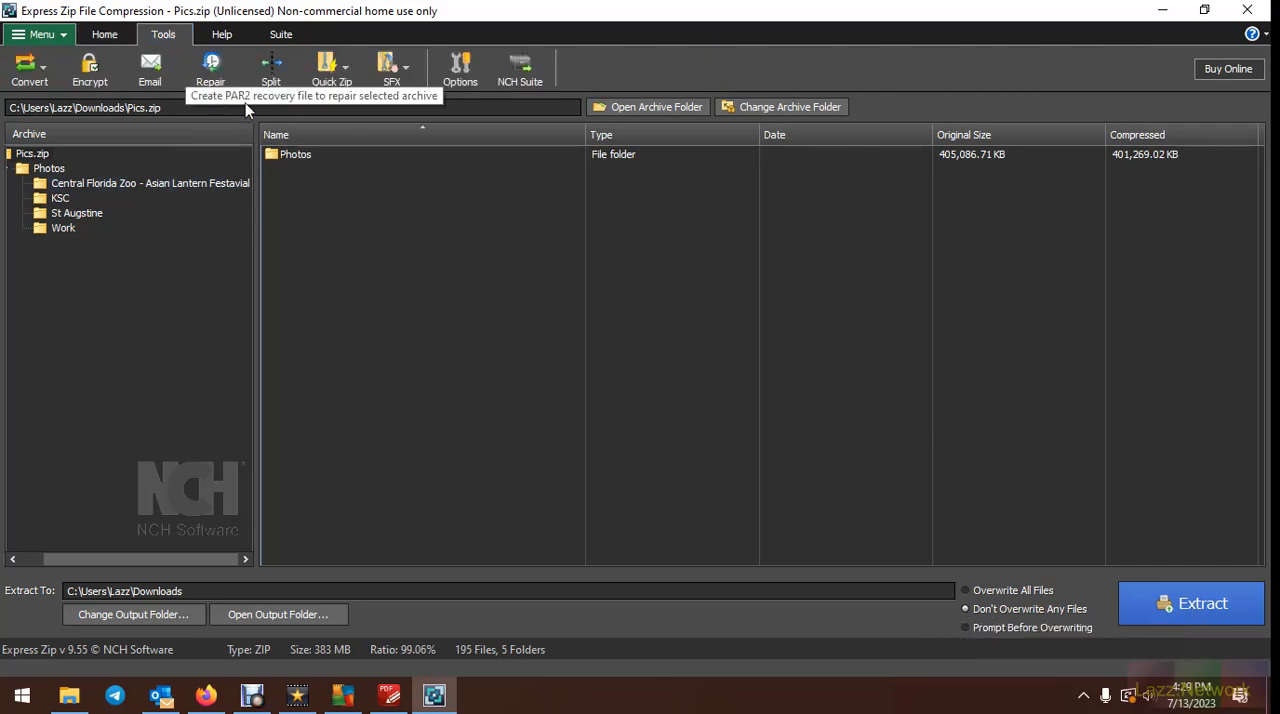
left_click(415, 67)
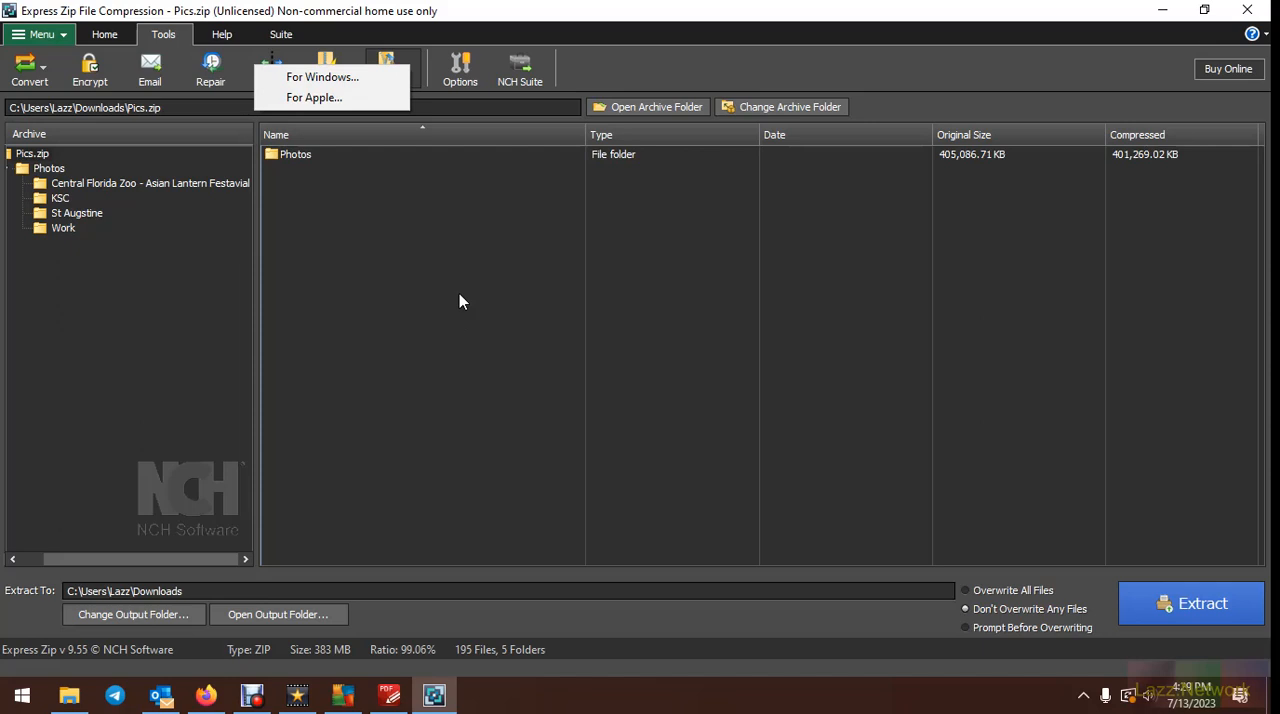
key("Escape")
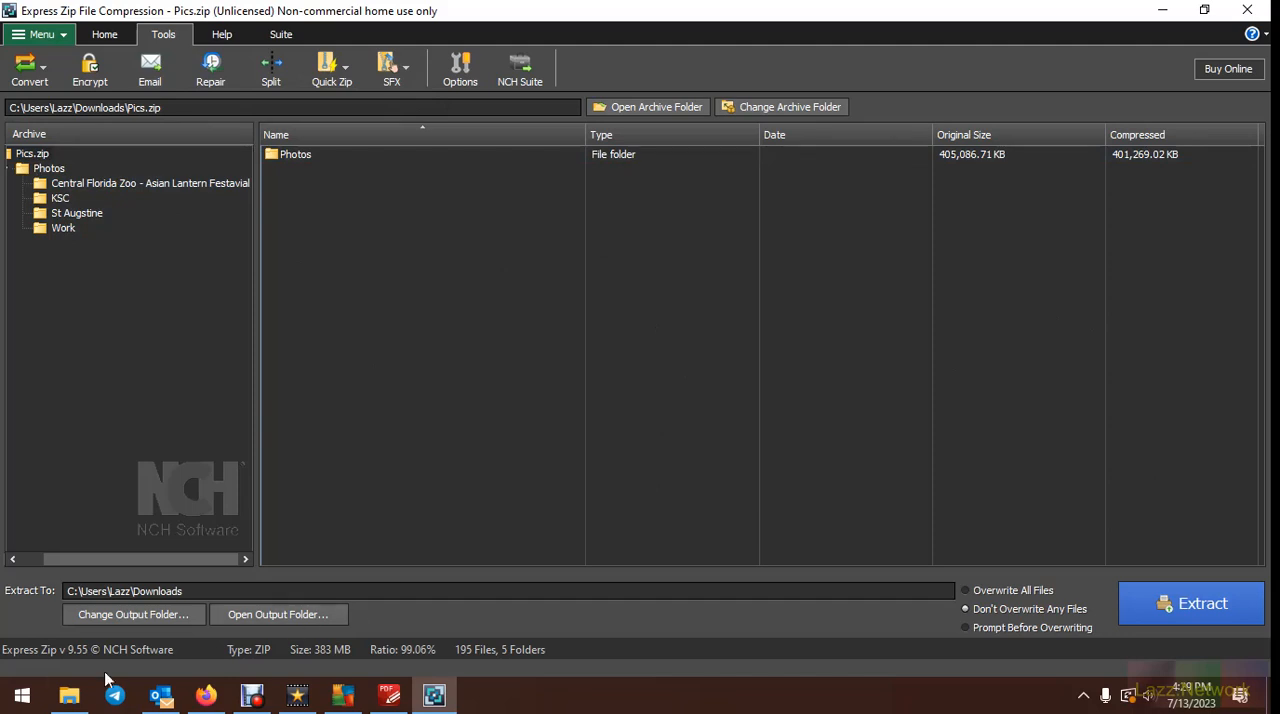
Switch to File Explorer and open the Drivers folder inside Programs on the FTP network location
left_click(69, 695)
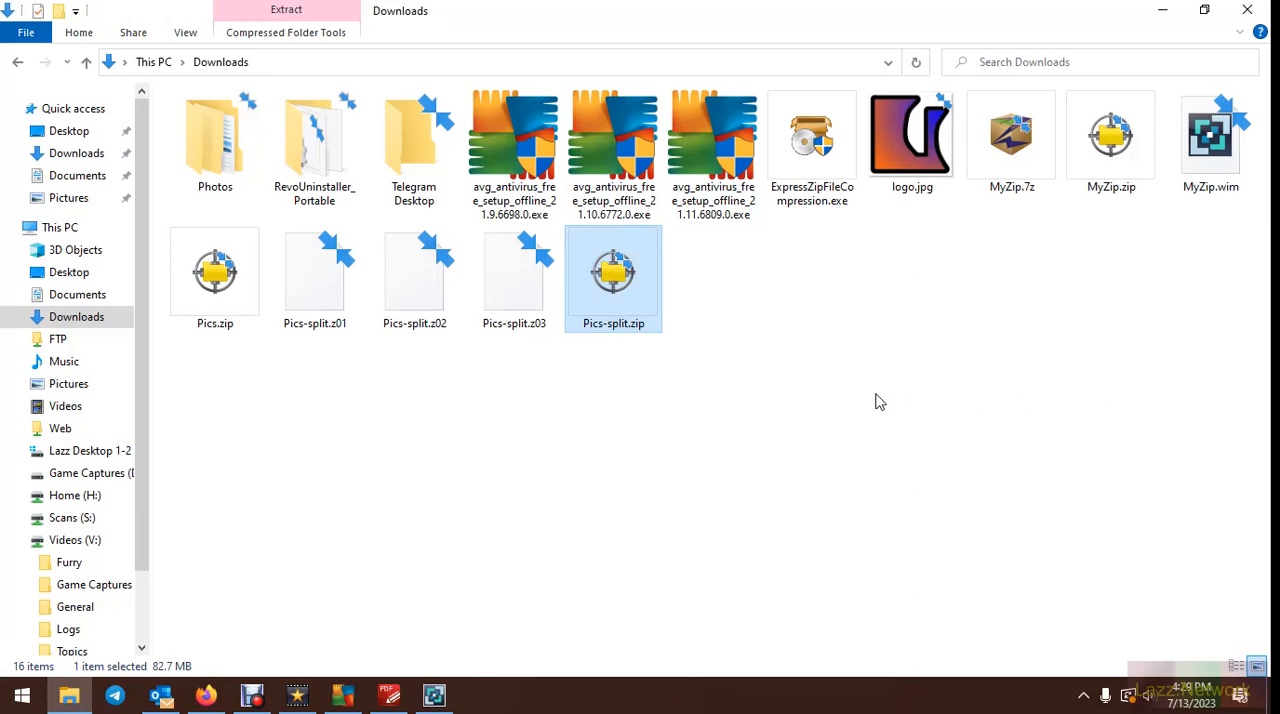
left_click(59, 342)
double_click(209, 127)
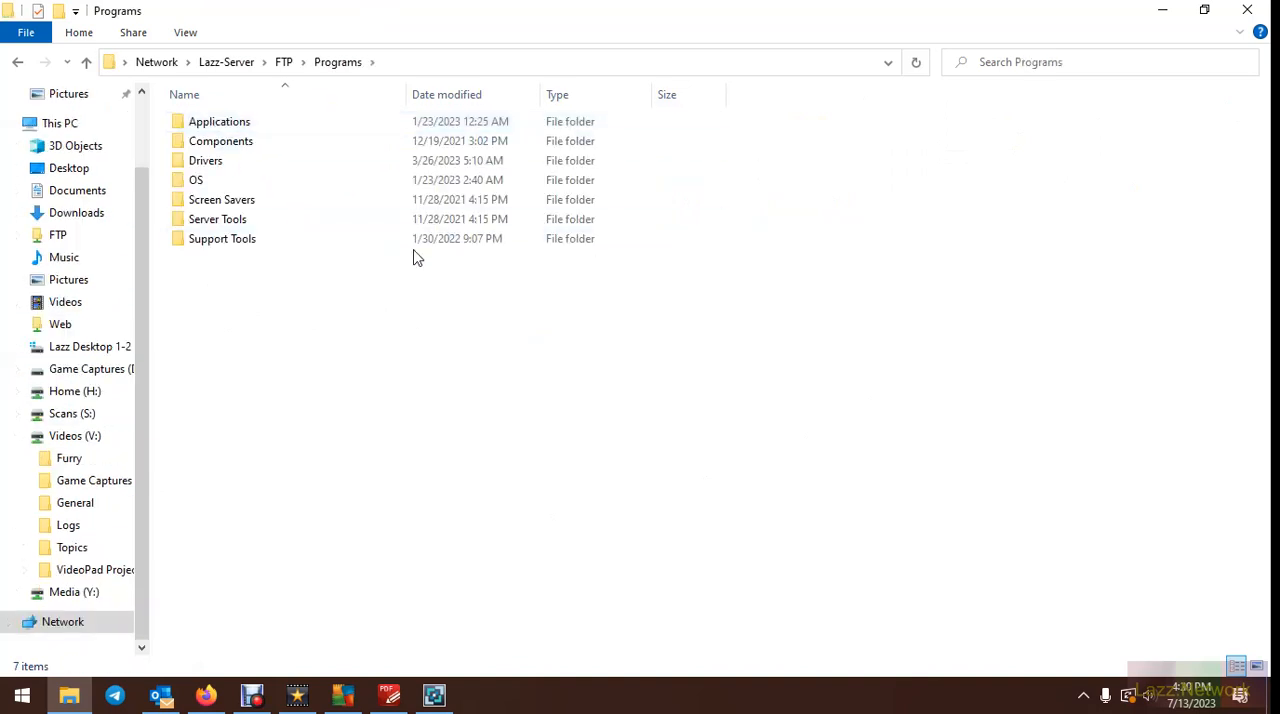
left_click(229, 168)
double_click(229, 170)
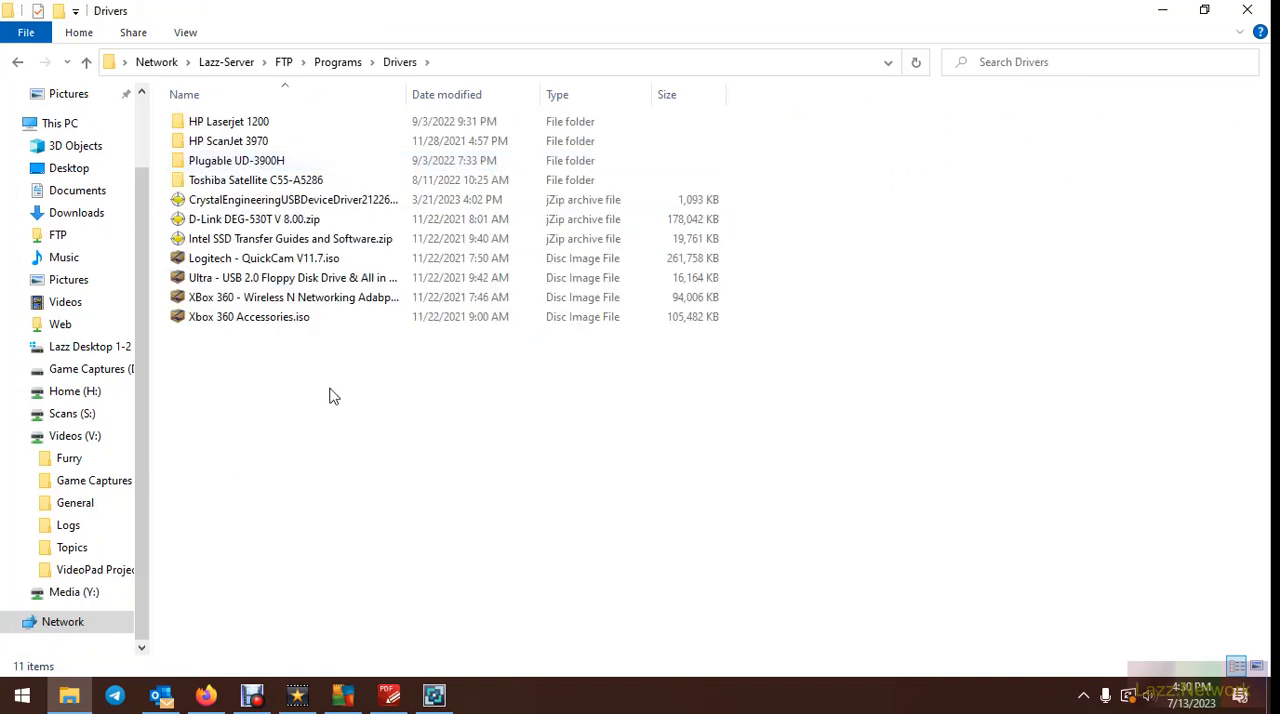
Examine the full names of the printer driver archives in the HP Laserjet 1200 folder and return to Drivers
double_click(228, 121)
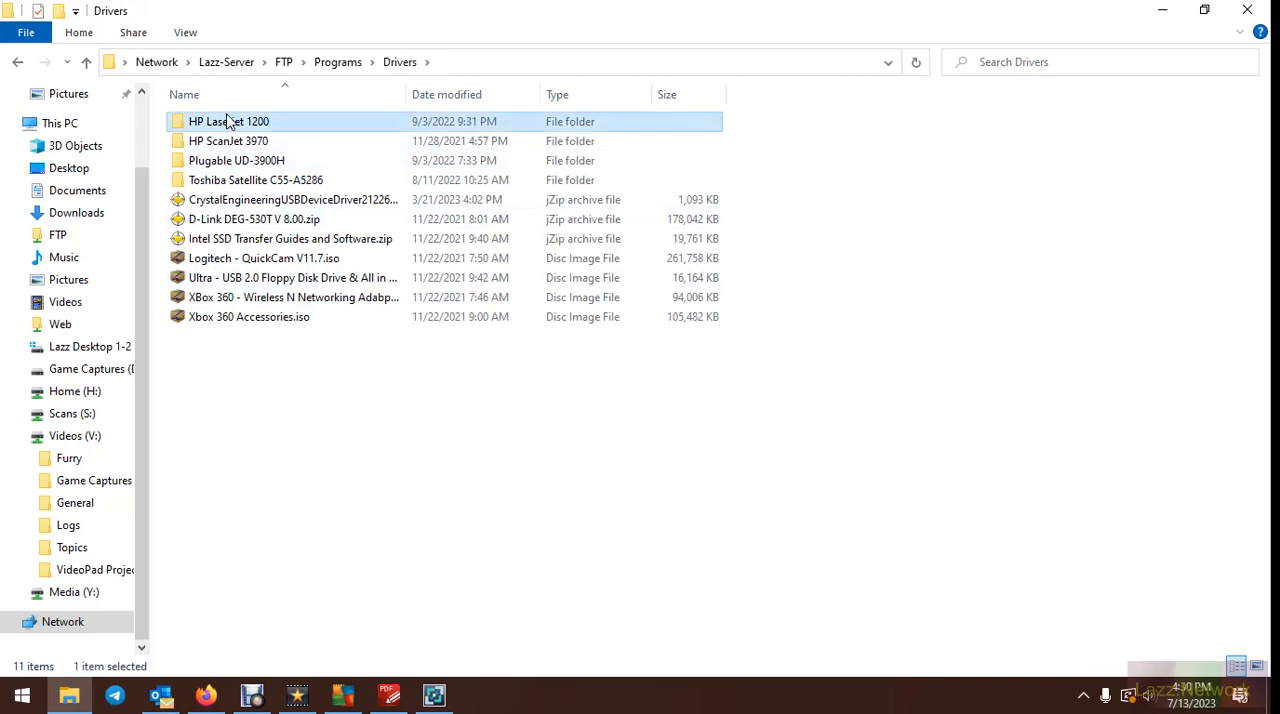
double_click(407, 94)
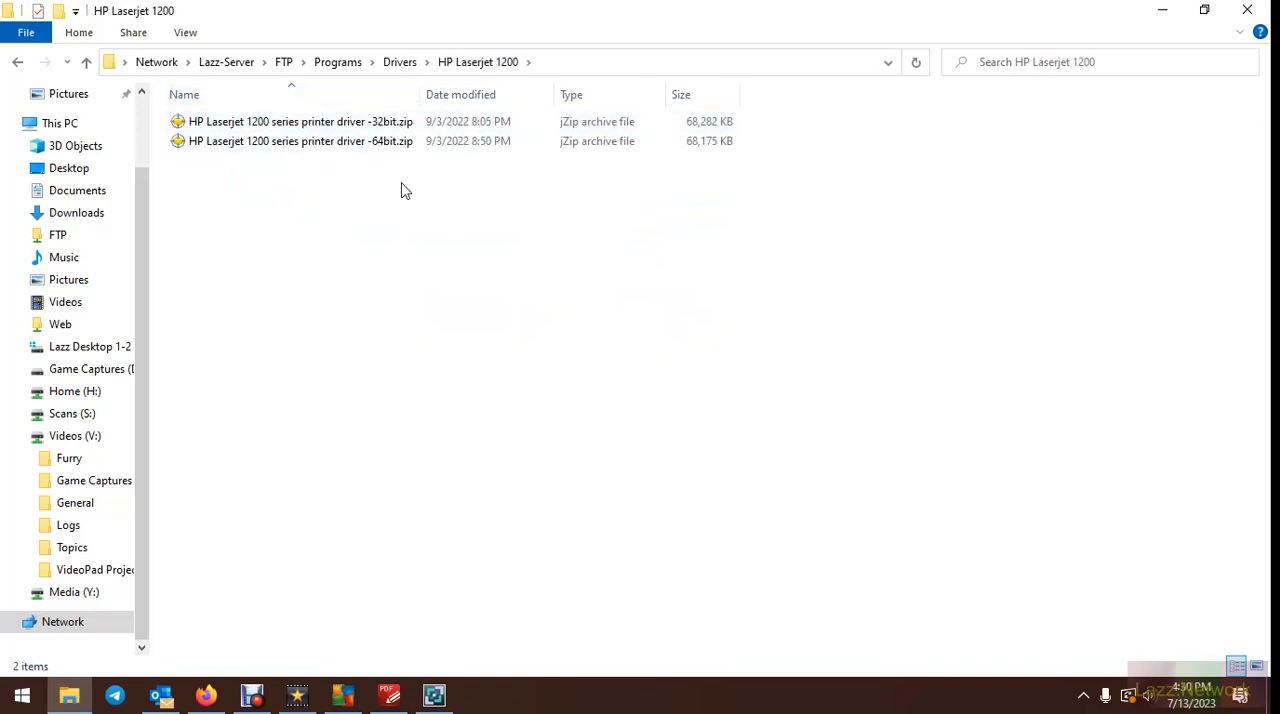
left_click(399, 62)
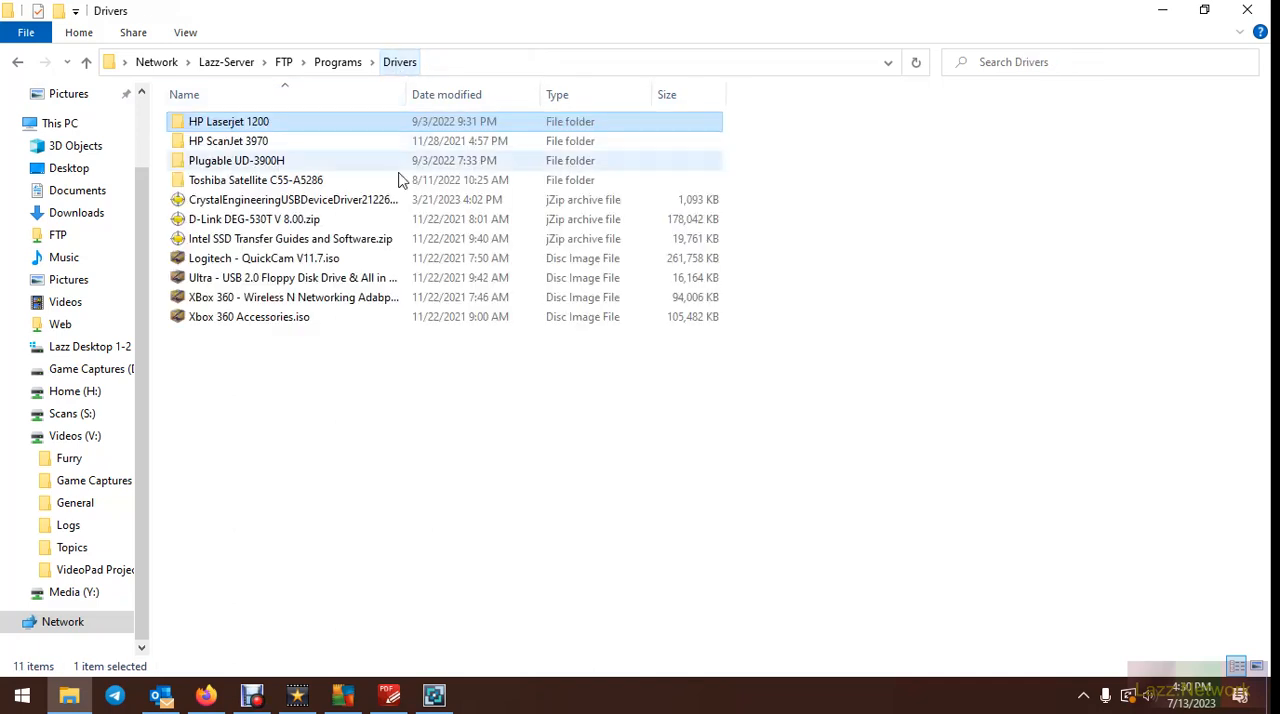
Copy the HP Laserjet 1200 folder from Drivers into the local Downloads folder
right_click(240, 122)
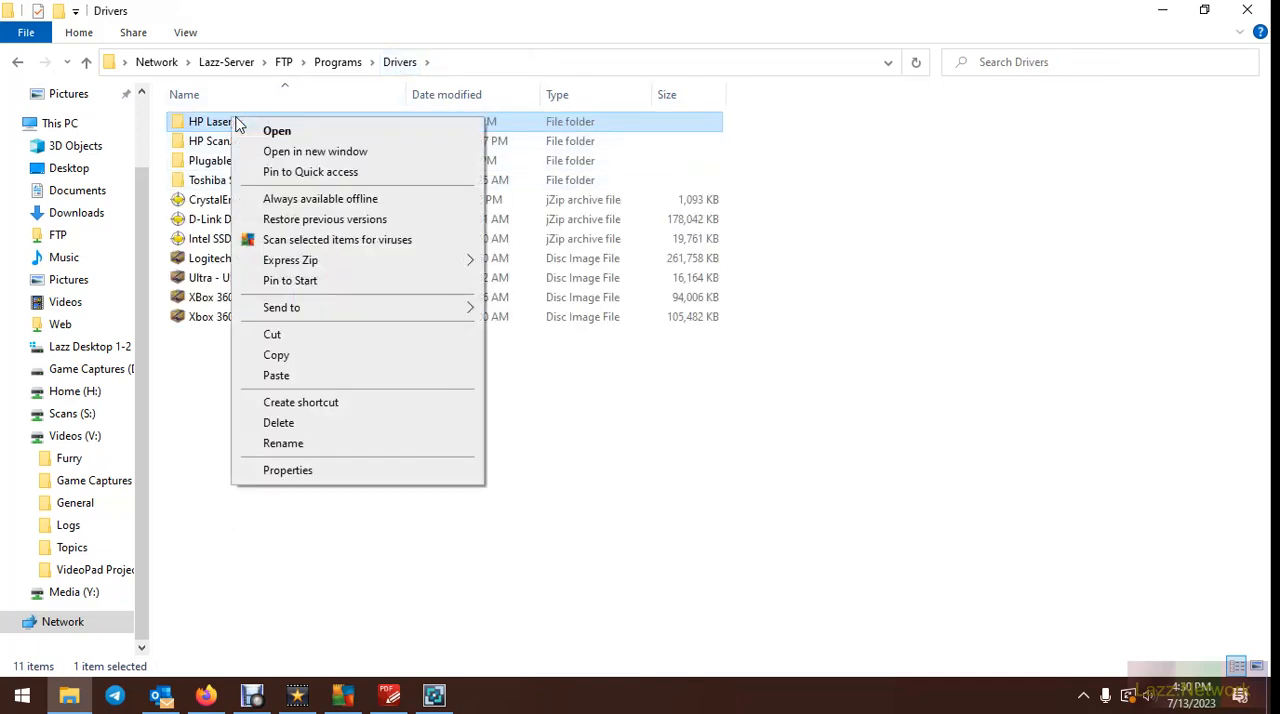
left_click(307, 360)
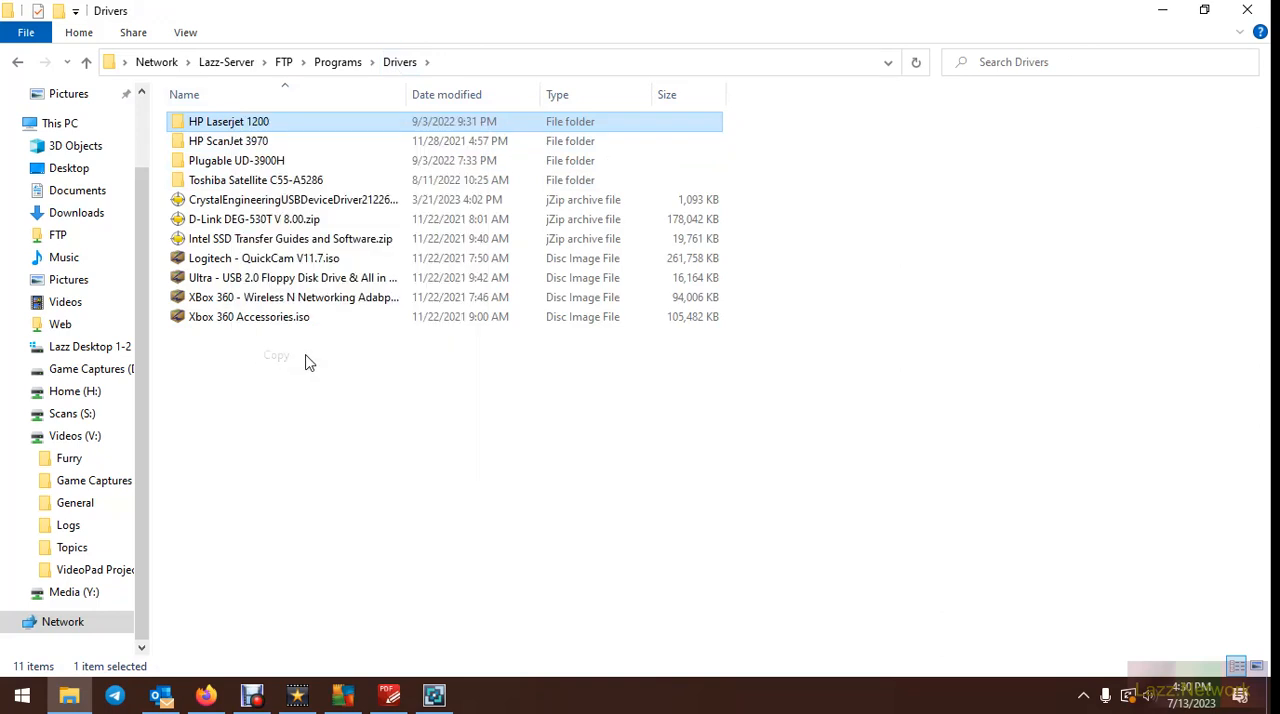
scroll(90, 214, "up", 1)
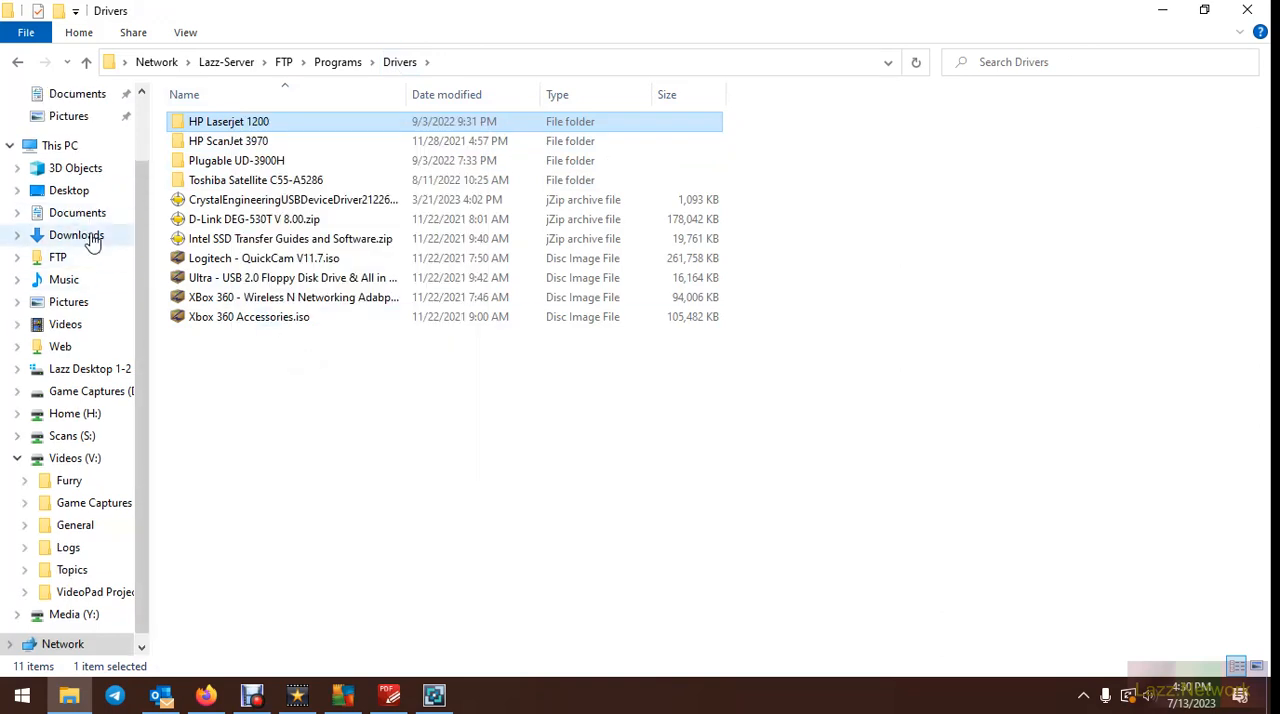
left_click(80, 237)
right_click(818, 352)
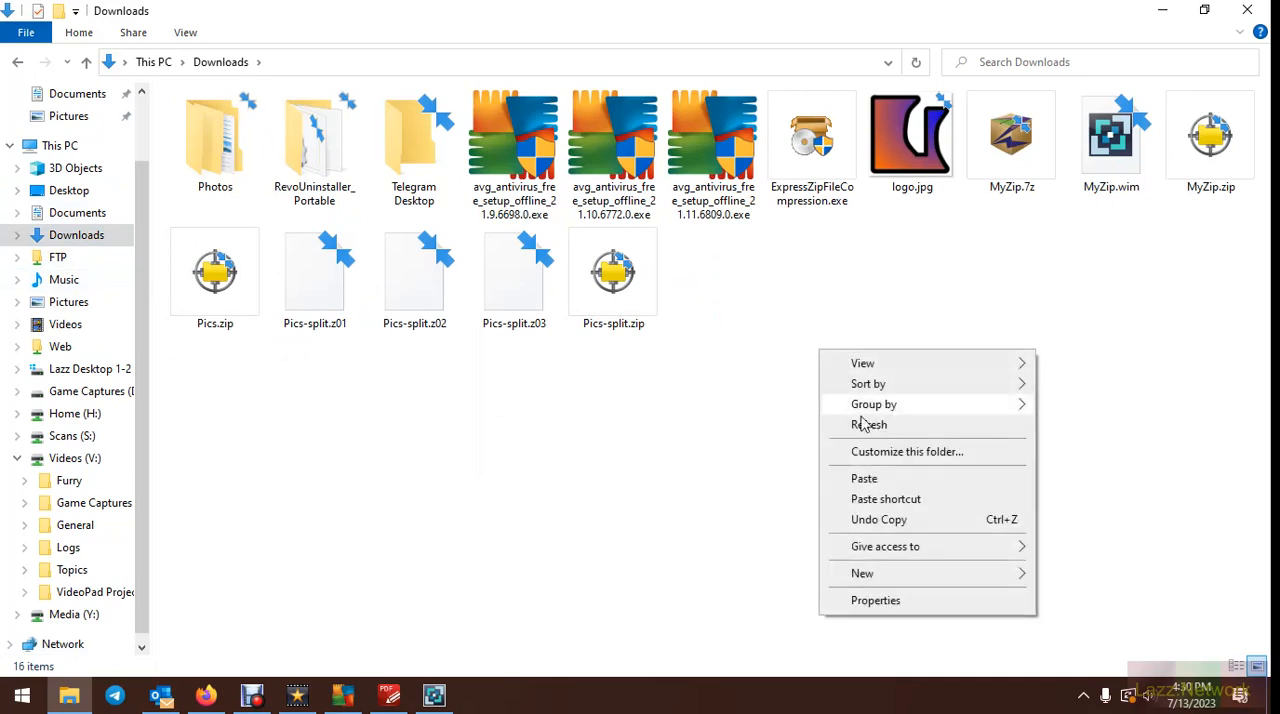
left_click(866, 479)
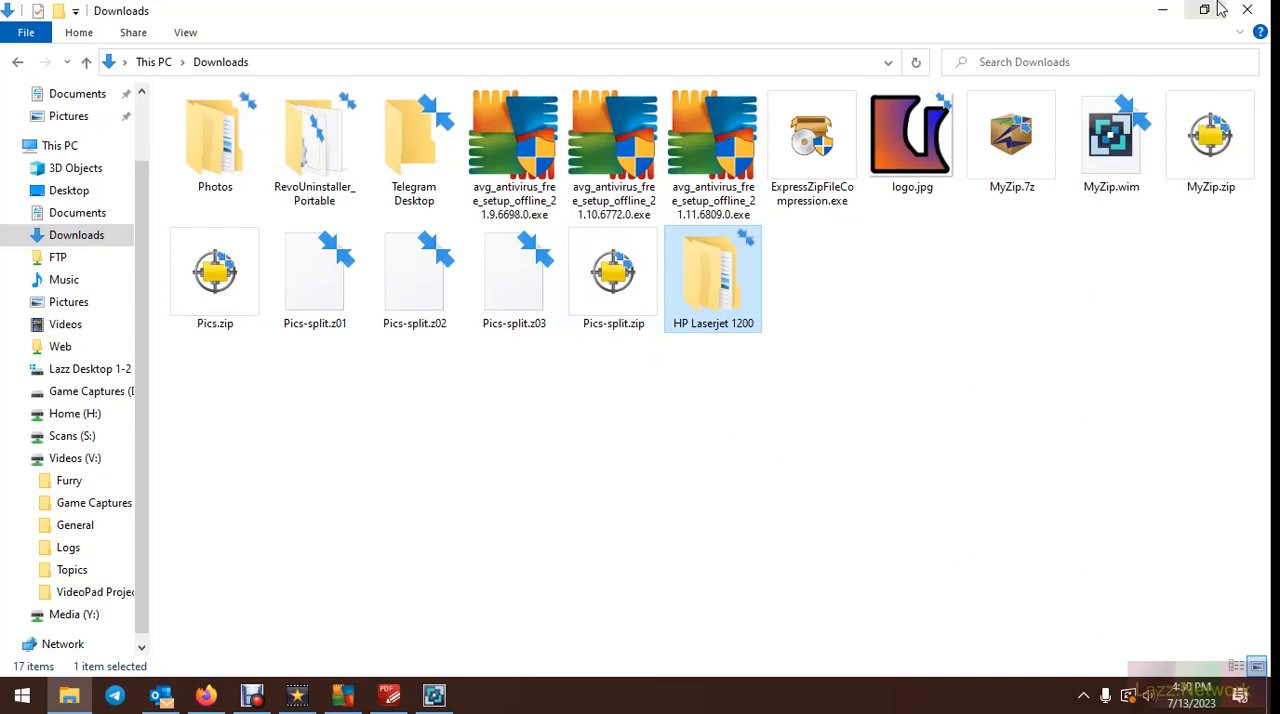
Return to Express Zip and try to create a new archive, dismissing the purchase prompt
left_click(1163, 10)
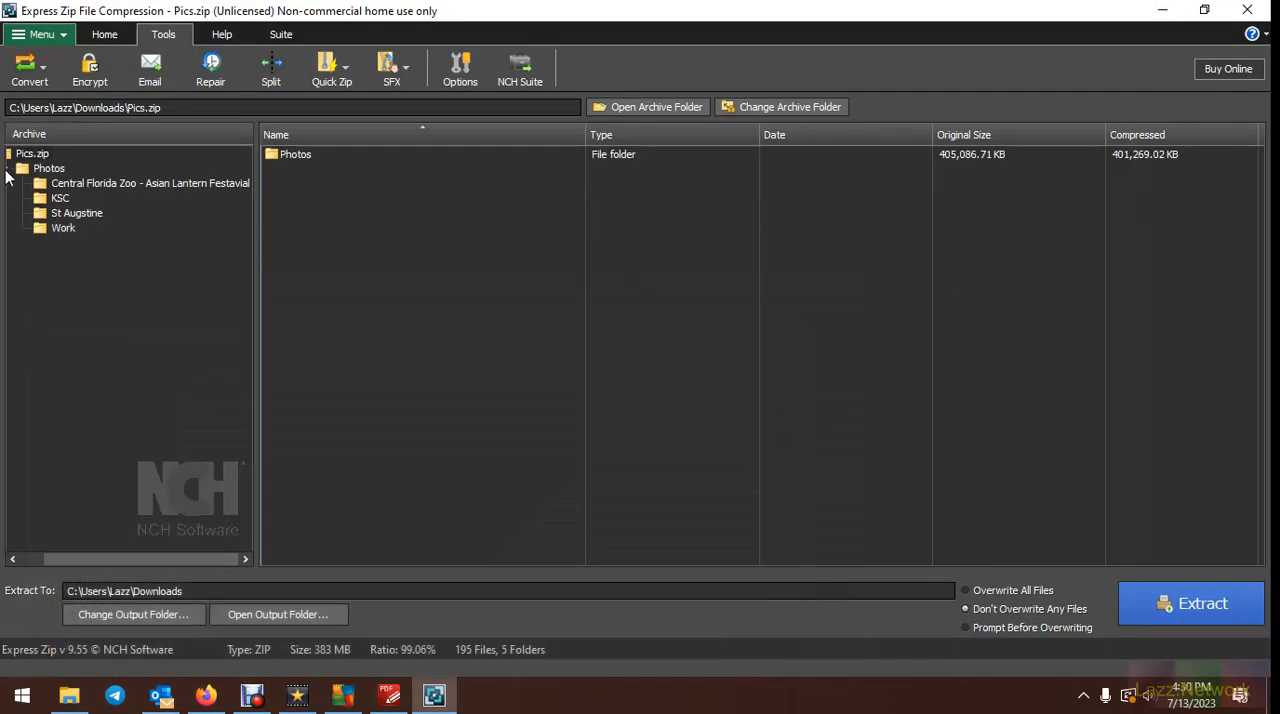
left_click(108, 35)
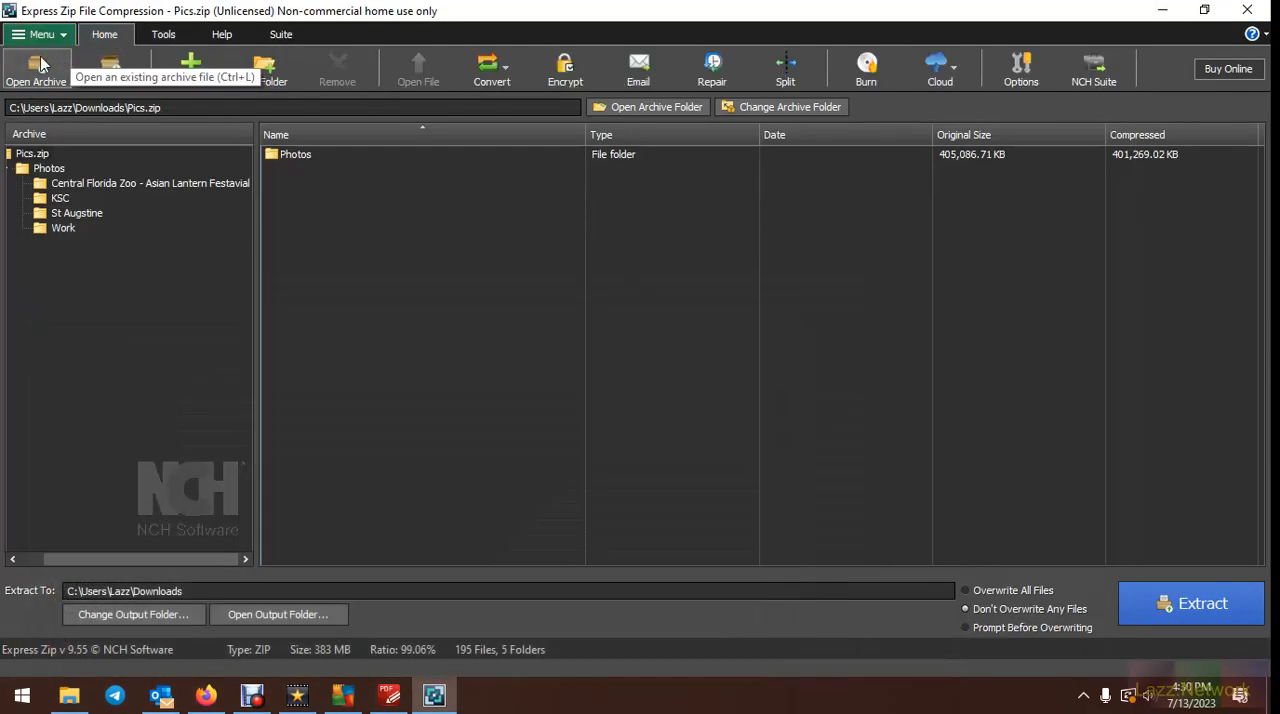
left_click(120, 66)
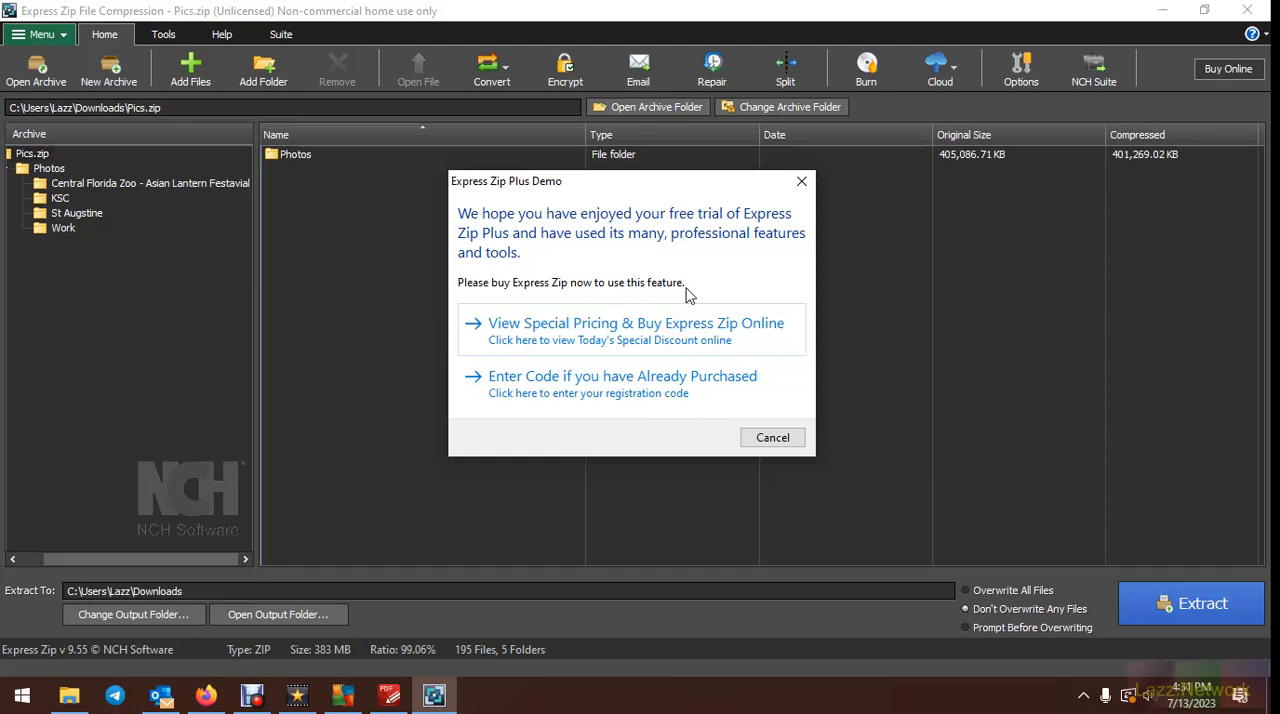
left_click(772, 438)
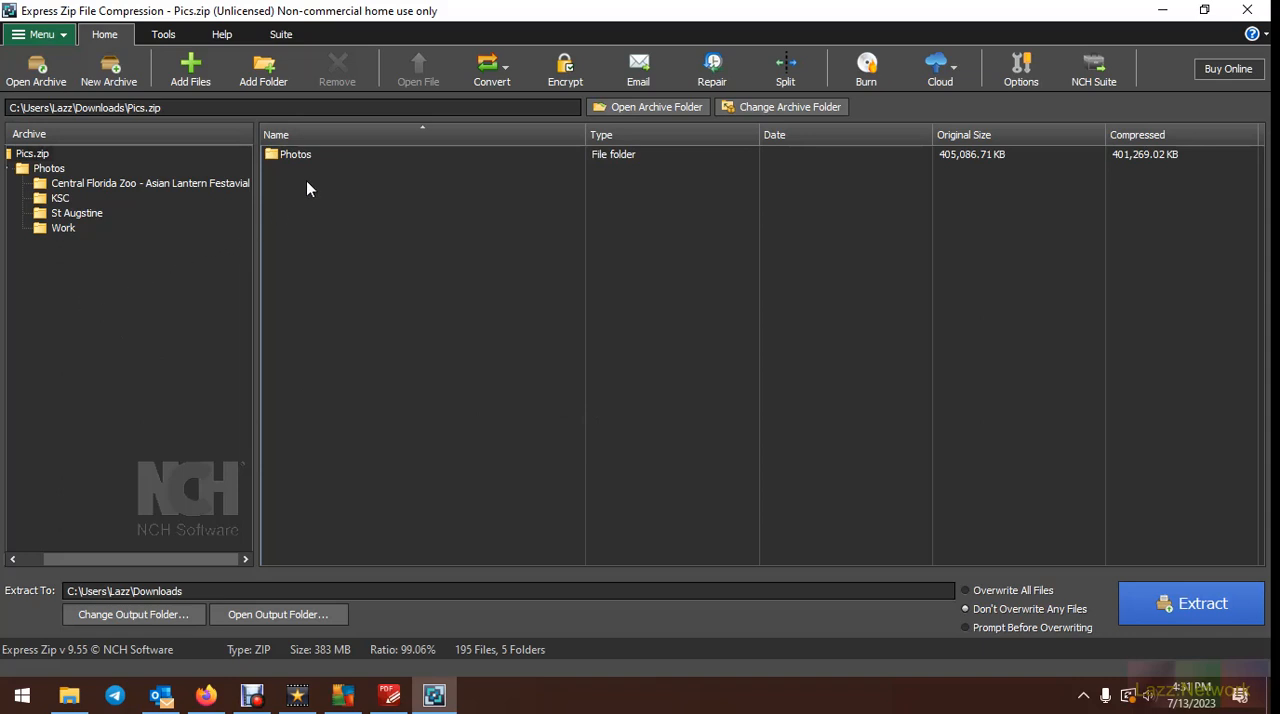
Try to remove the Photos folder from Pics.zip and dismiss the purchase prompt
left_click(48, 168)
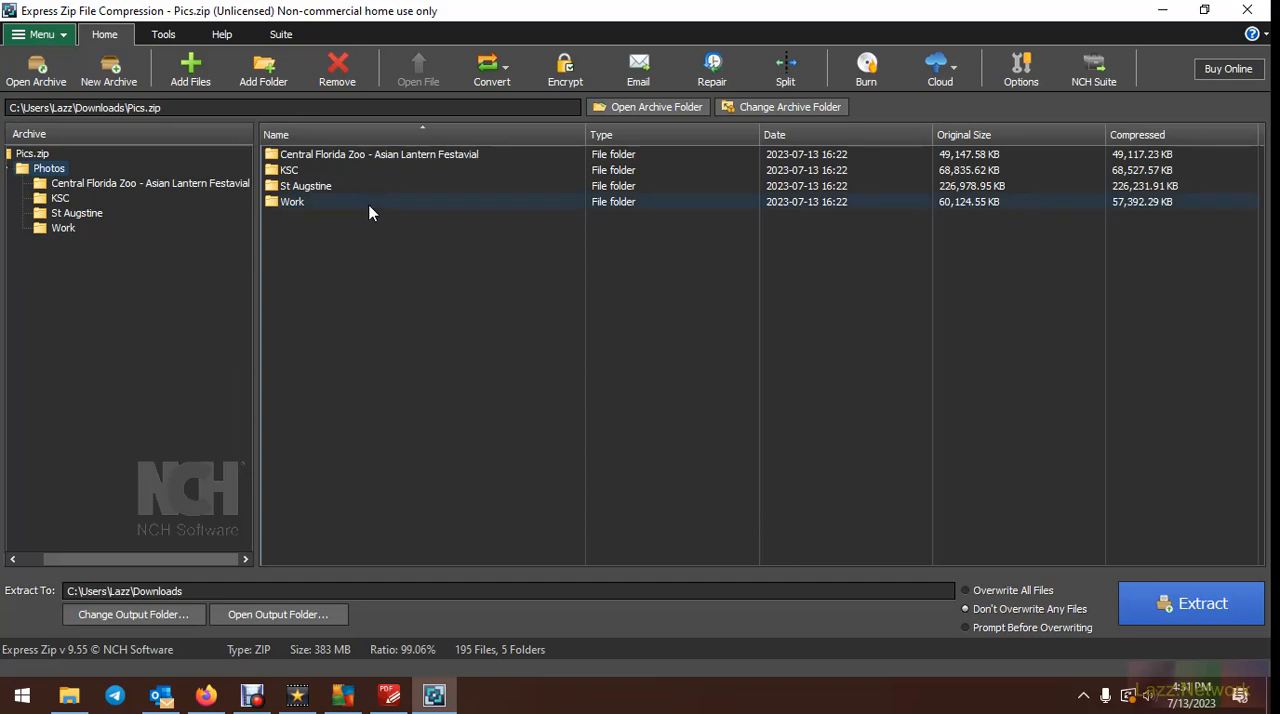
left_click(337, 68)
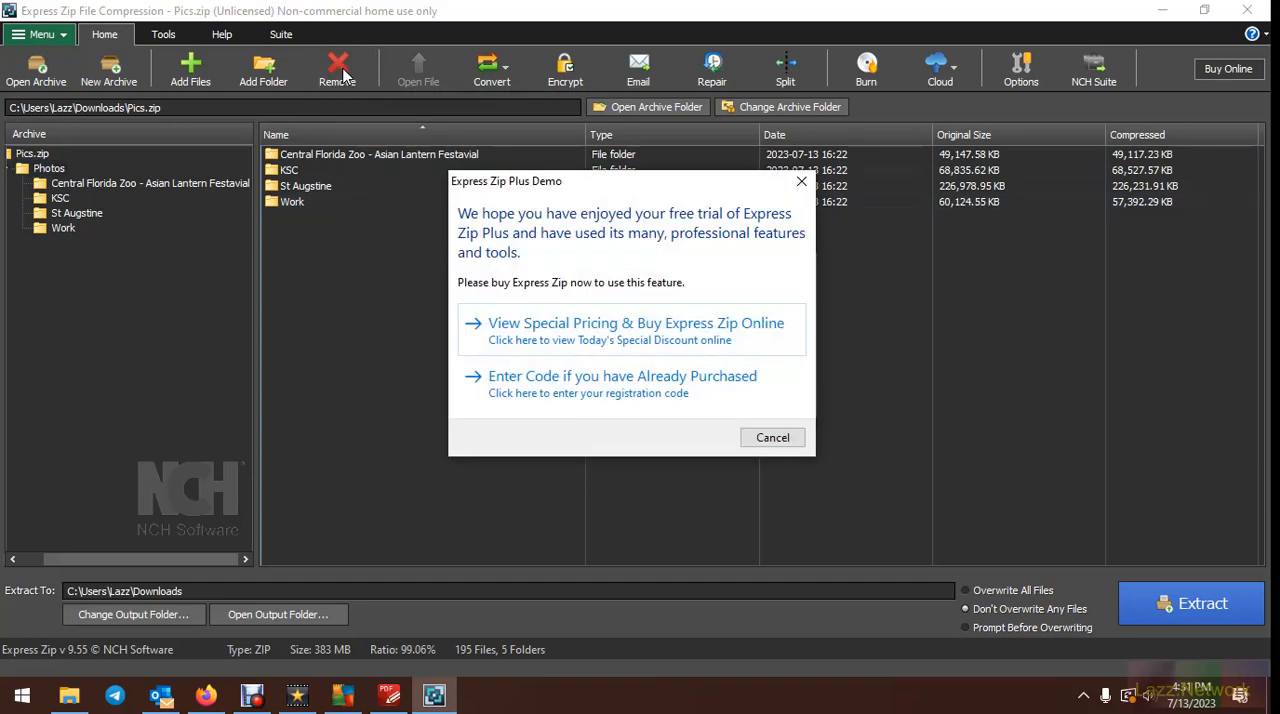
left_click(784, 438)
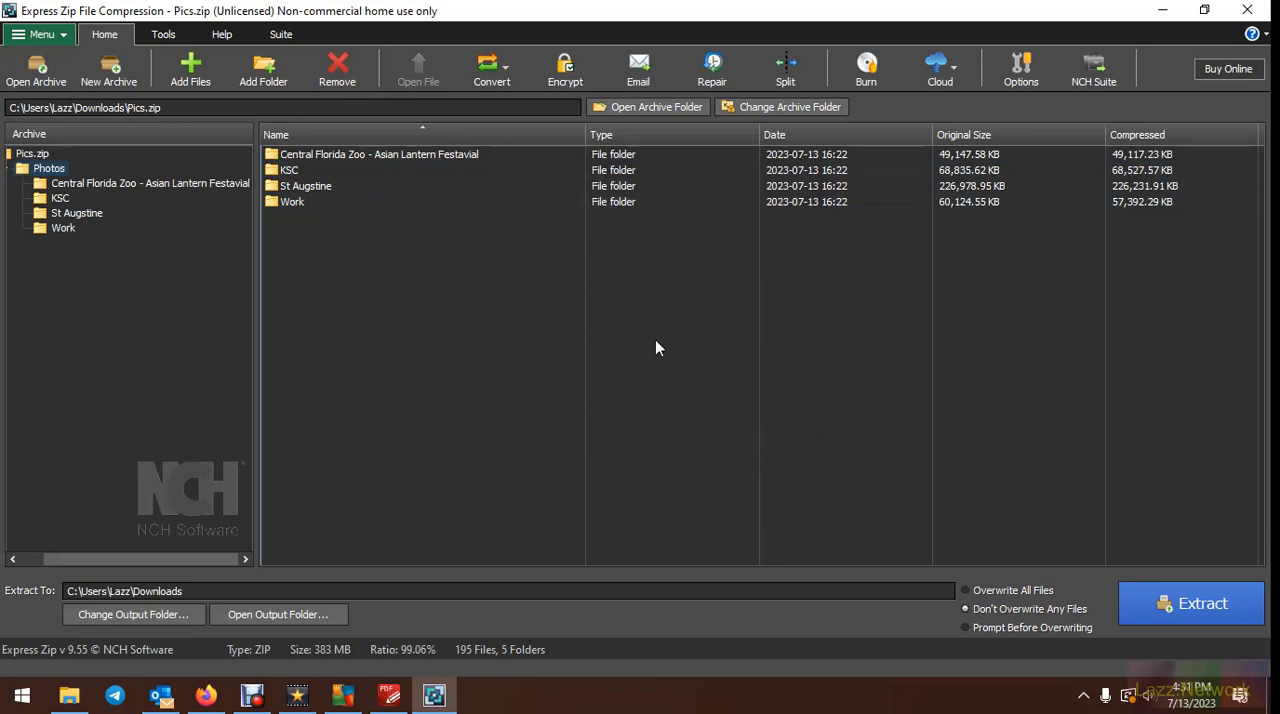
Try to create a self-extracting archive for Windows from Pics.zip and dismiss the purchase prompt
left_click(168, 37)
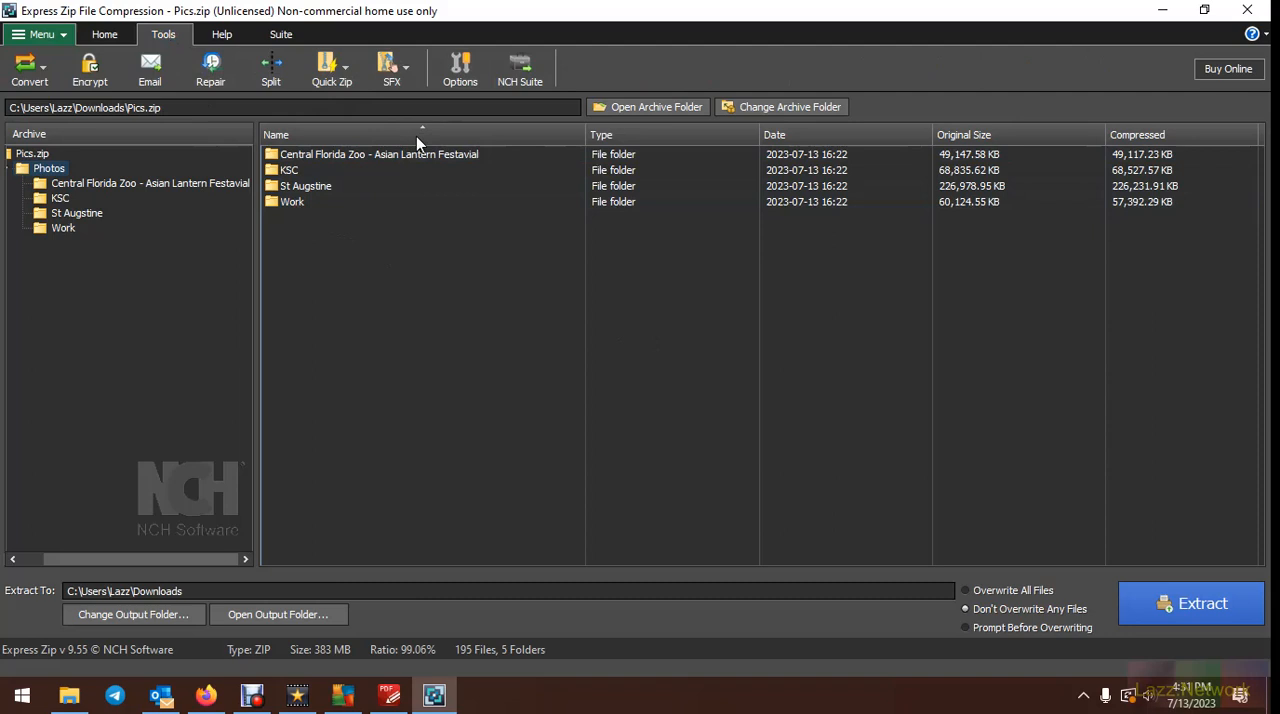
left_click(398, 72)
left_click(373, 84)
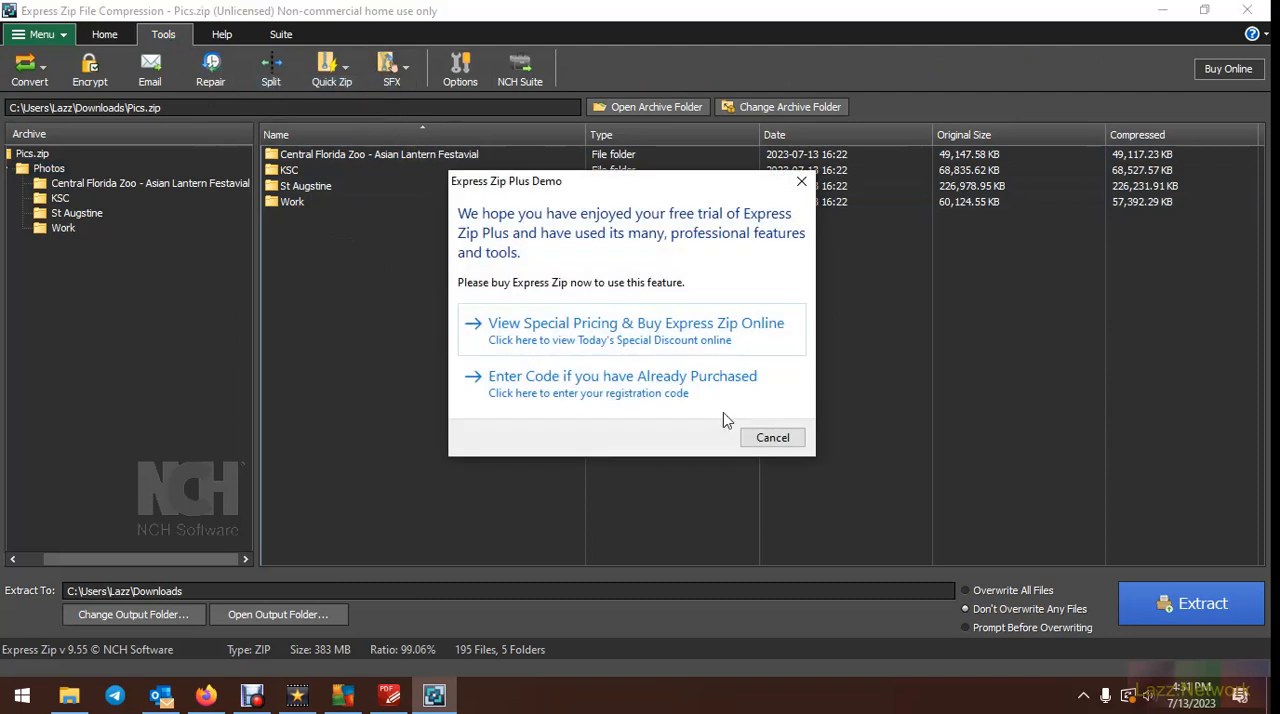
left_click(771, 438)
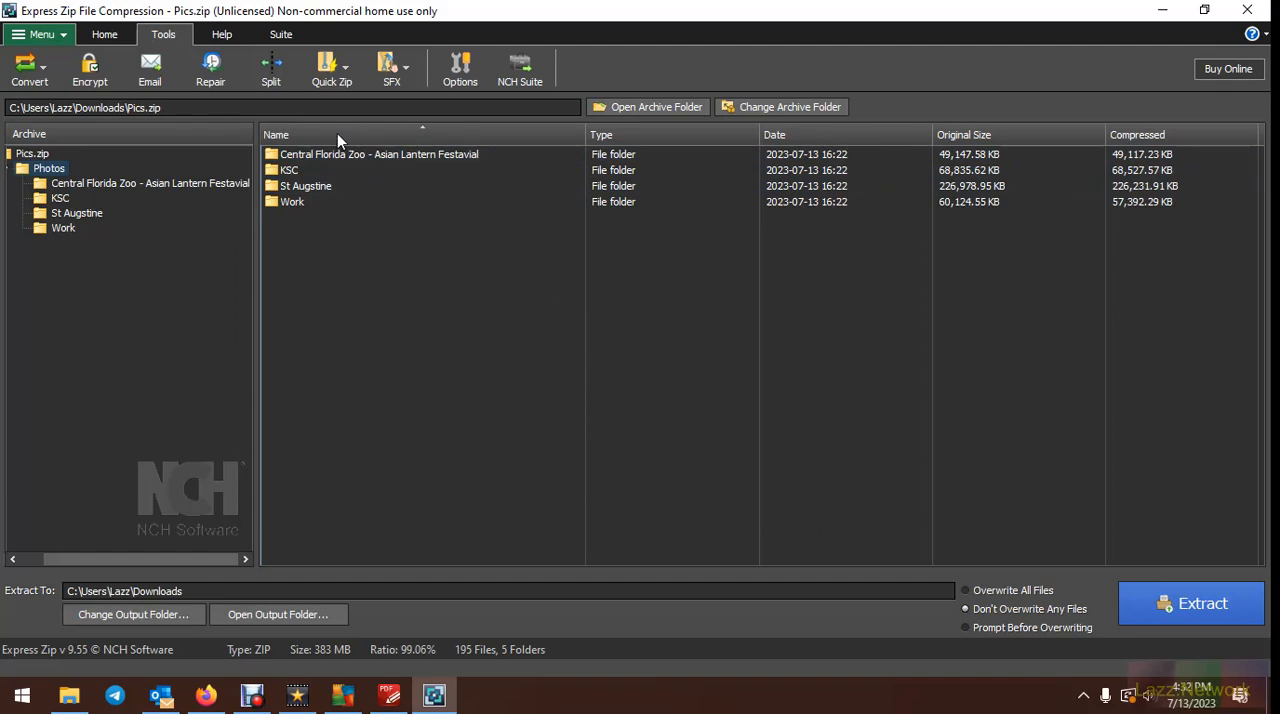
Retry the Windows self-extracting archive to view Express Zip's online pricing in Firefox, and return to Express Zip without registering
left_click(380, 67)
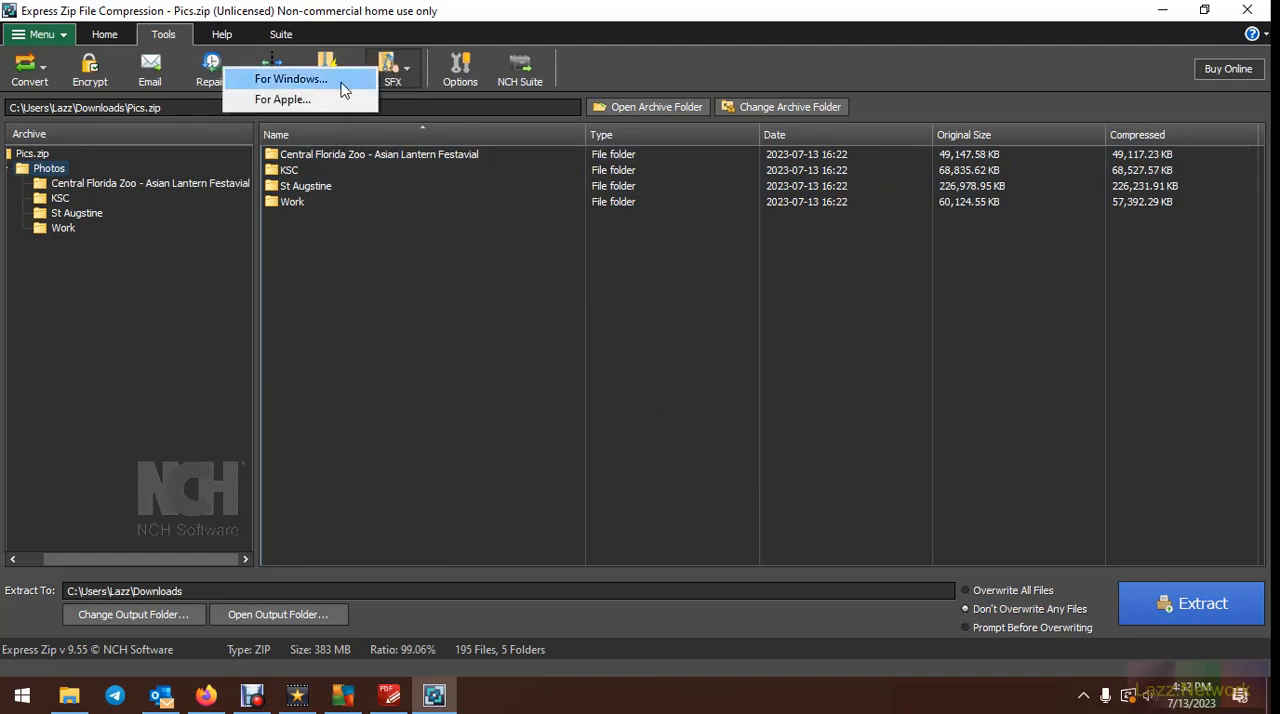
left_click(343, 84)
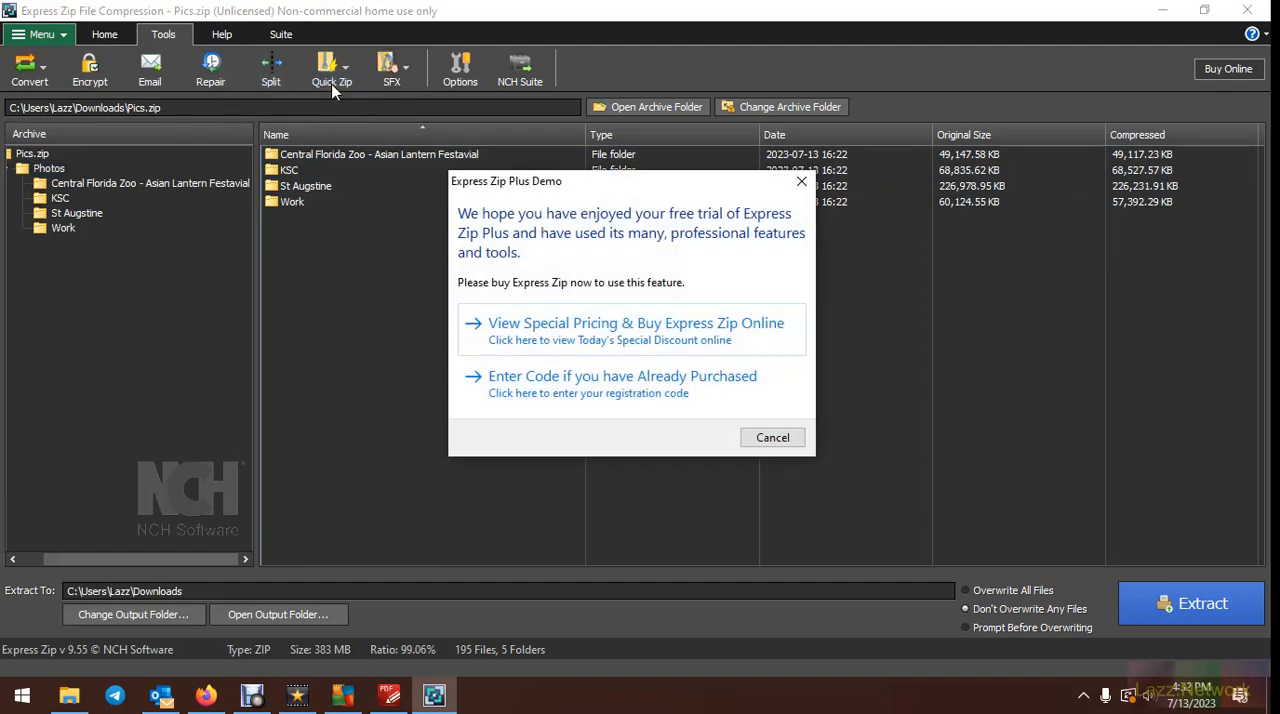
left_click(624, 327)
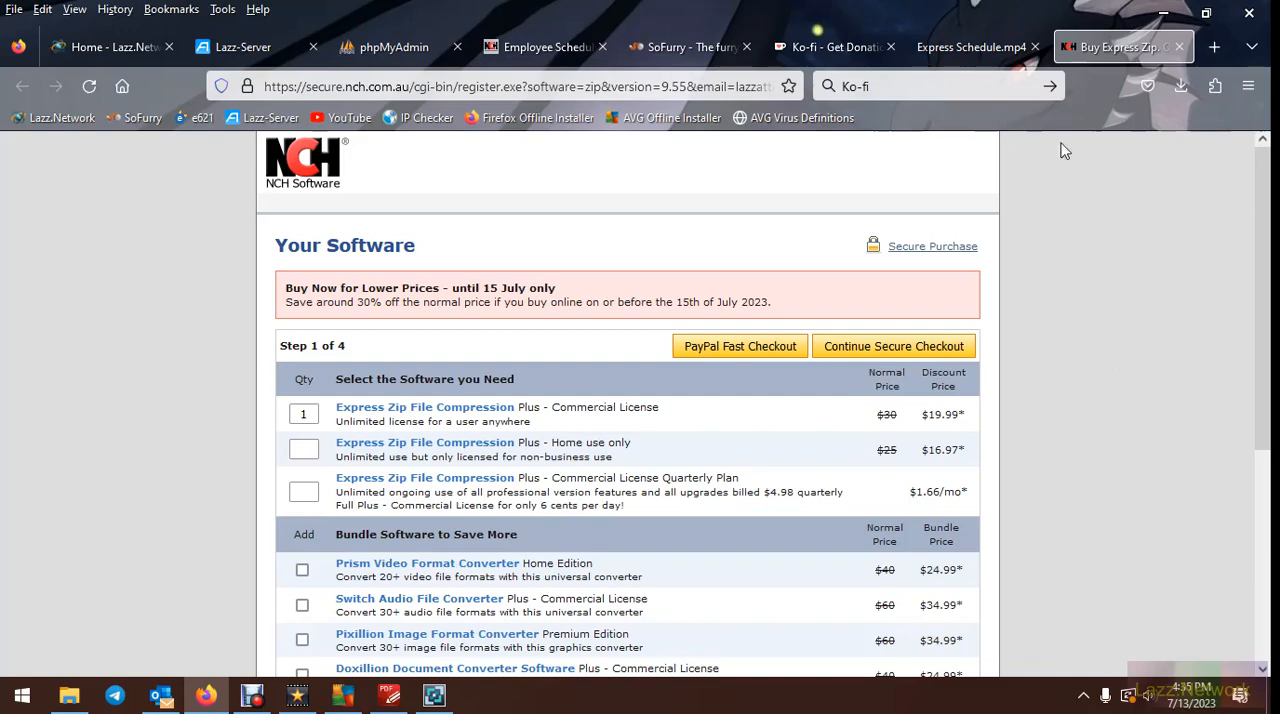
left_click(1184, 16)
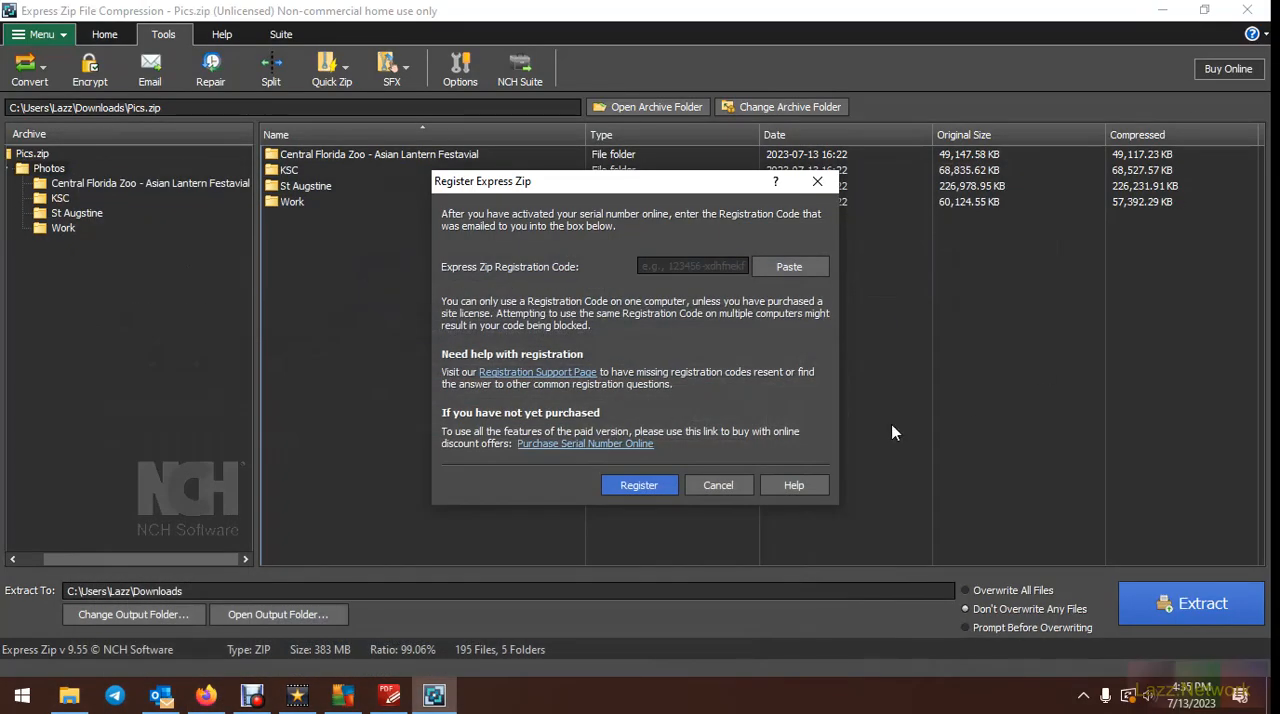
left_click(718, 485)
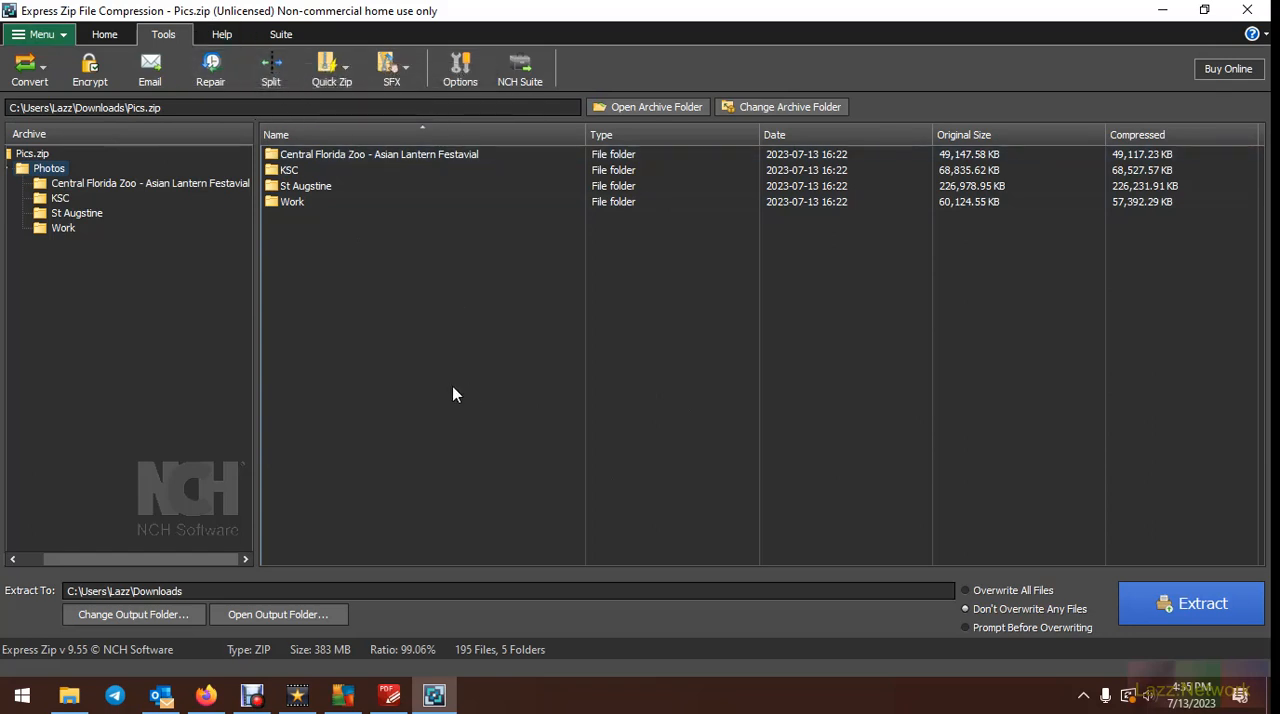
Try to email the Pics.zip archive and dismiss the purchase prompt
left_click(120, 38)
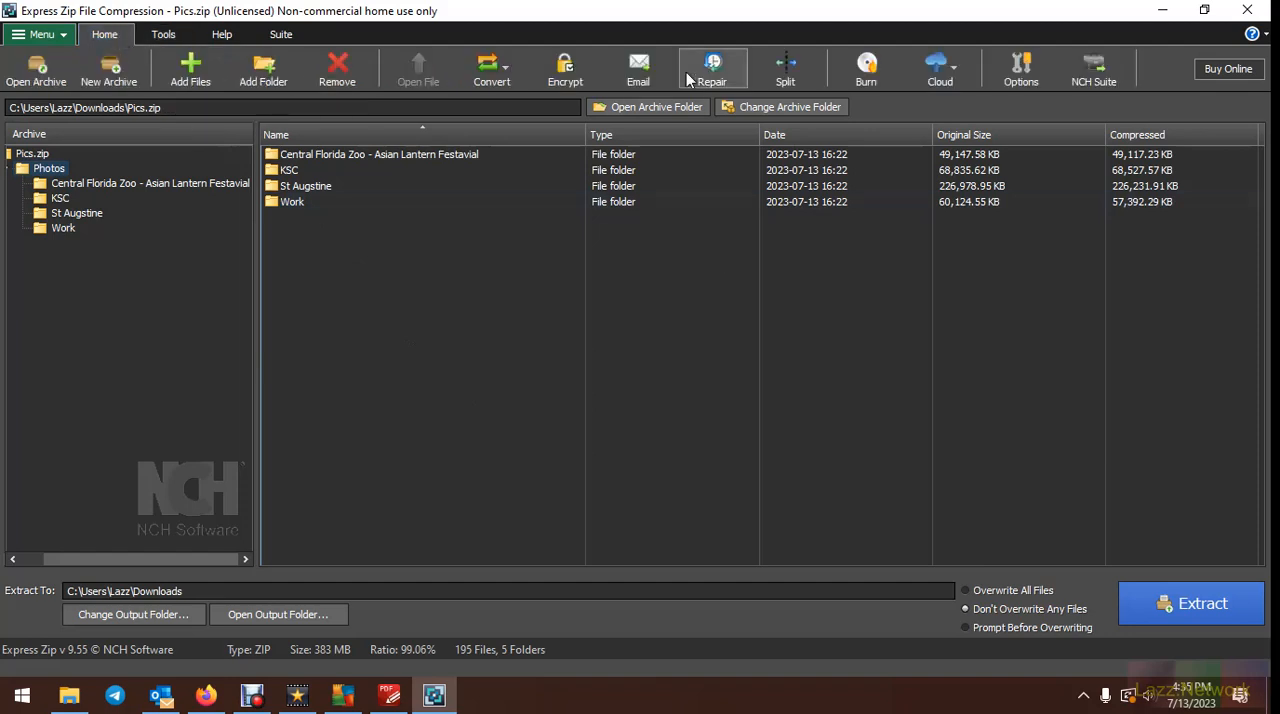
left_click(639, 72)
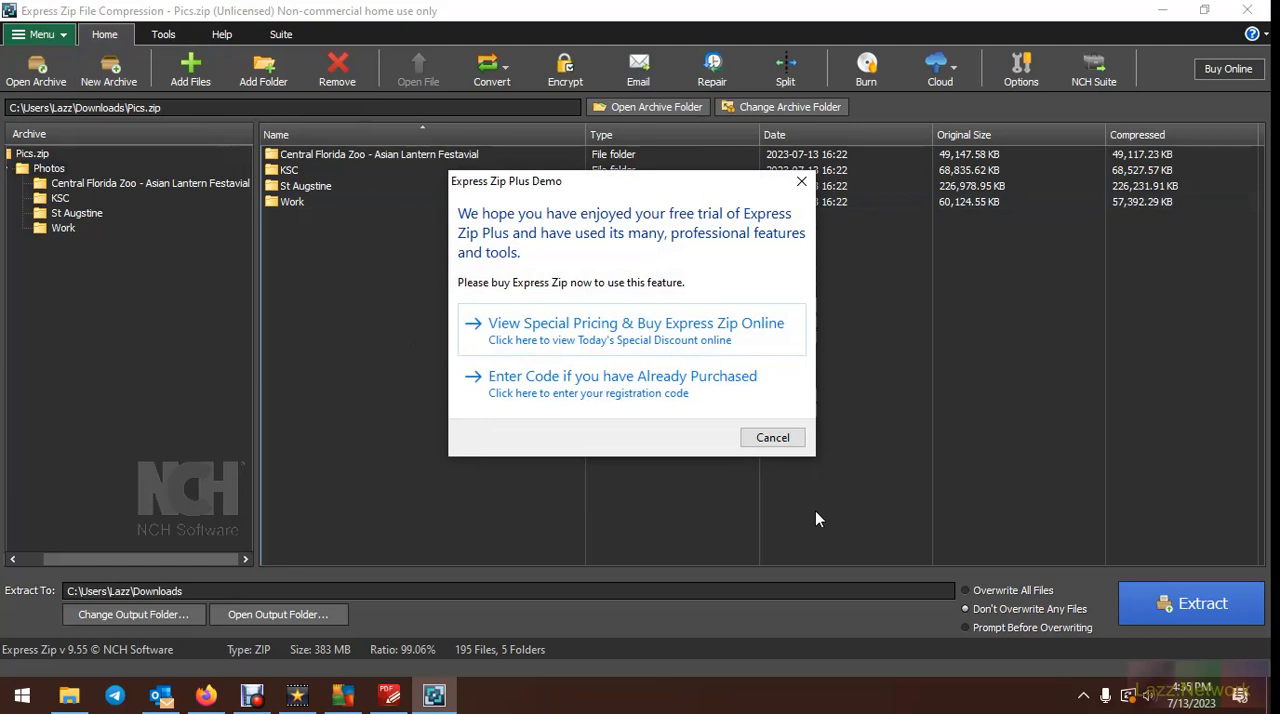
left_click(772, 437)
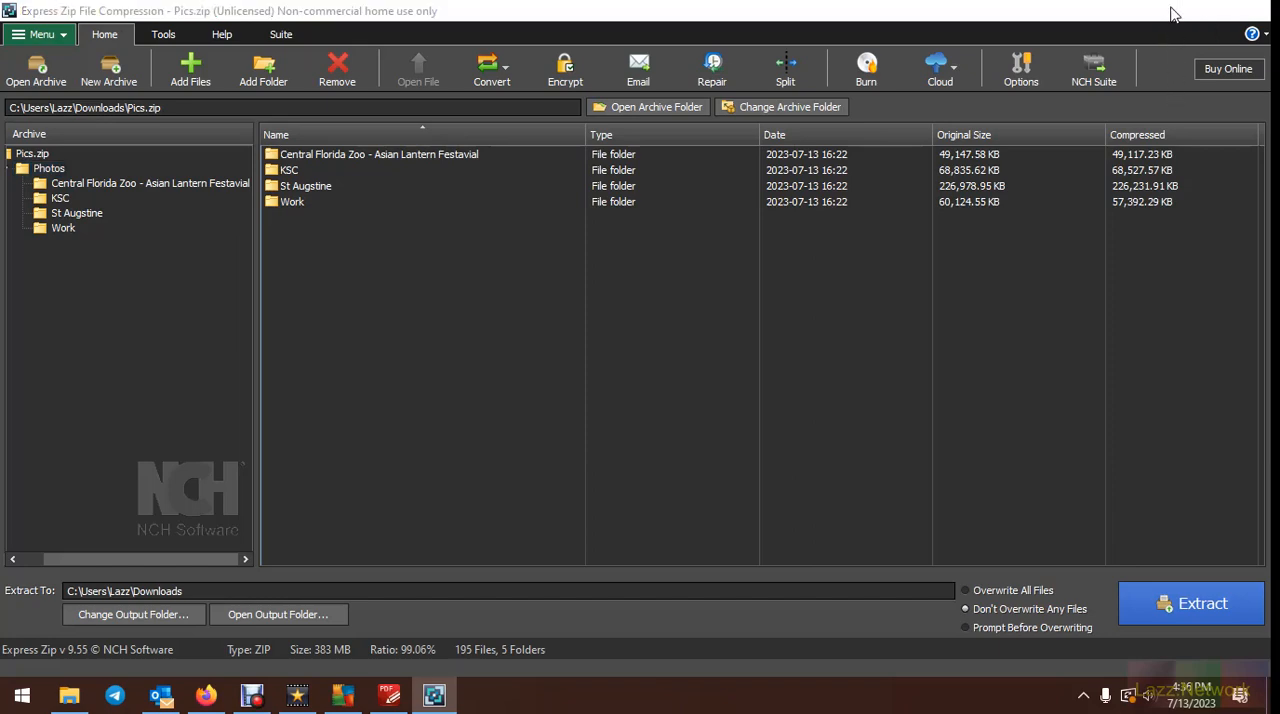
Minimize Express Zip, launch jZip from the desktop and maximize its window
left_click(1166, 11)
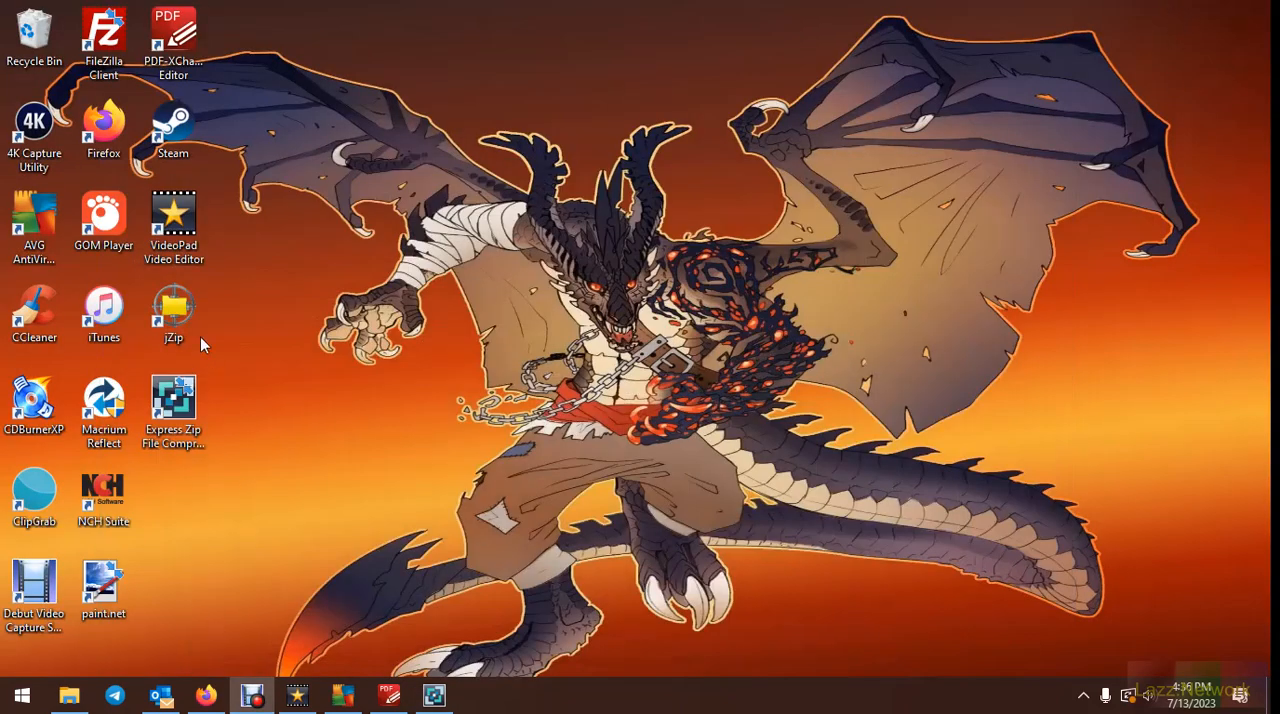
double_click(183, 316)
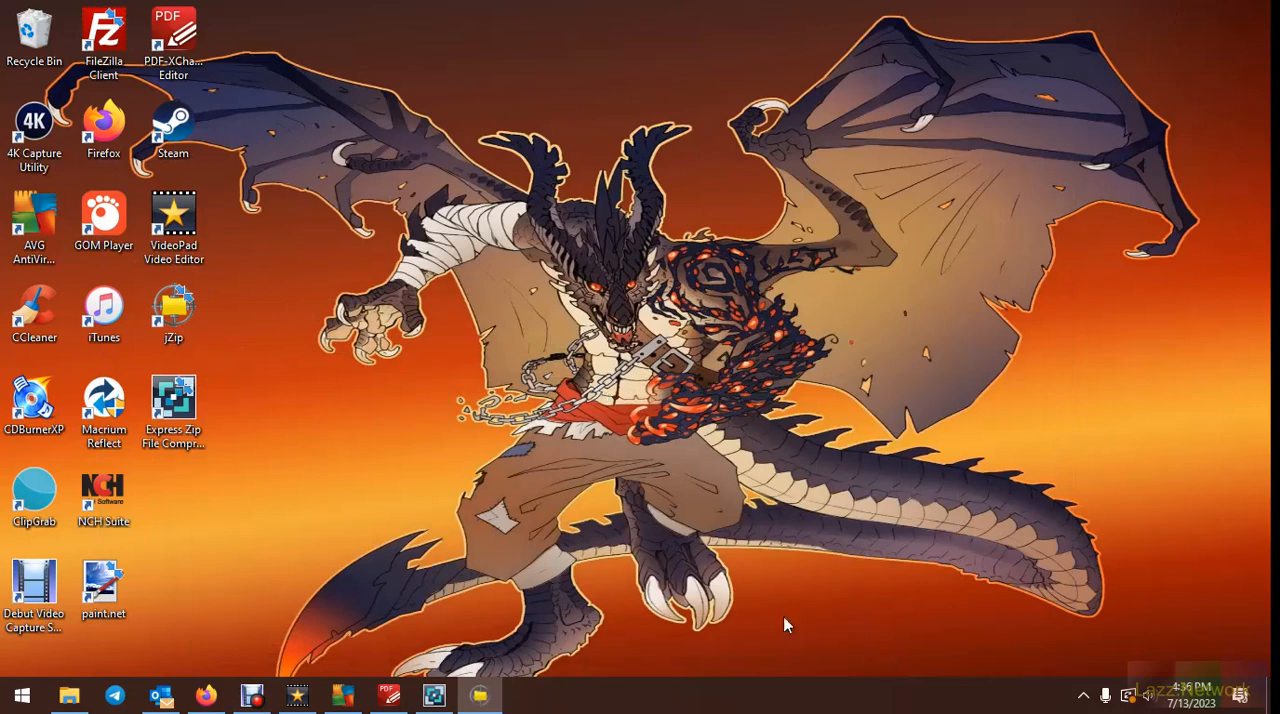
left_click_drag(686, 194, 678, 8)
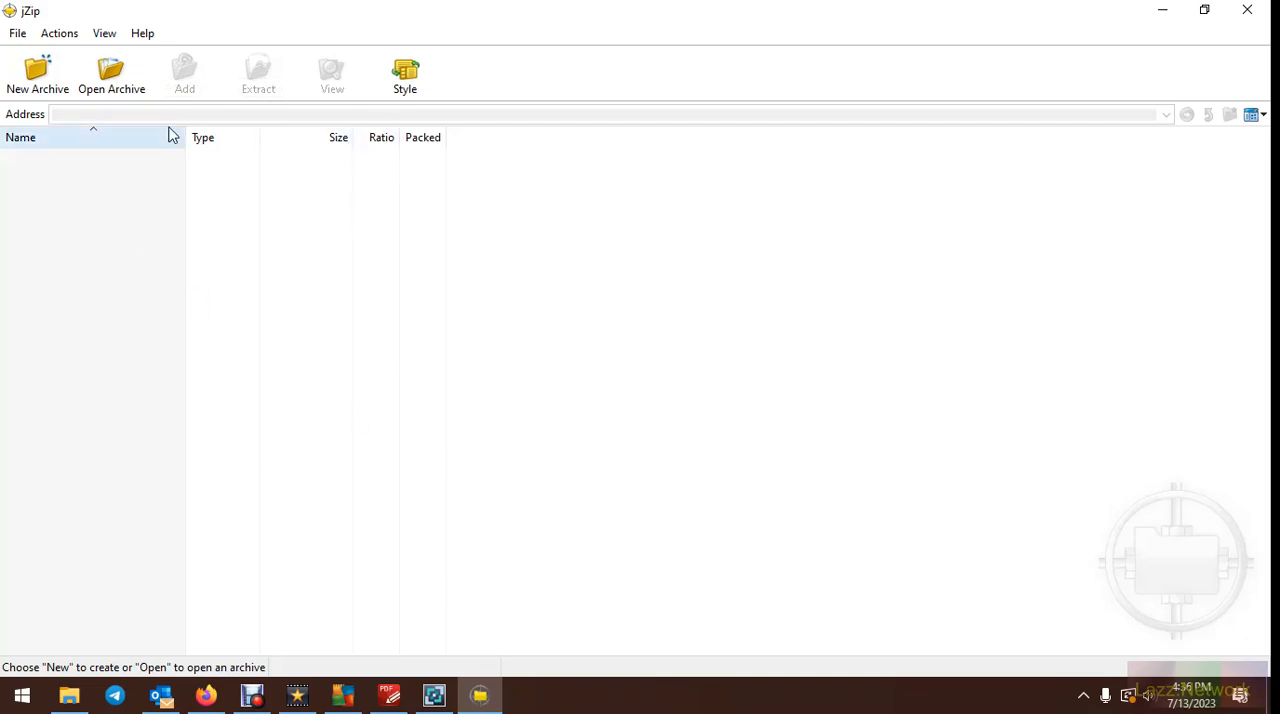
left_click(158, 34)
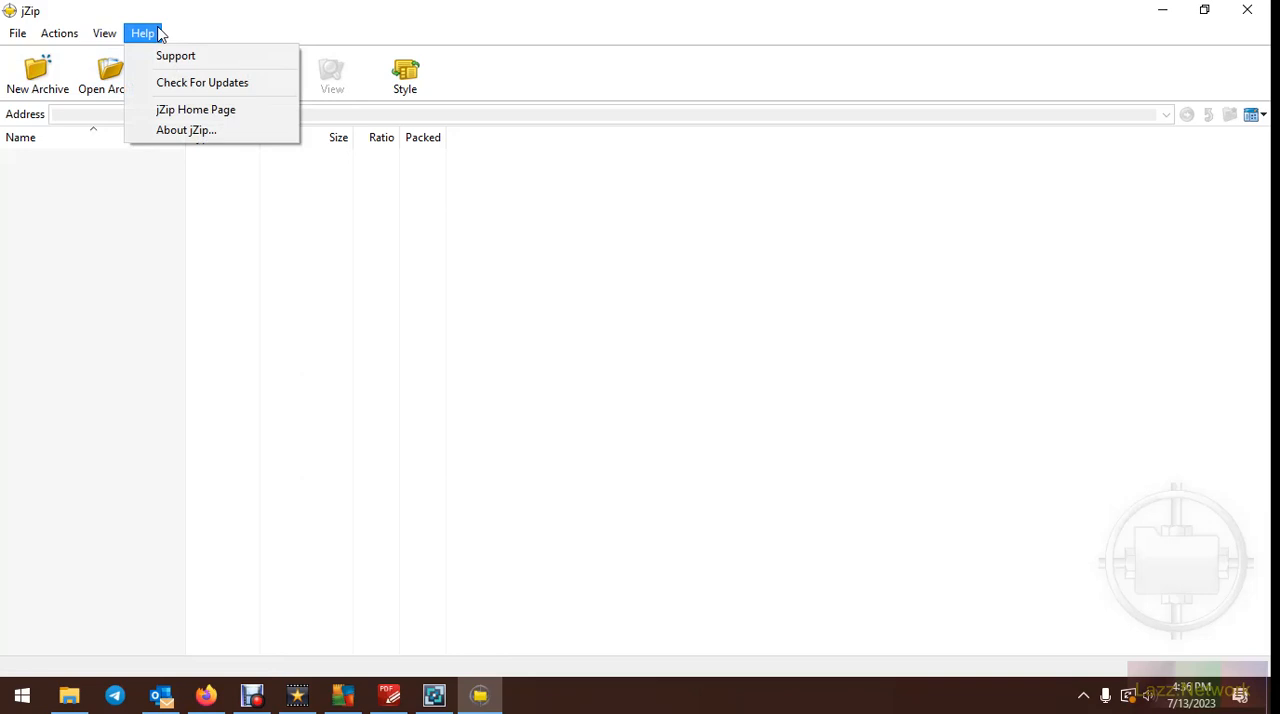
mouse_move(14, 34)
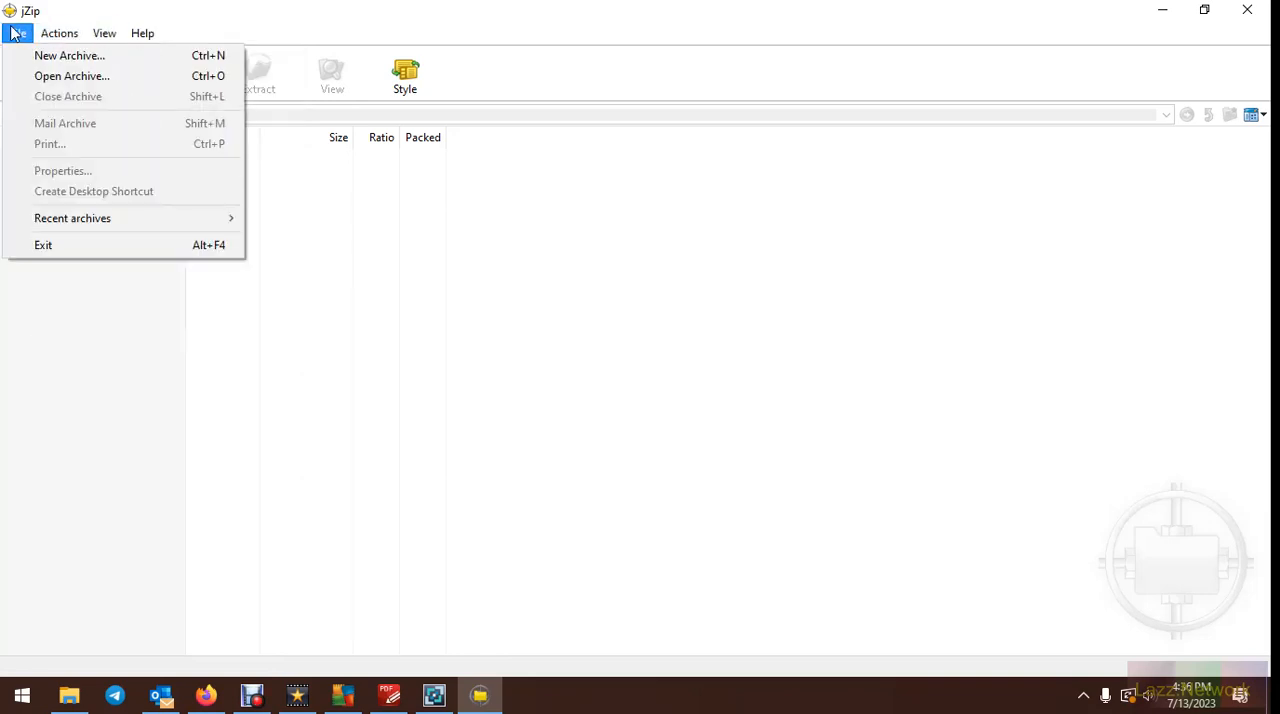
left_click(14, 34)
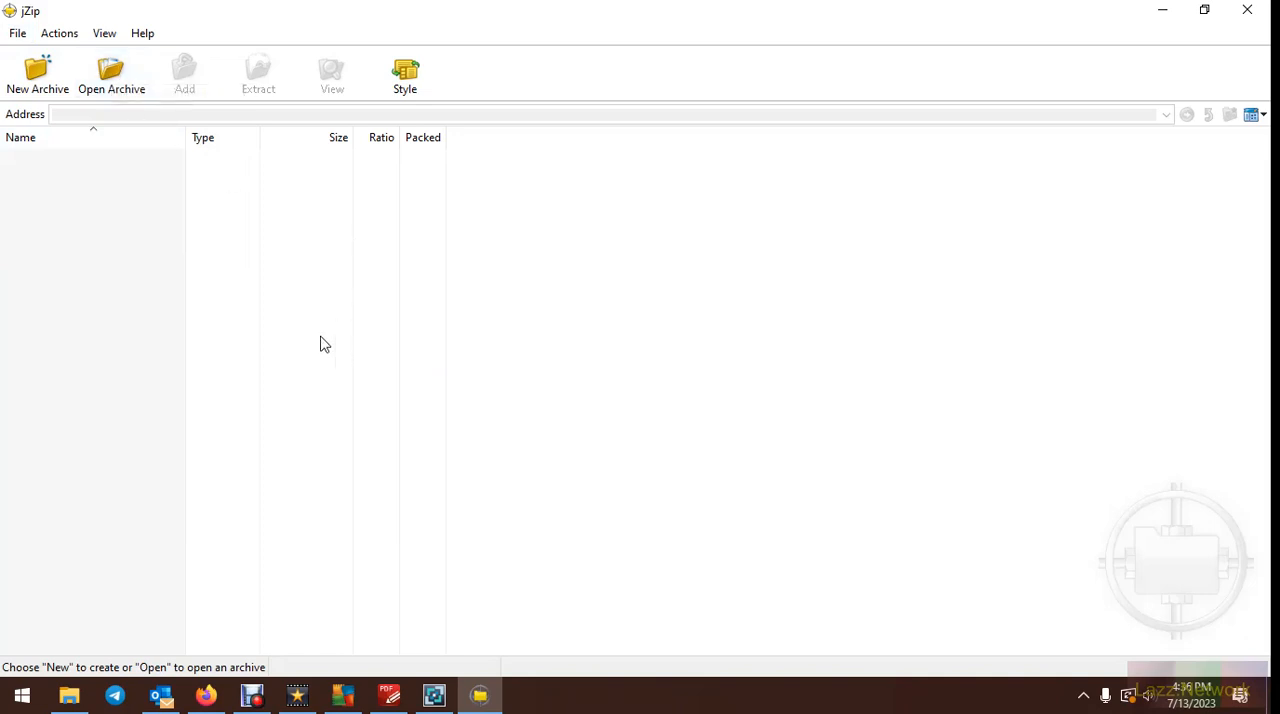
Start a new archive and choose the Downloads folder as its save location
left_click(56, 82)
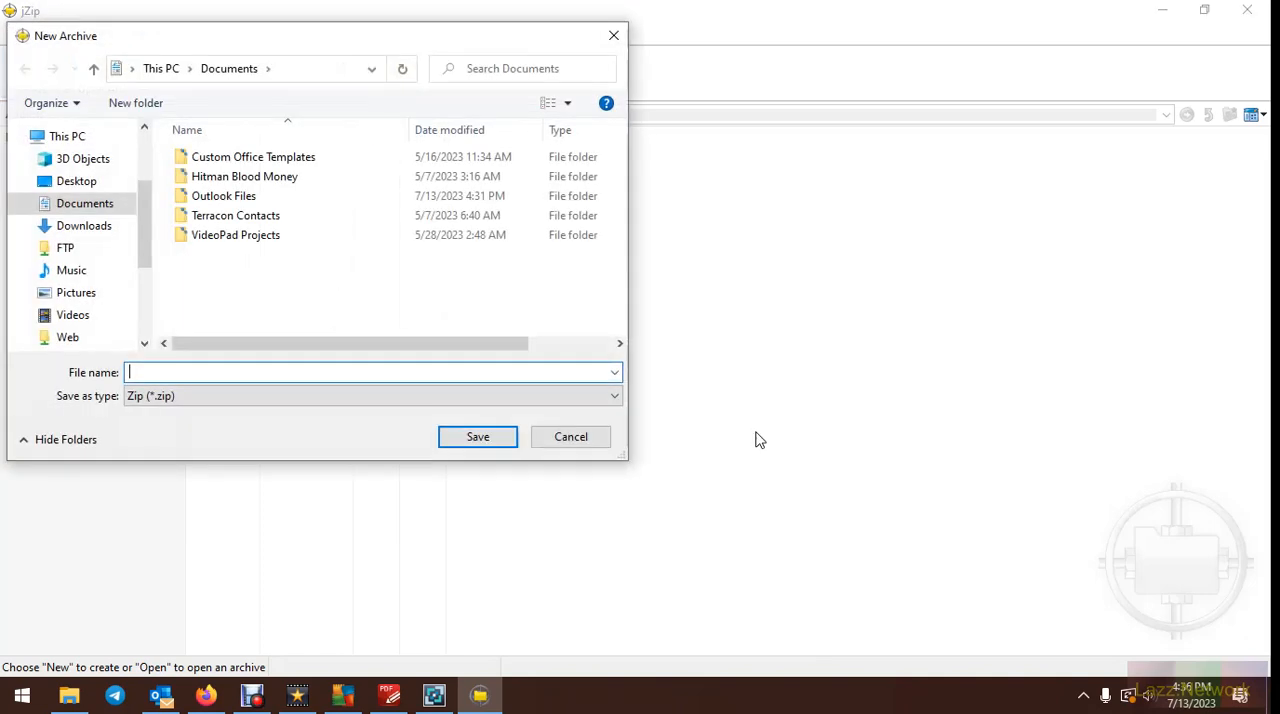
left_click_drag(309, 32, 730, 162)
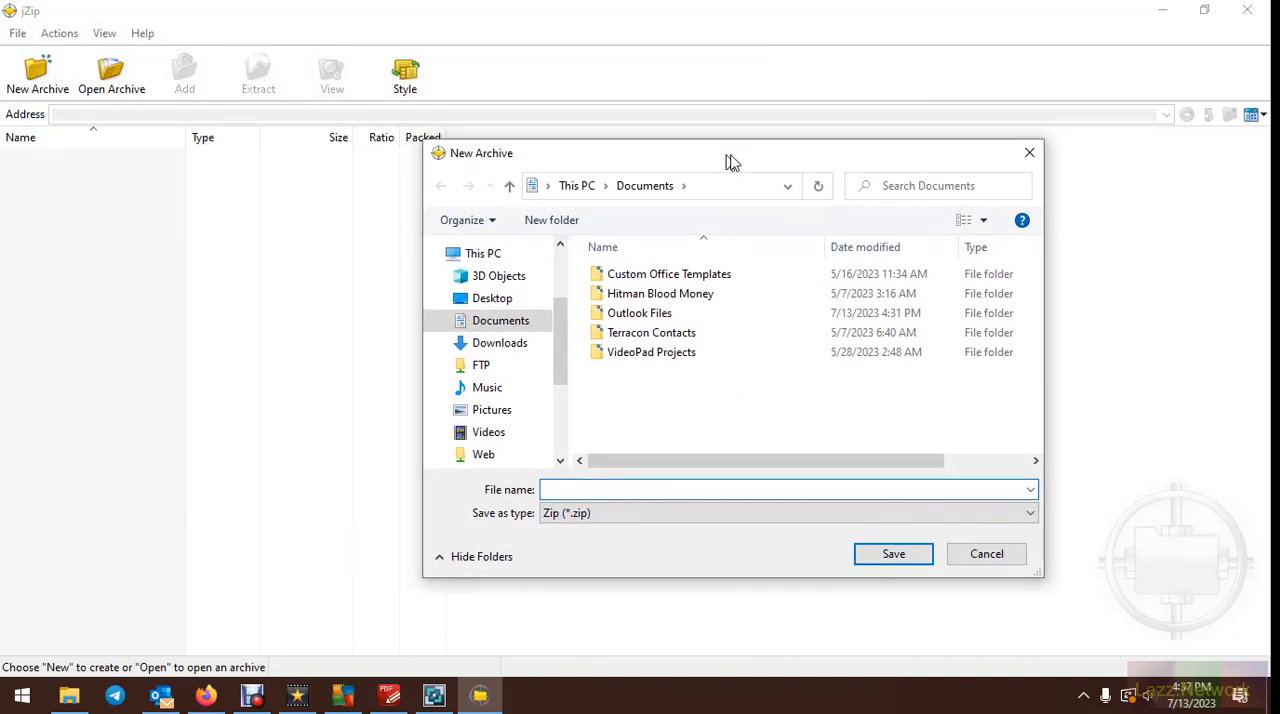
left_click(505, 343)
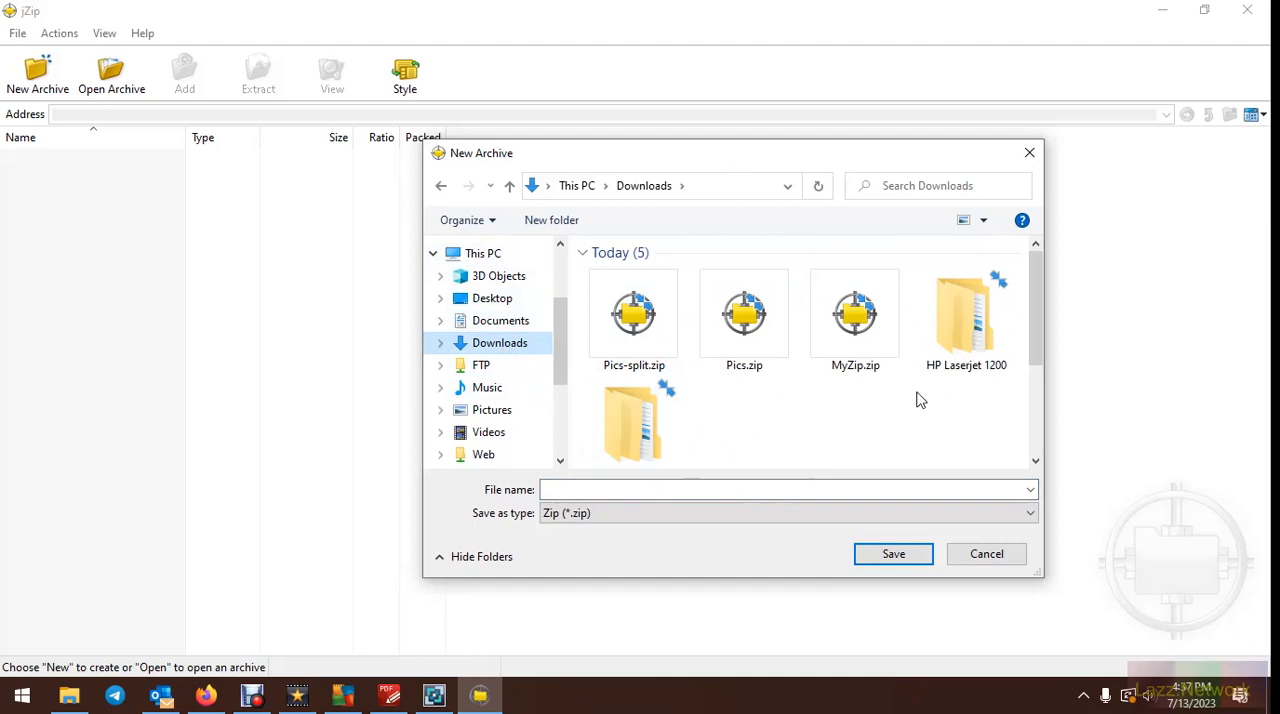
scroll(910, 398, "down", 3)
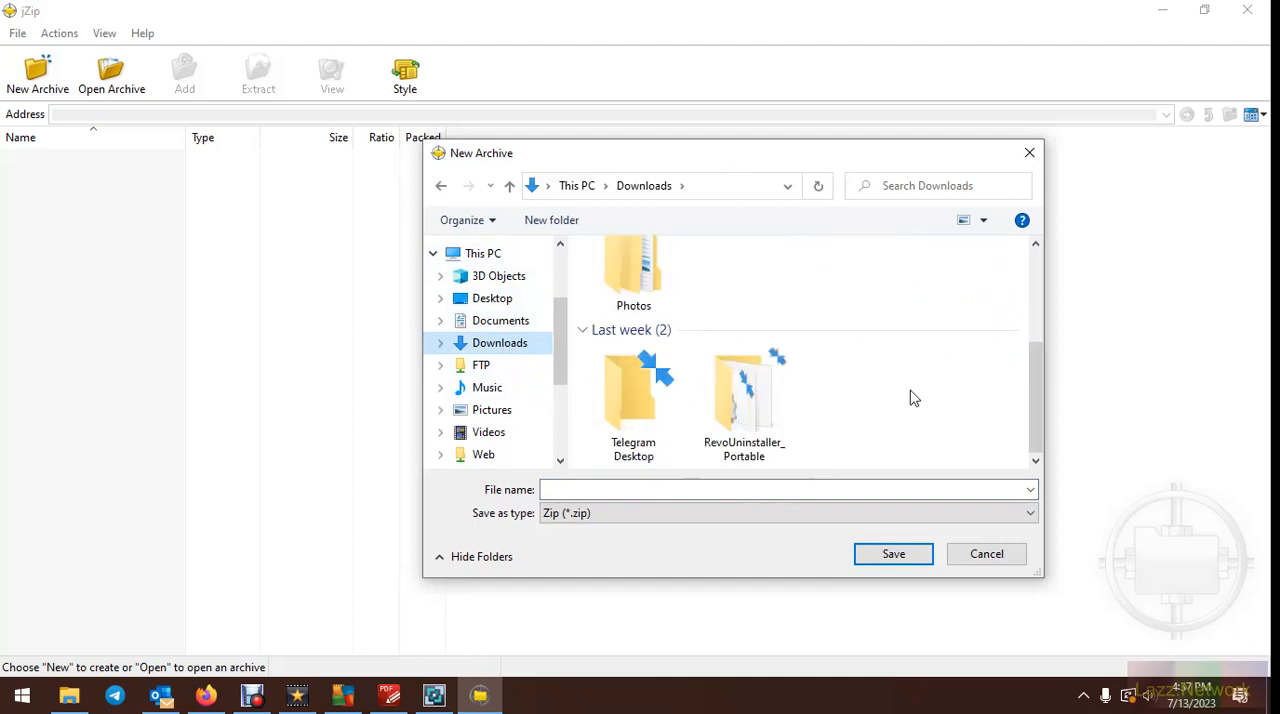
scroll(908, 399, "up", 3)
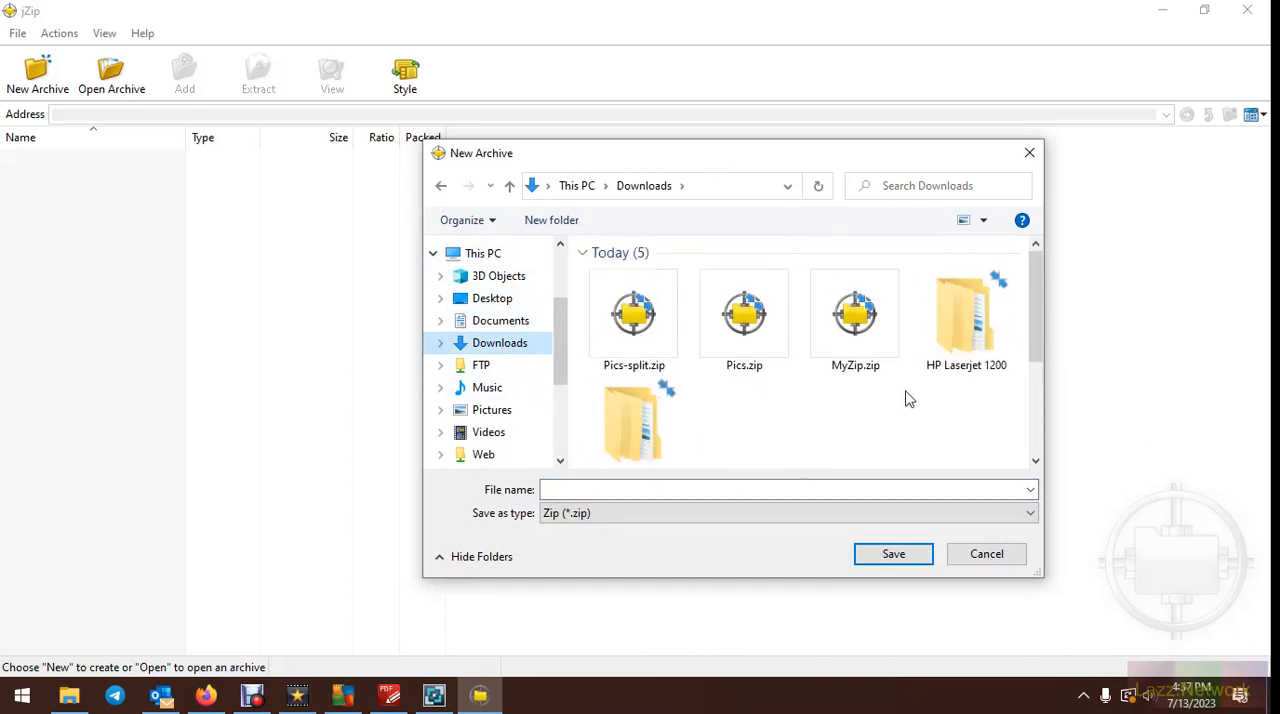
scroll(909, 399, "down", 1)
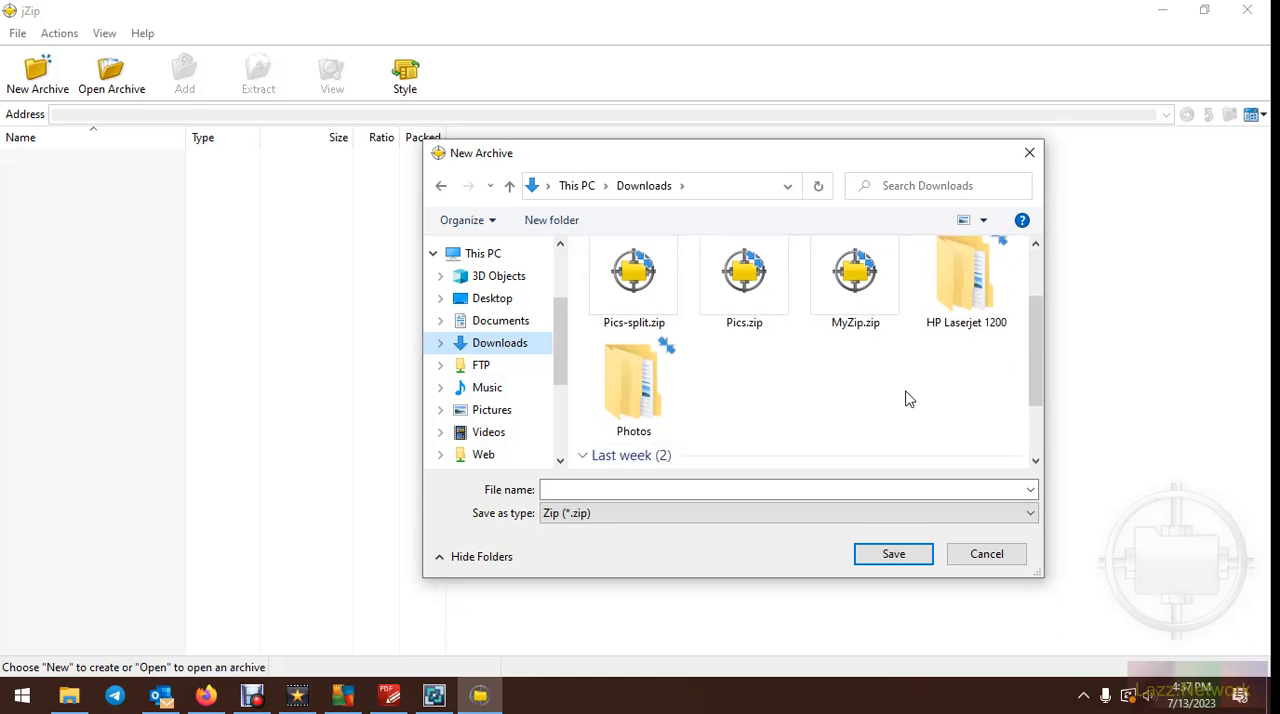
Create the archive as a Zip file named Images and permanently decline adding the jZip promotional link
left_click(711, 518)
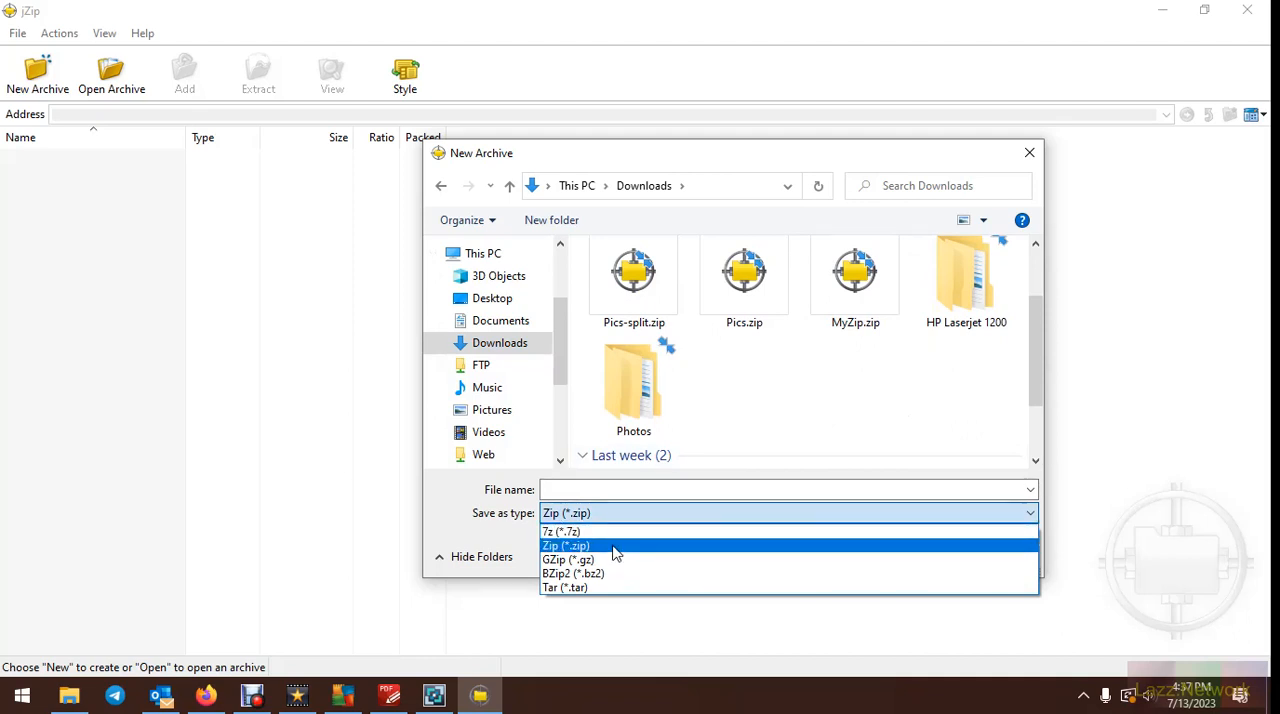
left_click(615, 553)
left_click(611, 491)
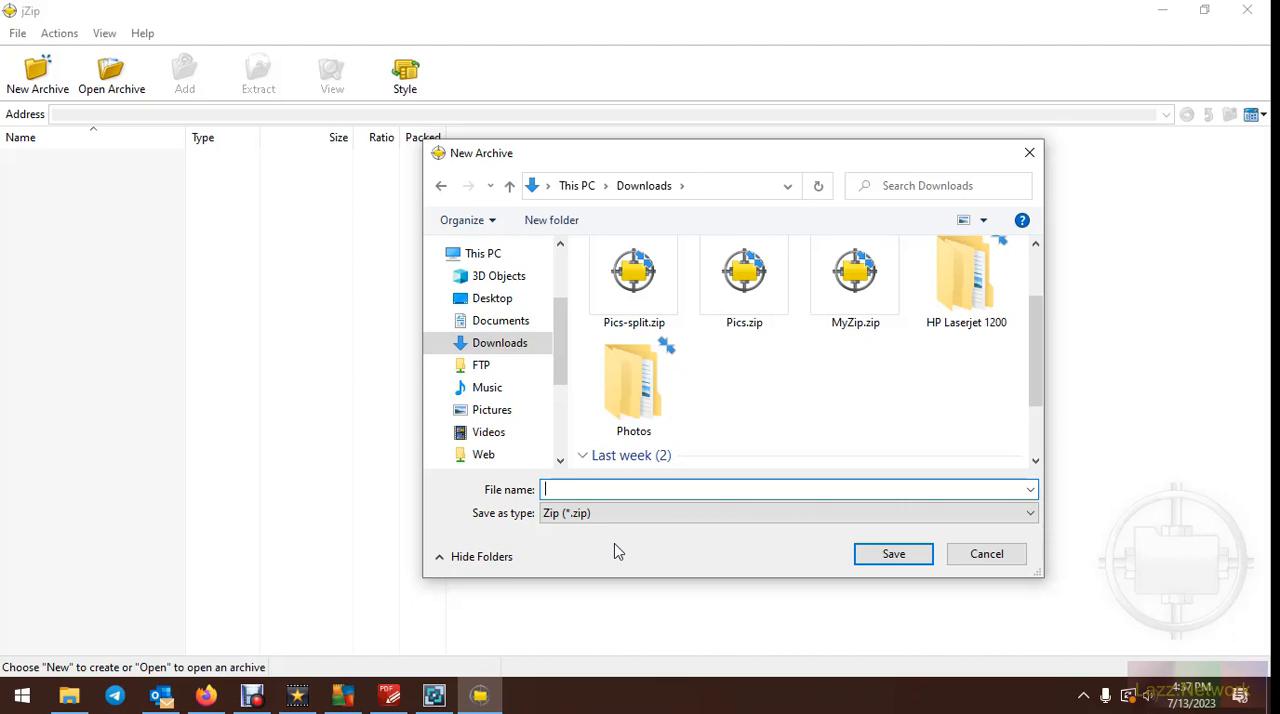
type("mages")
key("Return")
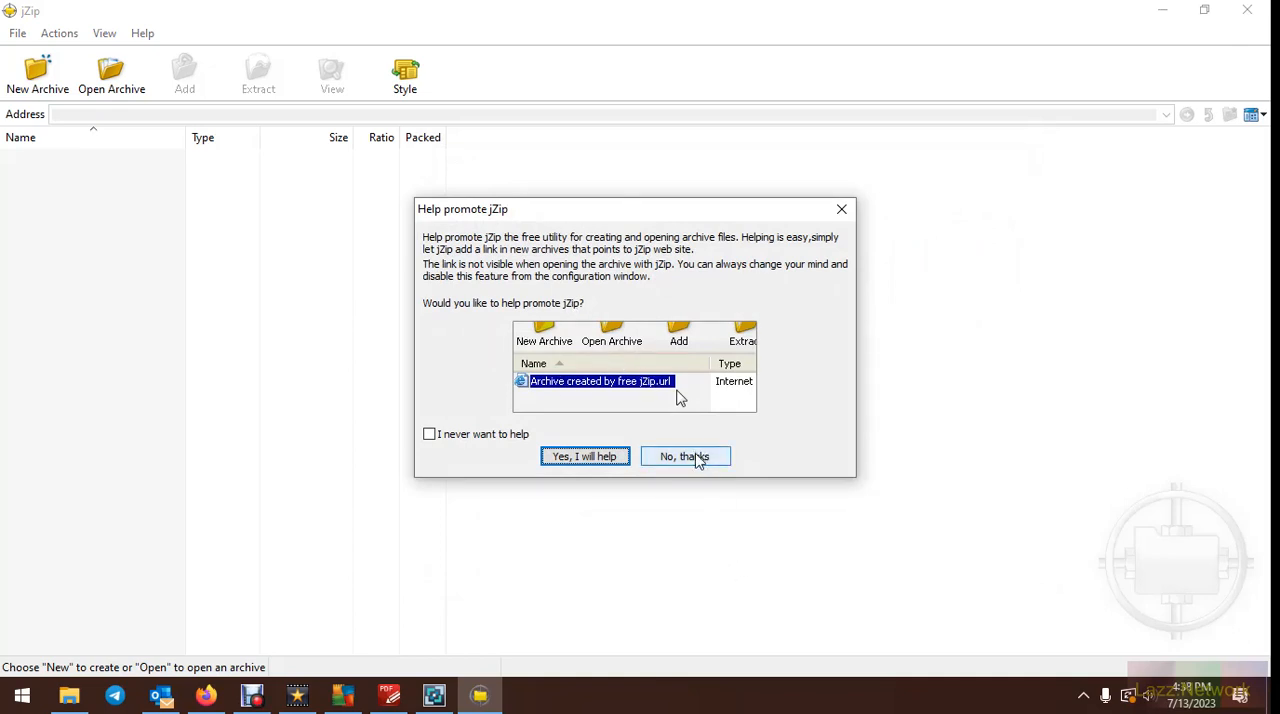
left_click(440, 440)
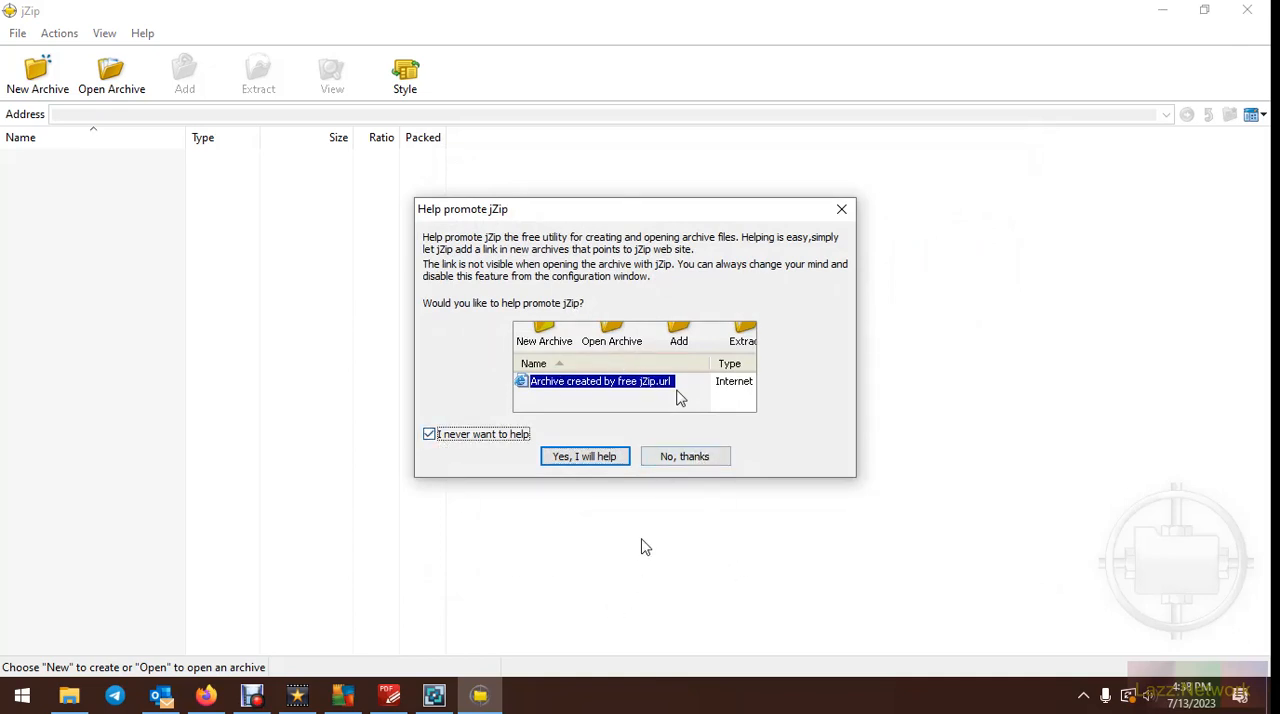
left_click(684, 458)
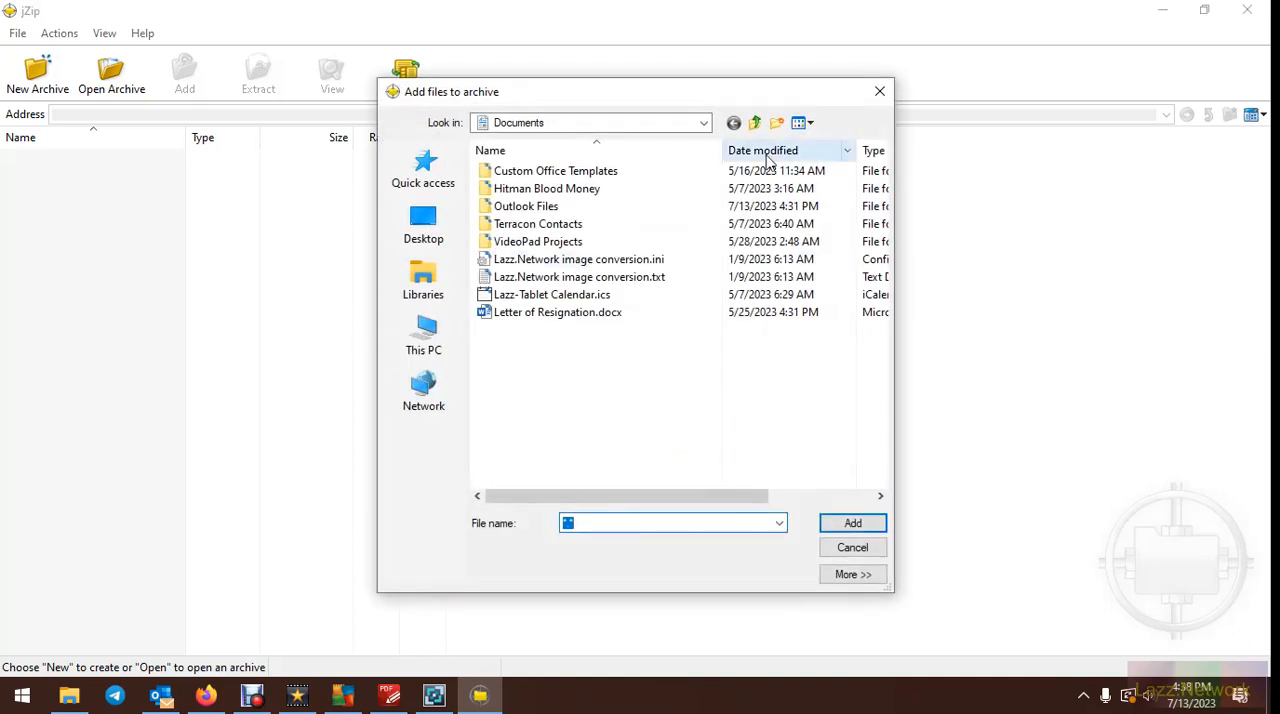
Try to add the Photos folder from Downloads through the file selection dialog, and cancel adding files
left_click(679, 123)
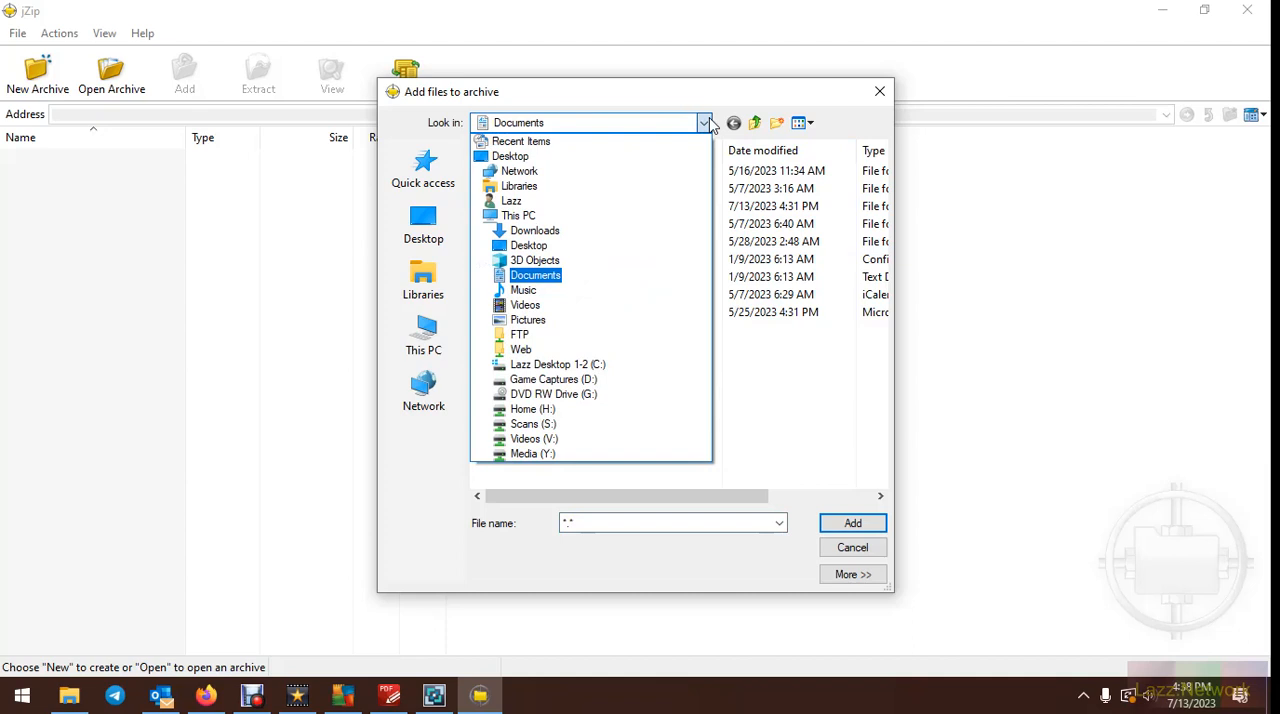
left_click(555, 232)
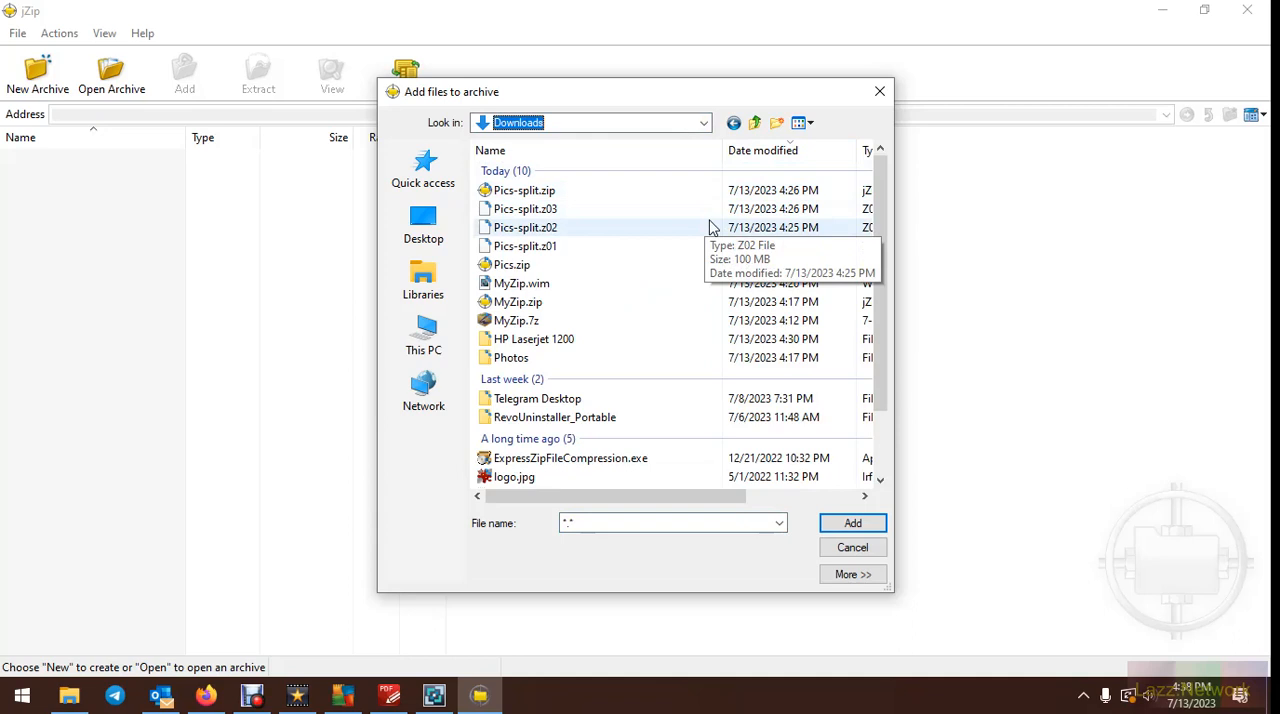
left_click(512, 362)
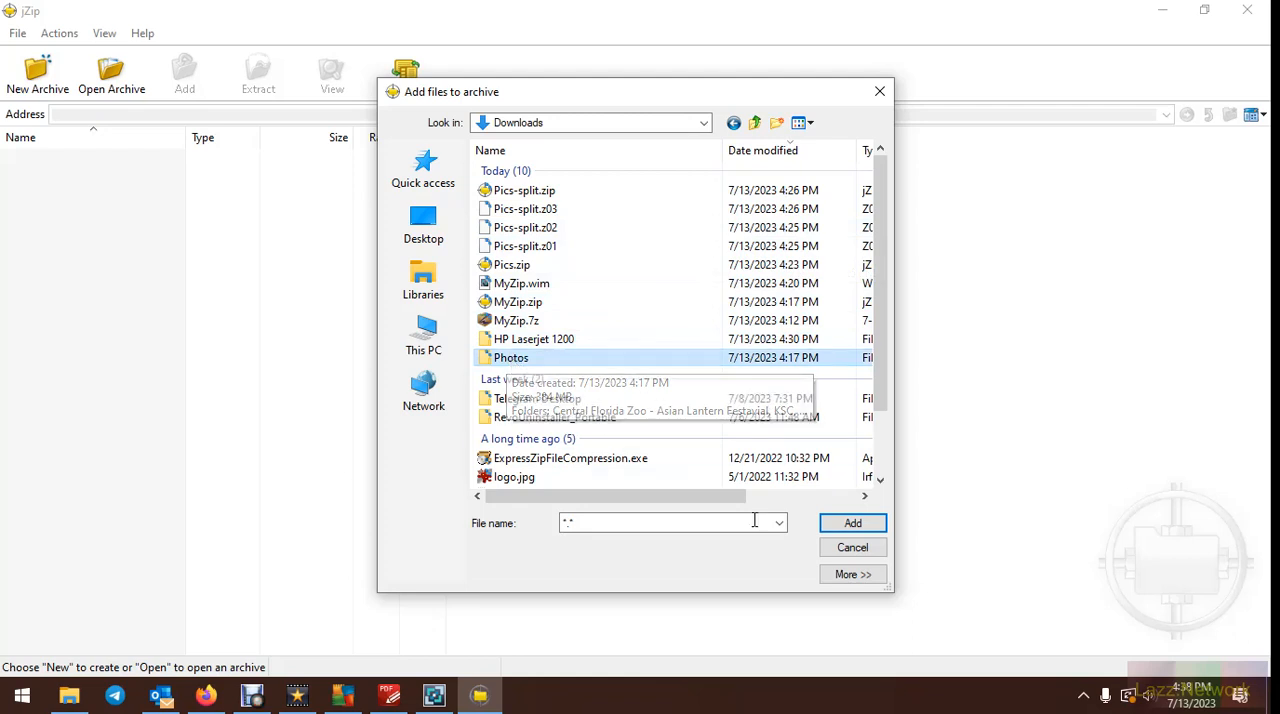
left_click(851, 526)
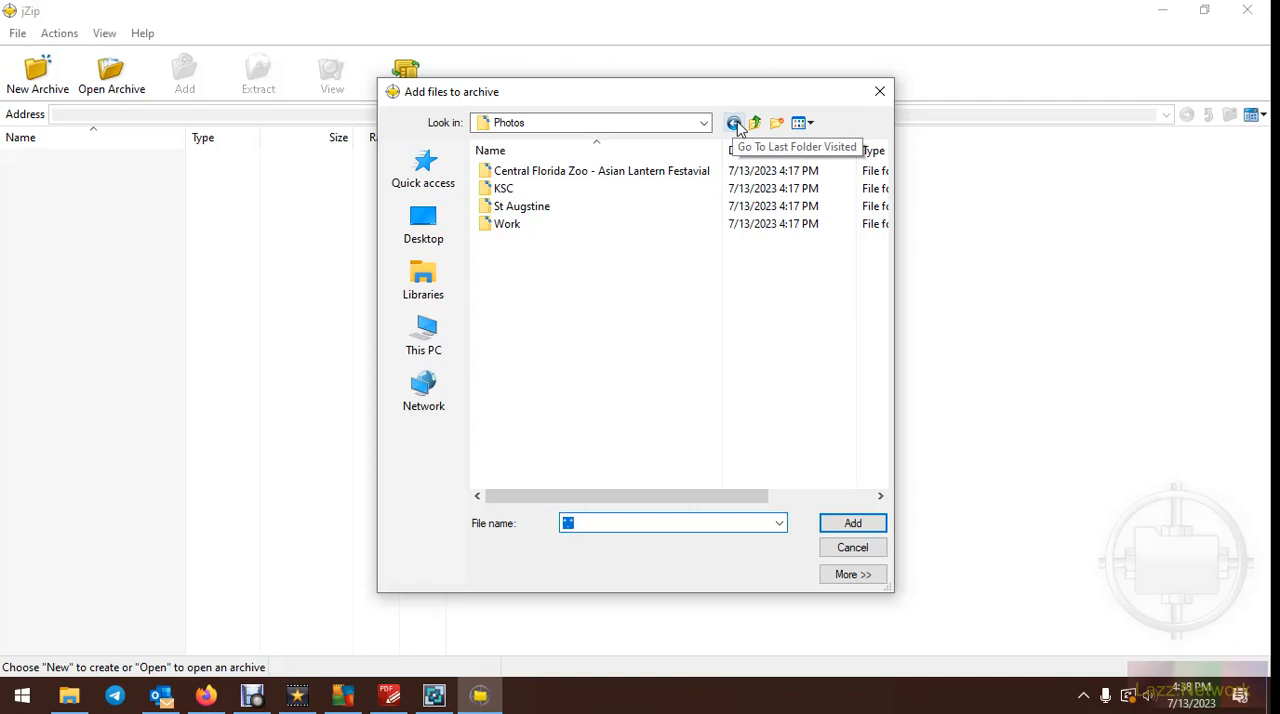
left_click(852, 548)
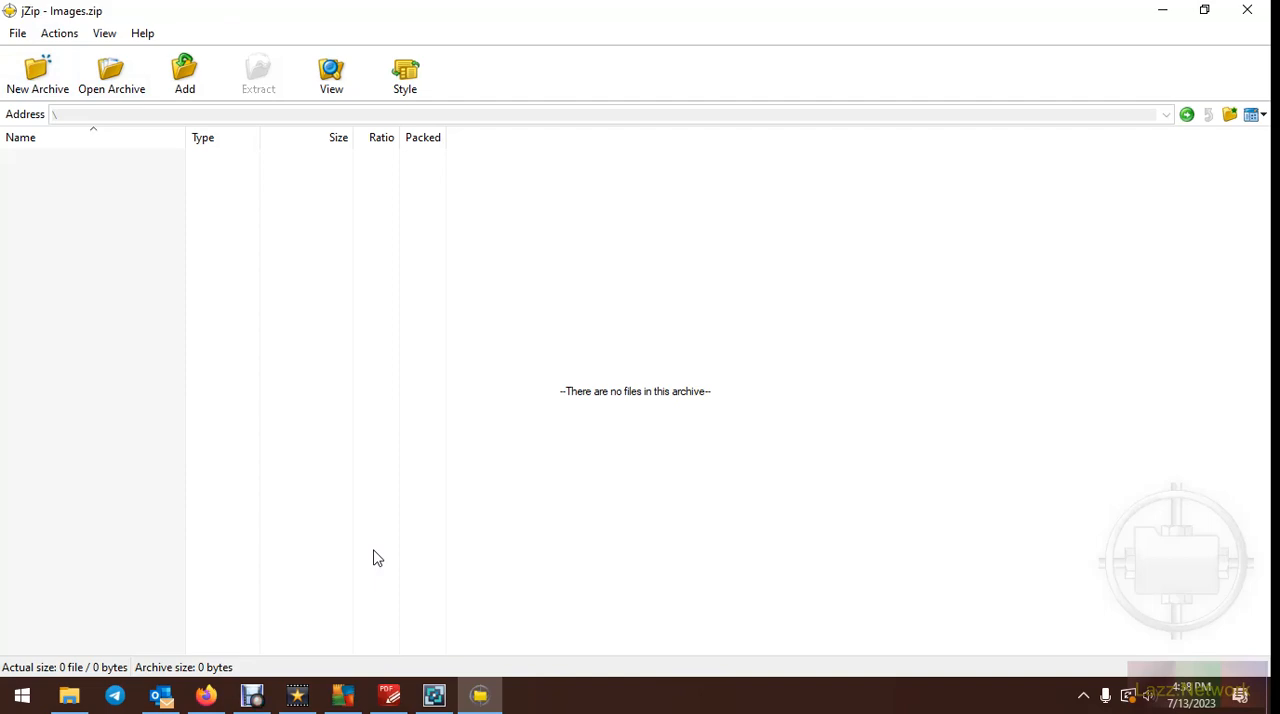
Arrange the jZip window side by side with the open Downloads folder window
double_click(597, 23)
left_click_drag(1270, 175, 1272, 176)
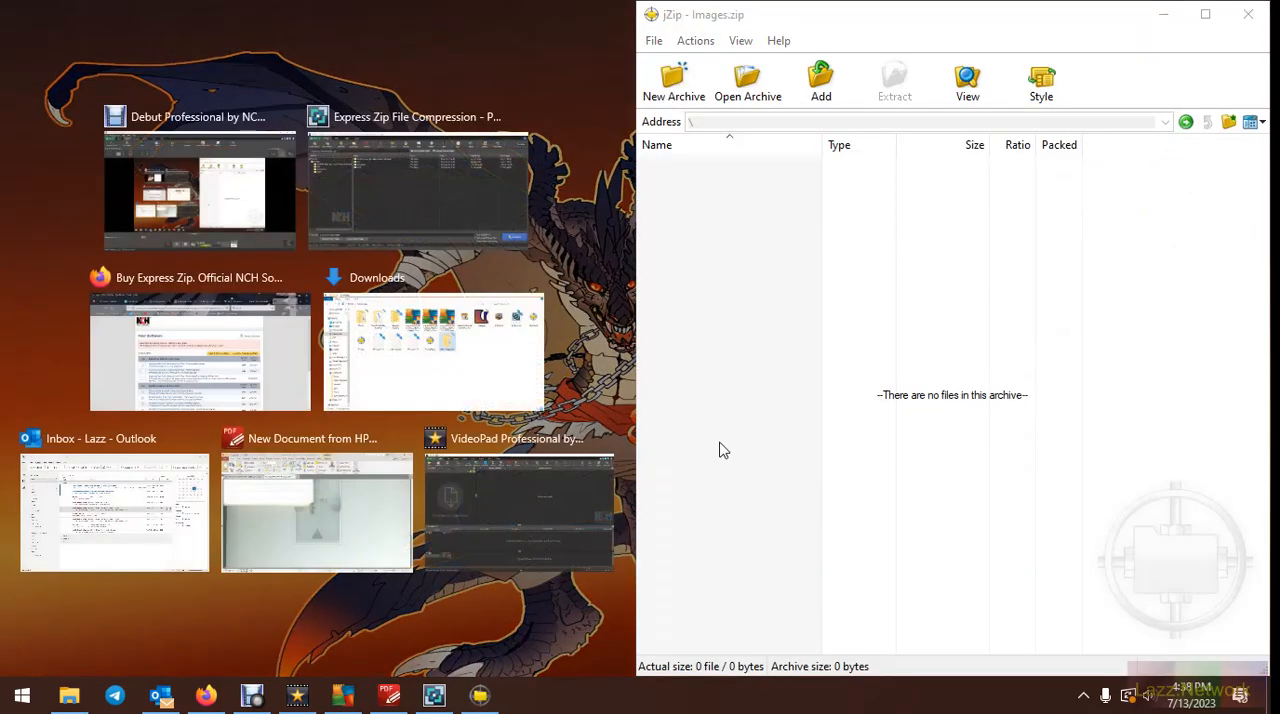
left_click(475, 354)
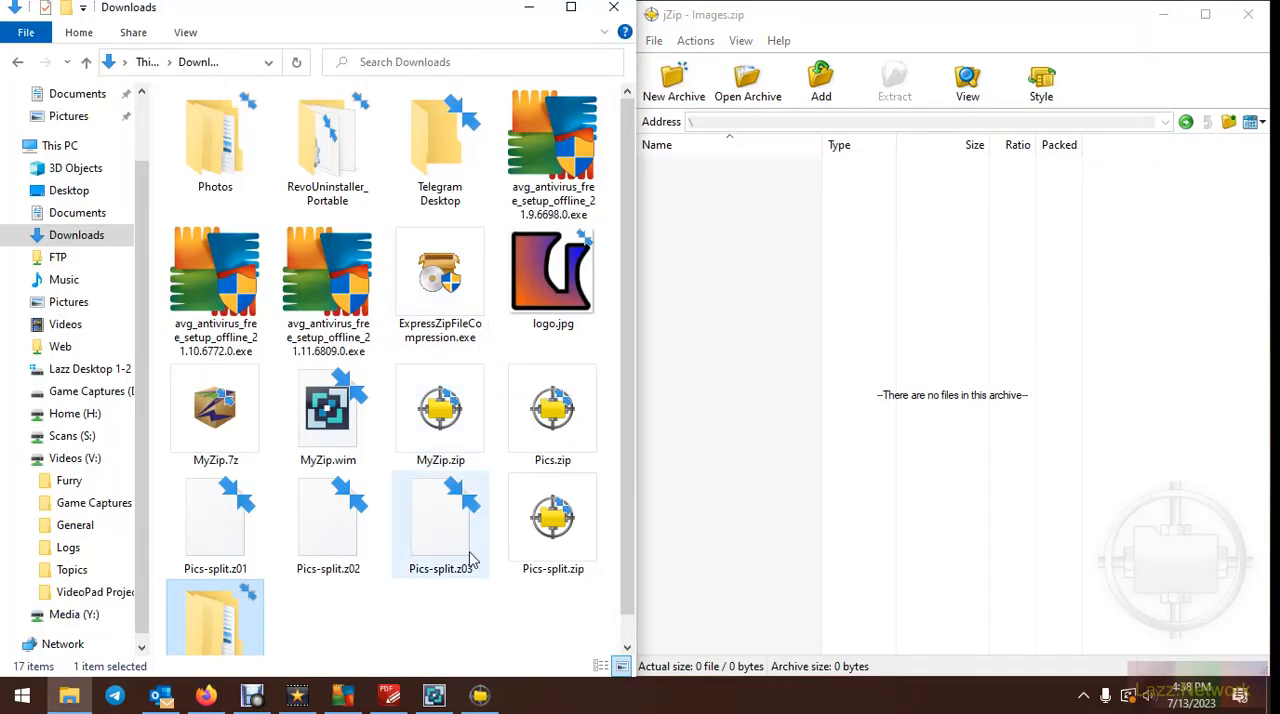
Add the Photos folder from the Downloads window to the Images.zip archive
left_click_drag(197, 140, 858, 233)
left_click_drag(712, 194, 712, 195)
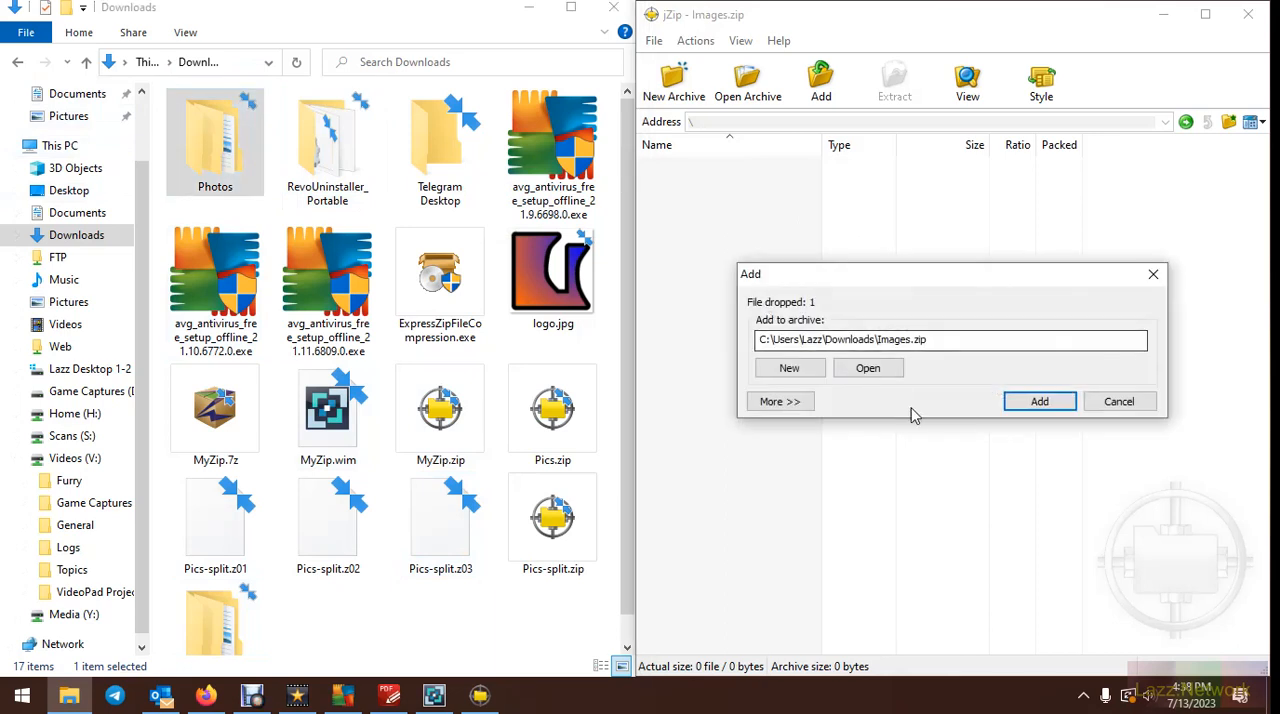
left_click(1038, 403)
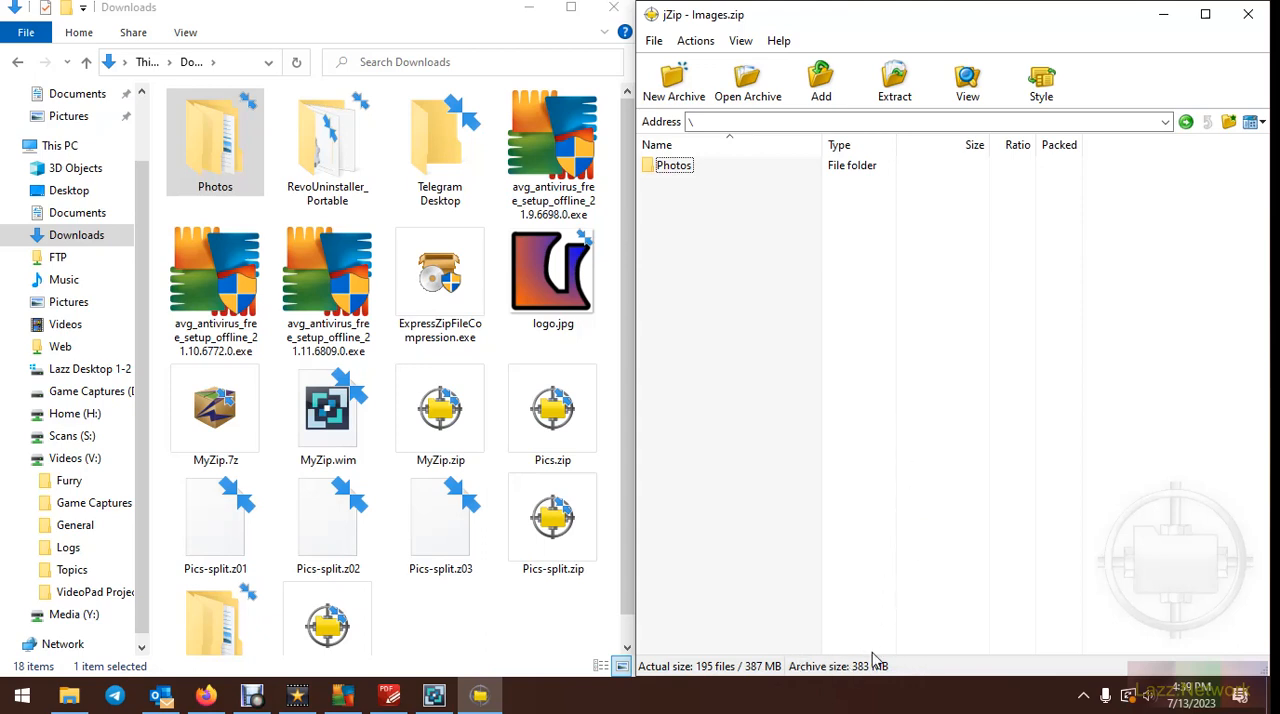
Check the file size of Pics.zip in its properties and close them without changes
scroll(447, 405, "down", 1)
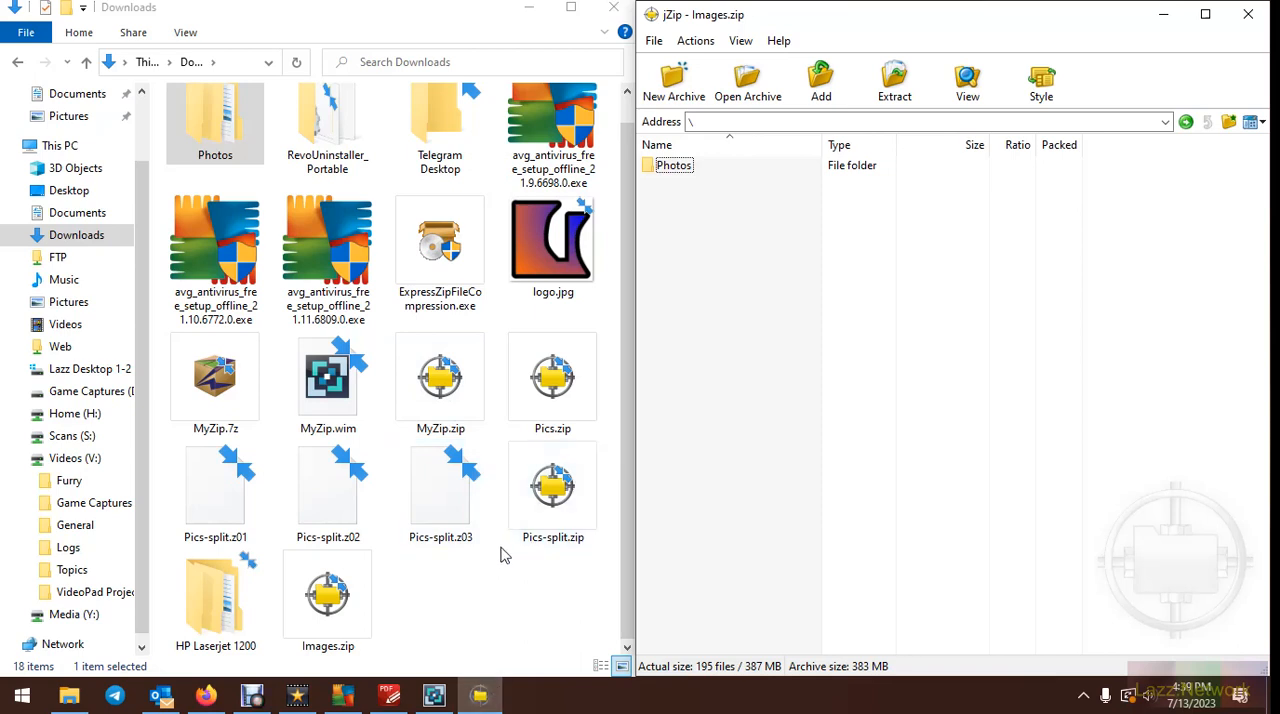
right_click(540, 386)
left_click(588, 662)
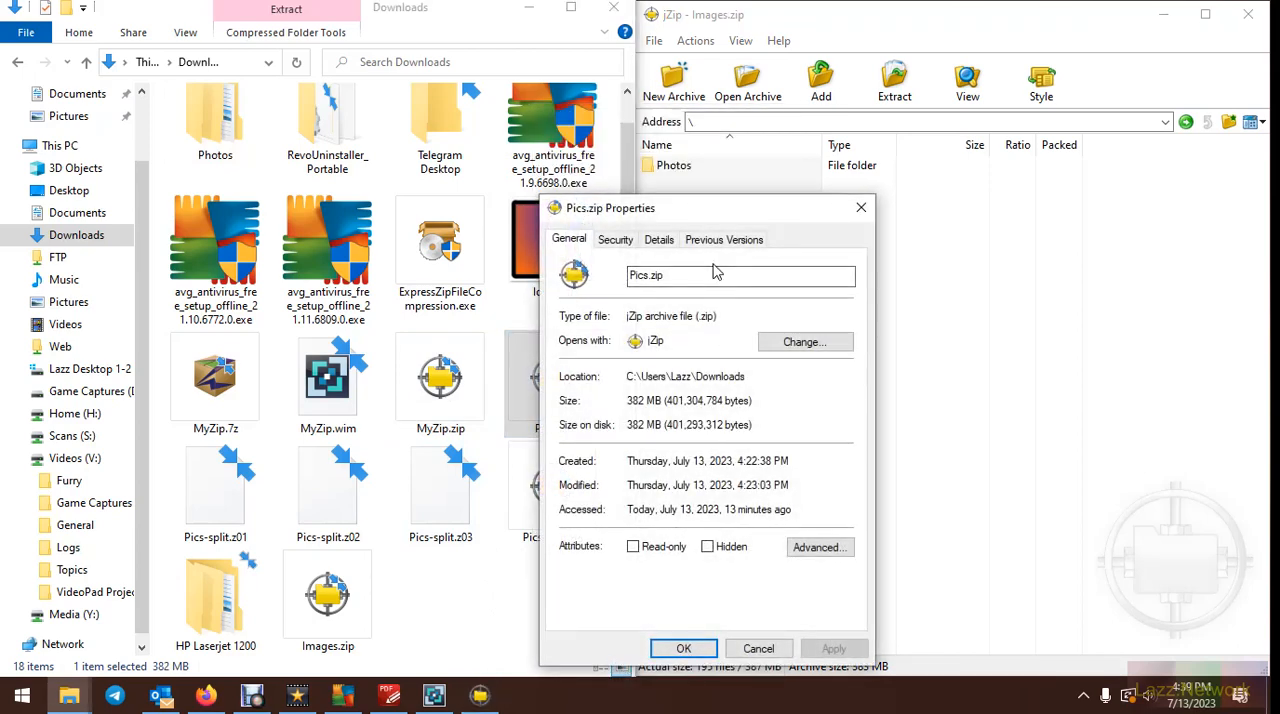
left_click_drag(716, 210, 955, 104)
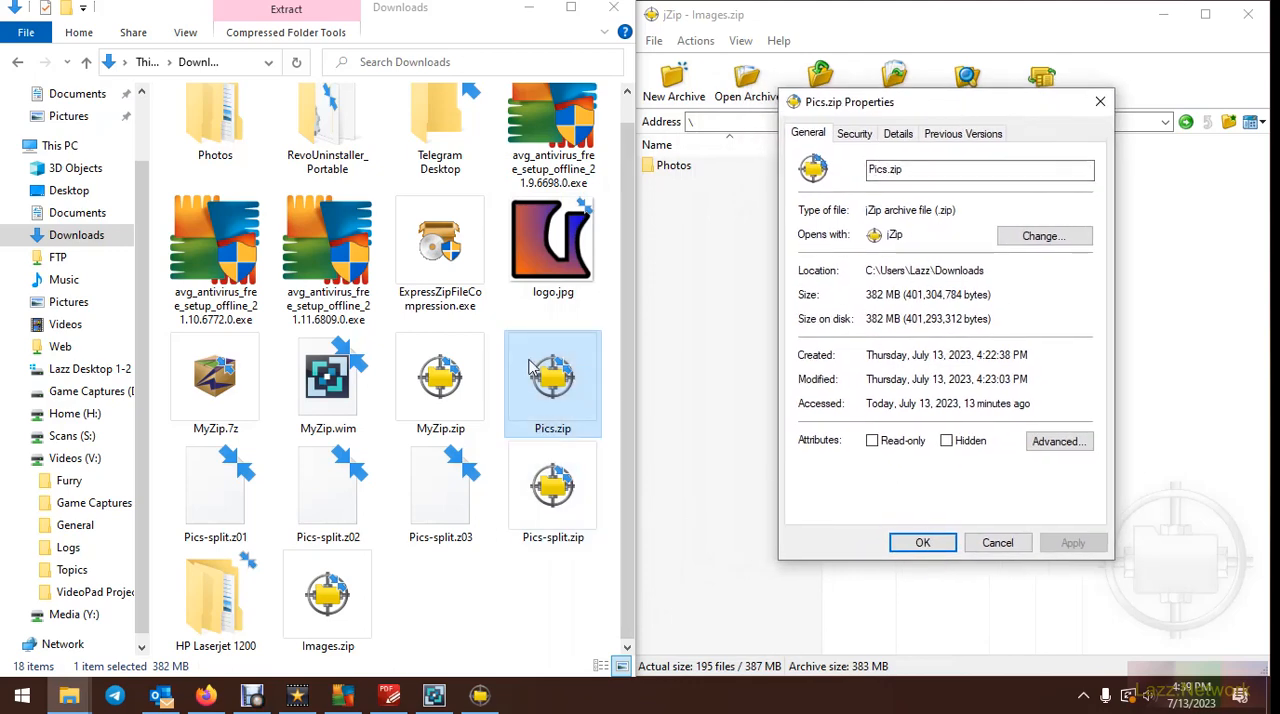
left_click(1000, 543)
Check the file size of Images.zip in its properties for comparison and close them without changes
left_click(336, 594)
right_click(336, 594)
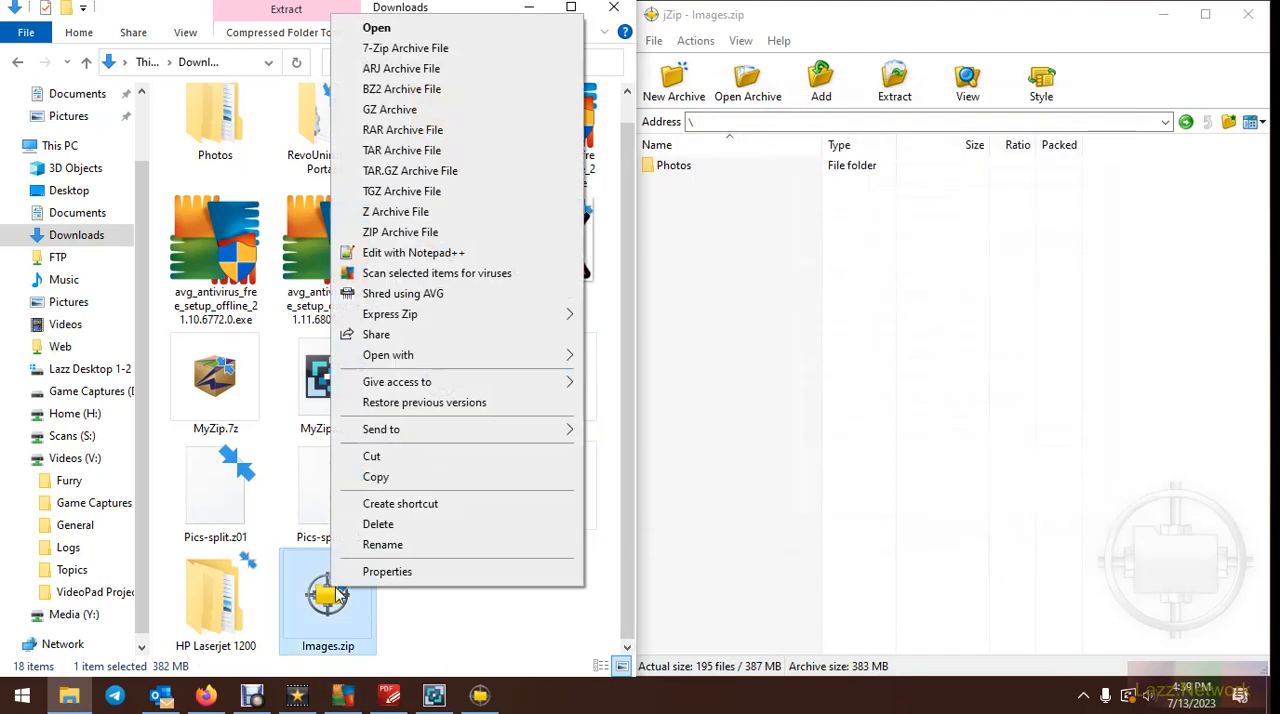
left_click(400, 572)
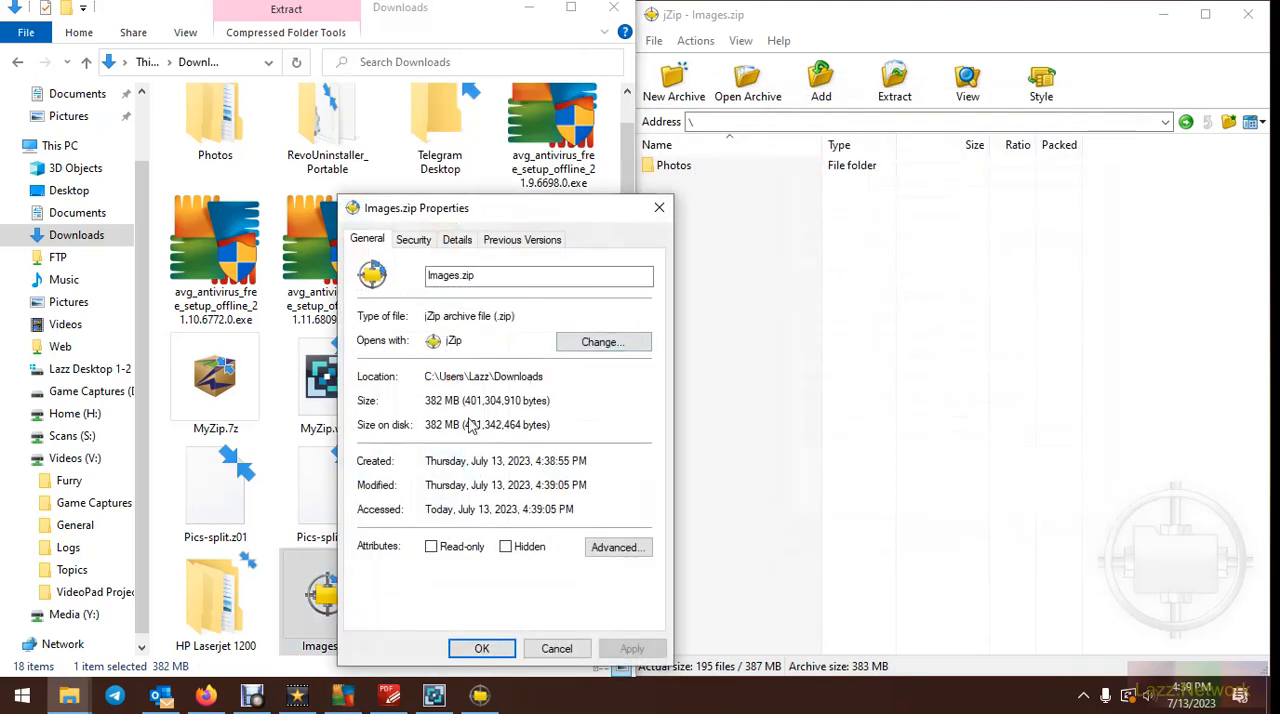
left_click_drag(499, 217, 357, 121)
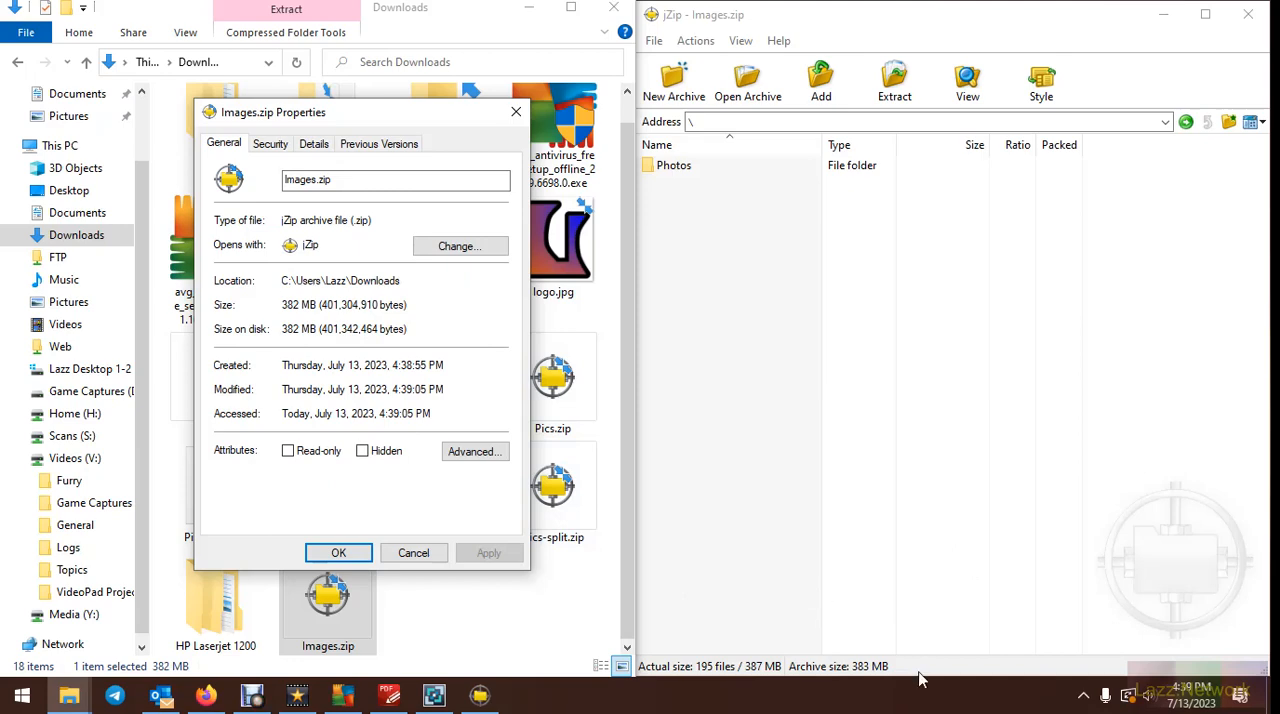
left_click(414, 553)
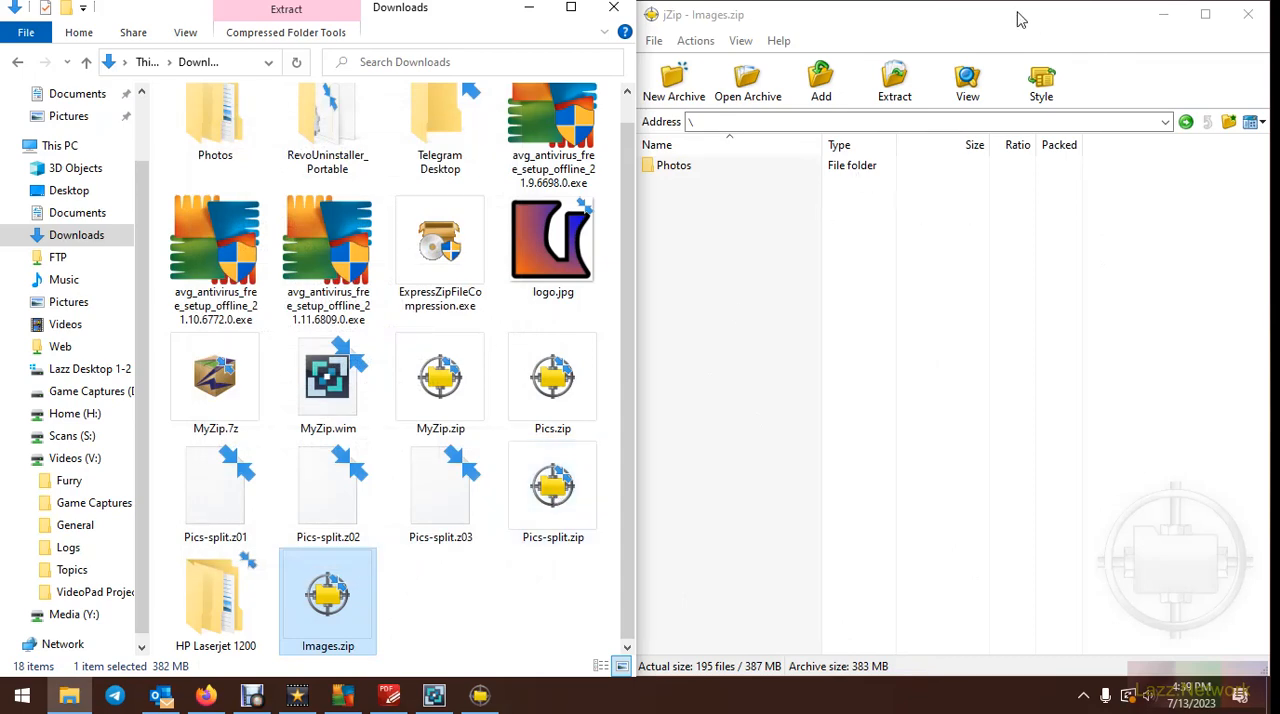
Maximize jZip, open the Photos\St Augstine folder inside Images.zip, and review the extraction options without extracting
left_click_drag(1017, 20, 903, 8)
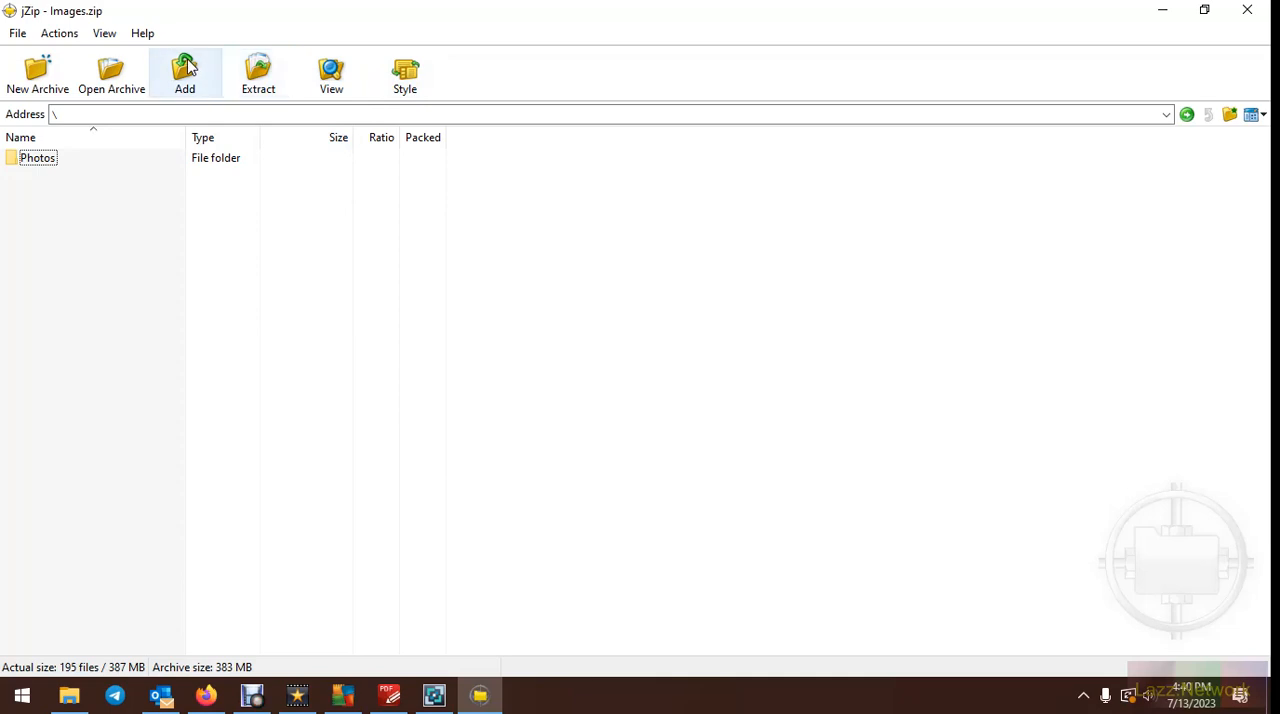
double_click(31, 163)
left_click_drag(190, 137, 242, 137)
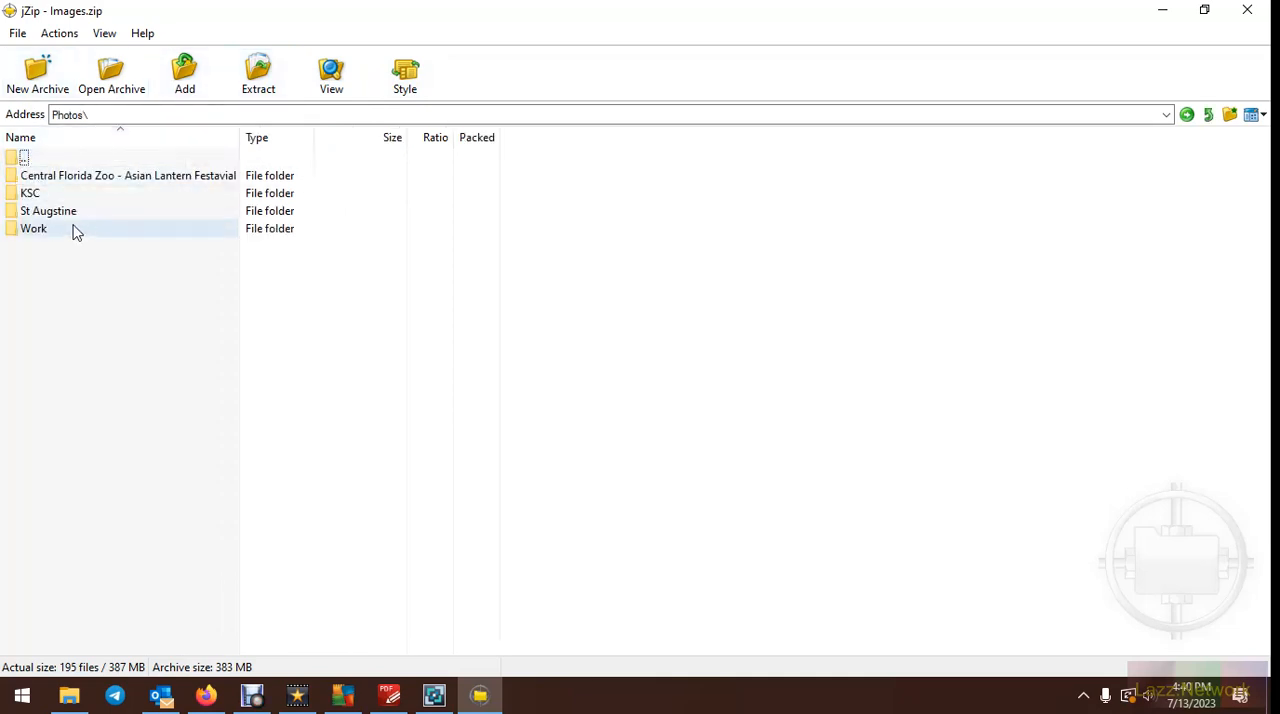
double_click(66, 213)
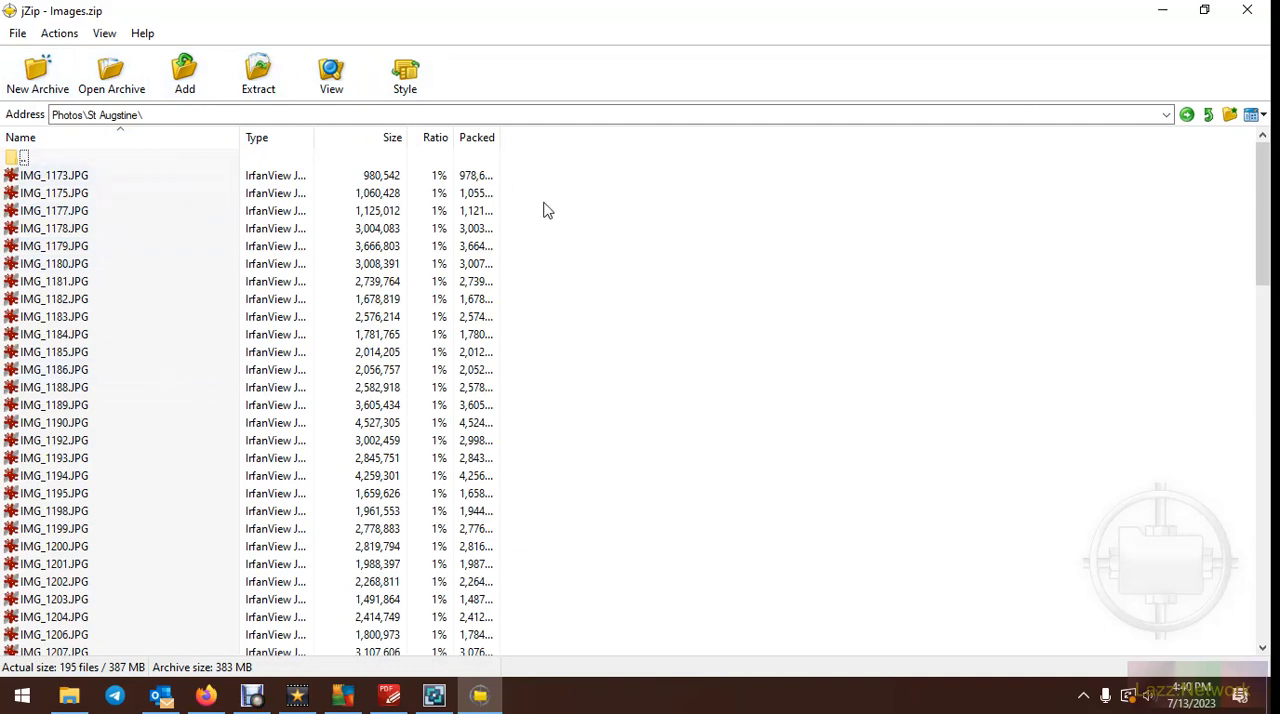
left_click(268, 80)
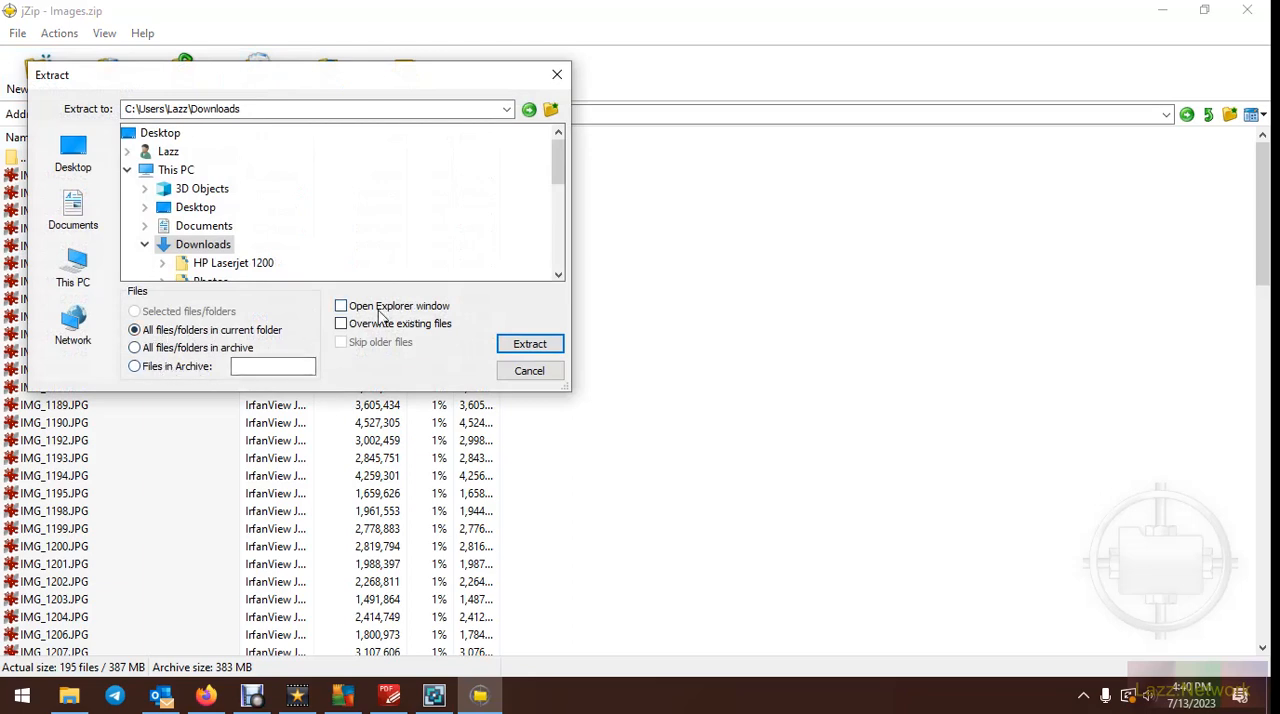
left_click(536, 372)
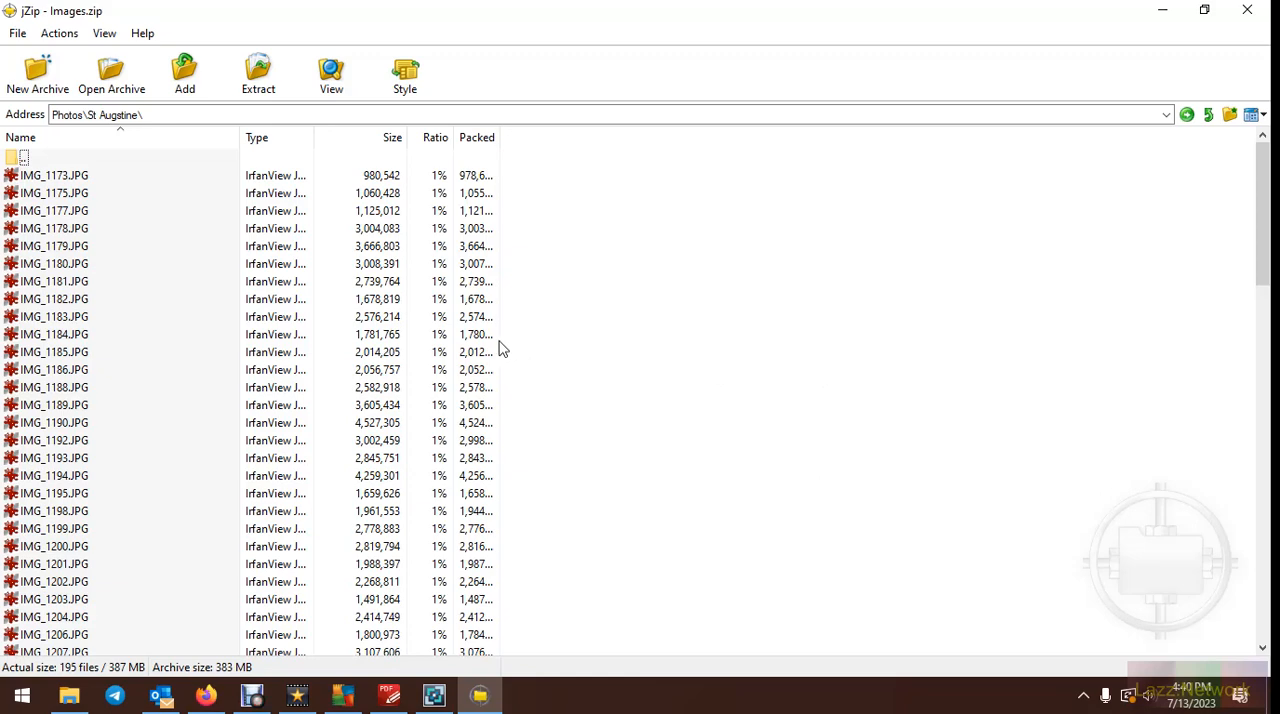
Look through the St Augstine photo list inside Images.zip, examining original sizes, compression ratios and packed sizes
scroll(440, 260, "down", 13)
scroll(445, 293, "up", 1)
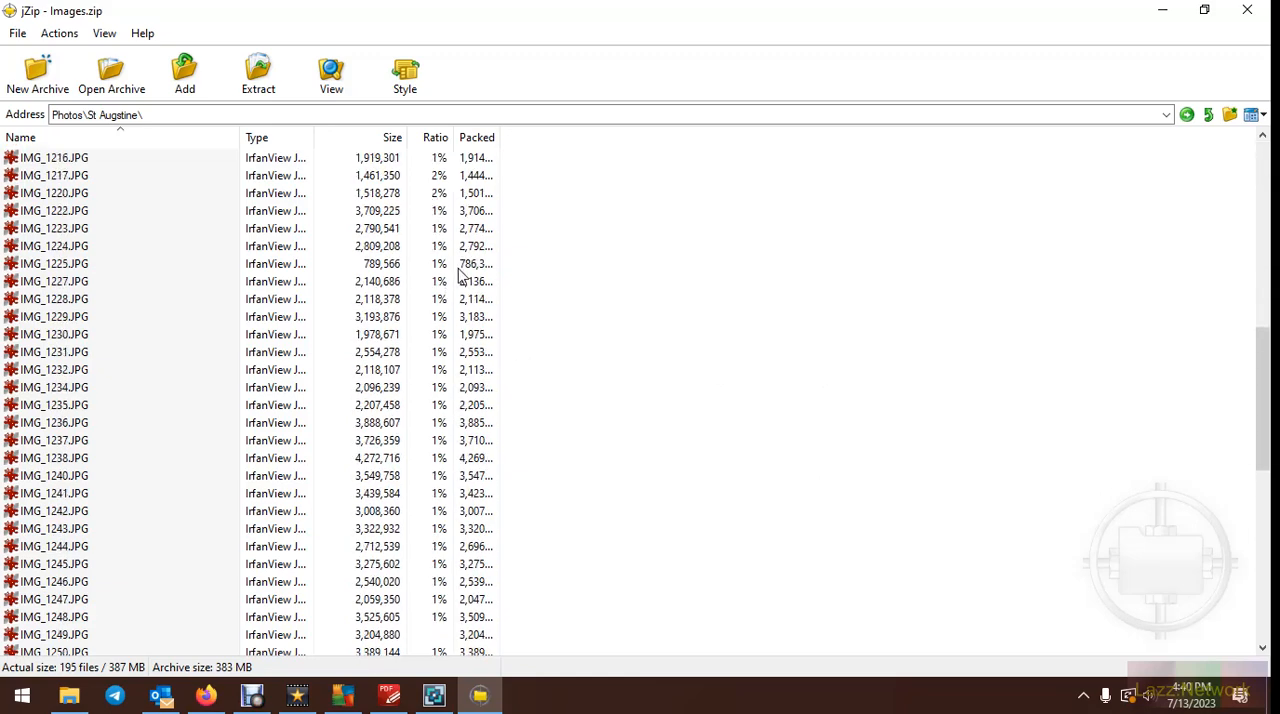
scroll(460, 275, "down", 1)
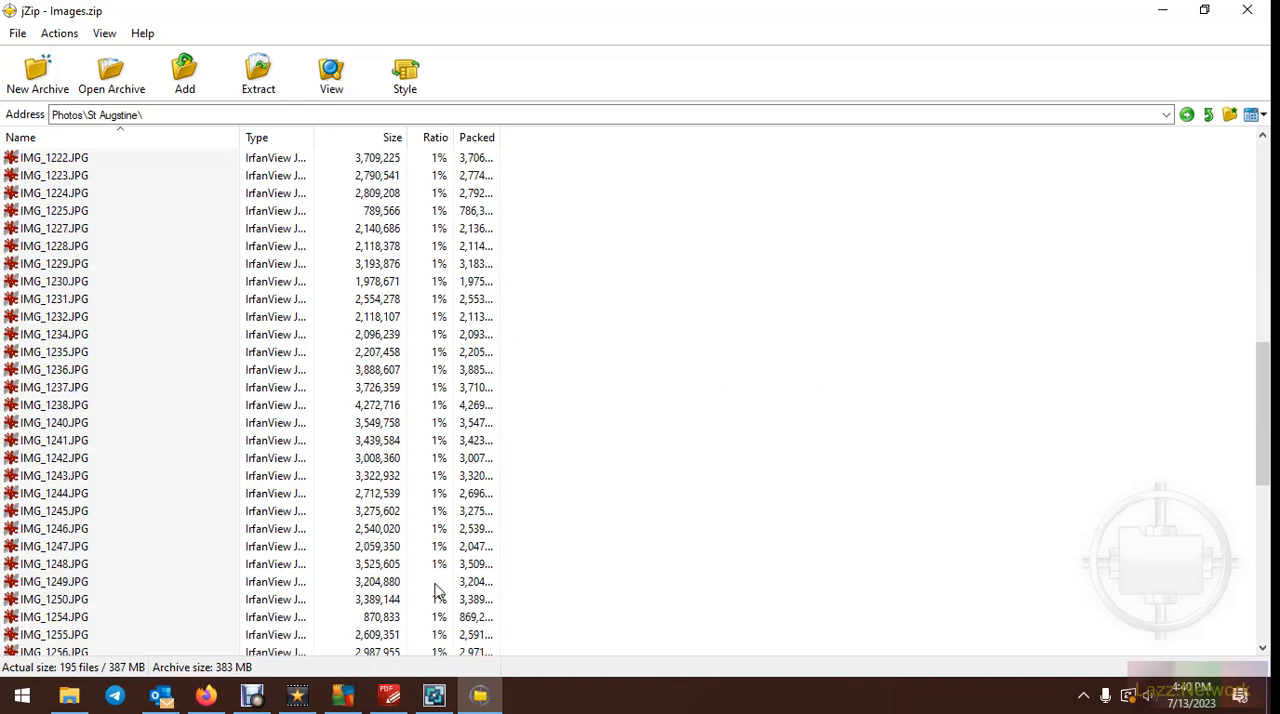
scroll(470, 500, "down", 11)
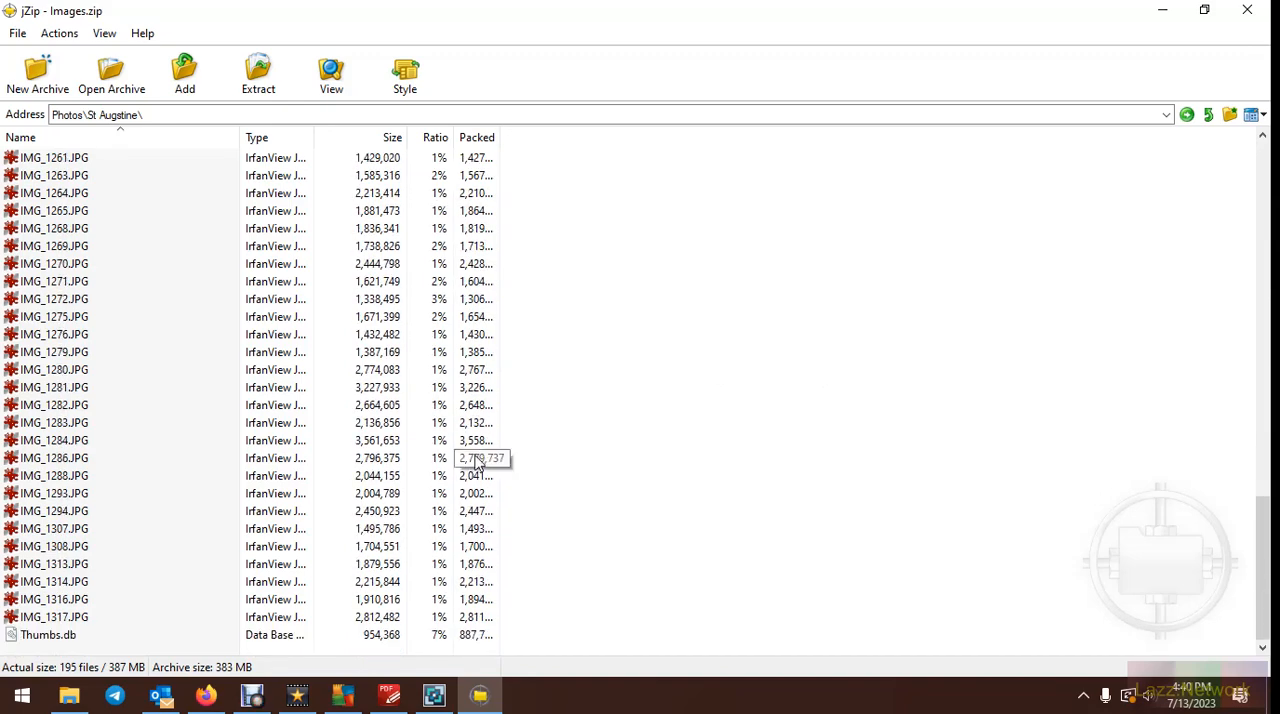
scroll(480, 460, "up", 12)
scroll(485, 457, "down", 14)
scroll(510, 490, "up", 20)
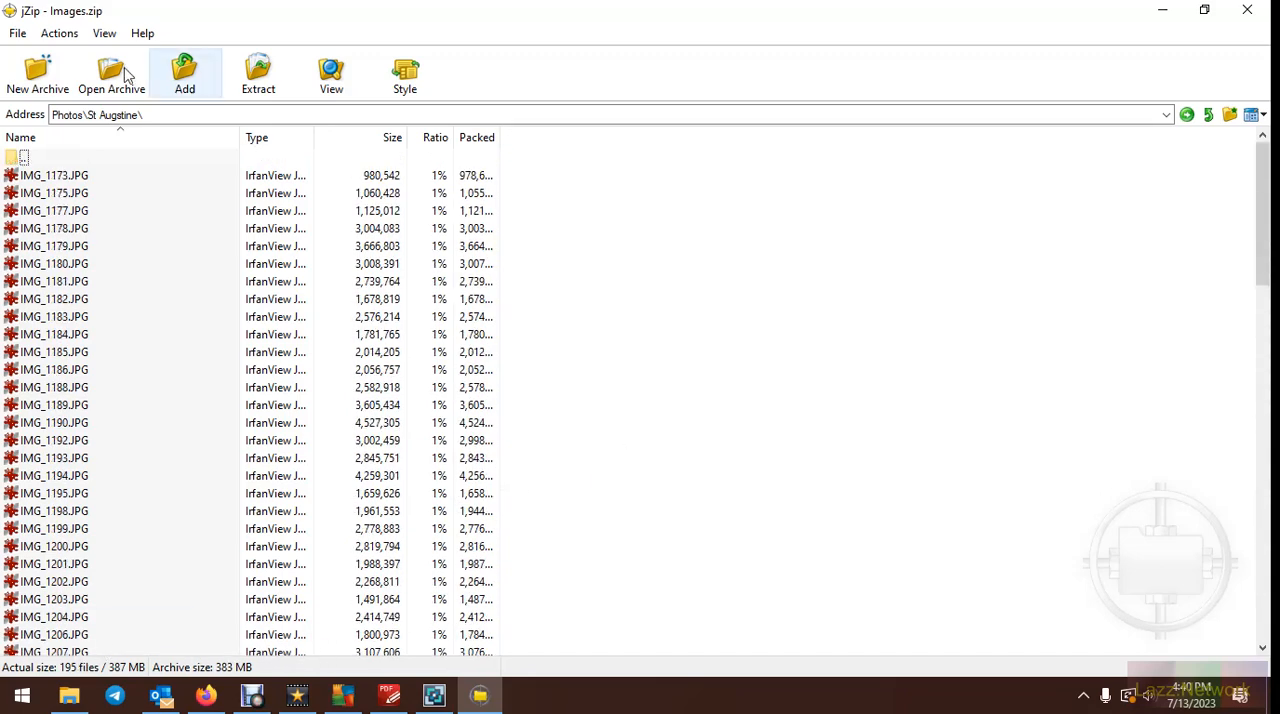
Exit jZip and minimize the Downloads window
left_click(17, 33)
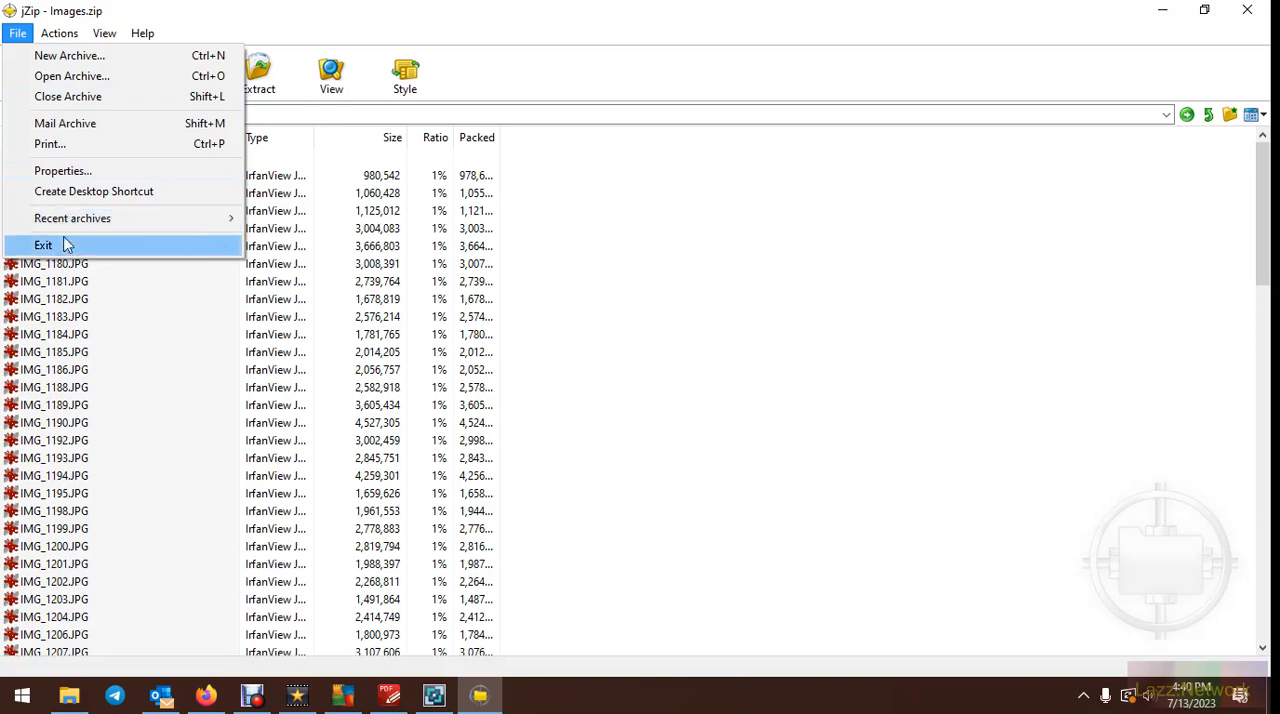
left_click(66, 245)
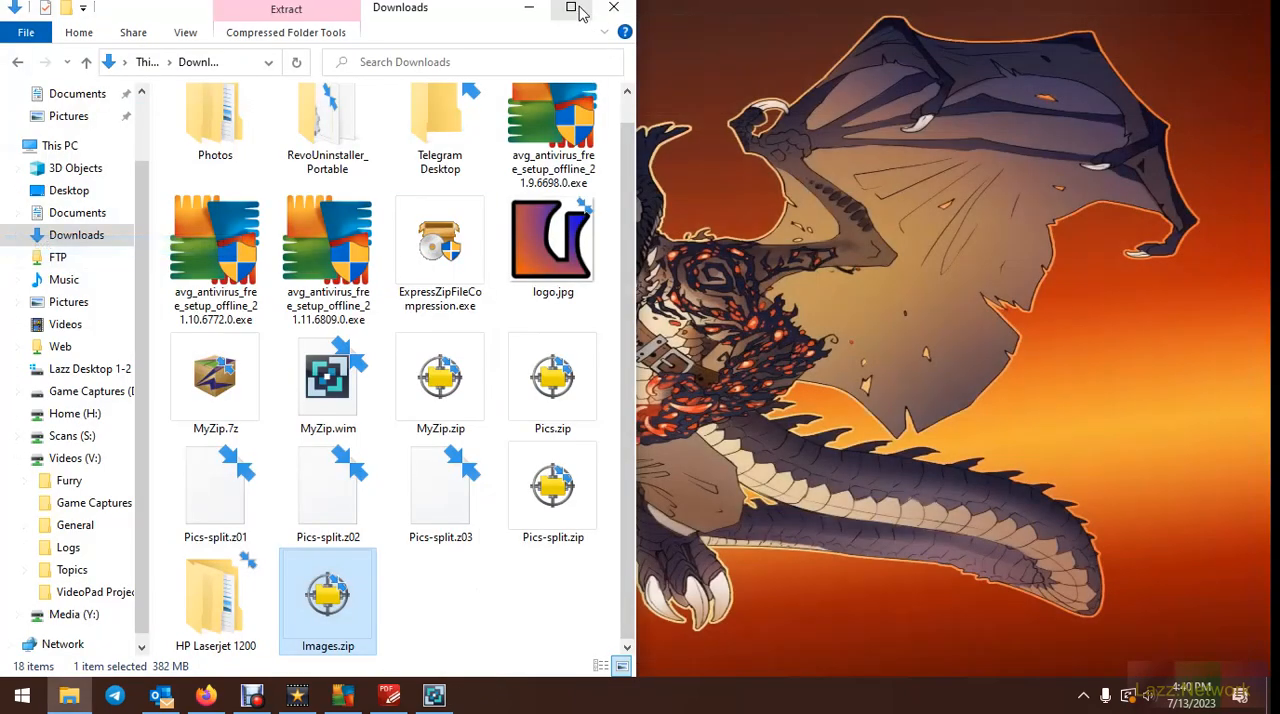
left_click(571, 8)
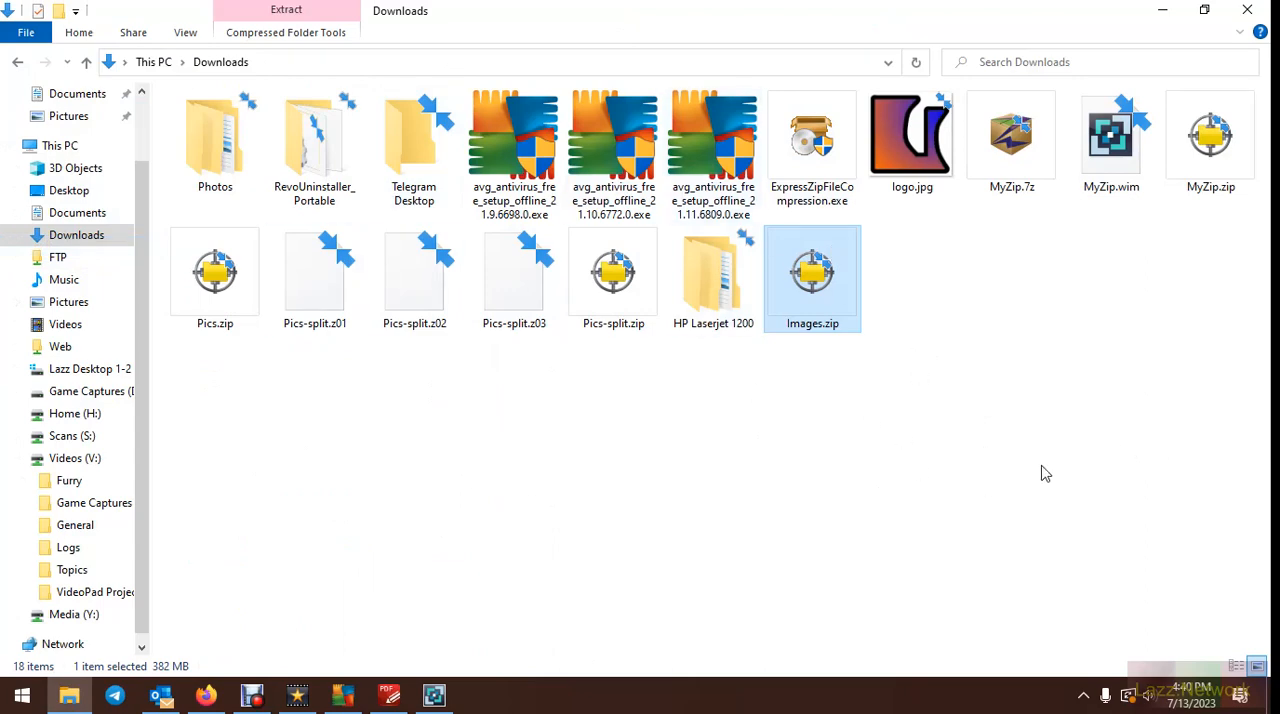
left_click(1163, 10)
Switch to the Express Zip window showing Pics.zip and exit the program
left_click(434, 695)
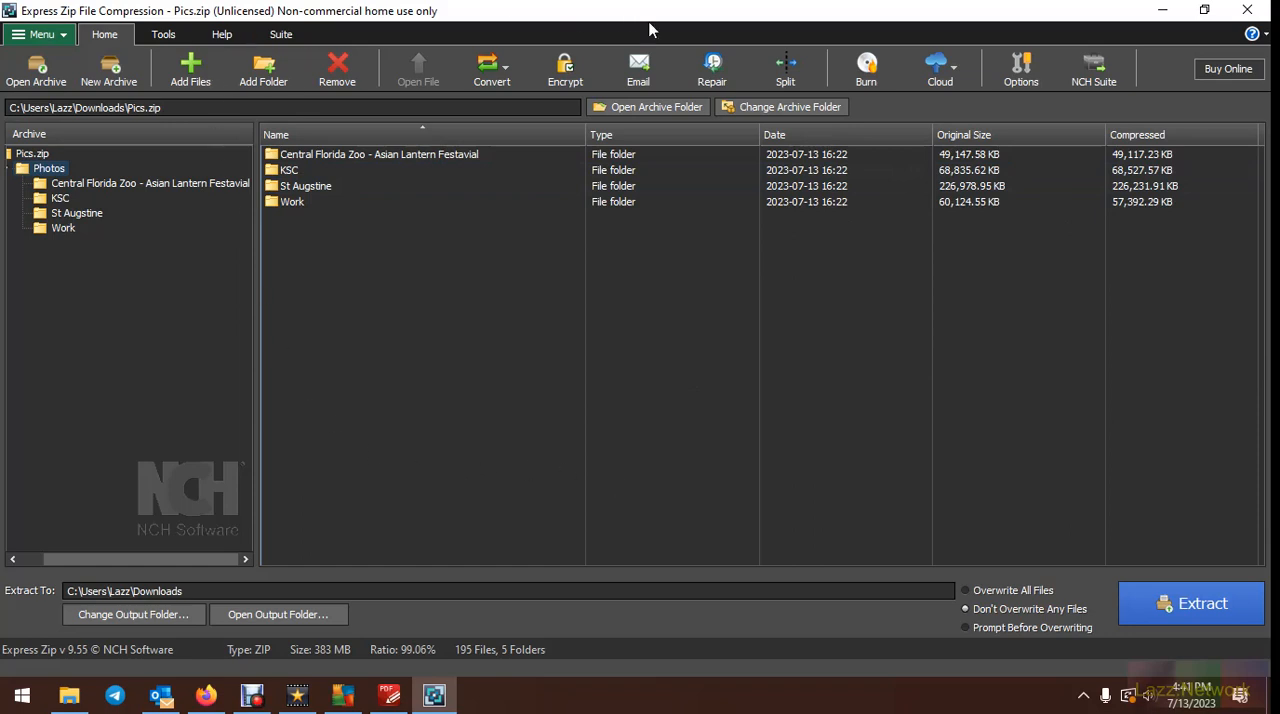
left_click(60, 36)
mouse_move(100, 57)
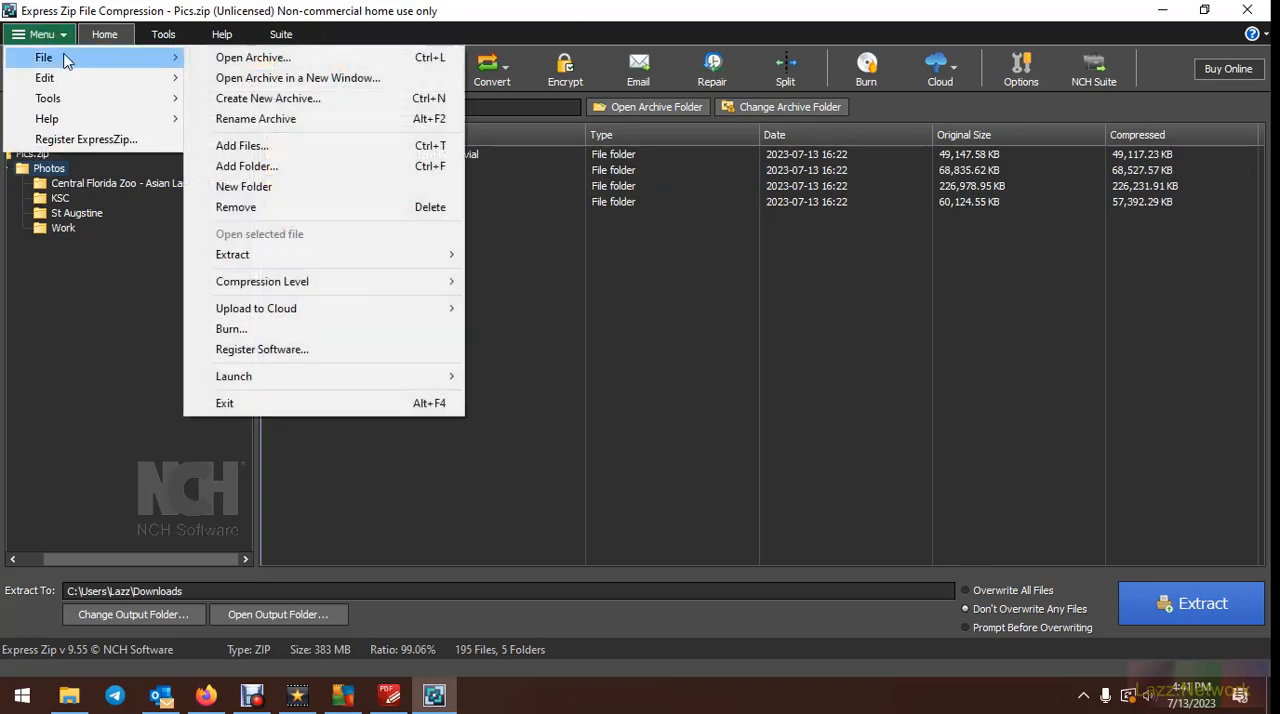
left_click(265, 403)
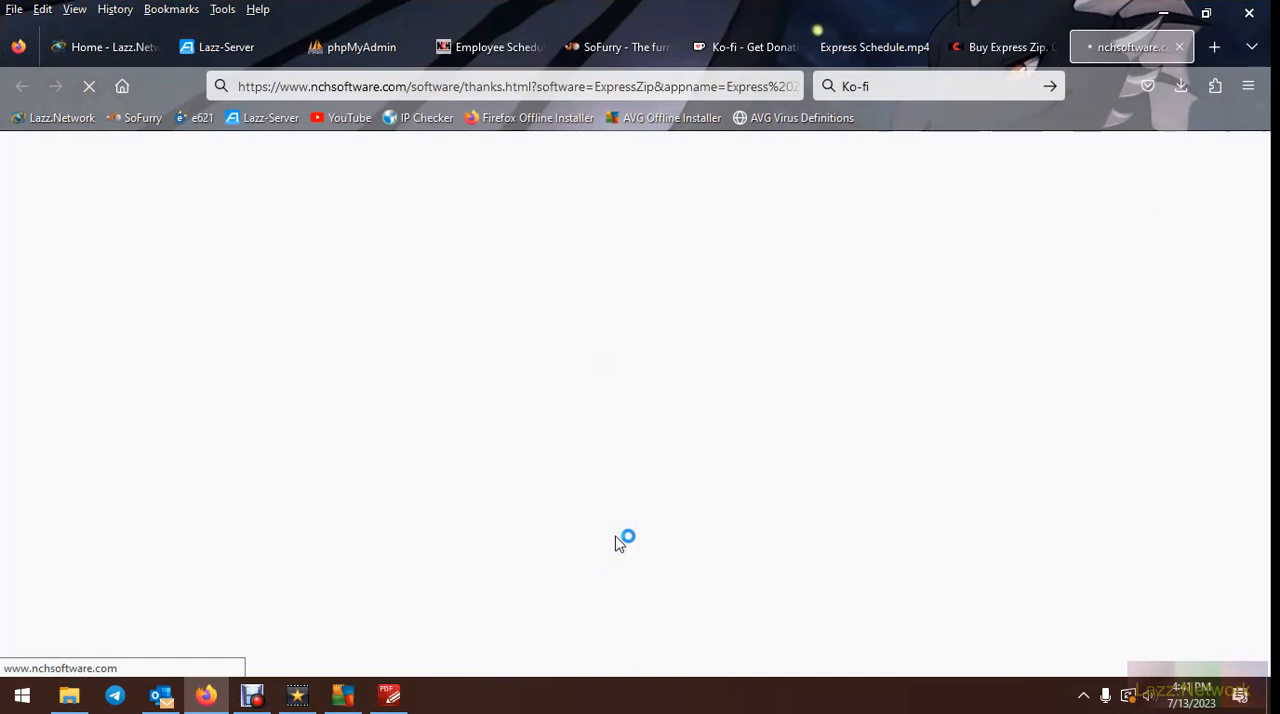